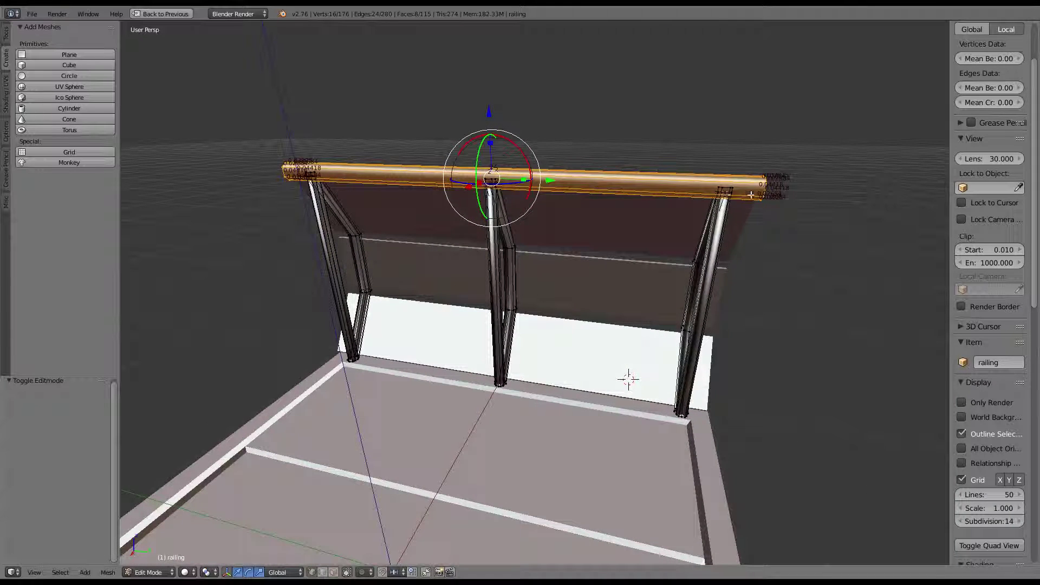
# Delete the linked faces of the top rail bar from the railing mesh
pyautogui.rightClick(751, 194)
pyautogui.press('l')
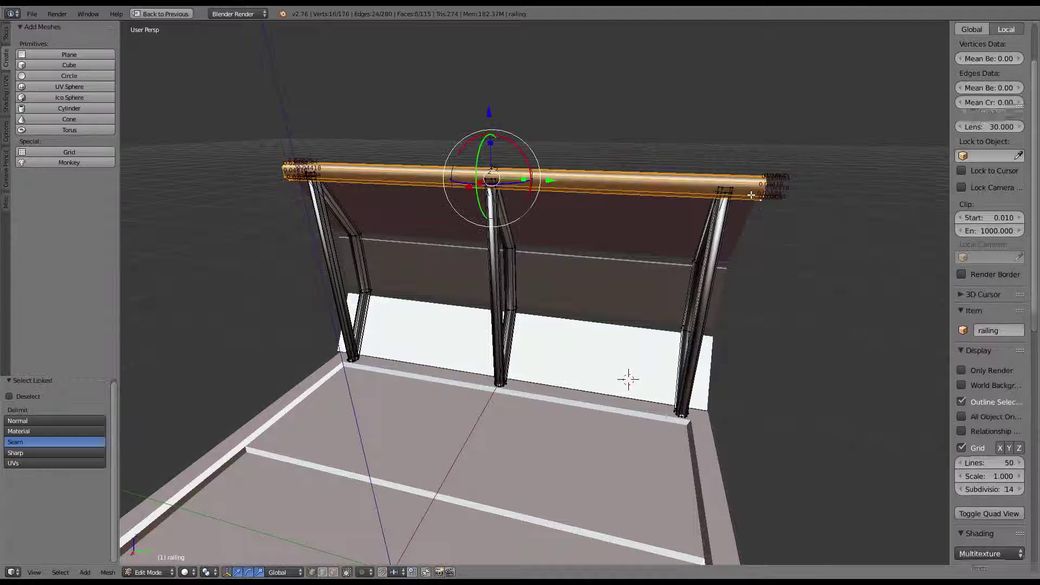
pyautogui.press('x')
pyautogui.click(746, 219)
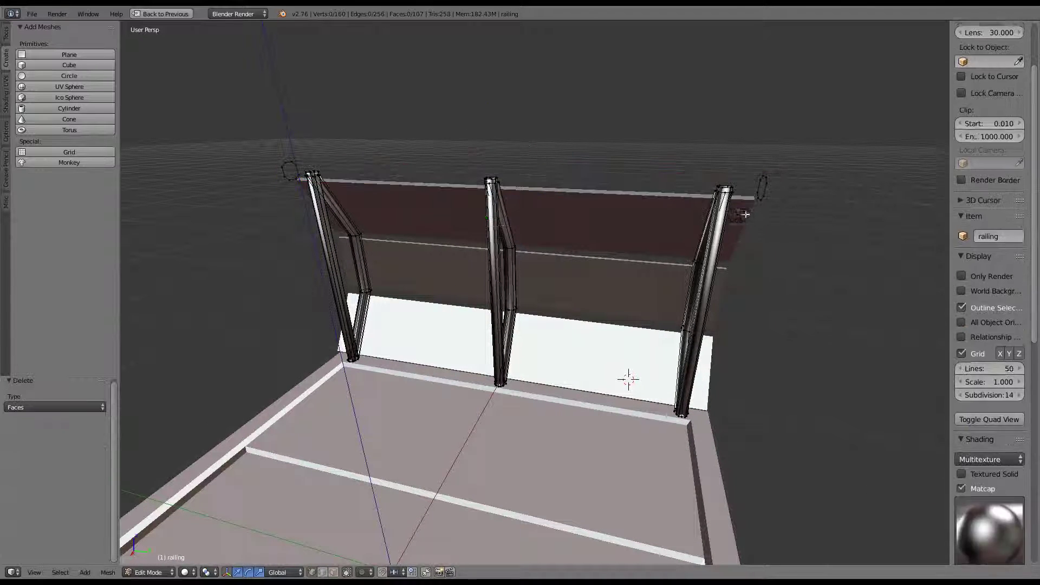
pyautogui.moveTo(746, 218); pyautogui.dragTo(665, 200, button='middle')
# Delete the whole diagonal brace piece of the railing
pyautogui.rightClick(646, 262)
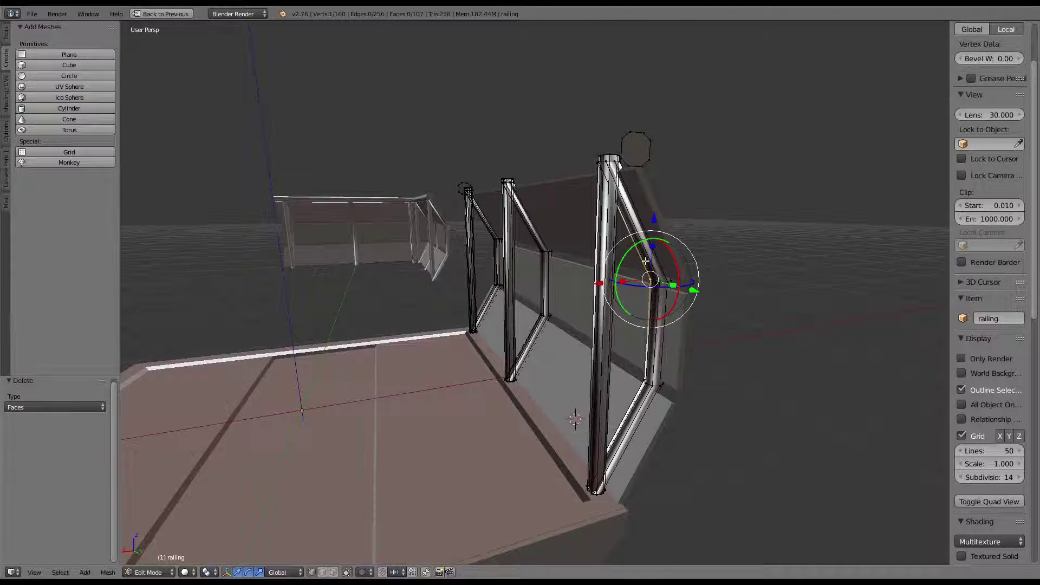
pyautogui.press('l')
pyautogui.moveTo(604, 262); pyautogui.dragTo(585, 260, button='middle')
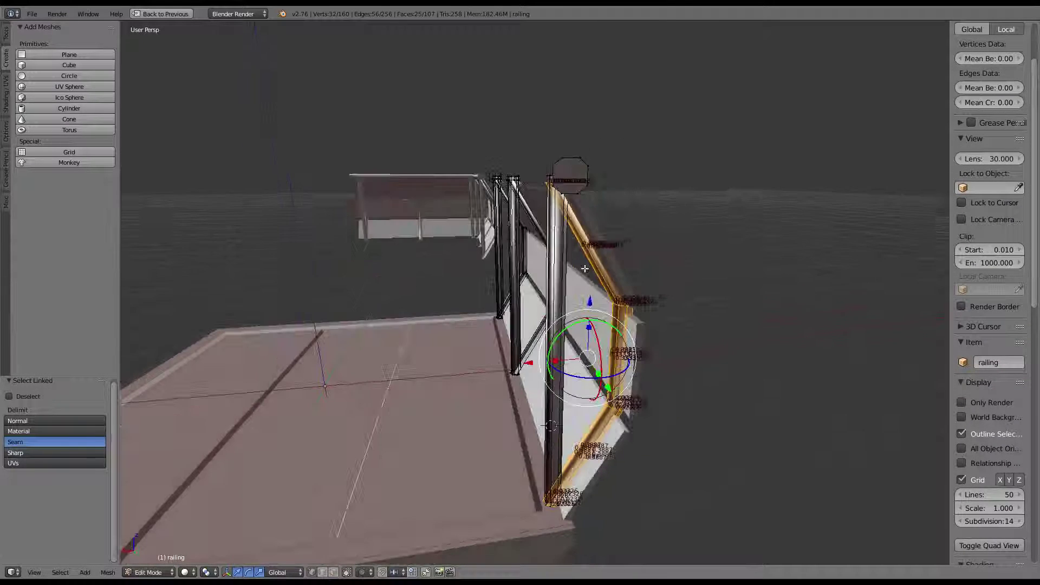
pyautogui.press('x')
pyautogui.click(585, 260)
# Delete the octagon cap above the post, then leave Edit Mode and select the railing panel
pyautogui.rightClick(583, 167)
pyautogui.press('l')
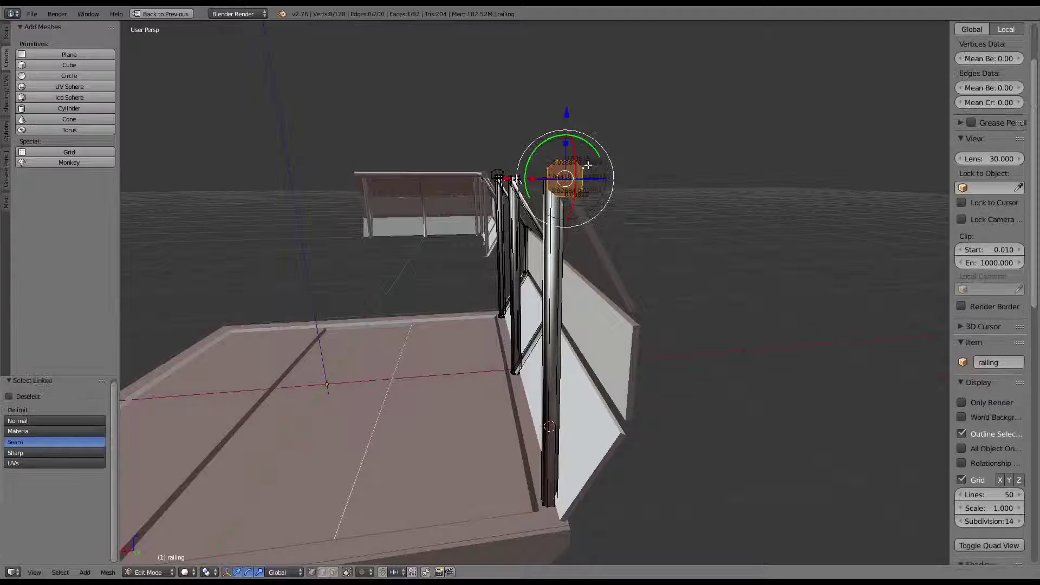
pyautogui.press('x')
pyautogui.click(587, 168)
pyautogui.moveTo(588, 168)
pyautogui.mouseDown(button='middle')
pyautogui.moveTo(546, 282)
pyautogui.moveTo(478, 263)
pyautogui.moveTo(562, 264)
pyautogui.mouseUp(button='middle')
pyautogui.scroll(-5, 545, 281)
pyautogui.press('Tab')
pyautogui.rightClick(583, 274)
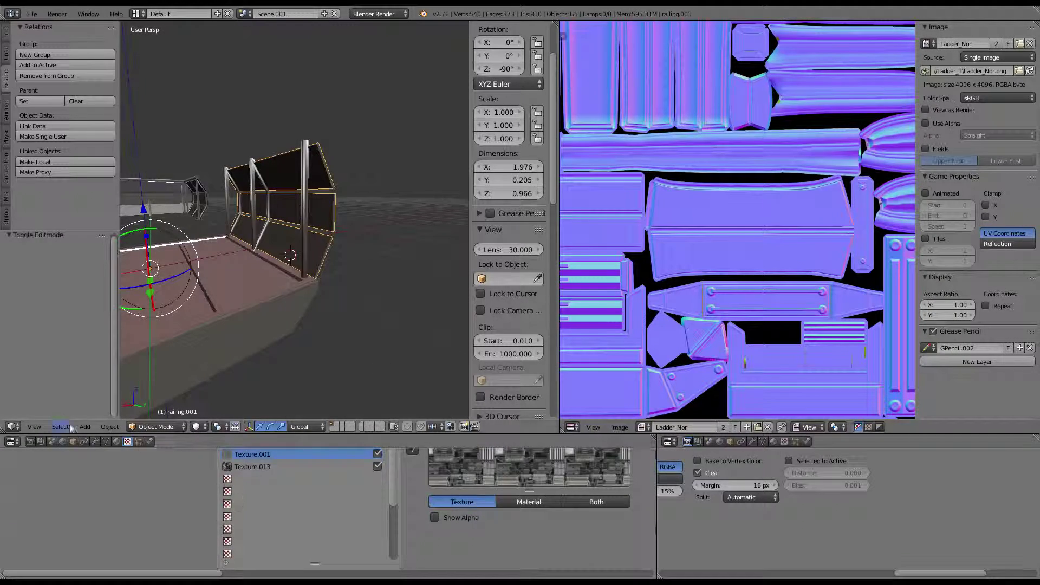
# Show the railing panel's Modifiers tab with its Solidify modifier, then view the railing close up
pyautogui.click(95, 441)
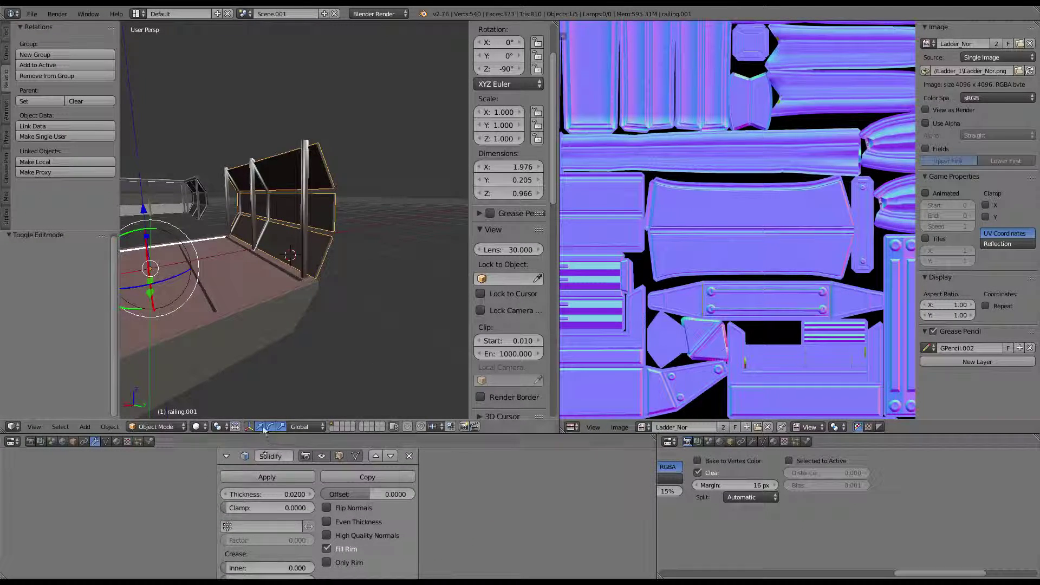
pyautogui.scroll(-2, 202, 518)
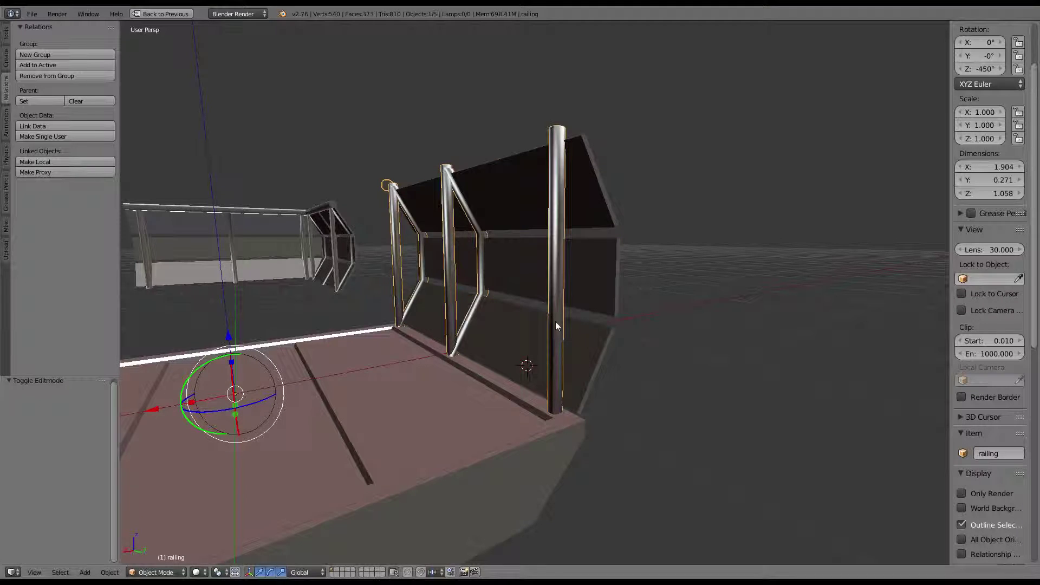
pyautogui.moveTo(556, 325)
pyautogui.mouseDown(button='middle')
pyautogui.moveTo(520, 317)
pyautogui.moveTo(566, 323)
pyautogui.moveTo(615, 360)
pyautogui.mouseUp(button='middle')
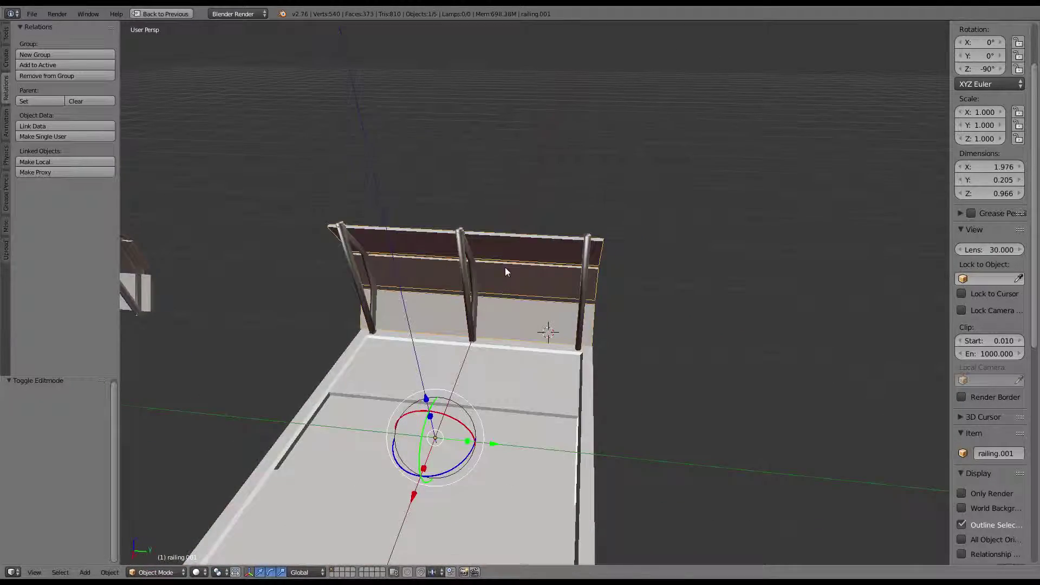
# Select the deck floor object and look down over the floor and railings
pyautogui.moveTo(505, 267)
pyautogui.mouseDown(button='middle')
pyautogui.moveTo(555, 248)
pyautogui.moveTo(468, 226)
pyautogui.mouseUp(button='middle')
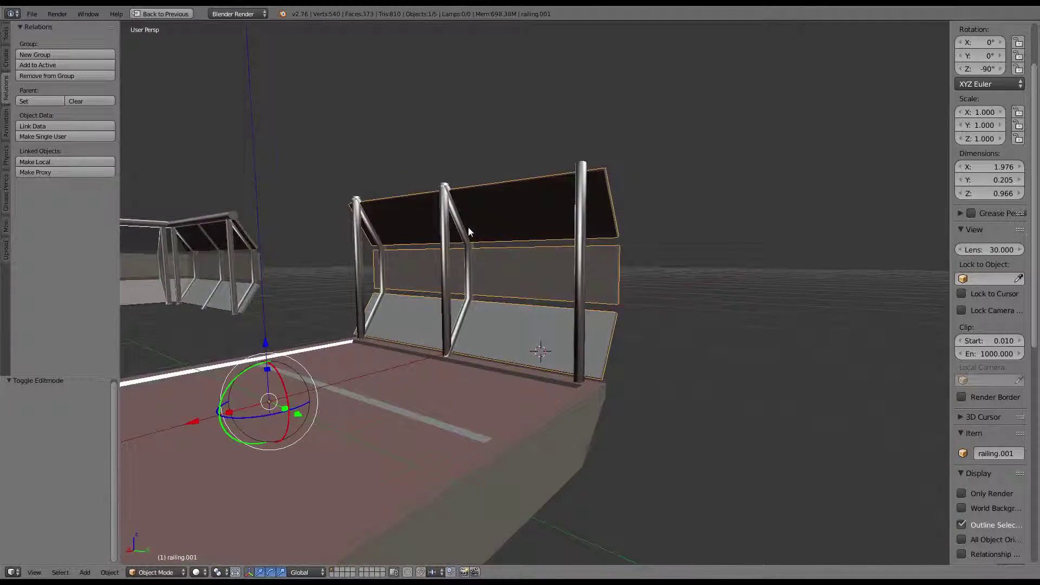
pyautogui.rightClick(479, 456)
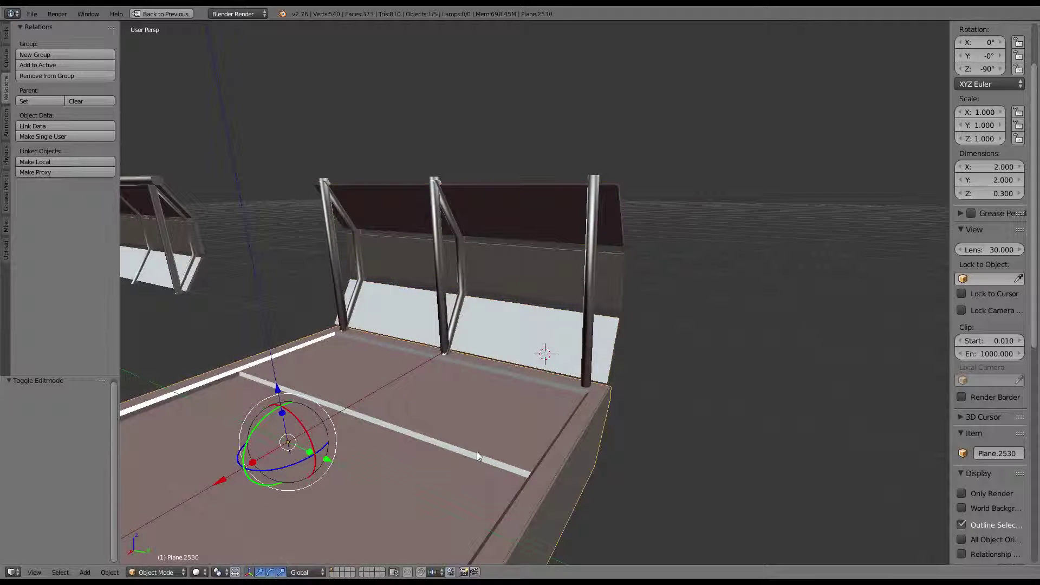
pyautogui.moveTo(476, 453)
pyautogui.mouseDown(button='middle')
pyautogui.moveTo(460, 425)
pyautogui.moveTo(406, 413)
pyautogui.moveTo(477, 439)
pyautogui.mouseUp(button='middle')
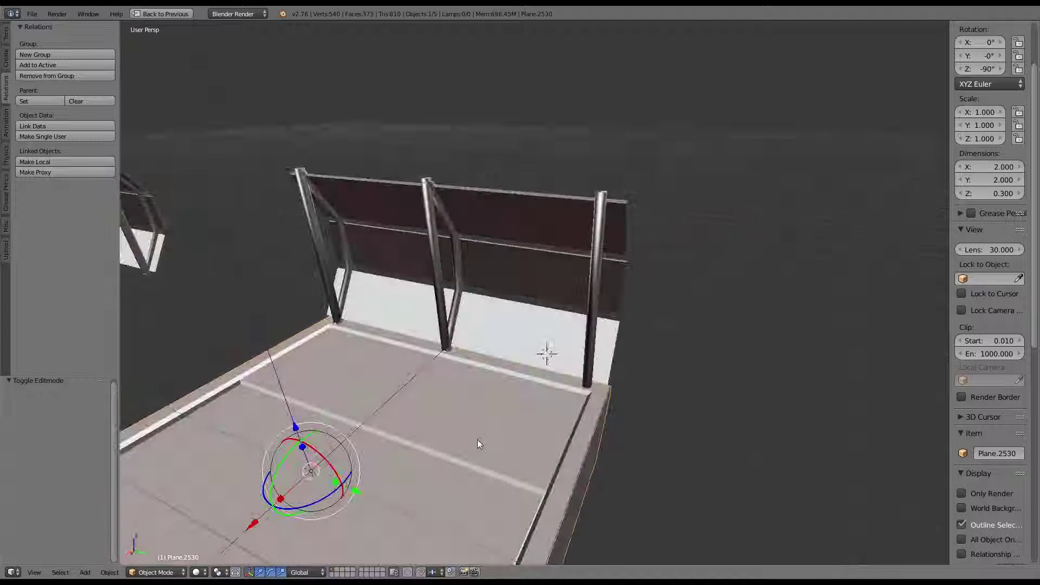
pyautogui.moveTo(593, 307)
pyautogui.mouseDown(button='middle')
pyautogui.moveTo(521, 303)
pyautogui.moveTo(562, 302)
pyautogui.moveTo(519, 291)
pyautogui.moveTo(539, 181)
pyautogui.mouseUp(button='middle')
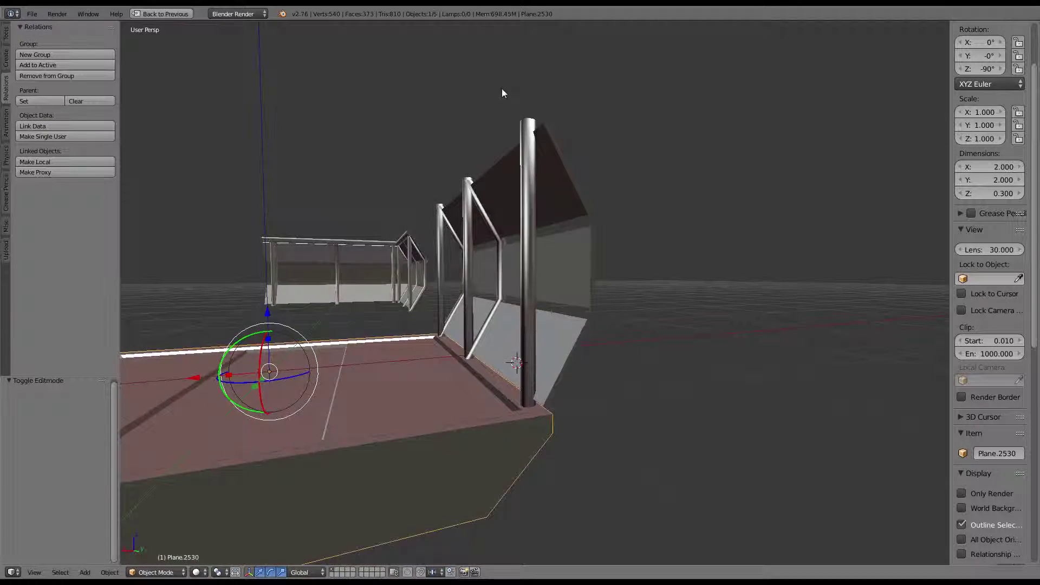
pyautogui.moveTo(502, 93); pyautogui.dragTo(564, 142, button='middle')
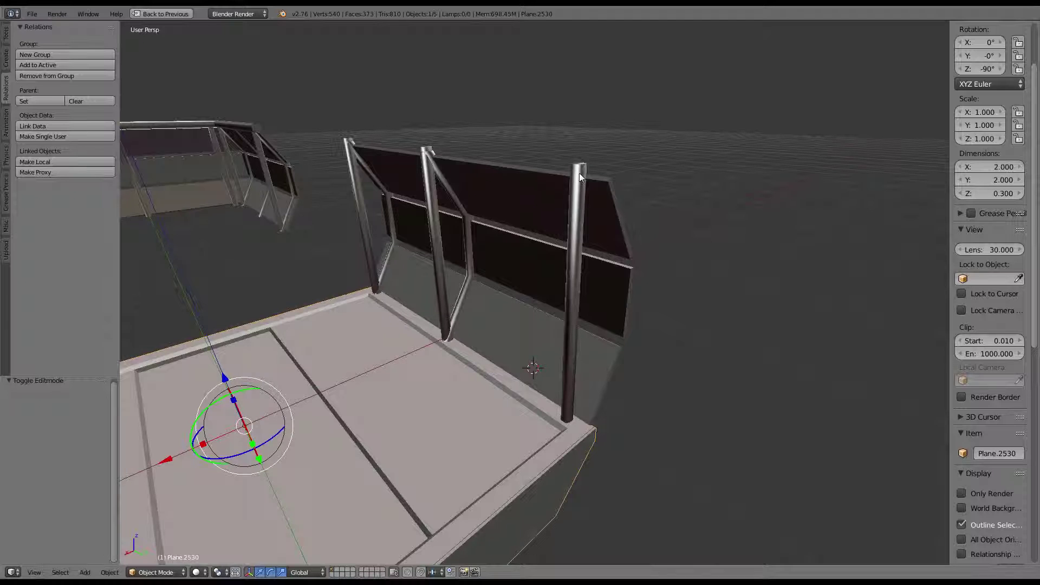
# Select the tall post inside the railing posts mesh, then return to Object Mode
pyautogui.rightClick(577, 360)
pyautogui.press('Tab')
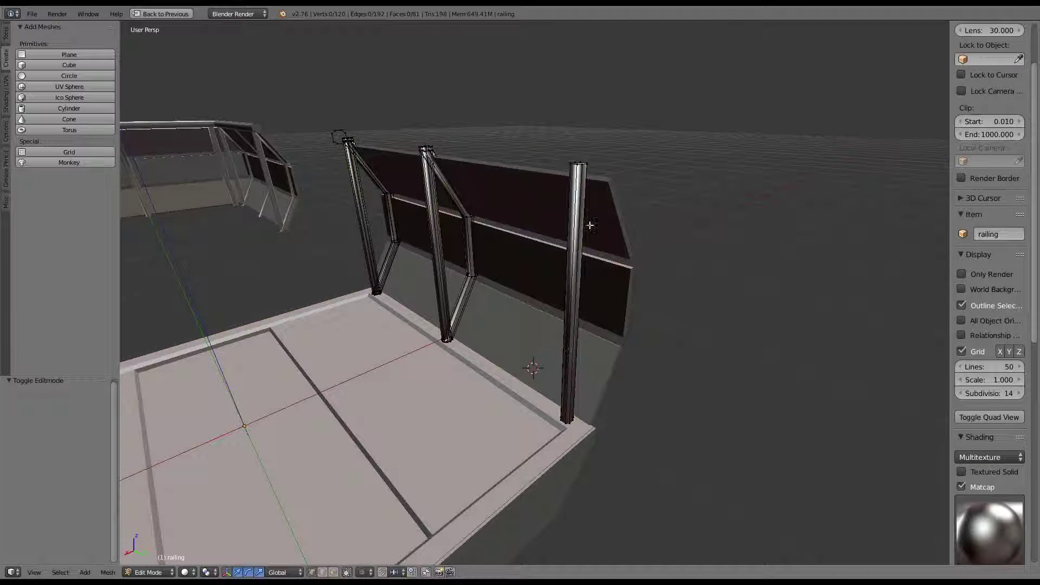
pyautogui.rightClick(587, 162)
pyautogui.press('l')
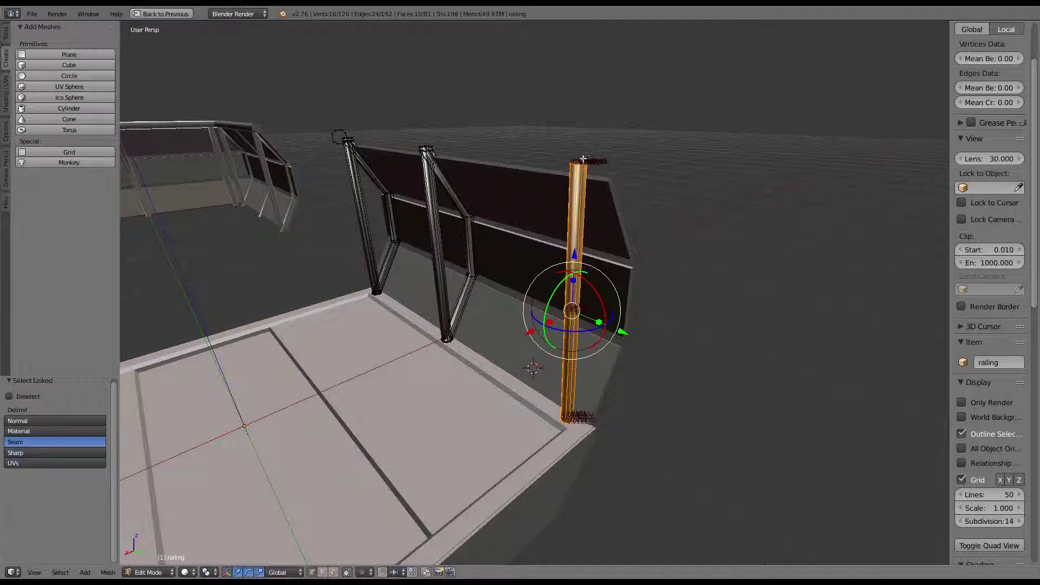
pyautogui.press('Tab')
pyautogui.moveTo(569, 157)
pyautogui.mouseDown(button='middle')
pyautogui.moveTo(560, 258)
pyautogui.moveTo(545, 245)
pyautogui.mouseUp(button='middle')
pyautogui.scroll(3, 561, 258)
# Delete the railing panel object and the railing posts object
pyautogui.rightClick(544, 245)
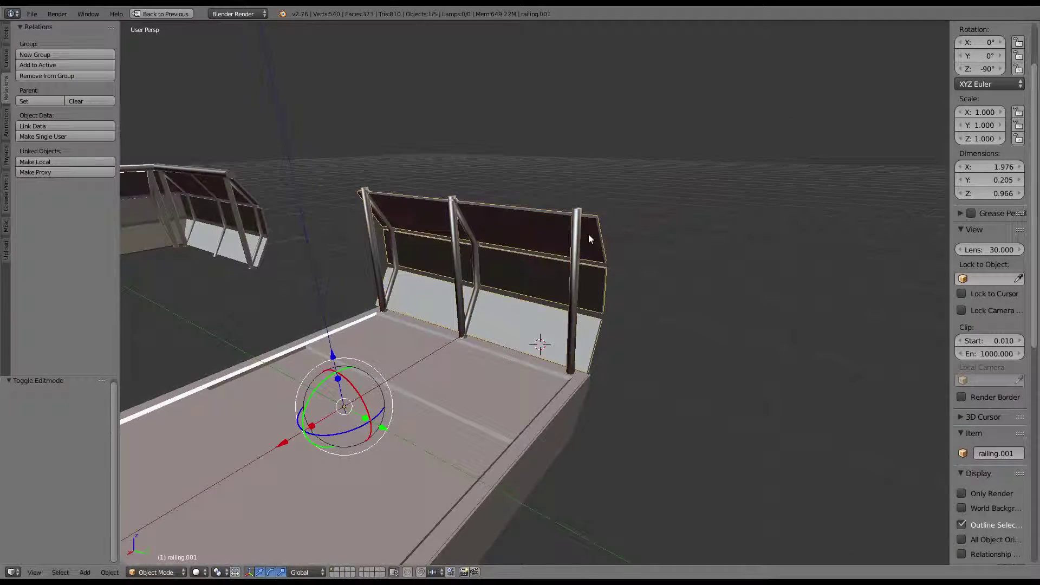
pyautogui.press('Delete')
pyautogui.rightClick(573, 243)
pyautogui.press('Delete')
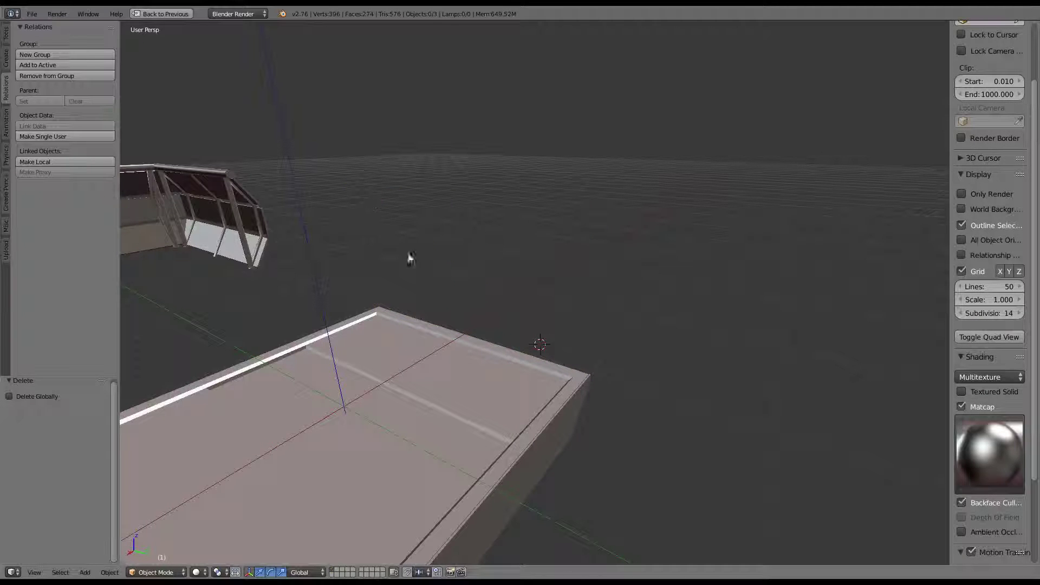
# Add a circle mesh at the deck centre and scale it down
pyautogui.scroll(-5, 422, 284)
pyautogui.hotkey('shift', 'a')
pyautogui.press('Escape')
pyautogui.moveTo(731, 232); pyautogui.dragTo(705, 213, button='middle')
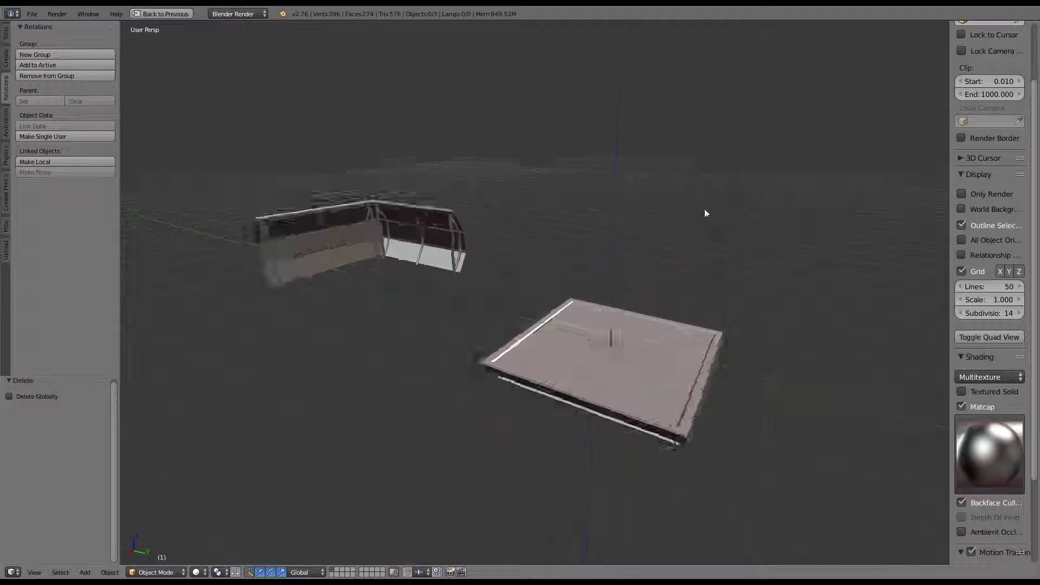
pyautogui.scroll(5, 453, 196)
pyautogui.hotkey('shift', 'a')
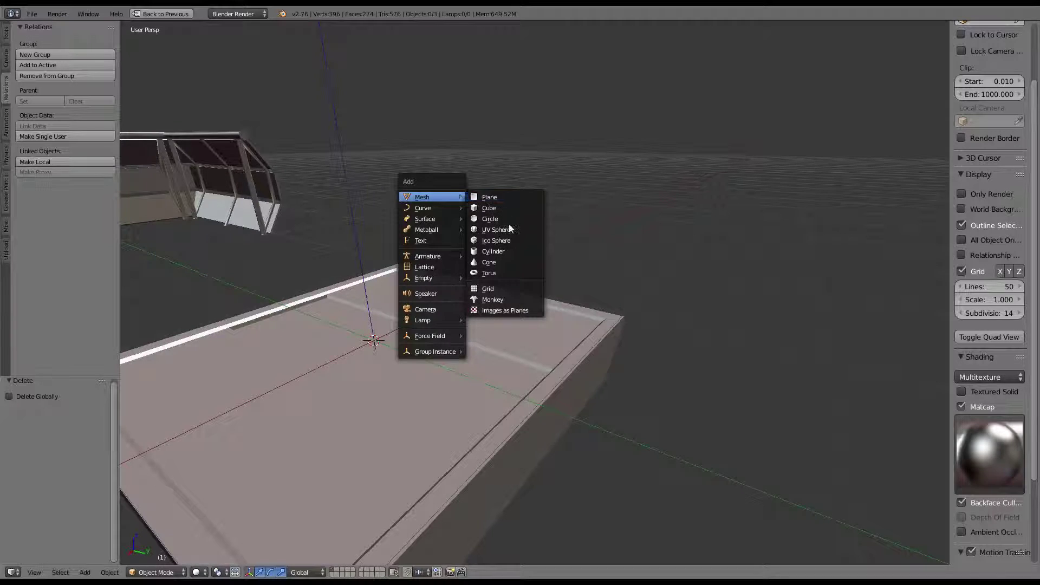
pyautogui.click(505, 220)
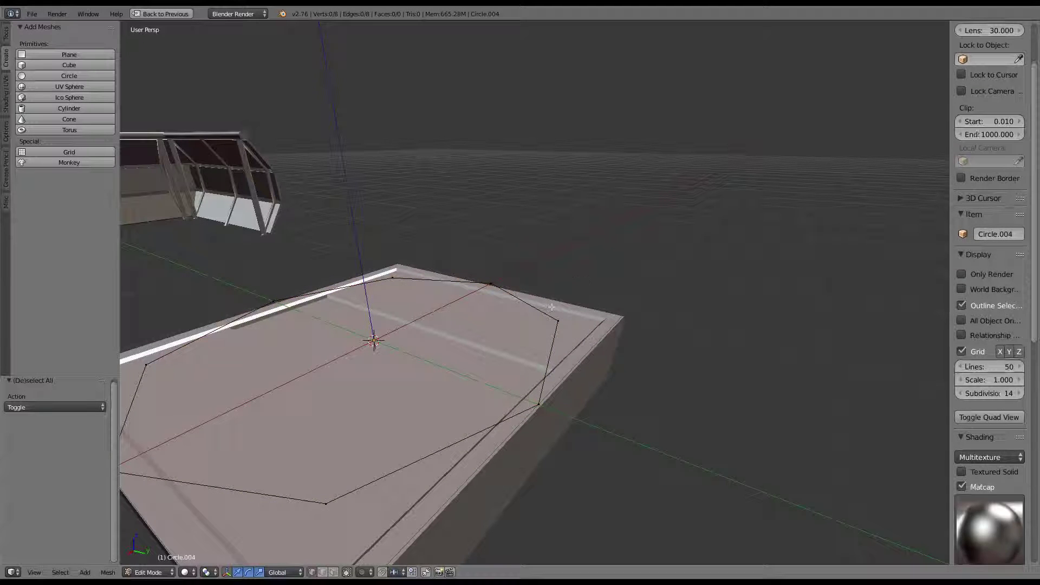
pyautogui.press('s')
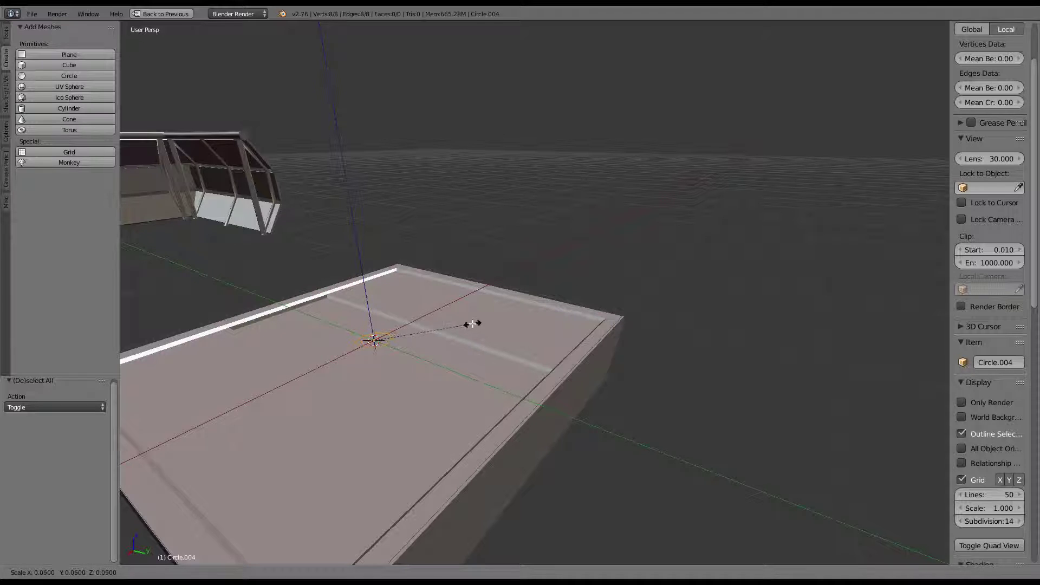
pyautogui.click(405, 332)
# Move the circle along X, then 1 unit along Y toward the deck corner
pyautogui.moveTo(405, 332); pyautogui.dragTo(446, 344, button='middle')
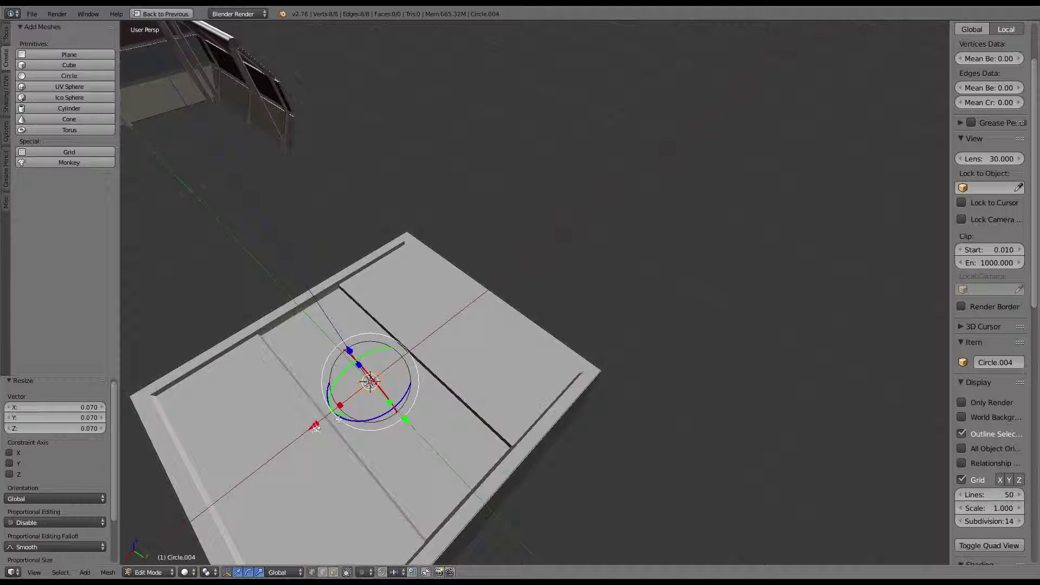
pyautogui.press('g')
pyautogui.press('z')
pyautogui.press('Return')
pyautogui.press('g')
pyautogui.press('y')
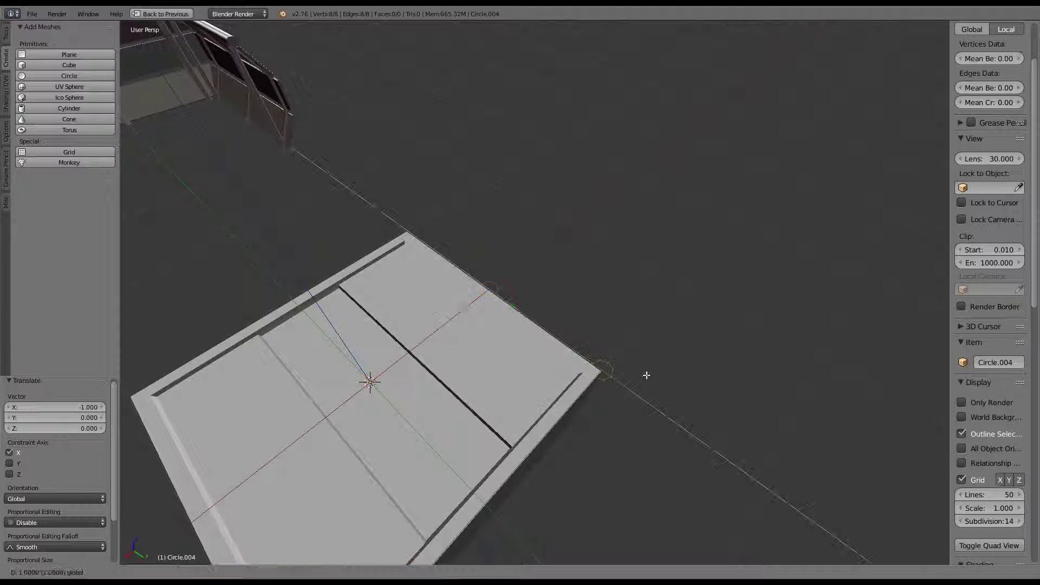
pyautogui.press('1')
pyautogui.press('Return')
# In top view, shrink the circle to 0.7
pyautogui.scroll(4, 646, 376)
pyautogui.press('KP_7')
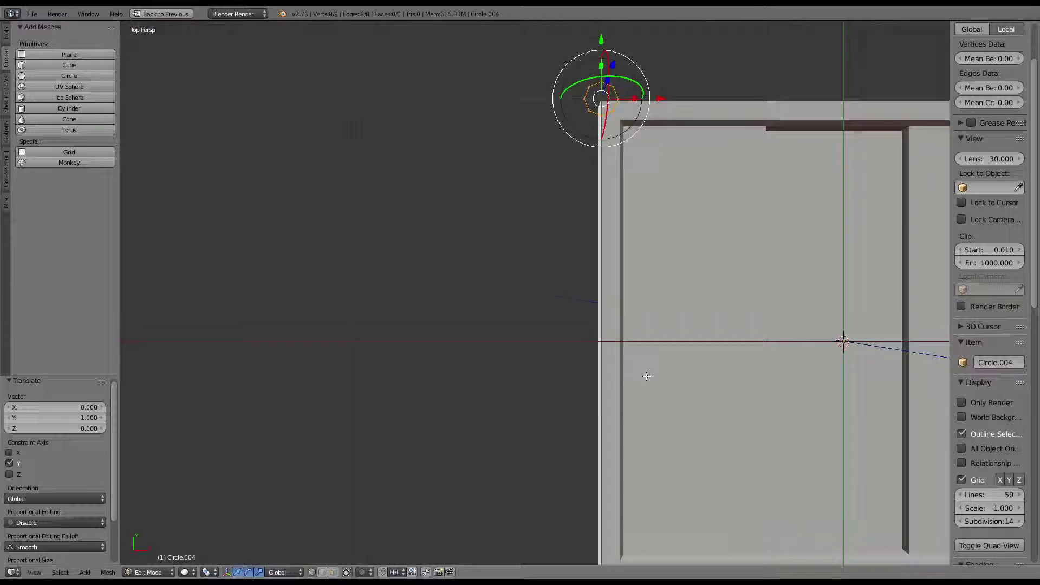
pyautogui.scroll(-3, 676, 219)
pyautogui.moveTo(676, 219)
pyautogui.keyDown('shift'); pyautogui.mouseDown(button='middle')
pyautogui.moveTo(576, 246)
pyautogui.moveTo(552, 281)
pyautogui.mouseUp(button='middle'); pyautogui.keyUp('shift')
pyautogui.scroll(3, 575, 247)
pyautogui.keyDown('shift'); pyautogui.moveTo(450, 230); pyautogui.dragTo(402, 247, button='middle'); pyautogui.keyUp('shift')
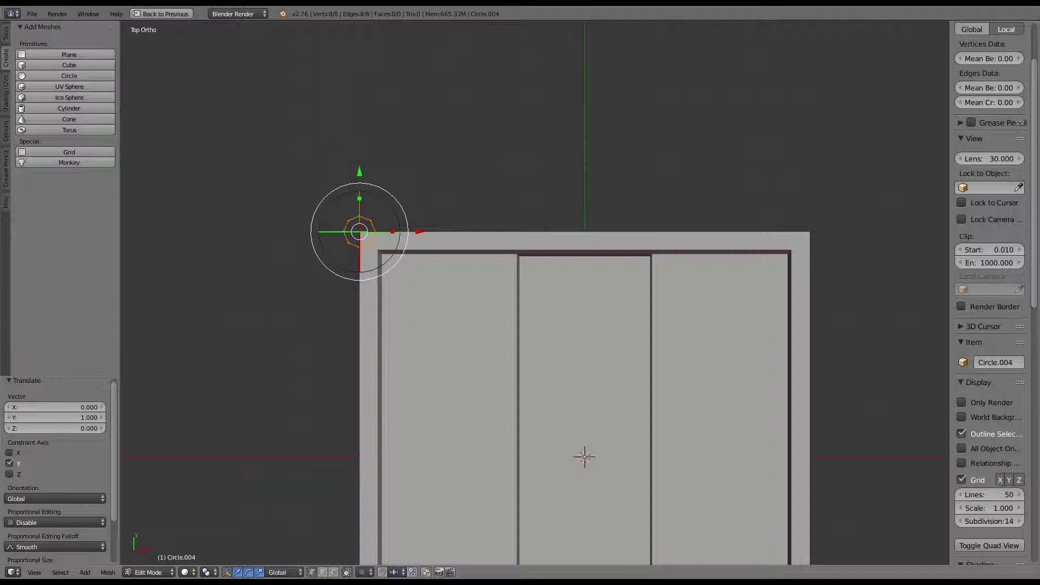
pyautogui.scroll(1, 367, 237)
pyautogui.press('s')
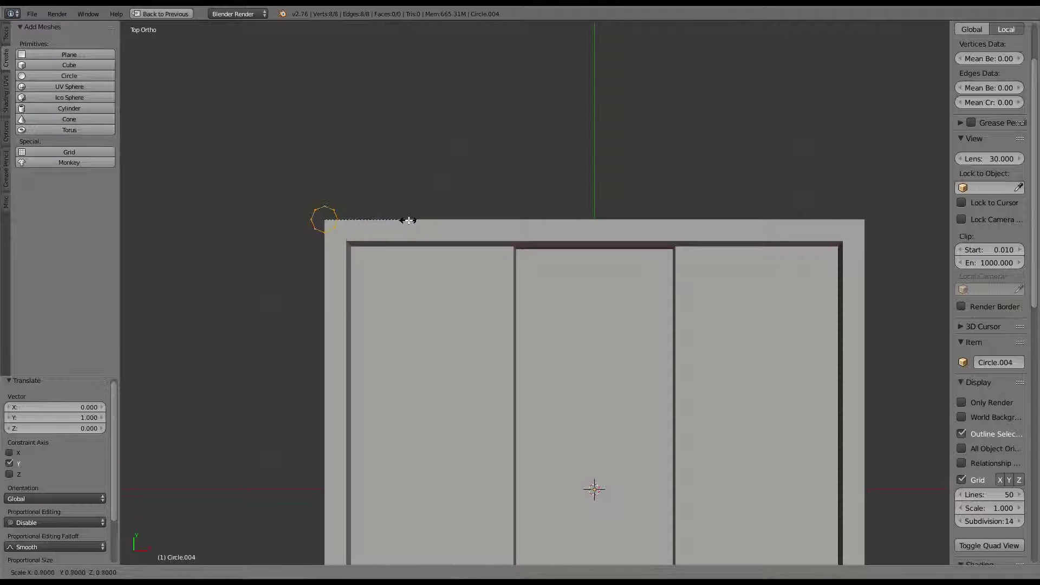
pyautogui.click(406, 220)
pyautogui.hotkey('ctrl', 'Up')
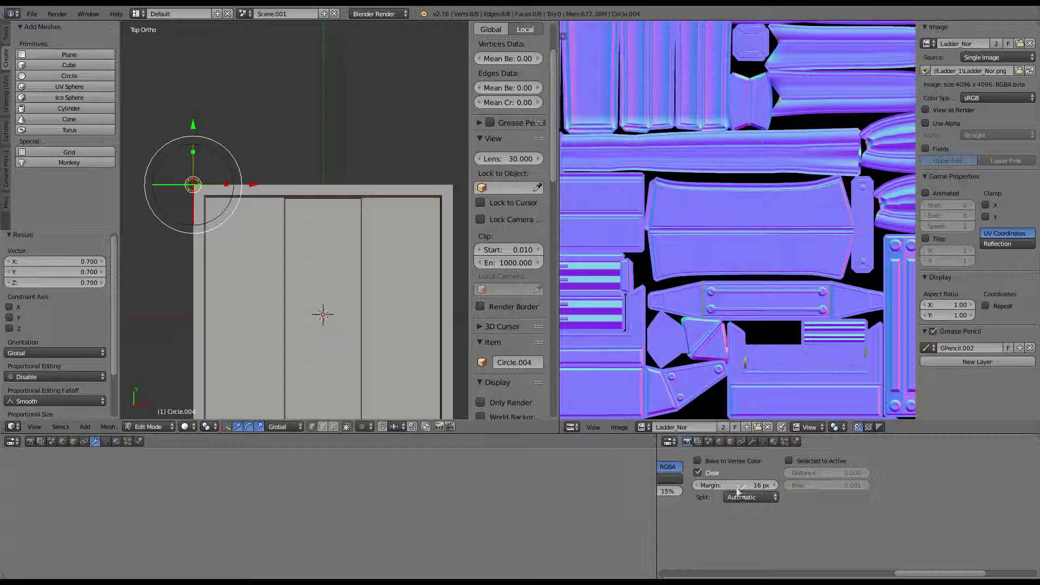
# Add a Subdivision Surface modifier to the circle
pyautogui.click(751, 440)
pyautogui.click(951, 460)
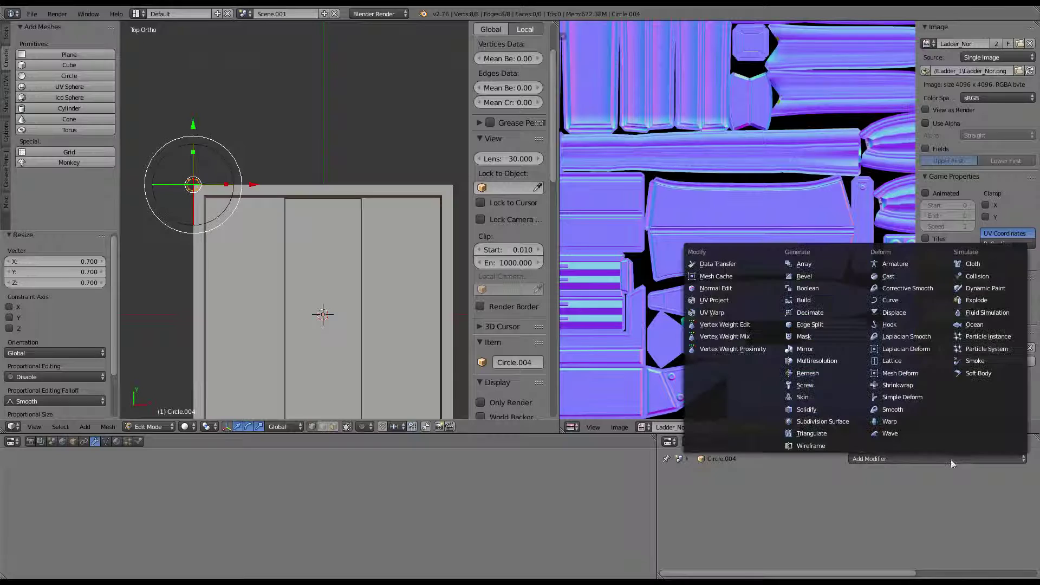
pyautogui.click(850, 423)
pyautogui.click(857, 547)
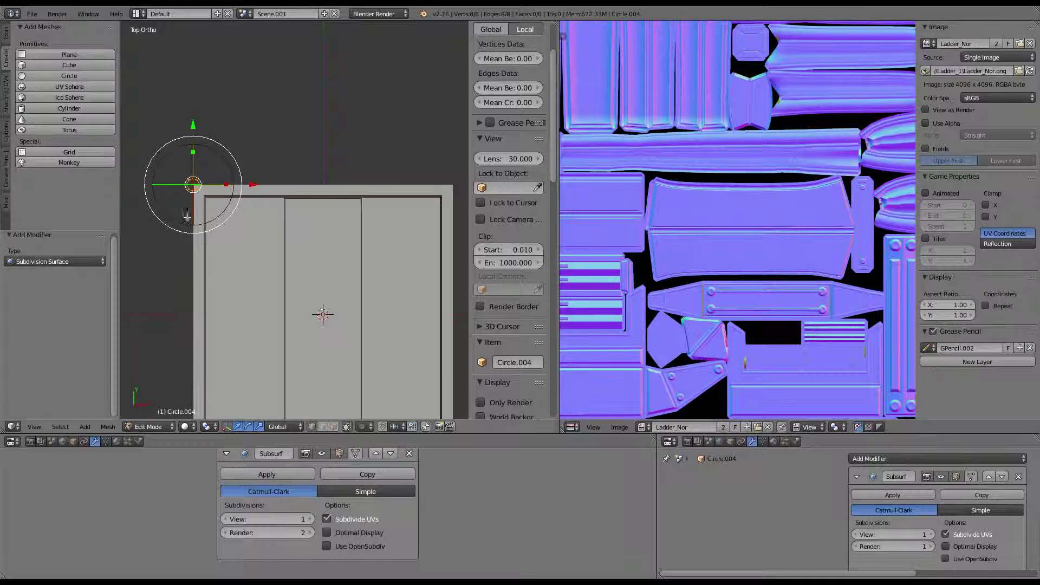
# With the 3D view maximized, shift the circle along X toward the deck corner
pyautogui.hotkey('ctrl', 'Up')
pyautogui.scroll(-2, 594, 488)
pyautogui.hotkey('ctrl', 'Up')
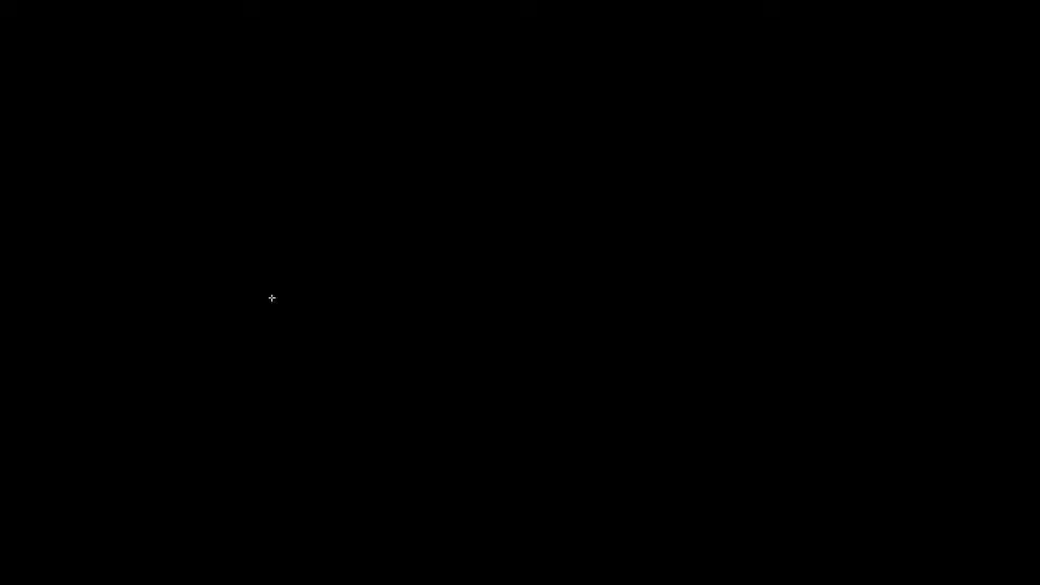
pyautogui.hotkey('ctrl', 'Up')
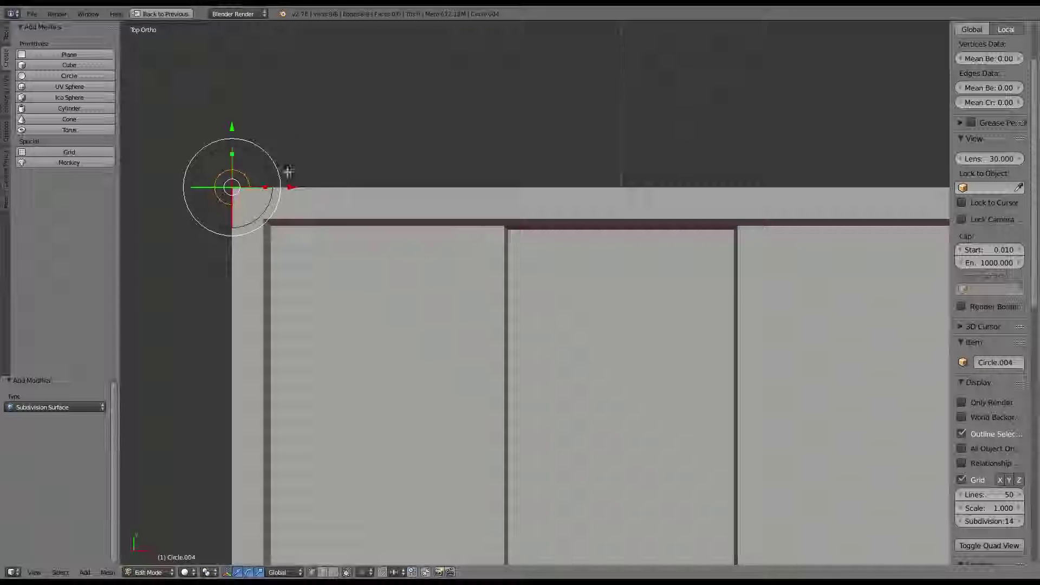
pyautogui.moveTo(288, 171)
pyautogui.keyDown('shift'); pyautogui.mouseDown(button='middle')
pyautogui.moveTo(379, 209)
pyautogui.moveTo(352, 194)
pyautogui.mouseUp(button='middle'); pyautogui.keyUp('shift')
pyautogui.press('g')
pyautogui.press('x')
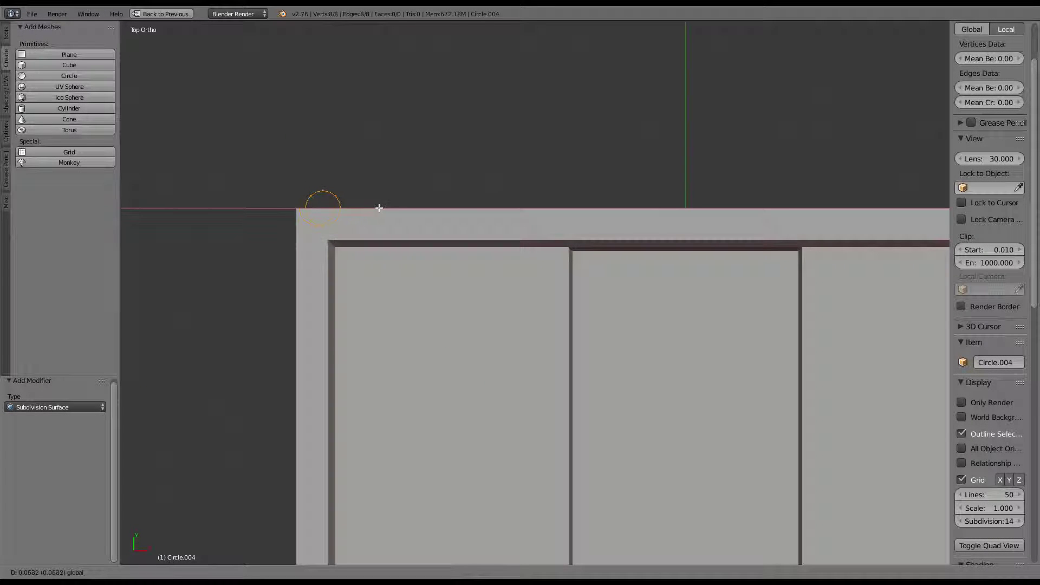
pyautogui.click(380, 208)
# Nudge the circle along Y and X until it sits on the deck corner's edges
pyautogui.press('g')
pyautogui.press('y')
pyautogui.press('Escape')
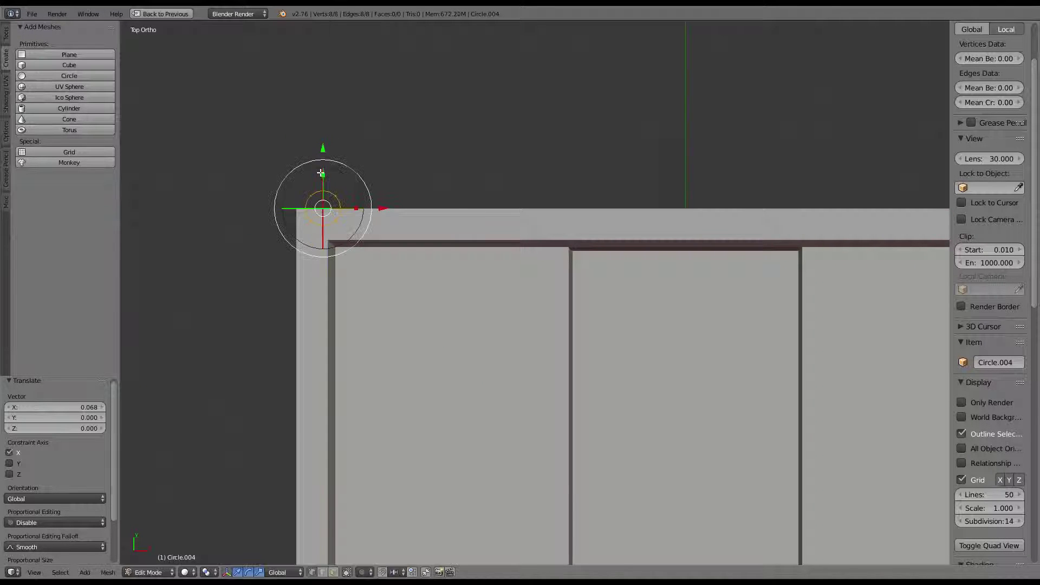
pyautogui.moveTo(324, 151); pyautogui.dragTo(327, 168)
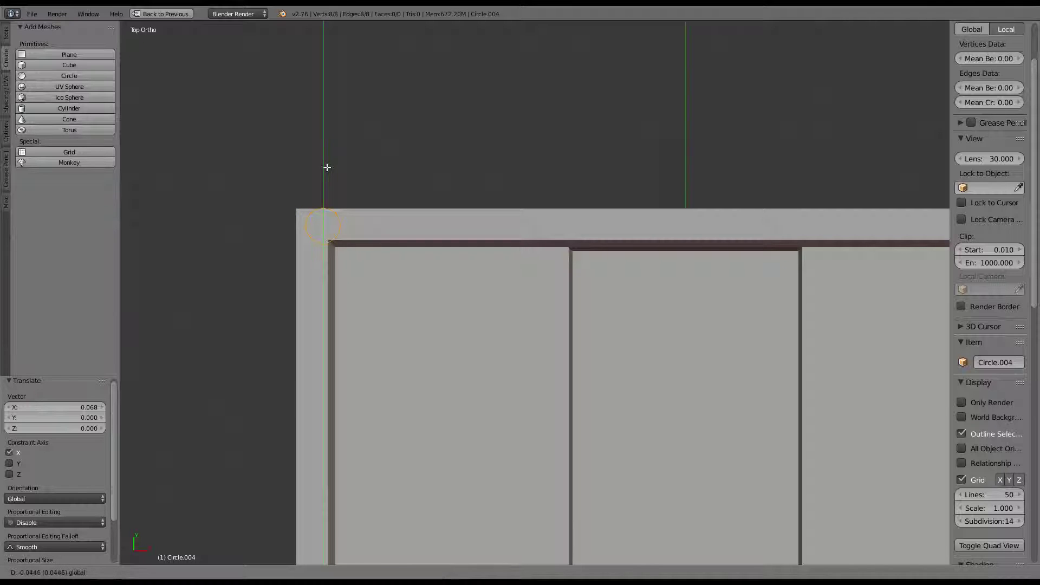
pyautogui.press('Escape')
pyautogui.press('g')
pyautogui.press('x')
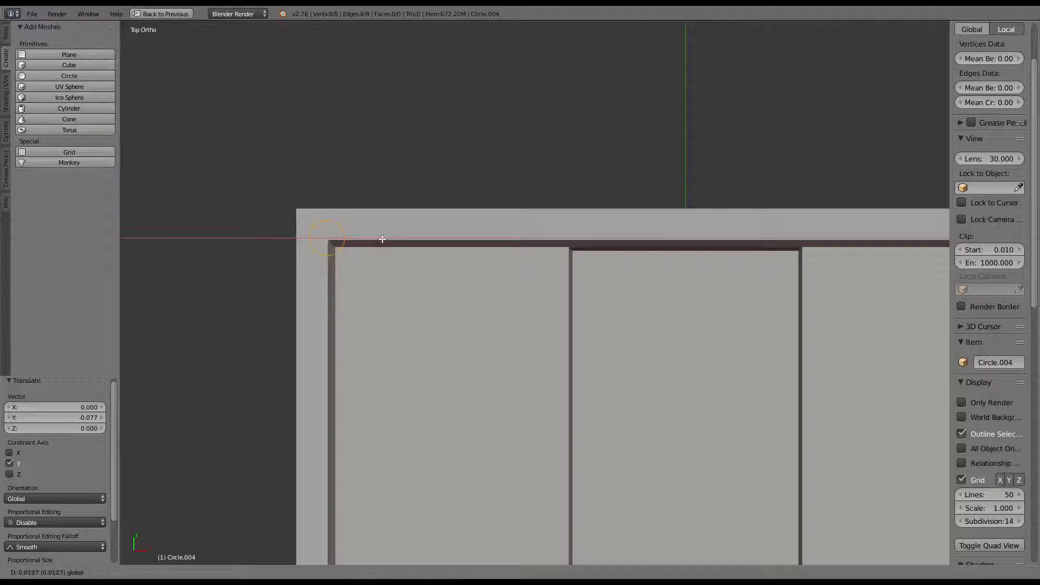
pyautogui.click(381, 239)
pyautogui.scroll(-3, 383, 239)
pyautogui.moveTo(383, 238)
pyautogui.mouseDown(button='middle')
pyautogui.moveTo(621, 248)
pyautogui.moveTo(601, 215)
pyautogui.mouseUp(button='middle')
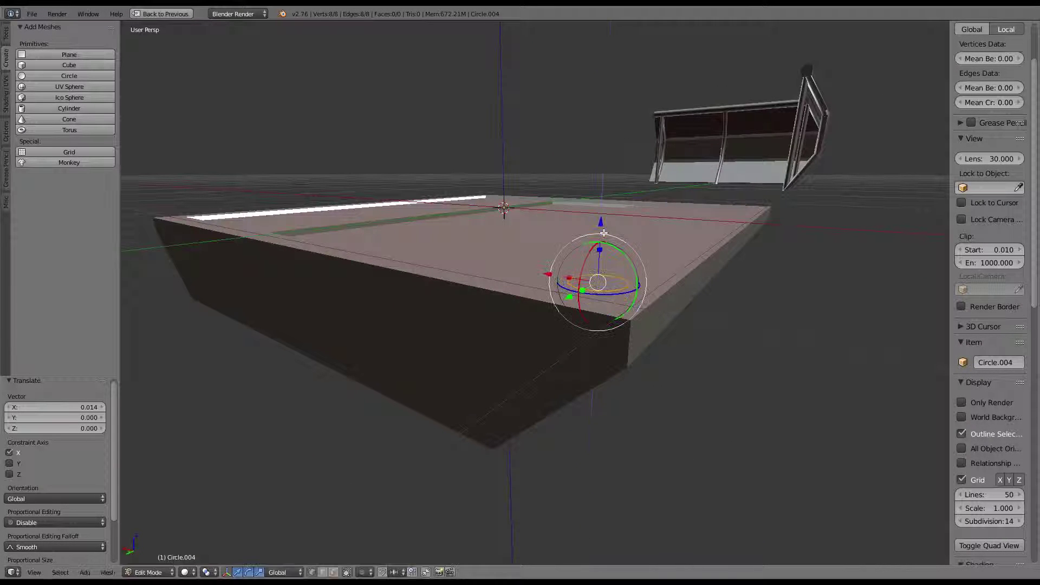
# Extrude the circle vertically without moving it and switch to the back orthographic view
pyautogui.moveTo(602, 215)
pyautogui.mouseDown(button='middle')
pyautogui.moveTo(644, 233)
pyautogui.moveTo(610, 221)
pyautogui.mouseUp(button='middle')
pyautogui.press('e')
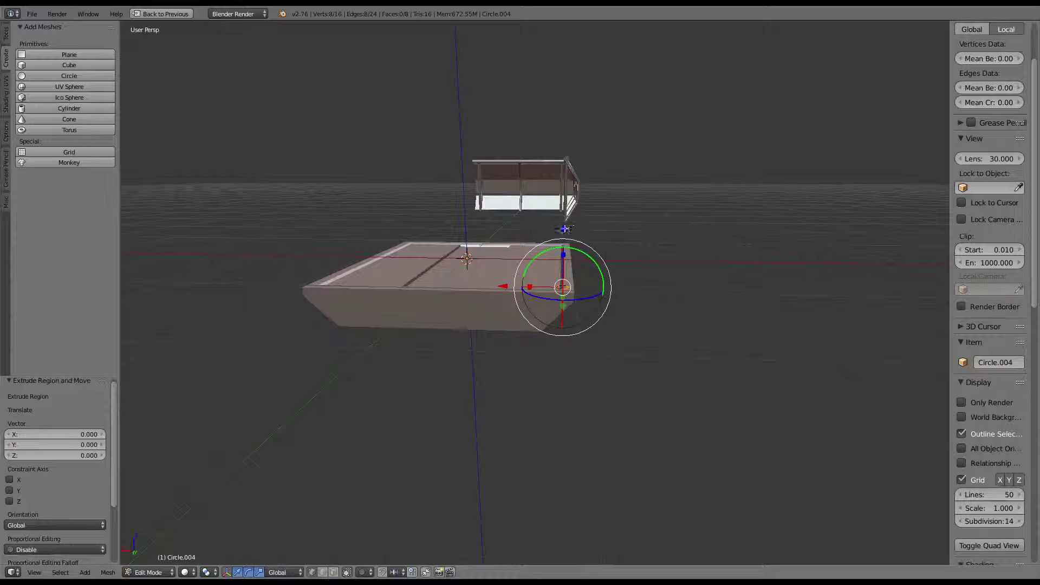
pyautogui.press('z')
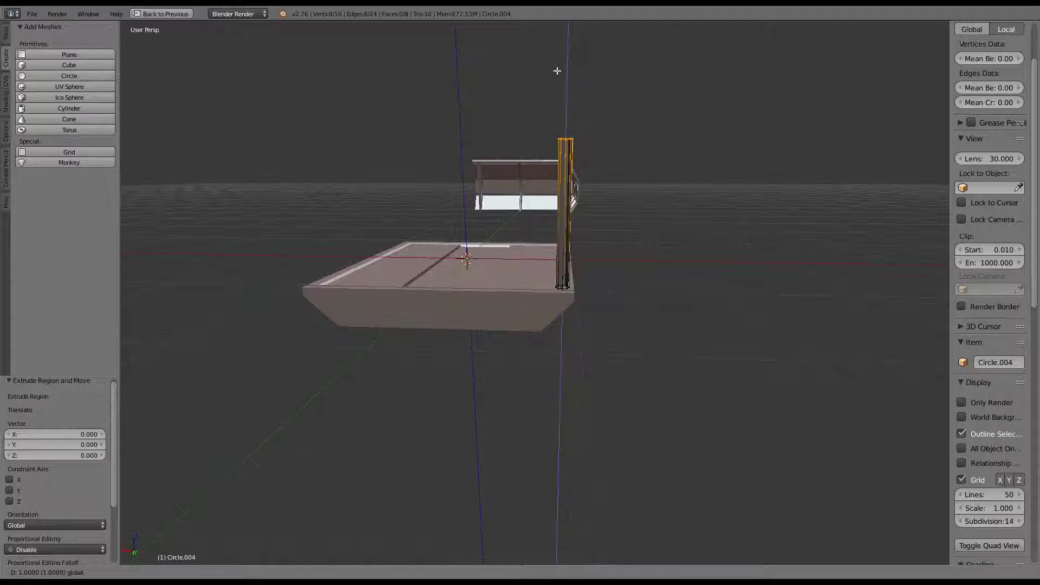
pyautogui.press('Escape')
pyautogui.press('KP_1')
pyautogui.press('ctrl+KP_1')
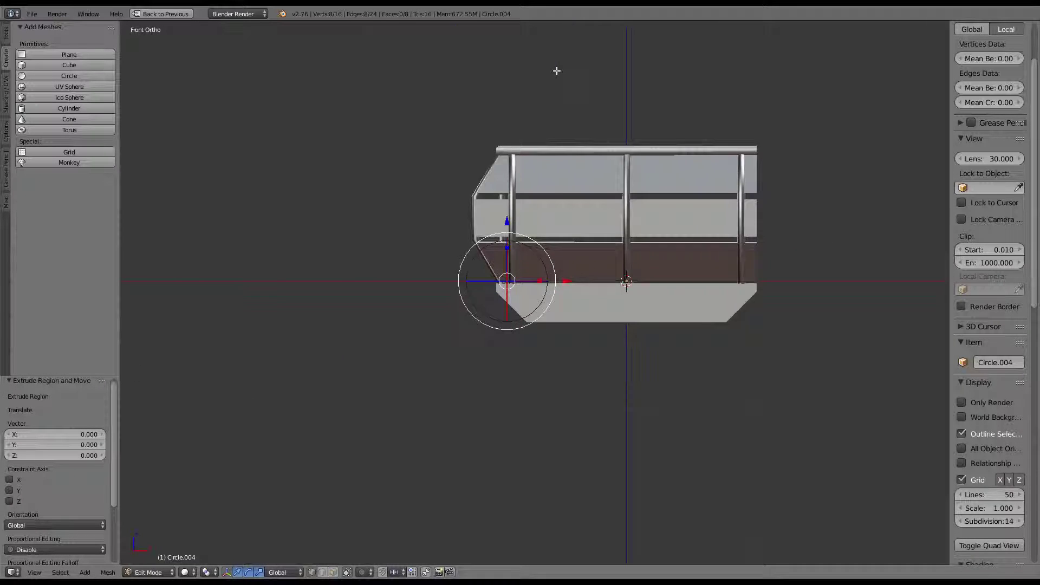
pyautogui.press('KP_3')
pyautogui.press('ctrl+KP_1')
pyautogui.press('KP_7')
pyautogui.press('ctrl+KP_1')
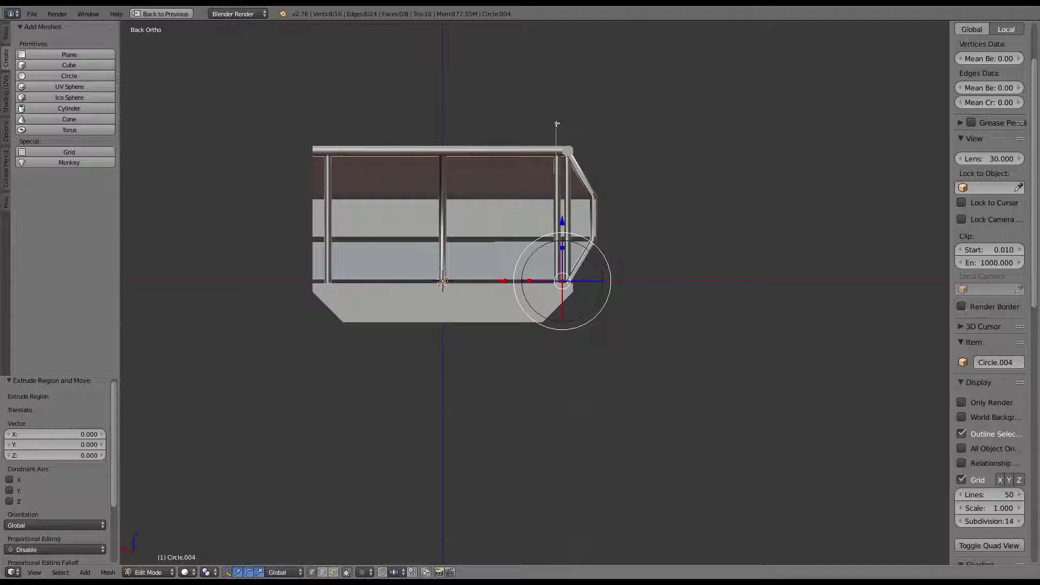
# Extrude the circle again and raise the new ring exactly 1 unit along Z
pyautogui.press('e')
pyautogui.press('z')
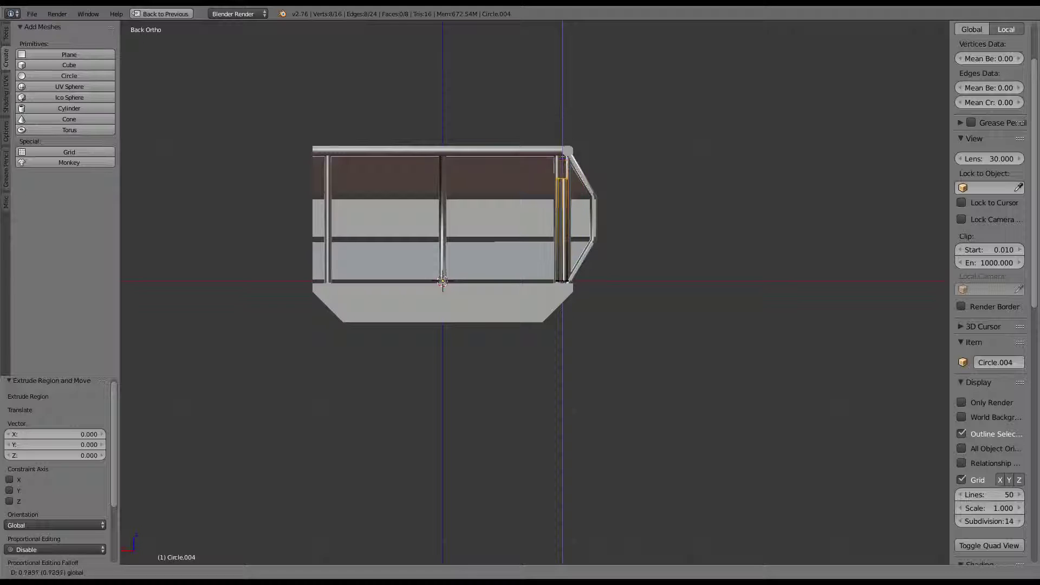
pyautogui.press('Escape')
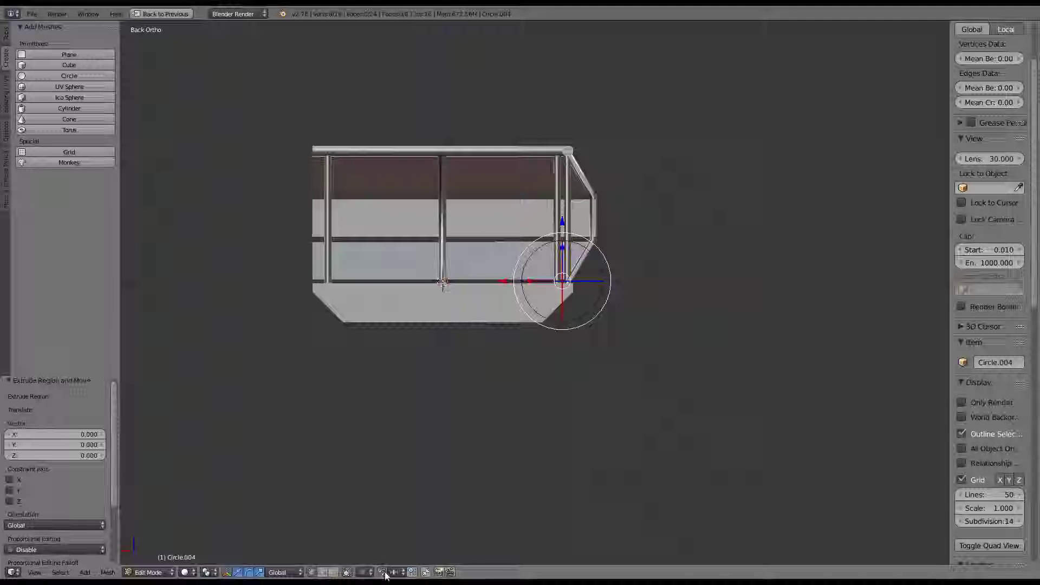
pyautogui.press('e')
pyautogui.press('z')
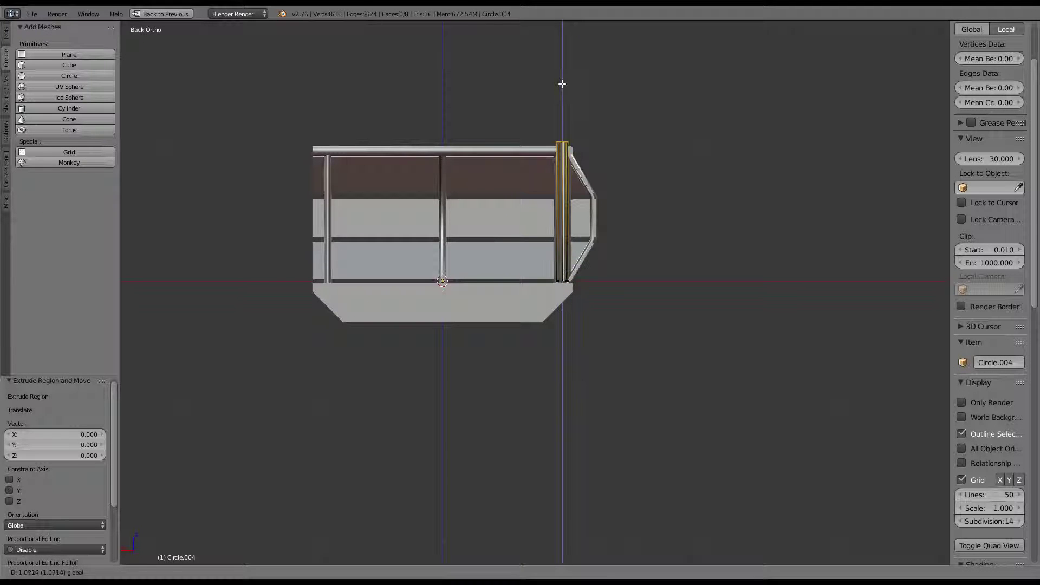
pyautogui.scroll(-4, 563, 92)
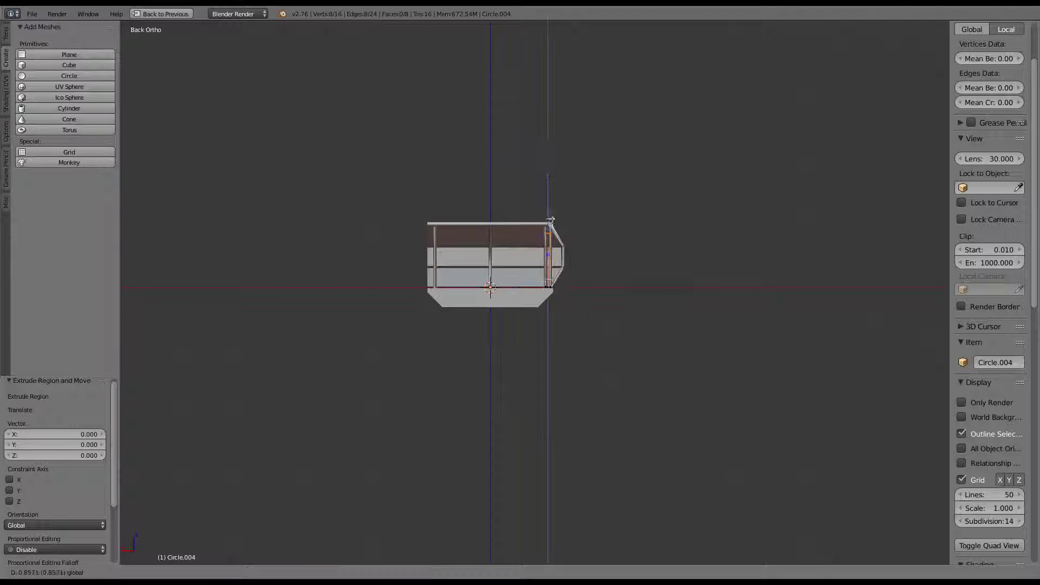
pyautogui.press('Escape')
pyautogui.scroll(-5, 550, 179)
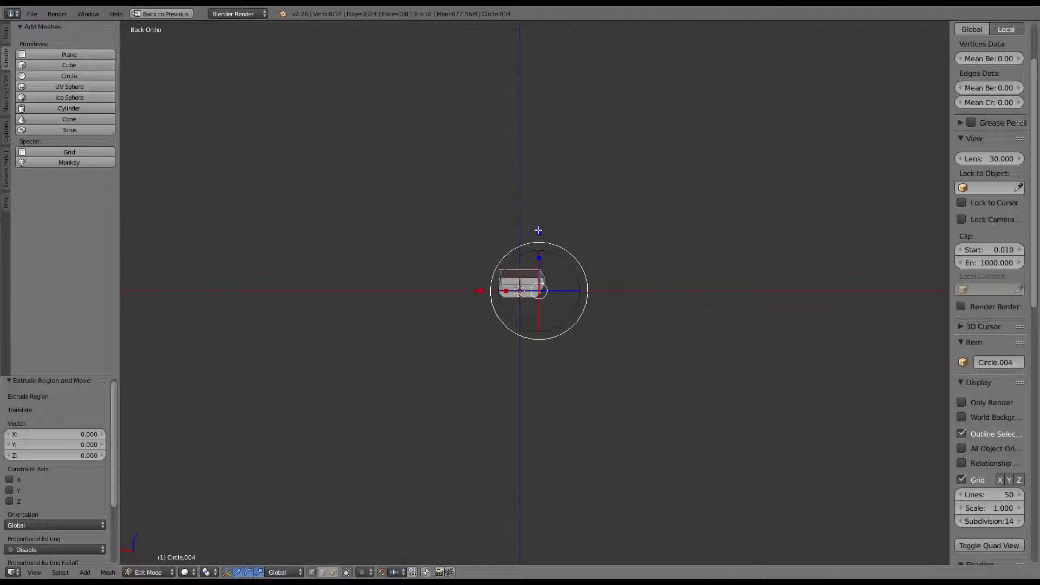
pyautogui.write('gz1')
pyautogui.press('Return')
pyautogui.scroll(4, 542, 222)
pyautogui.scroll(4, 548, 201)
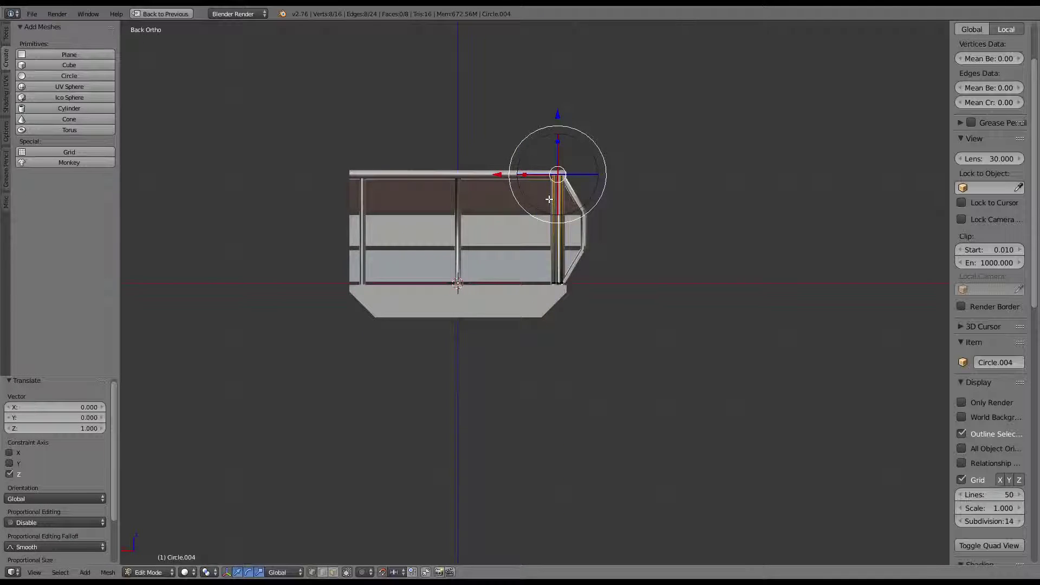
pyautogui.moveTo(549, 199); pyautogui.dragTo(578, 262, button='middle')
# Select the whole post and recalculate its normals outward
pyautogui.press('a')
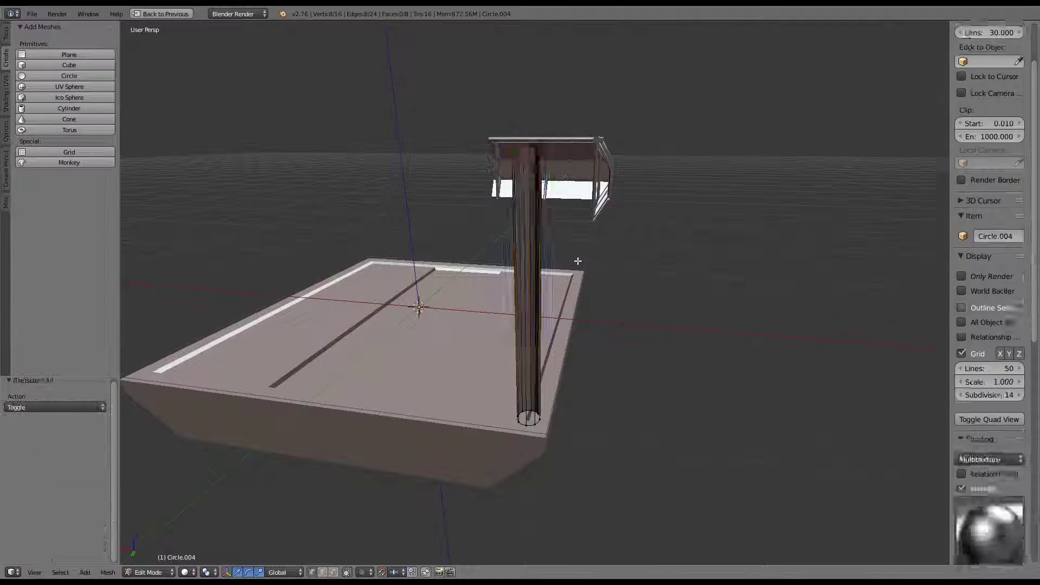
pyautogui.press('a')
pyautogui.hotkey('ctrl', 'n')
pyautogui.scroll(4, 577, 261)
pyautogui.moveTo(578, 262); pyautogui.dragTo(657, 399, button='middle')
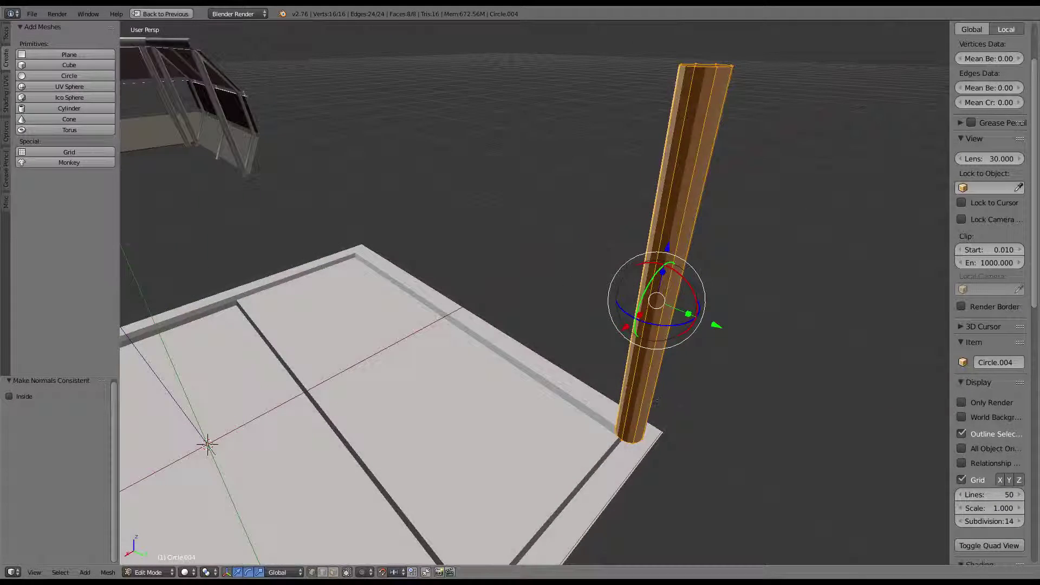
# Scale the post's bottom ring to 0.8
pyautogui.keyDown('alt'); pyautogui.rightClick(650, 406); pyautogui.keyUp('alt')
pyautogui.press('s')
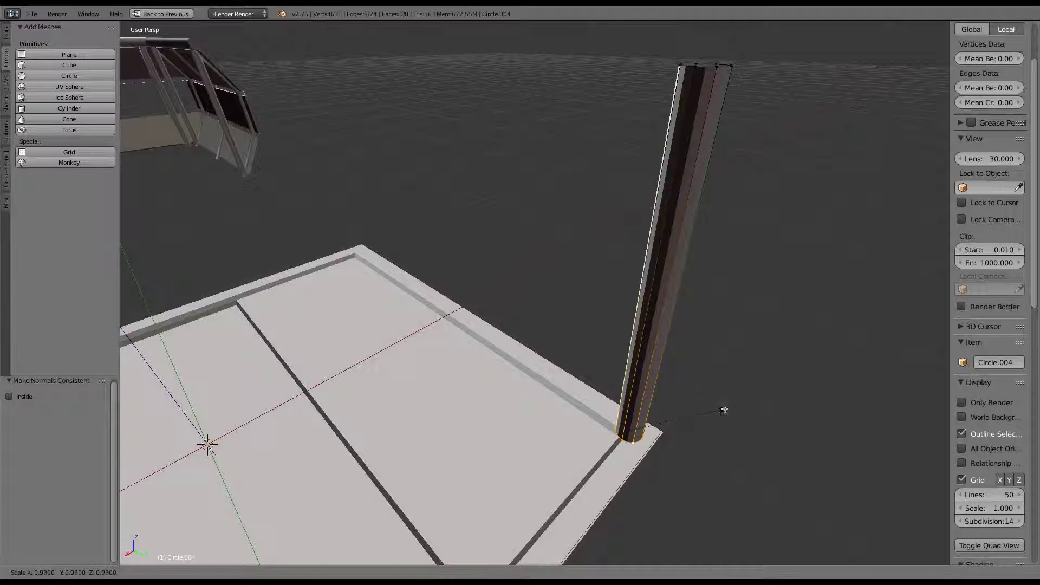
pyautogui.click(696, 416)
pyautogui.press('s')
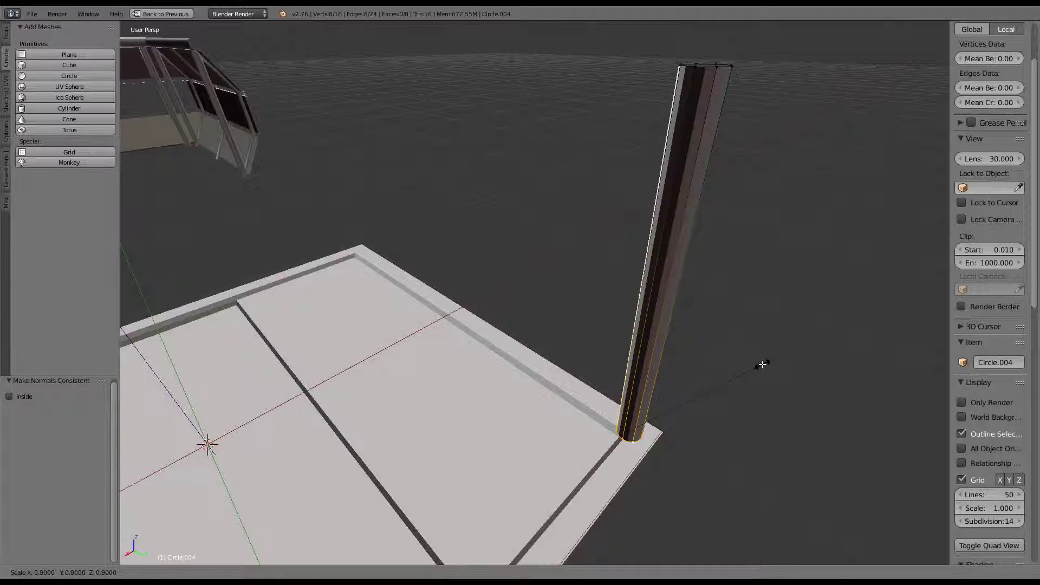
pyautogui.click(756, 365)
# Scale the post's top ring to 0.8
pyautogui.keyDown('alt'); pyautogui.rightClick(688, 73); pyautogui.keyUp('alt')
pyautogui.press('s')
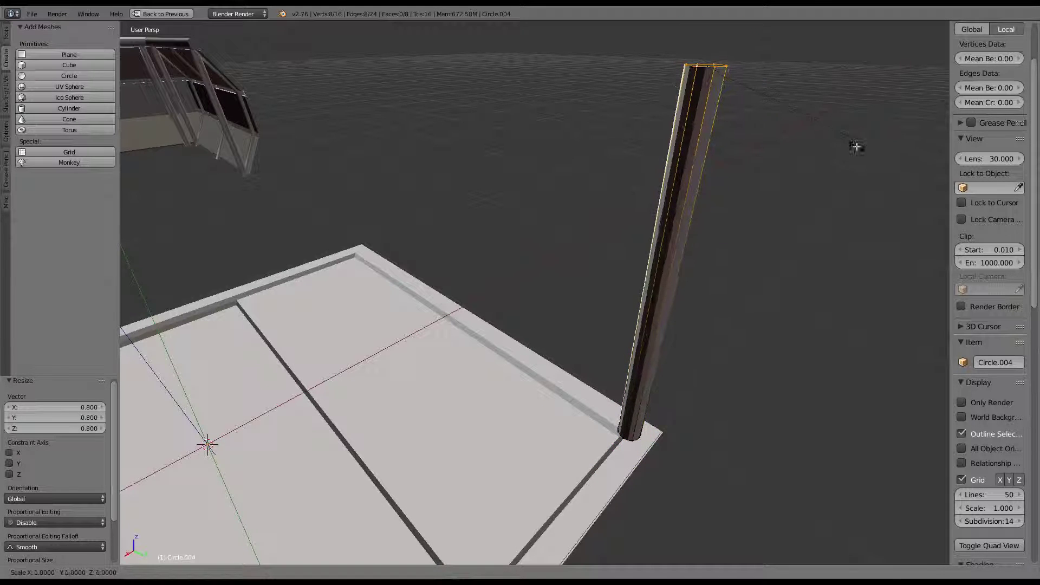
pyautogui.click(857, 147)
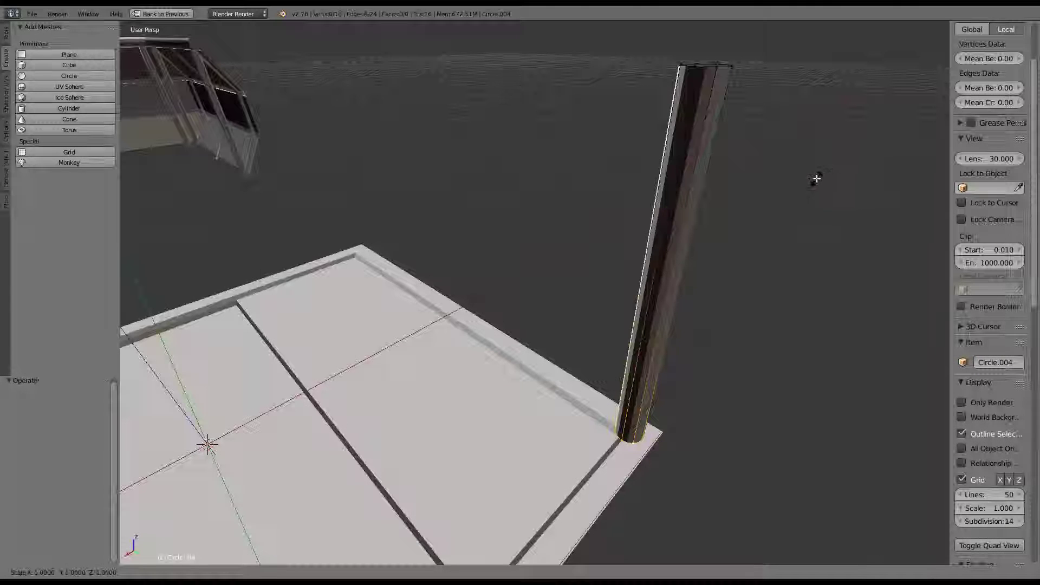
pyautogui.click(785, 190)
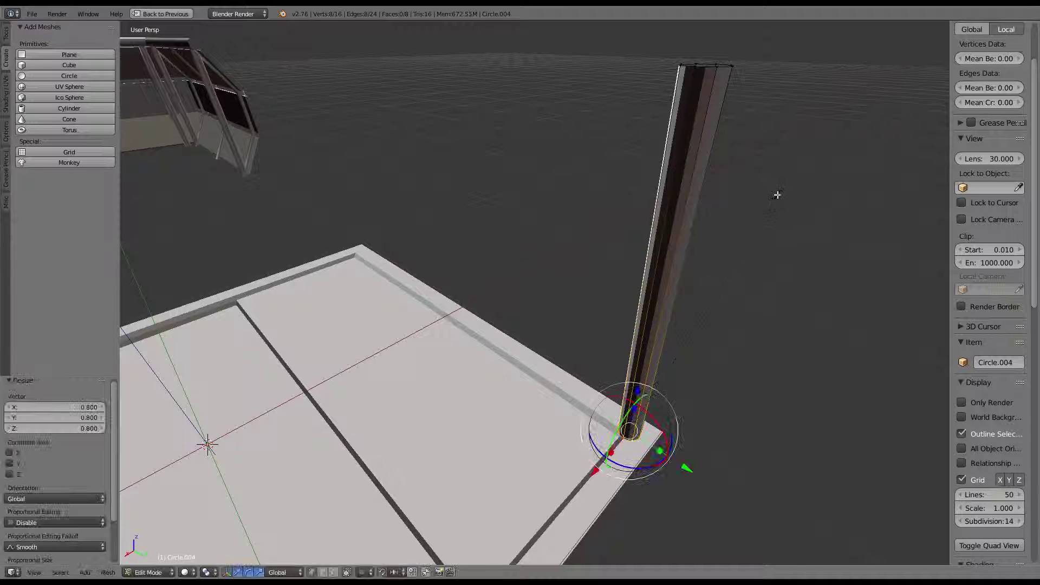
pyautogui.keyDown('alt'); pyautogui.rightClick(704, 66); pyautogui.keyUp('alt')
pyautogui.press('s')
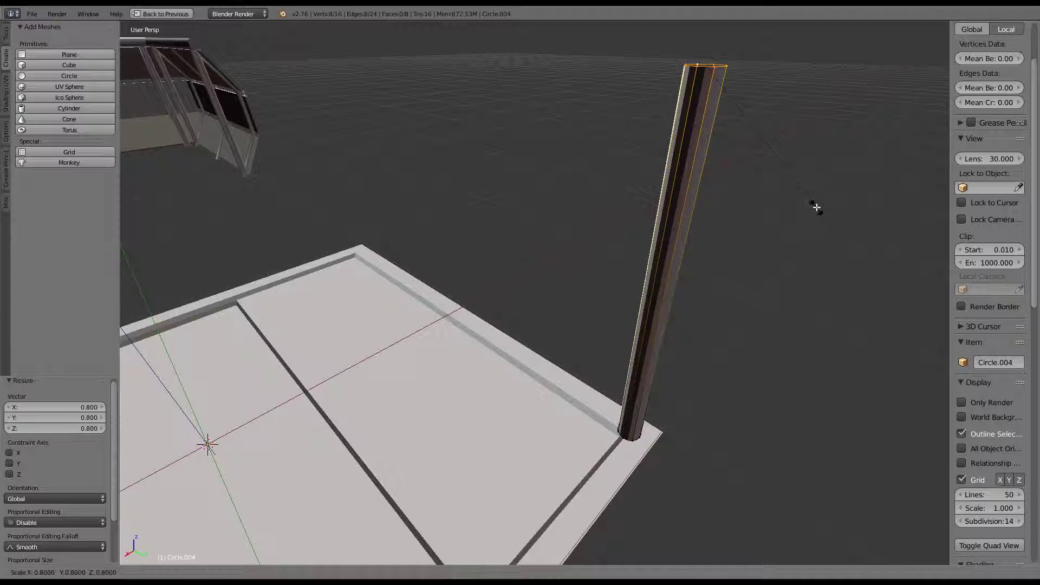
pyautogui.click(813, 205)
pyautogui.moveTo(812, 204); pyautogui.dragTo(511, 199, button='middle')
# Shade the post smooth and toggle out of and back into Edit Mode
pyautogui.press('a')
pyautogui.press('a')
pyautogui.press('w')
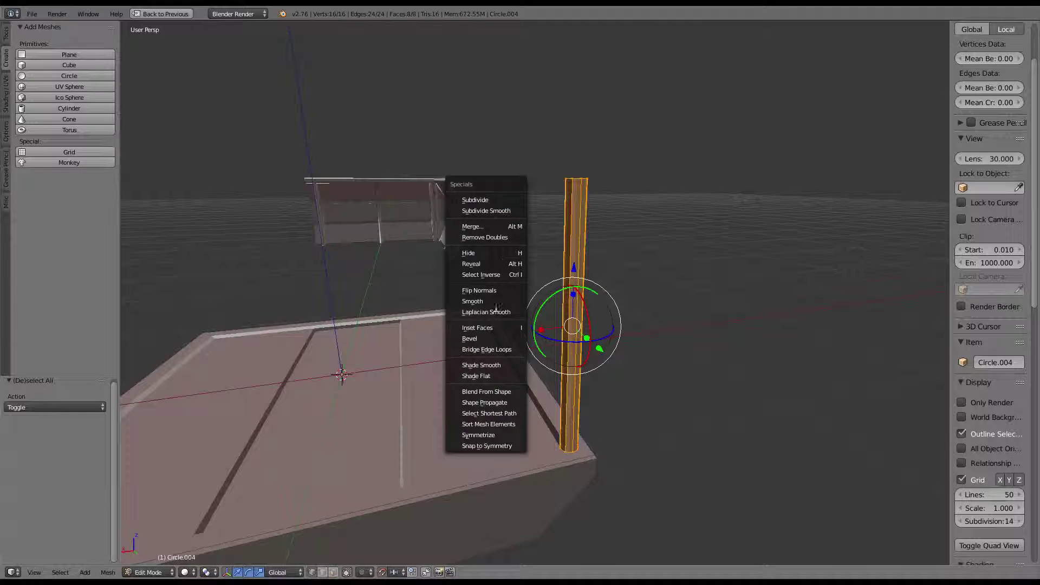
pyautogui.click(515, 364)
pyautogui.press('Tab')
pyautogui.moveTo(515, 364)
pyautogui.mouseDown(button='middle')
pyautogui.moveTo(517, 232)
pyautogui.moveTo(420, 196)
pyautogui.moveTo(602, 222)
pyautogui.mouseUp(button='middle')
pyautogui.press('Tab')
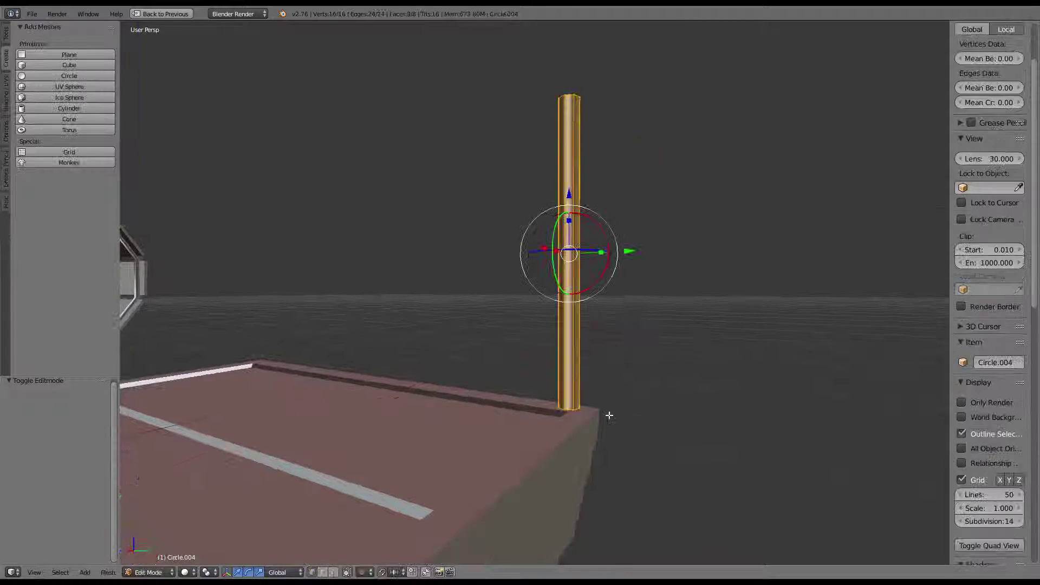
pyautogui.scroll(2, 569, 410)
pyautogui.moveTo(586, 407); pyautogui.dragTo(588, 414)
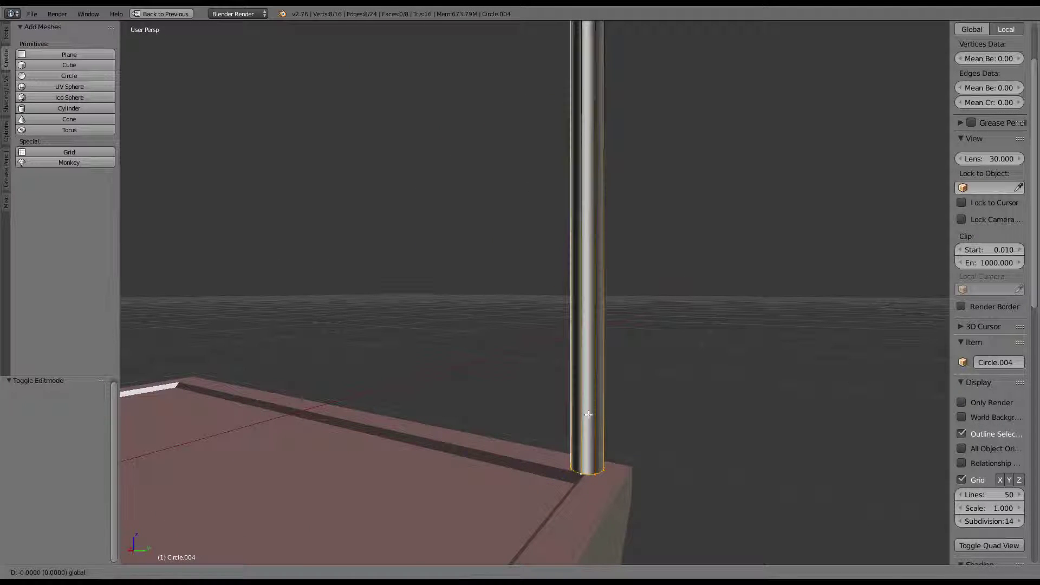
pyautogui.scroll(-3, 587, 397)
# Switch from the post to editing the deck platform's mesh and select its right edge strip
pyautogui.press('Tab')
pyautogui.rightClick(497, 376)
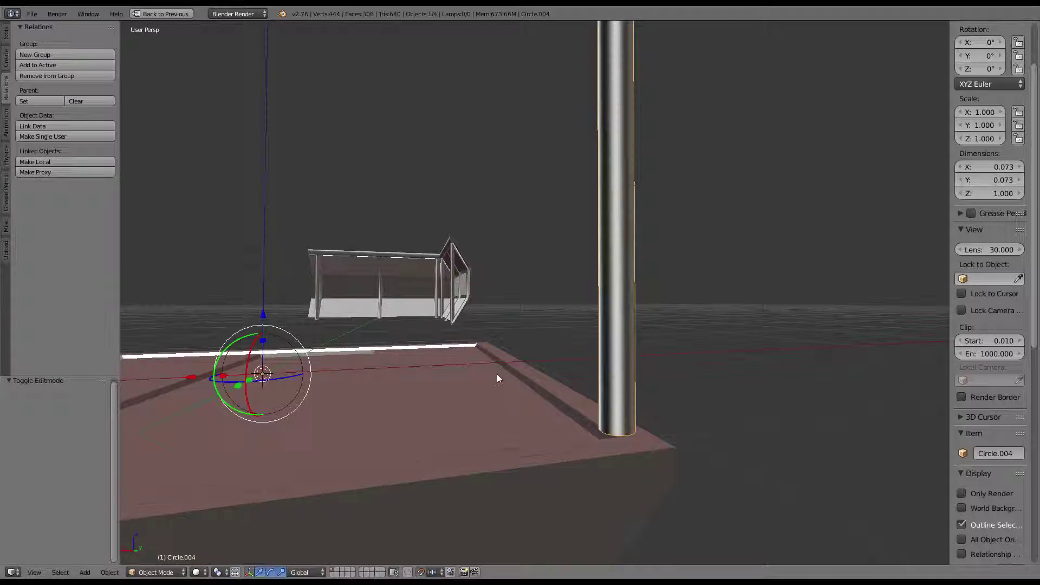
pyautogui.press('Tab')
pyautogui.scroll(3, 351, 564)
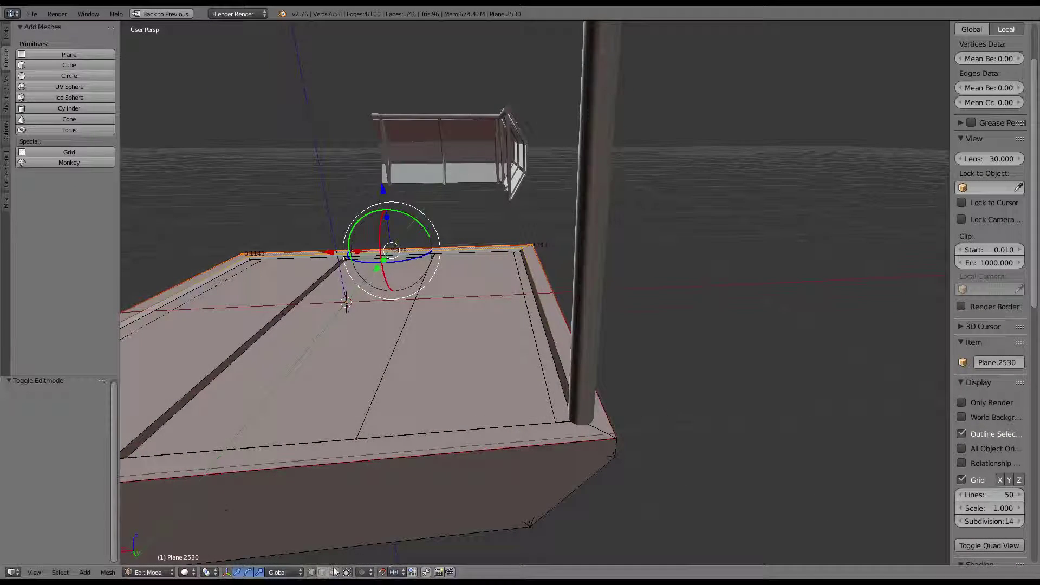
pyautogui.moveTo(347, 566); pyautogui.dragTo(464, 283, button='middle')
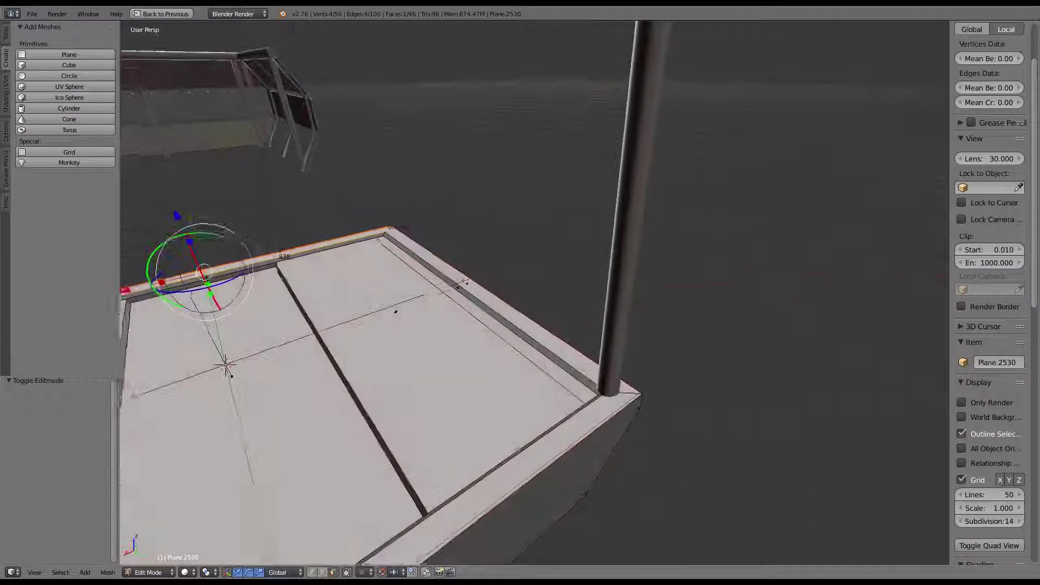
pyautogui.rightClick(520, 339)
# Slide the deck's right edge strip along the X axis
pyautogui.press('g')
pyautogui.press('x')
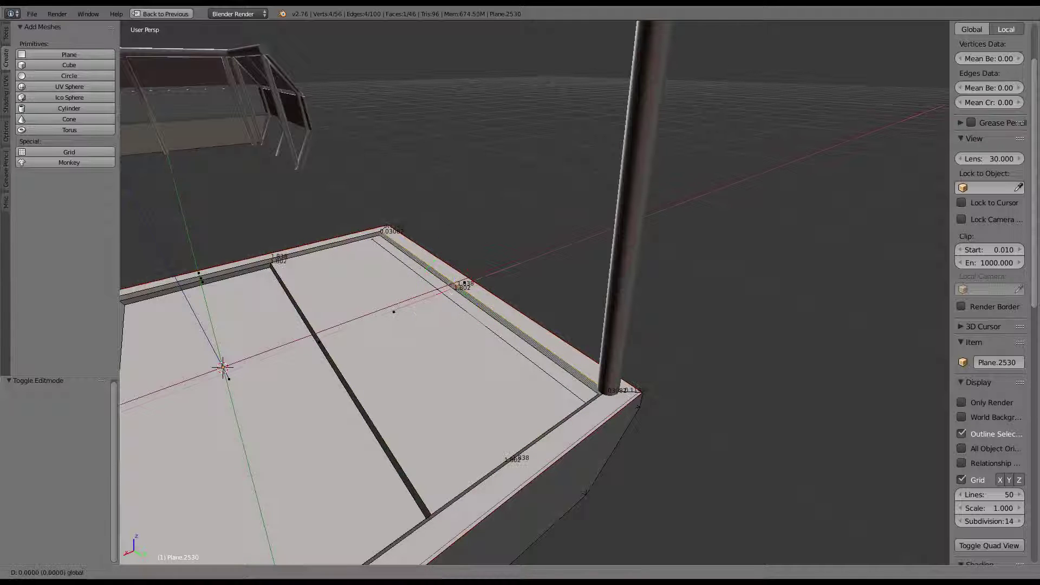
pyautogui.press('Escape')
pyautogui.moveTo(477, 319)
pyautogui.mouseDown(button='middle')
pyautogui.moveTo(616, 250)
pyautogui.moveTo(437, 497)
pyautogui.mouseUp(button='middle')
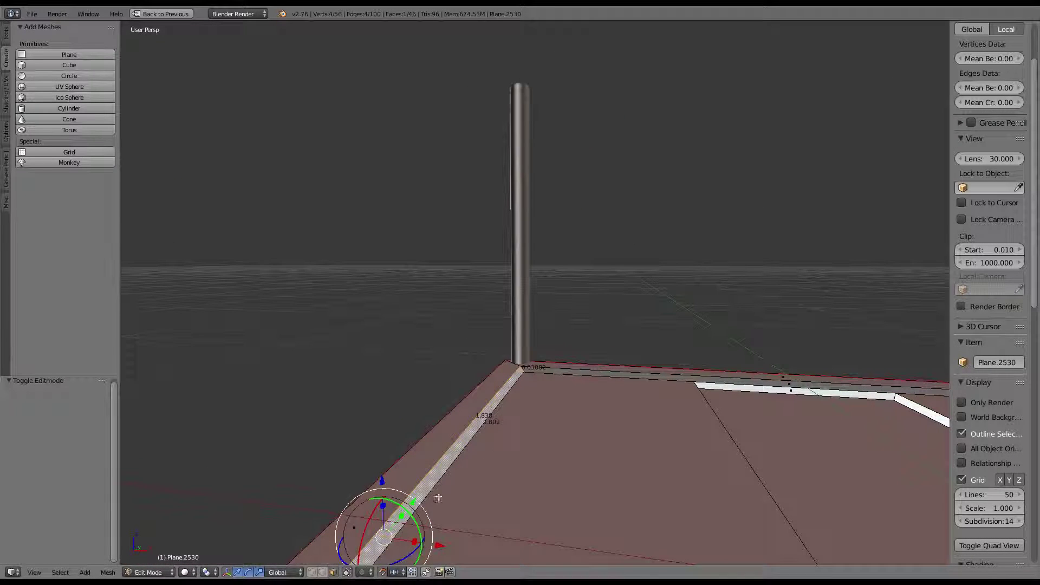
pyautogui.moveTo(440, 547); pyautogui.dragTo(538, 415)
pyautogui.moveTo(538, 415)
pyautogui.mouseDown(button='middle')
pyautogui.moveTo(631, 233)
pyautogui.moveTo(636, 272)
pyautogui.moveTo(585, 260)
pyautogui.mouseUp(button='middle')
pyautogui.press('Tab')
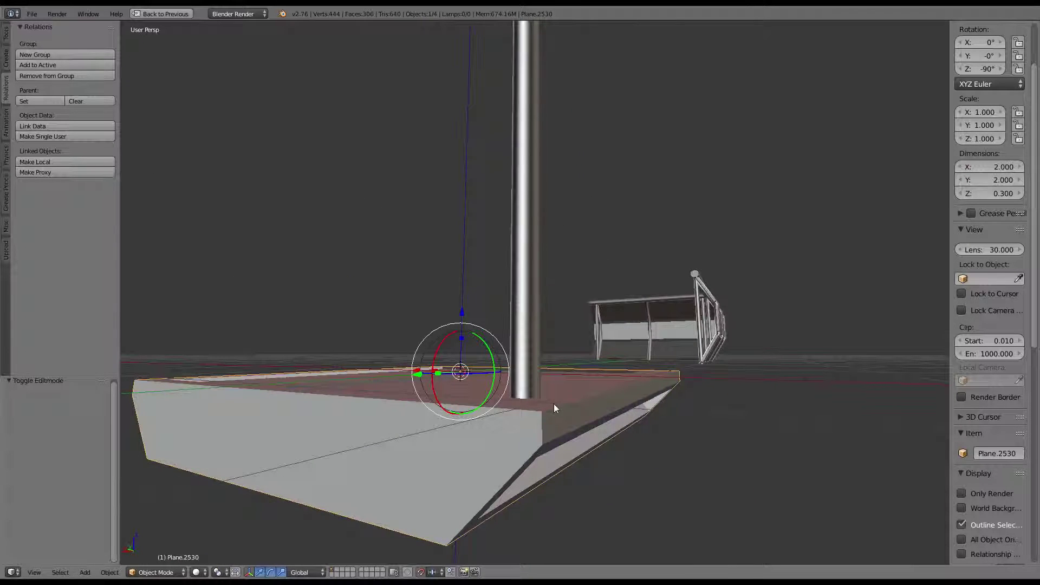
pyautogui.press('Tab')
# Set the pivot point to the 3D Cursor and flatten the deck's top faces to zero height
pyautogui.moveTo(553, 408); pyautogui.dragTo(499, 415, button='middle')
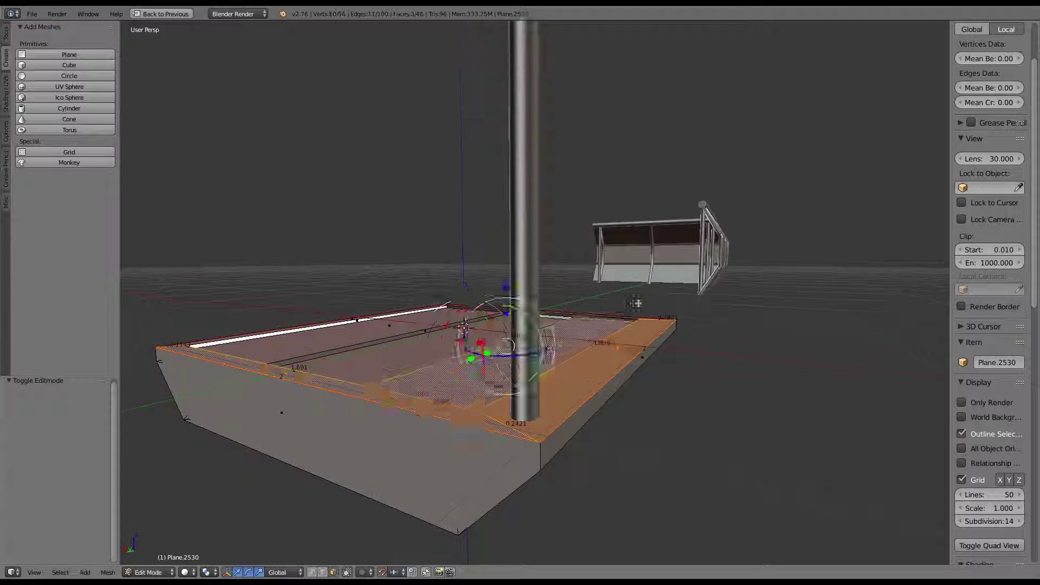
pyautogui.moveTo(635, 303); pyautogui.dragTo(521, 329, button='middle')
pyautogui.moveTo(578, 312); pyautogui.dragTo(375, 374, button='middle')
pyautogui.scroll(3, 488, 346)
pyautogui.scroll(-2, 375, 374)
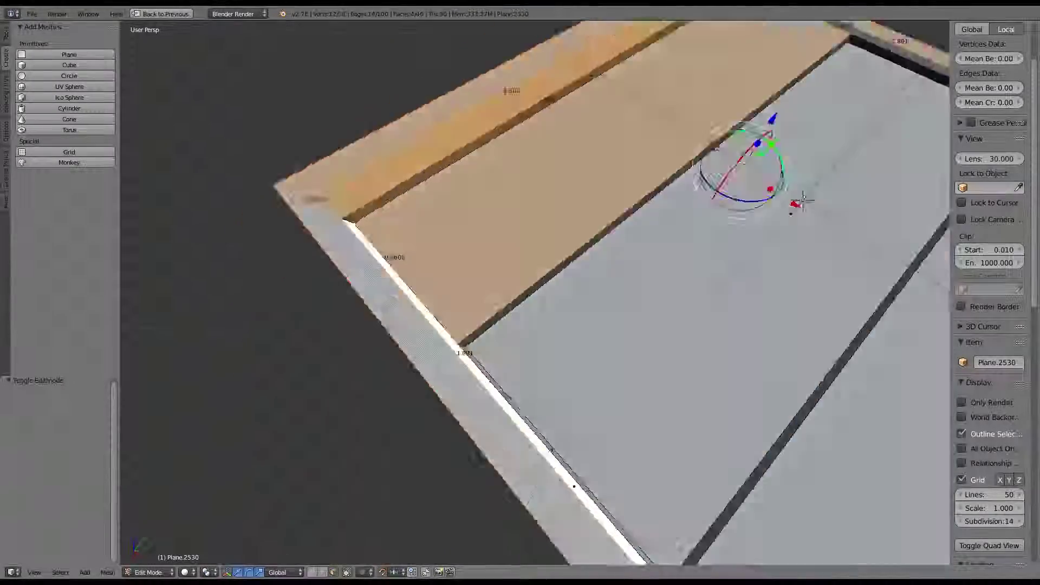
pyautogui.moveTo(574, 488); pyautogui.dragTo(624, 293, button='middle')
pyautogui.scroll(-2, 624, 293)
pyautogui.moveTo(562, 340)
pyautogui.mouseDown(button='middle')
pyautogui.moveTo(685, 326)
pyautogui.moveTo(534, 325)
pyautogui.moveTo(661, 368)
pyautogui.moveTo(582, 357)
pyautogui.mouseUp(button='middle')
pyautogui.scroll(3, 685, 327)
pyautogui.scroll(2, 661, 369)
pyautogui.click(206, 572)
pyautogui.click(222, 555)
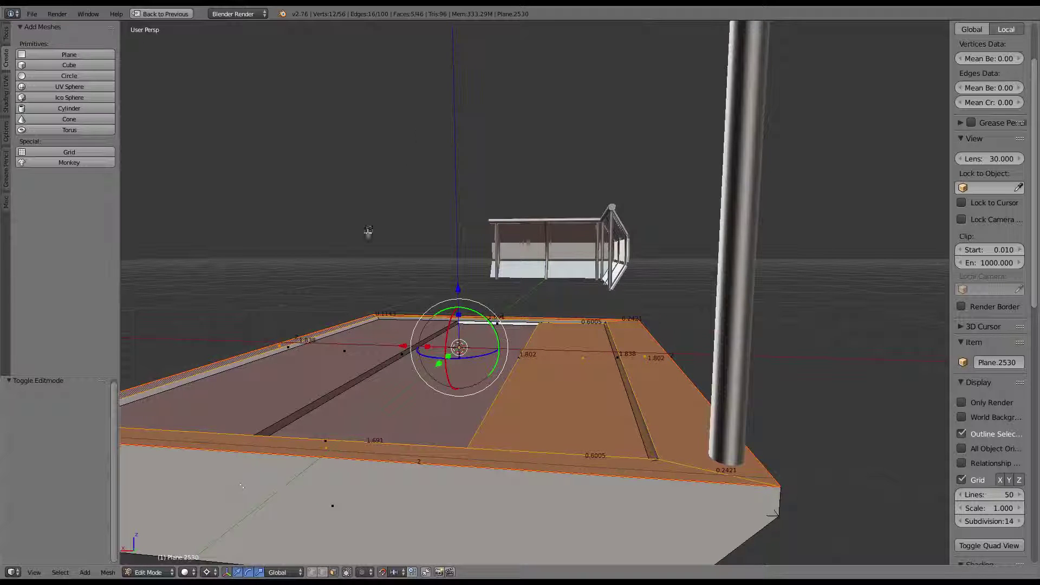
pyautogui.write('0')
pyautogui.press('Return')
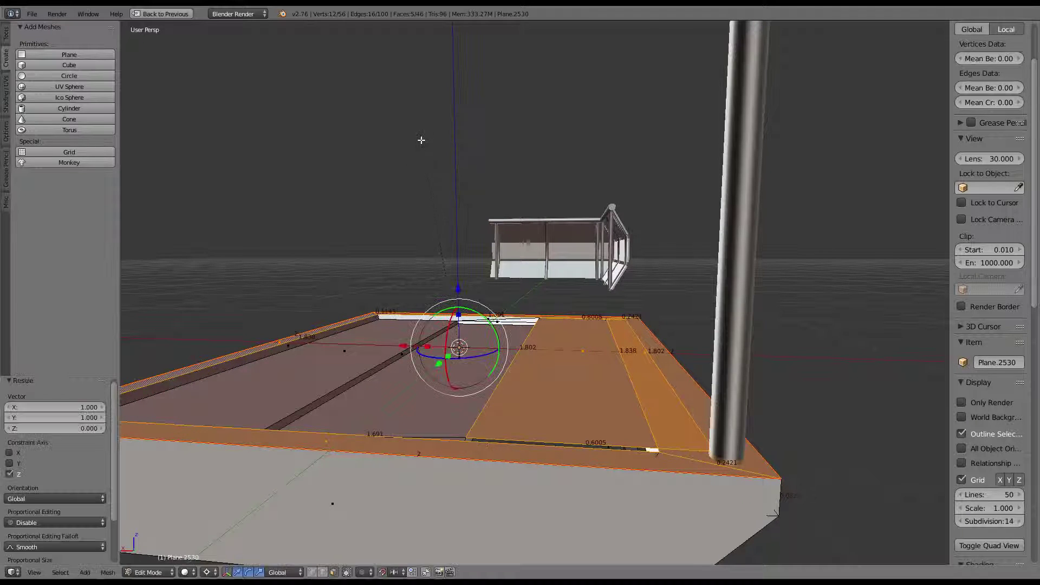
# Knife-cut a new edge line across the deck's top surface near the pole
pyautogui.moveTo(421, 140); pyautogui.dragTo(626, 214, button='middle')
pyautogui.scroll(3, 626, 213)
pyautogui.scroll(2, 606, 202)
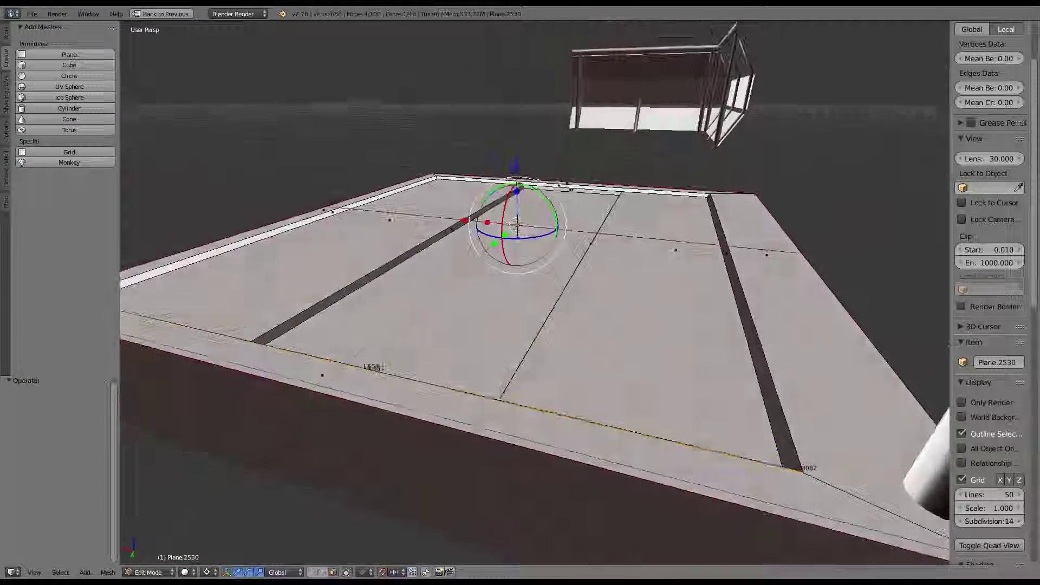
pyautogui.moveTo(517, 226)
pyautogui.mouseDown(button='middle')
pyautogui.moveTo(489, 473)
pyautogui.moveTo(497, 453)
pyautogui.mouseUp(button='middle')
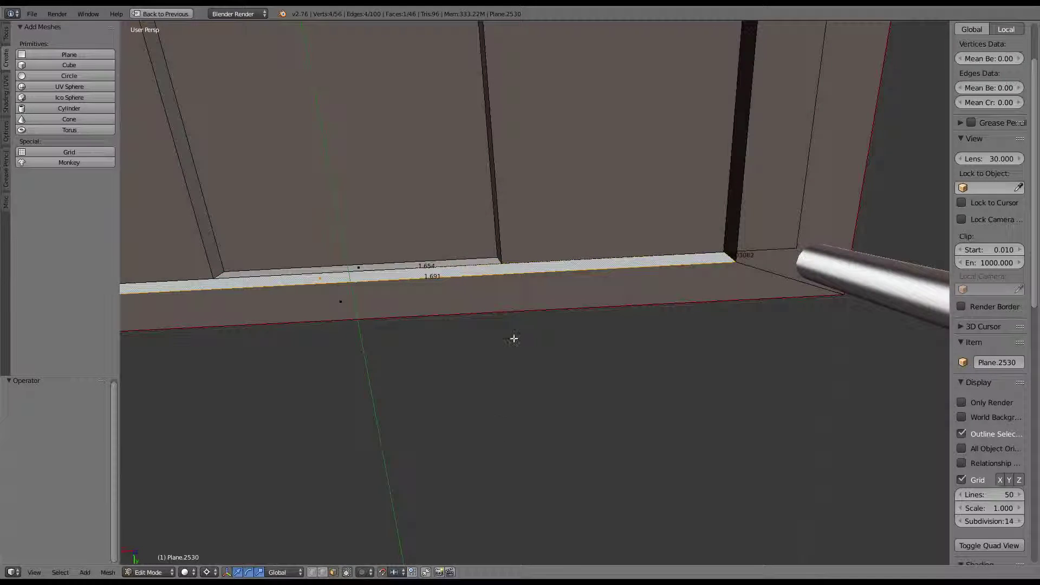
pyautogui.press('k')
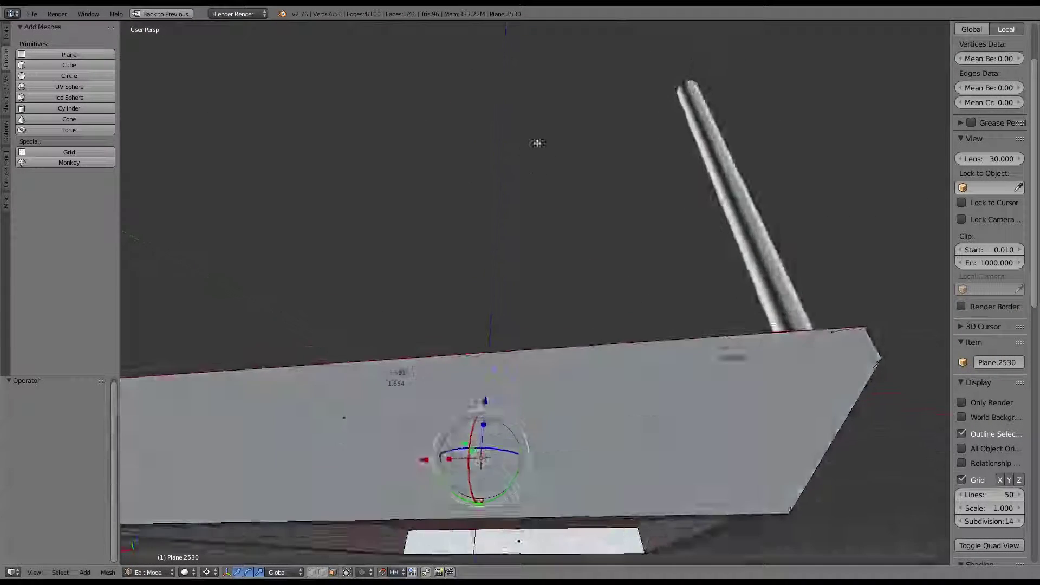
pyautogui.moveTo(536, 140)
pyautogui.mouseDown(button='middle')
pyautogui.moveTo(529, 246)
pyautogui.moveTo(407, 561)
pyautogui.mouseUp(button='middle')
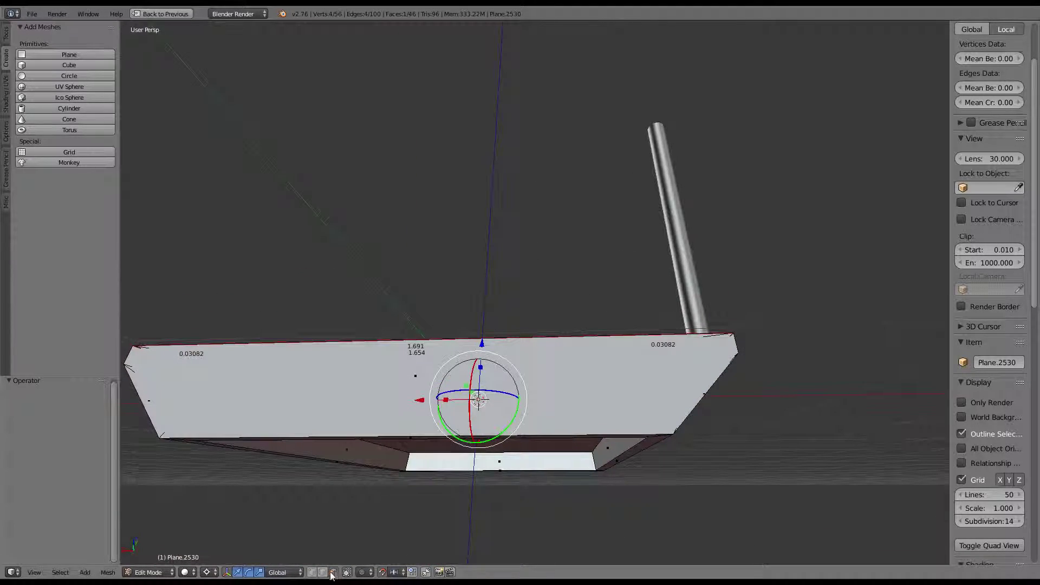
pyautogui.moveTo(503, 428); pyautogui.dragTo(553, 429, button='middle')
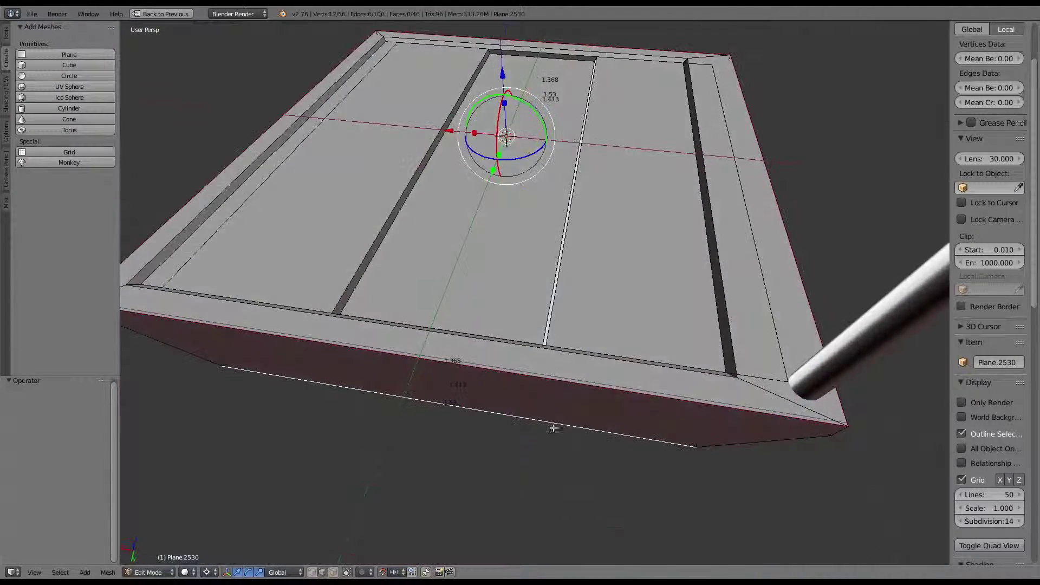
pyautogui.press('w')
pyautogui.scroll(3, 495, 209)
pyautogui.scroll(-5, 495, 209)
# Select the whole deck mesh and Remove Doubles to merge its duplicate vertices
pyautogui.press('a')
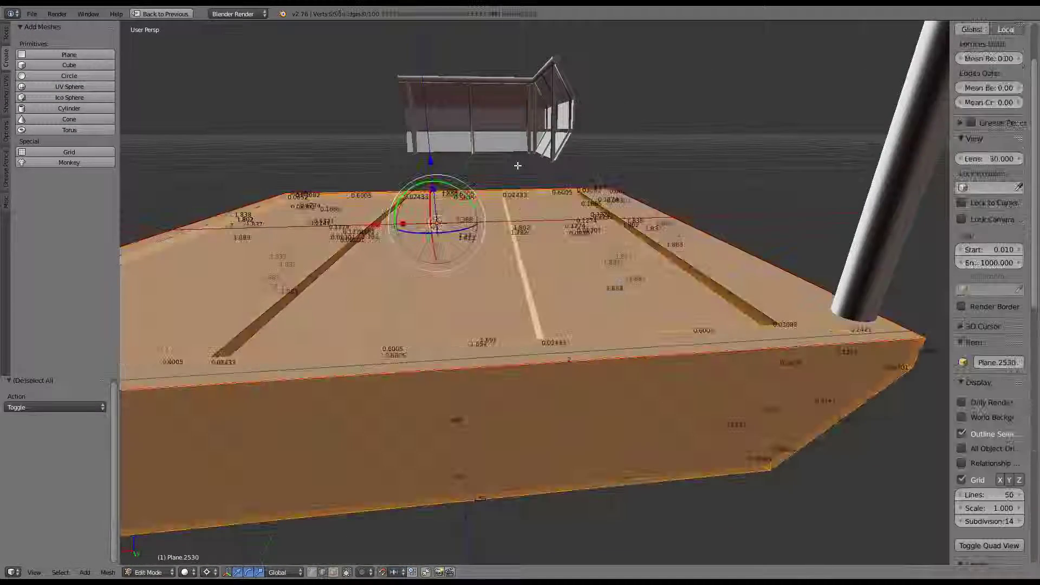
pyautogui.hotkey('ctrl', 'e')
pyautogui.click(497, 409)
pyautogui.hotkey('ctrl', 'e')
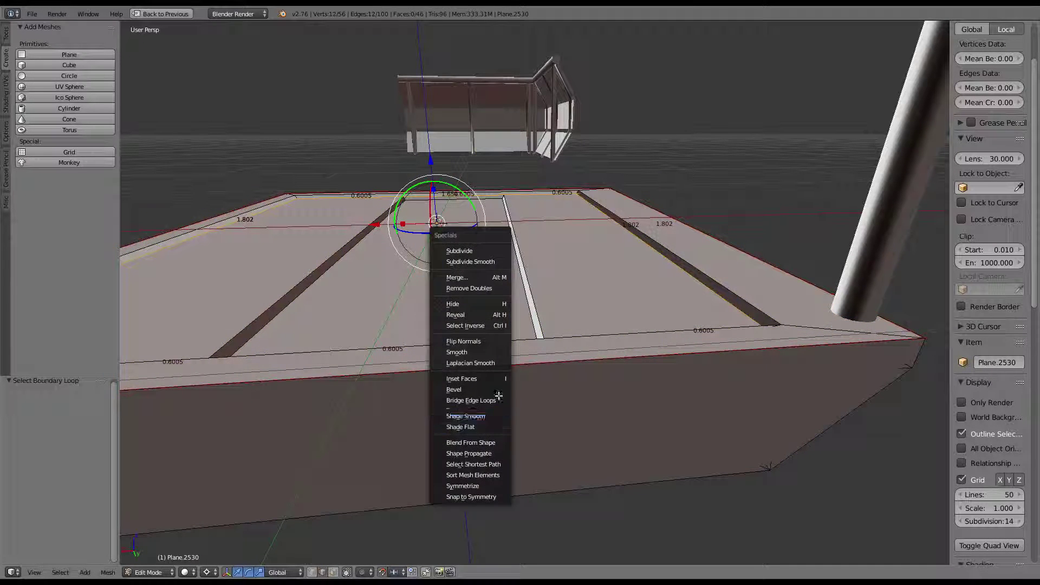
pyautogui.click(492, 477)
pyautogui.press('w')
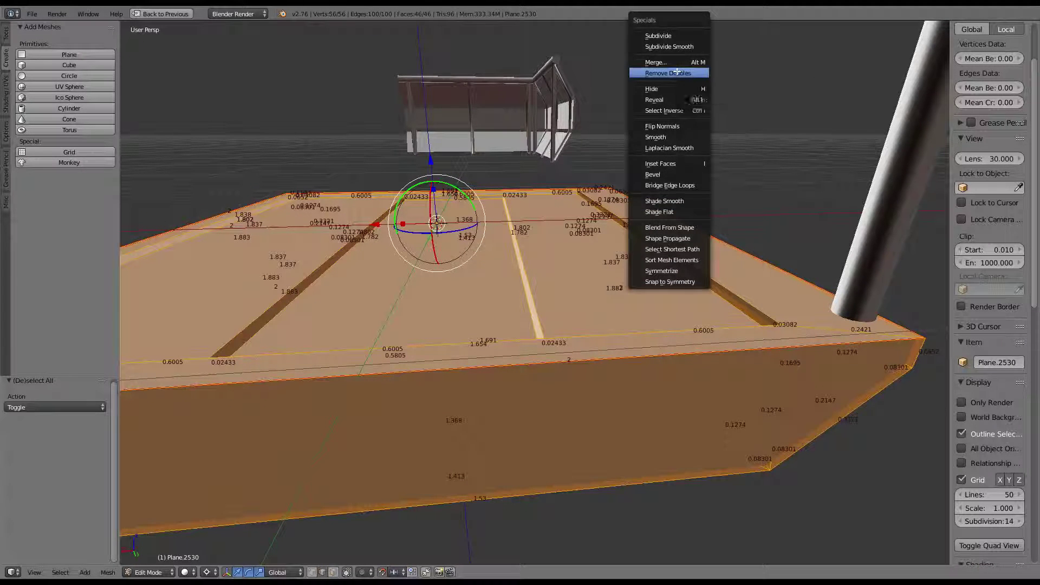
pyautogui.click(677, 72)
# Delete a face in the deck's edge strip, then undo that deletion
pyautogui.rightClick(583, 360)
pyautogui.moveTo(583, 360)
pyautogui.mouseDown(button='middle')
pyautogui.moveTo(558, 455)
pyautogui.moveTo(529, 465)
pyautogui.moveTo(535, 274)
pyautogui.moveTo(552, 172)
pyautogui.moveTo(549, 299)
pyautogui.moveTo(580, 169)
pyautogui.mouseUp(button='middle')
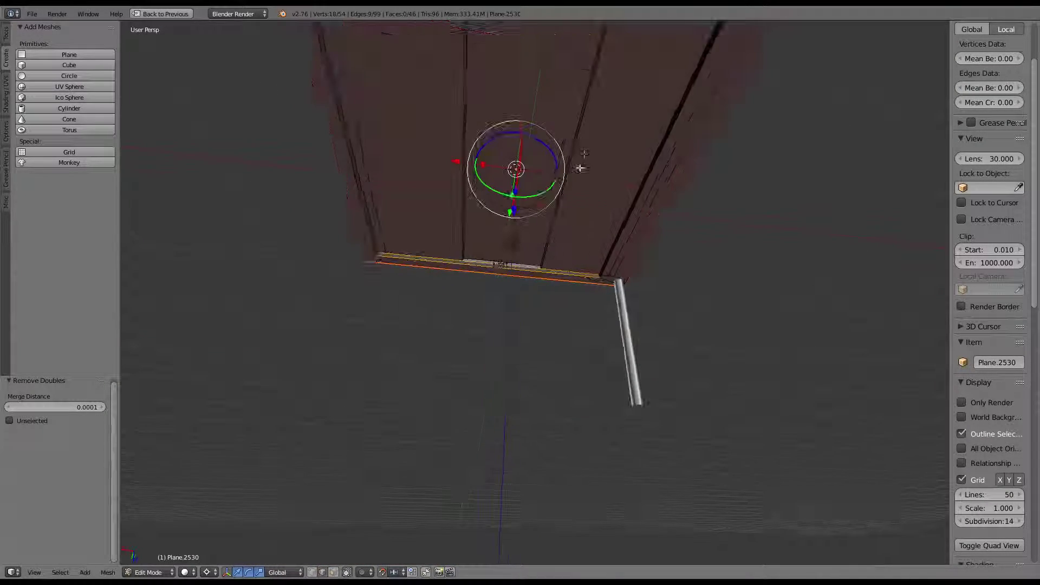
pyautogui.moveTo(593, 94)
pyautogui.mouseDown(button='middle')
pyautogui.moveTo(571, 111)
pyautogui.moveTo(564, 223)
pyautogui.moveTo(579, 194)
pyautogui.moveTo(579, 304)
pyautogui.moveTo(628, 213)
pyautogui.moveTo(660, 203)
pyautogui.mouseUp(button='middle')
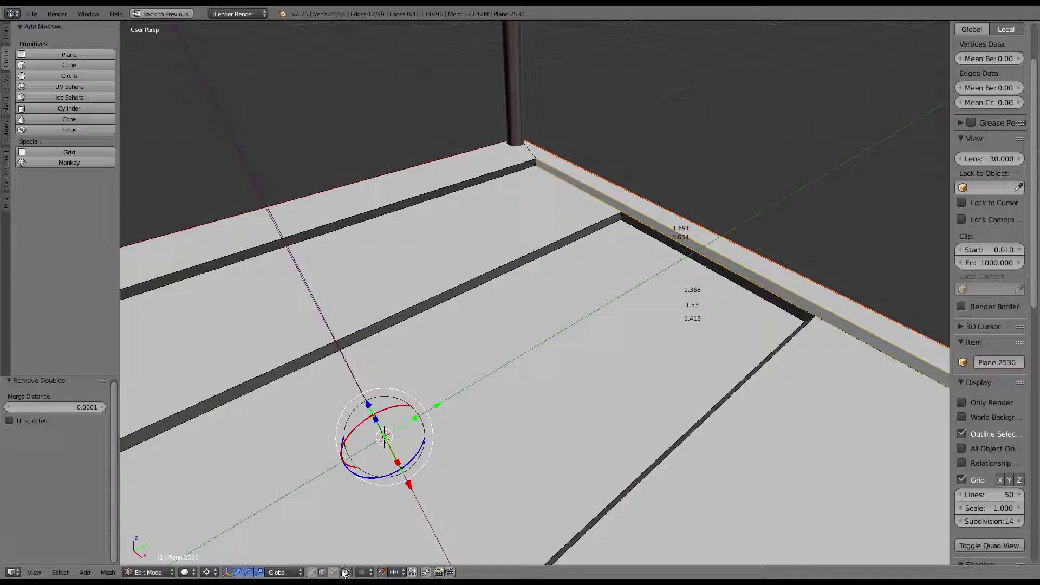
pyautogui.press('a')
pyautogui.rightClick(619, 217)
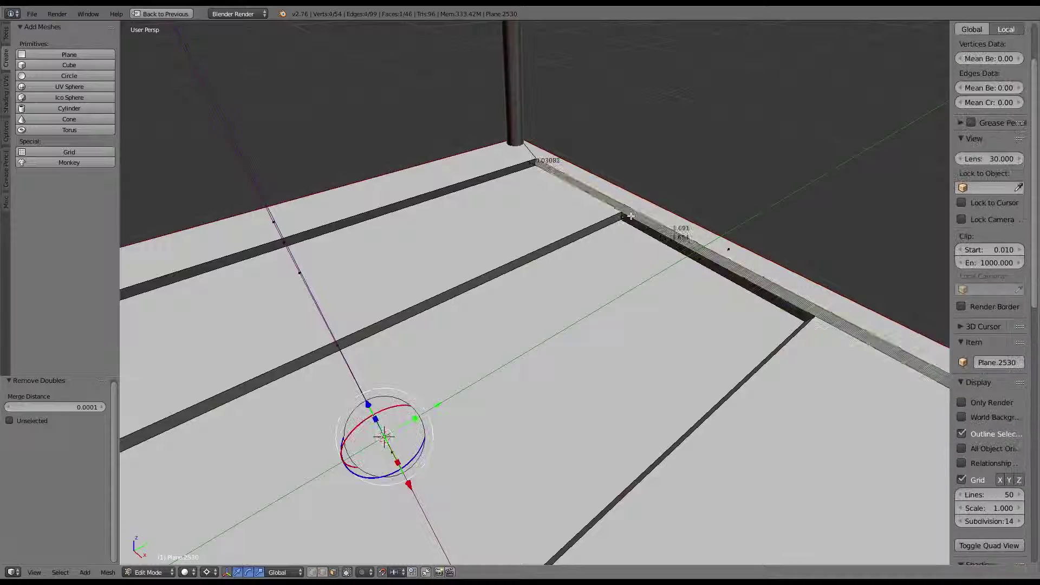
pyautogui.moveTo(619, 217); pyautogui.dragTo(585, 255, button='middle')
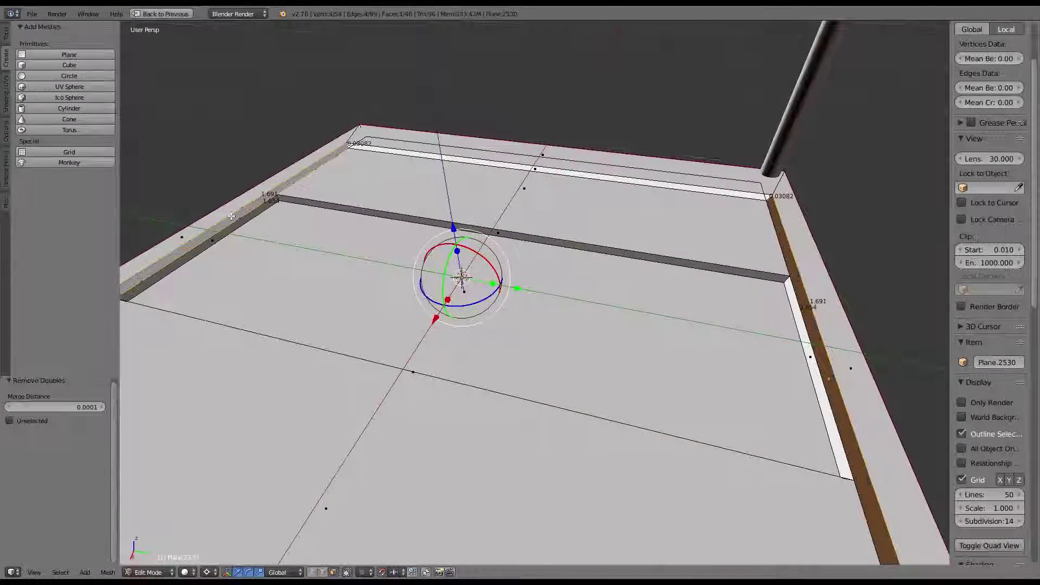
pyautogui.press('x')
pyautogui.click(211, 212)
pyautogui.moveTo(212, 211)
pyautogui.mouseDown(button='middle')
pyautogui.moveTo(406, 360)
pyautogui.moveTo(487, 244)
pyautogui.moveTo(553, 240)
pyautogui.mouseUp(button='middle')
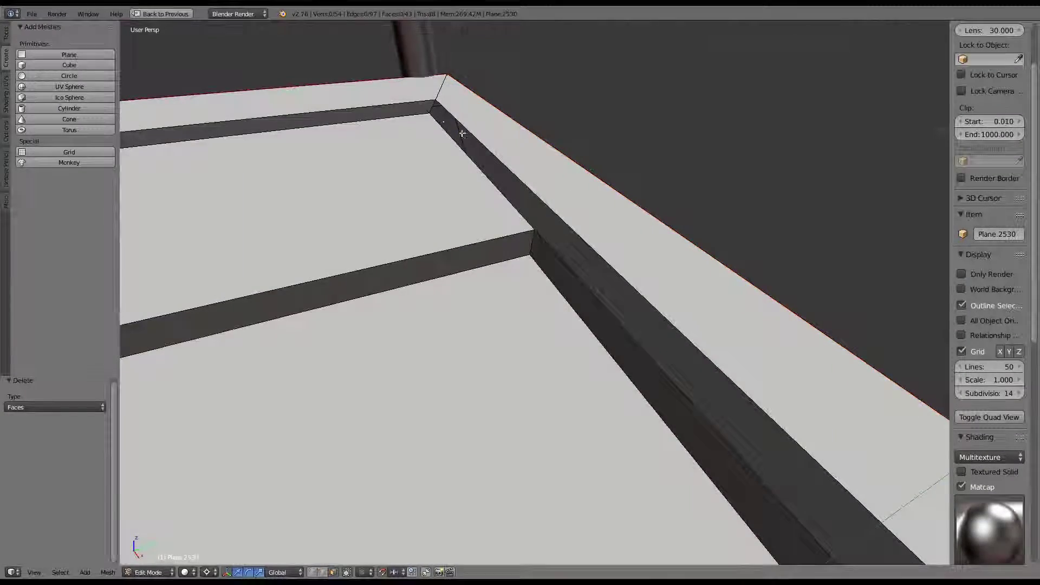
pyautogui.moveTo(462, 133)
pyautogui.mouseDown(button='middle')
pyautogui.moveTo(537, 181)
pyautogui.moveTo(487, 148)
pyautogui.moveTo(406, 130)
pyautogui.moveTo(374, 146)
pyautogui.mouseUp(button='middle')
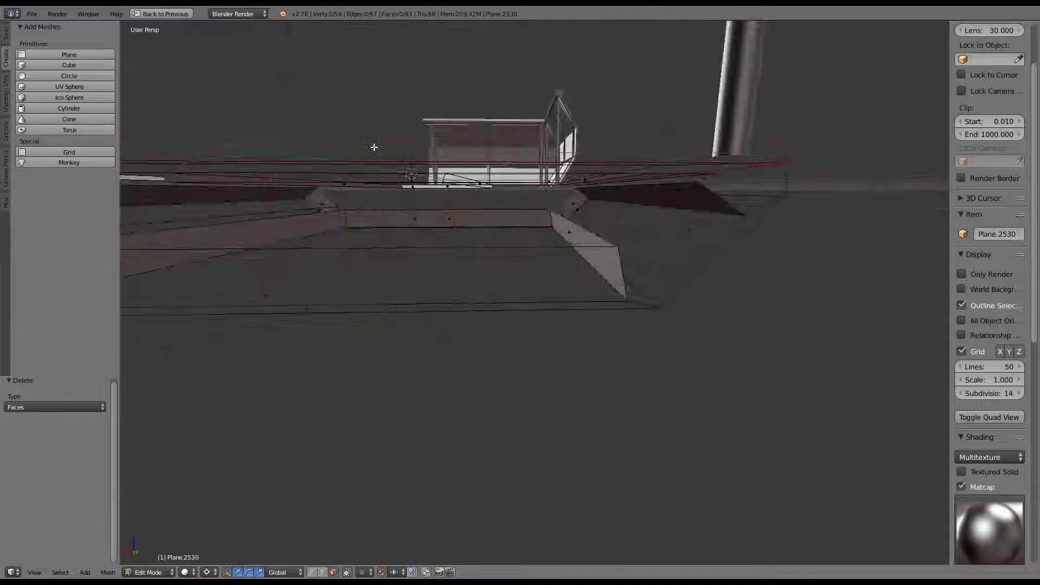
pyautogui.hotkey('ctrl', 'z')
# Hide the restored deck strip face
pyautogui.moveTo(464, 227); pyautogui.dragTo(464, 233, button='middle')
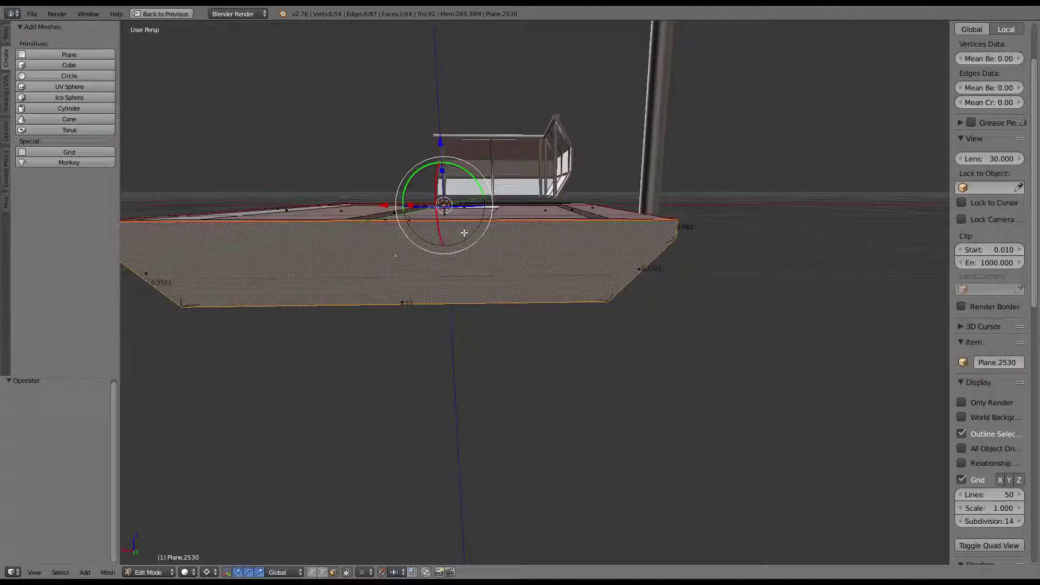
pyautogui.press('g')
pyautogui.moveTo(567, 264); pyautogui.dragTo(609, 195, button='middle')
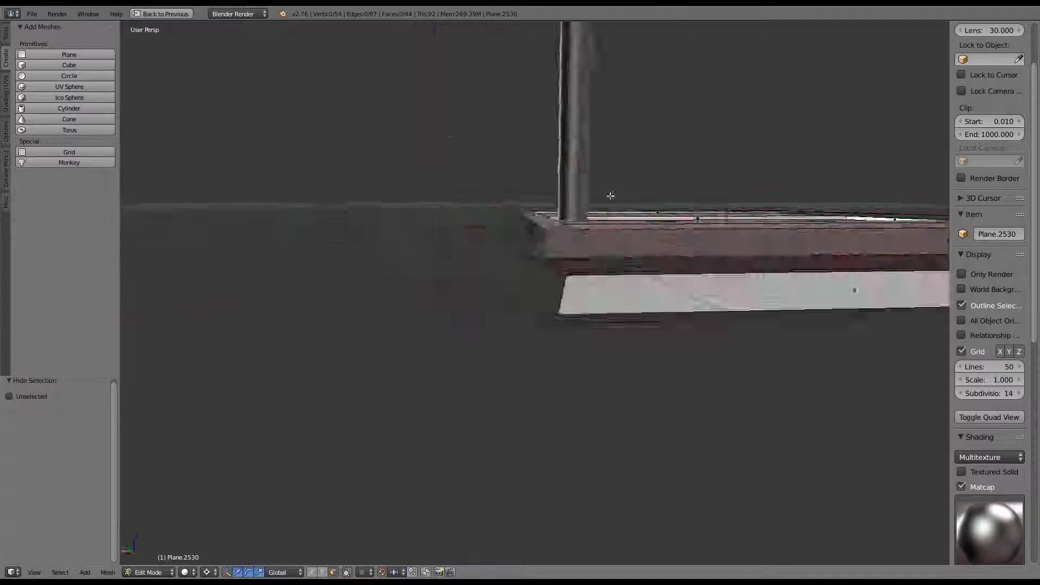
pyautogui.scroll(-3, 607, 221)
pyautogui.press('h')
pyautogui.moveTo(822, 348)
pyautogui.mouseDown(button='middle')
pyautogui.moveTo(446, 221)
pyautogui.moveTo(553, 174)
pyautogui.mouseUp(button='middle')
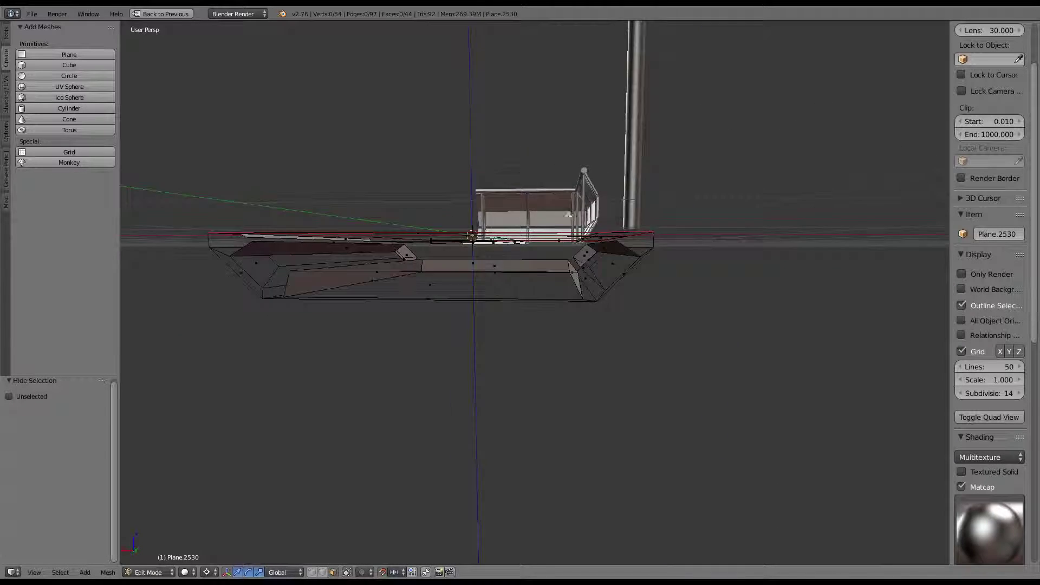
pyautogui.scroll(3, 552, 174)
# Delete the top strip face and the left strip's slanted top face
pyautogui.rightClick(462, 194)
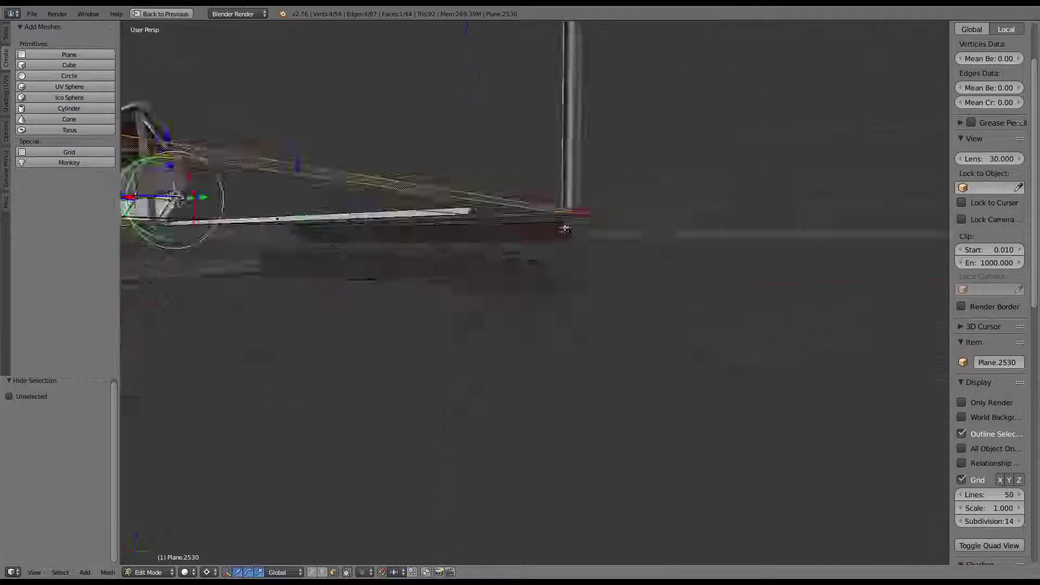
pyautogui.moveTo(462, 194)
pyautogui.mouseDown(button='middle')
pyautogui.moveTo(578, 294)
pyautogui.moveTo(144, 244)
pyautogui.mouseUp(button='middle')
pyautogui.press('x')
pyautogui.click(578, 316)
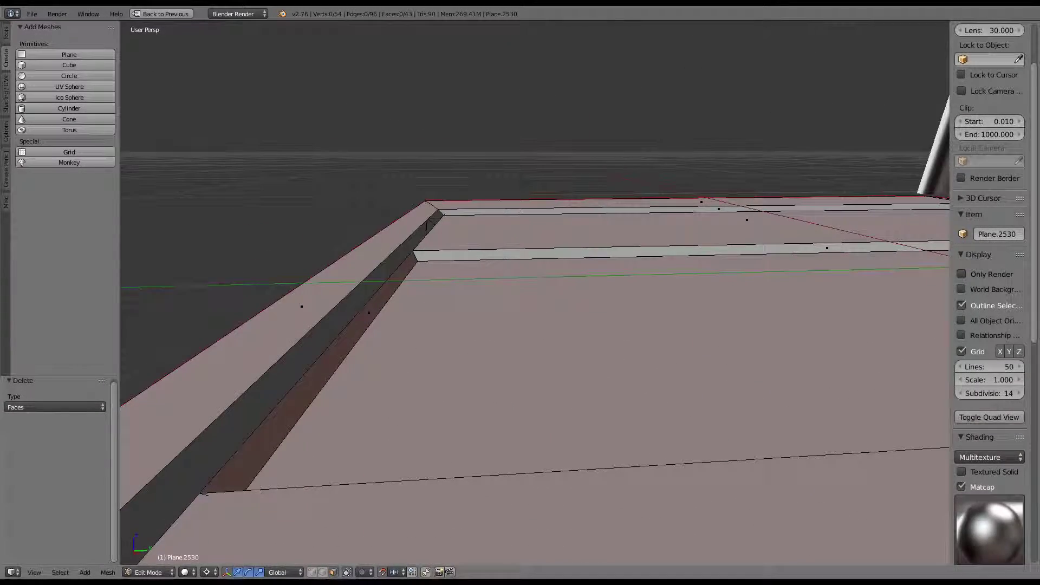
pyautogui.rightClick(387, 254)
pyautogui.press('x')
pyautogui.click(342, 307)
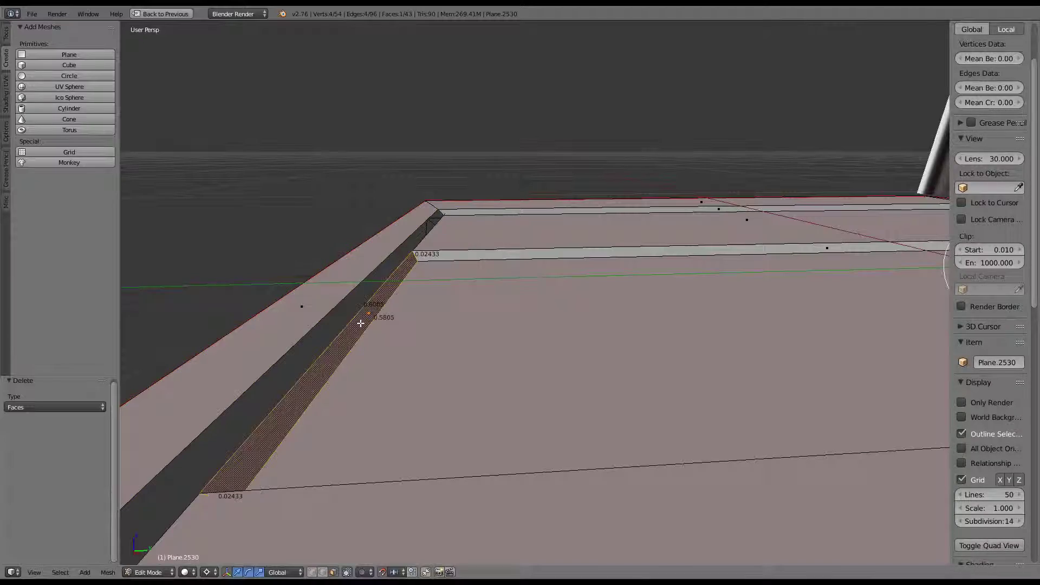
pyautogui.moveTo(379, 304)
pyautogui.mouseDown(button='middle')
pyautogui.moveTo(421, 304)
pyautogui.moveTo(455, 283)
pyautogui.moveTo(476, 365)
pyautogui.moveTo(455, 330)
pyautogui.mouseUp(button='middle')
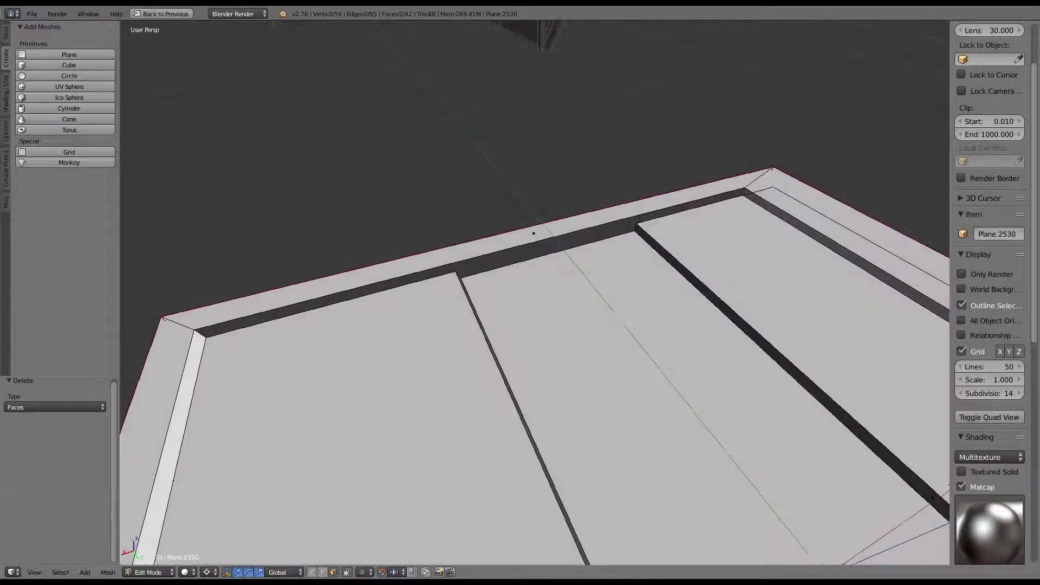
pyautogui.keyDown('alt'); pyautogui.rightClick(533, 233); pyautogui.keyUp('alt')
pyautogui.moveTo(533, 233); pyautogui.dragTo(574, 282, button='middle')
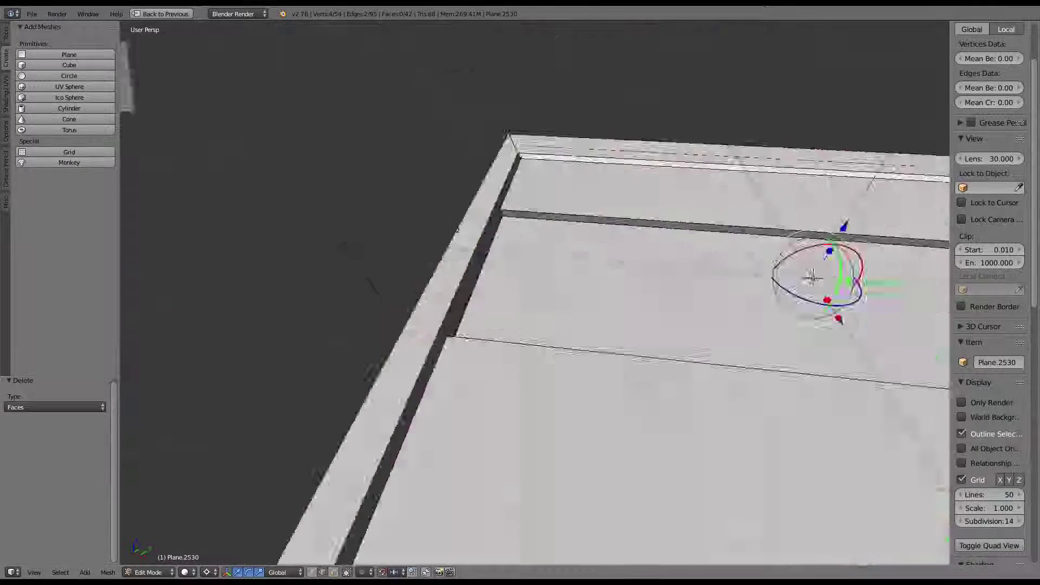
# Subdivide the picked strip edges with two cuts
pyautogui.press('w')
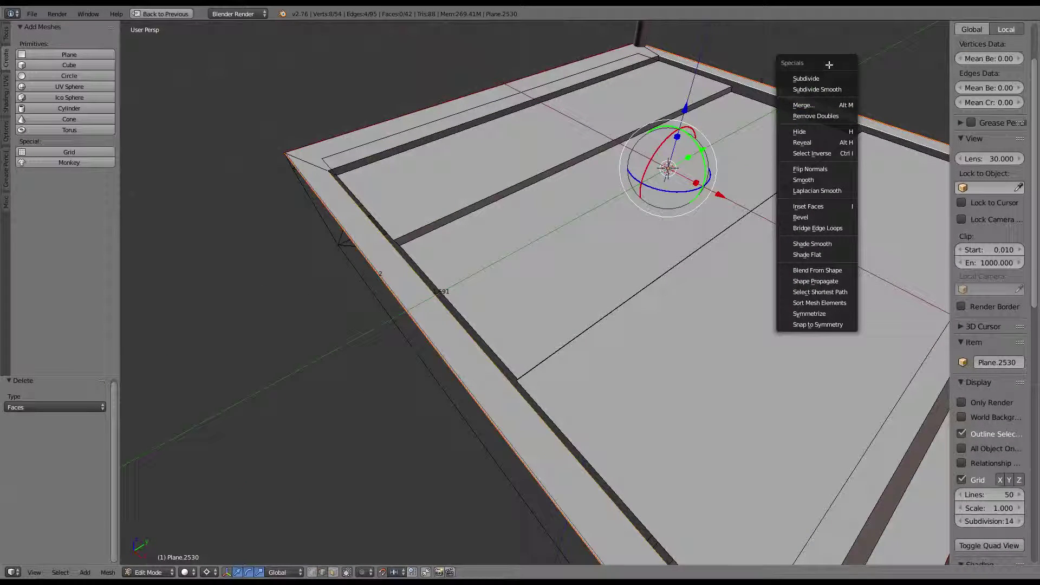
pyautogui.click(813, 79)
pyautogui.moveTo(827, 73); pyautogui.dragTo(453, 353, button='middle')
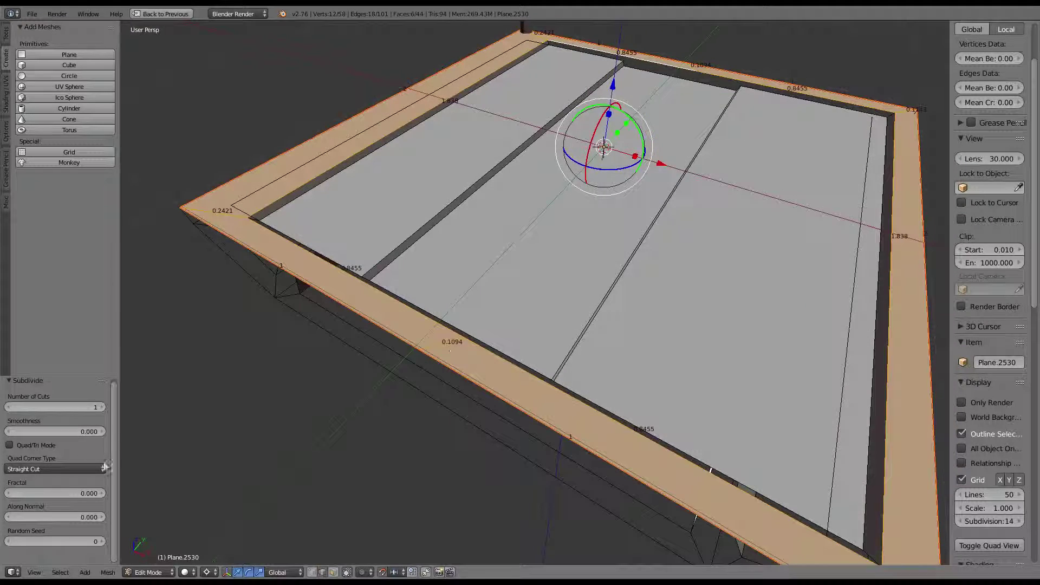
pyautogui.click(103, 407)
# With Median Point pivot, scale the selected edge to zero along X
pyautogui.rightClick(368, 298)
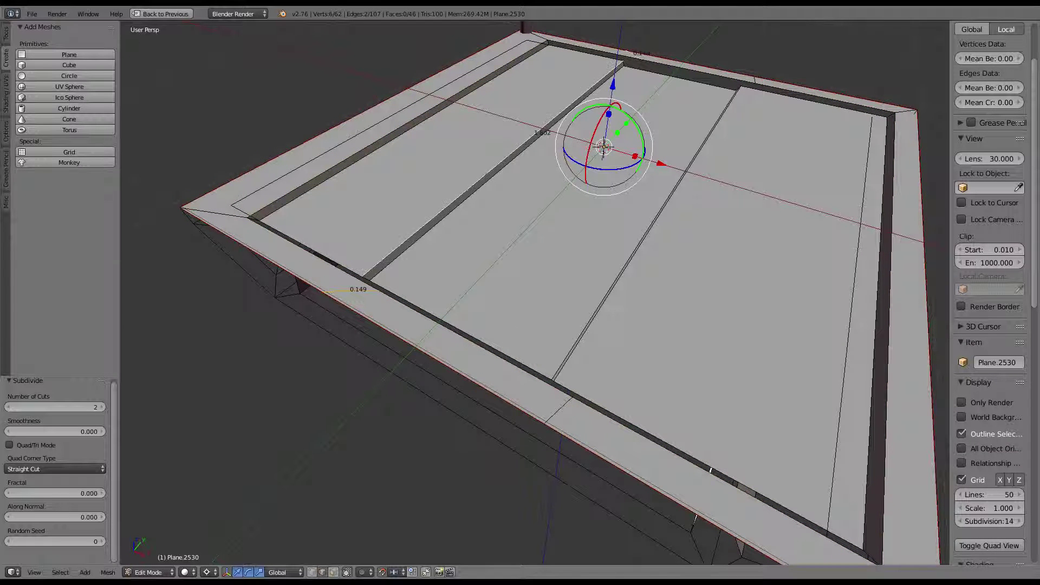
pyautogui.click(210, 573)
pyautogui.click(204, 572)
pyautogui.click(241, 521)
pyautogui.press('s')
pyautogui.press('x')
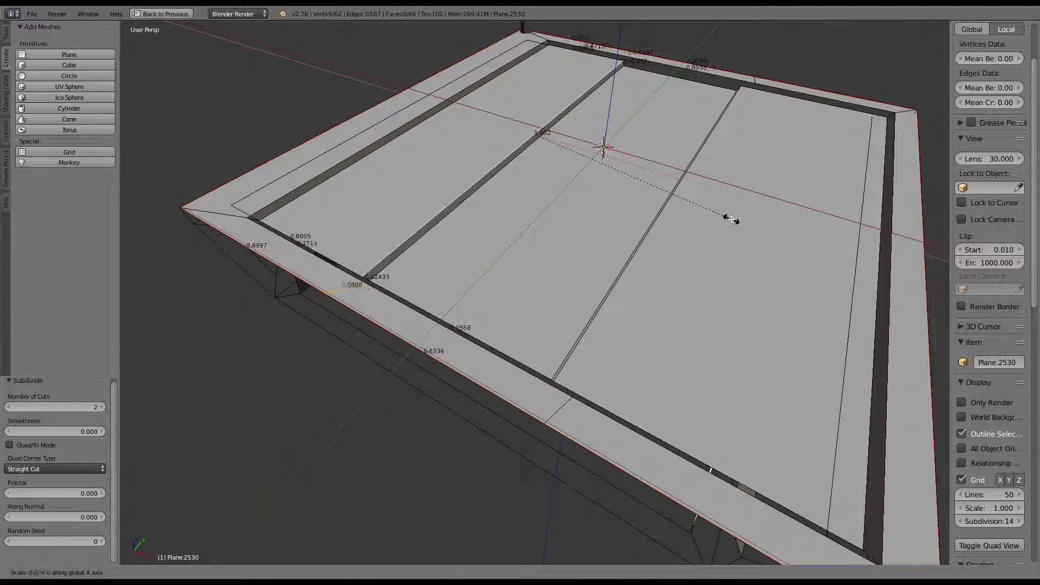
pyautogui.press('Return')
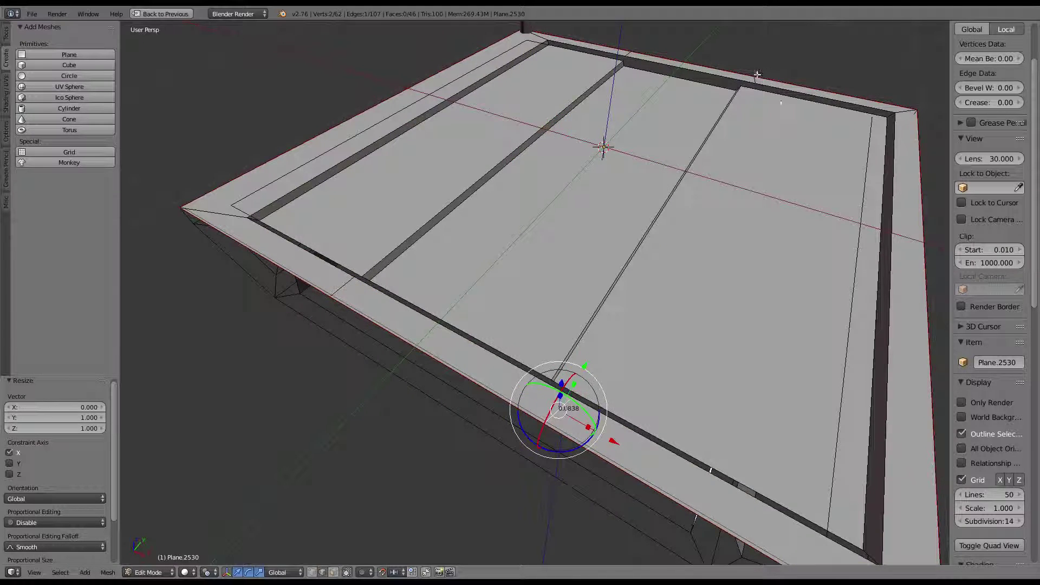
# Add the right edge and collapse the enlarged selection to zero along X too
pyautogui.keyDown('shift'); pyautogui.rightClick(859, 224); pyautogui.keyUp('shift')
pyautogui.press('s')
pyautogui.press('x')
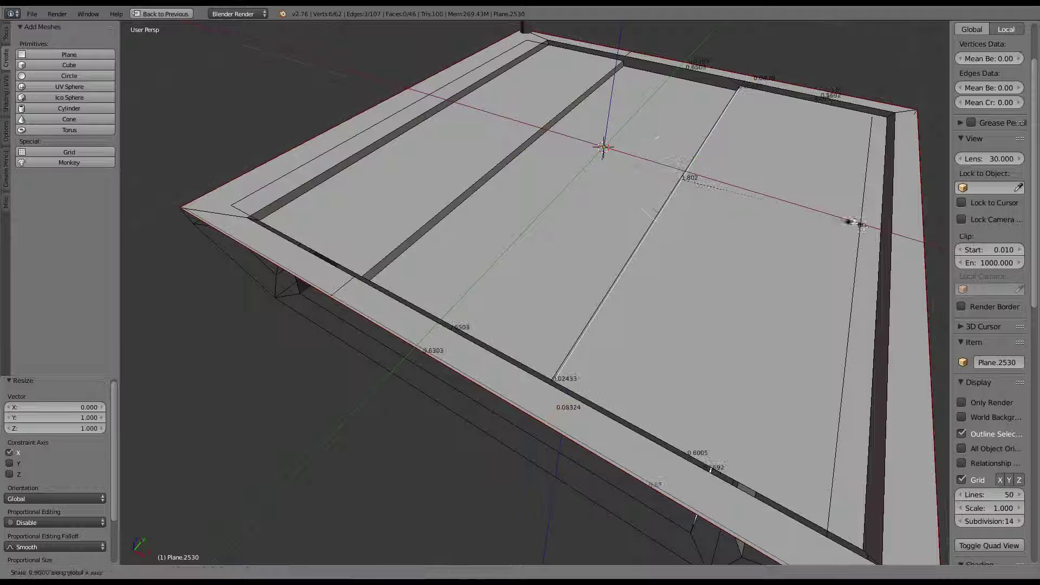
pyautogui.write('0')
pyautogui.press('Return')
pyautogui.moveTo(653, 162); pyautogui.dragTo(472, 272, button='middle')
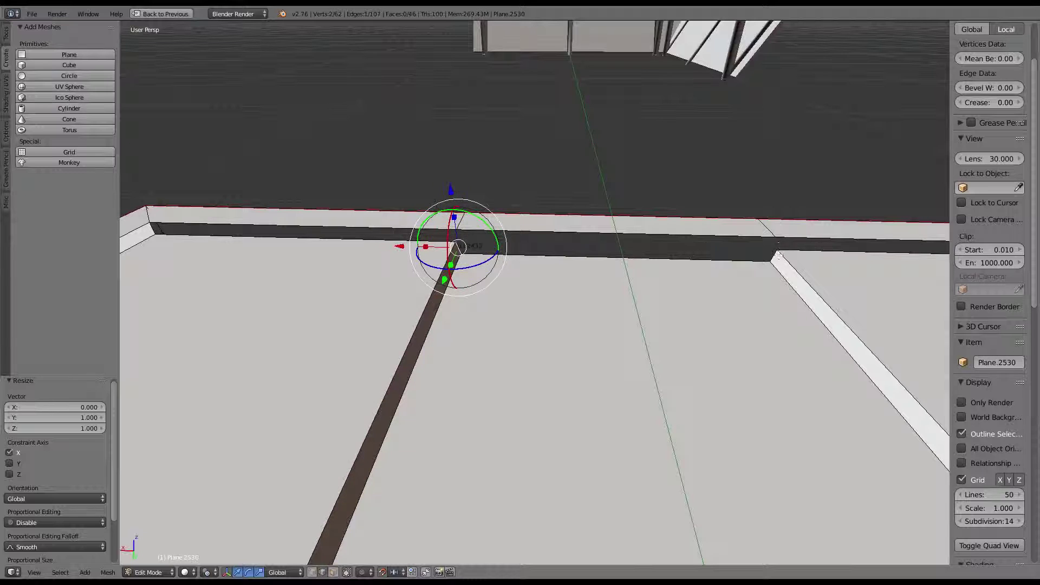
# Fill two new faces across the border strip gaps from selected edges
pyautogui.keyDown('shift'); pyautogui.rightClick(461, 245); pyautogui.keyUp('shift')
pyautogui.press('f')
pyautogui.rightClick(492, 241)
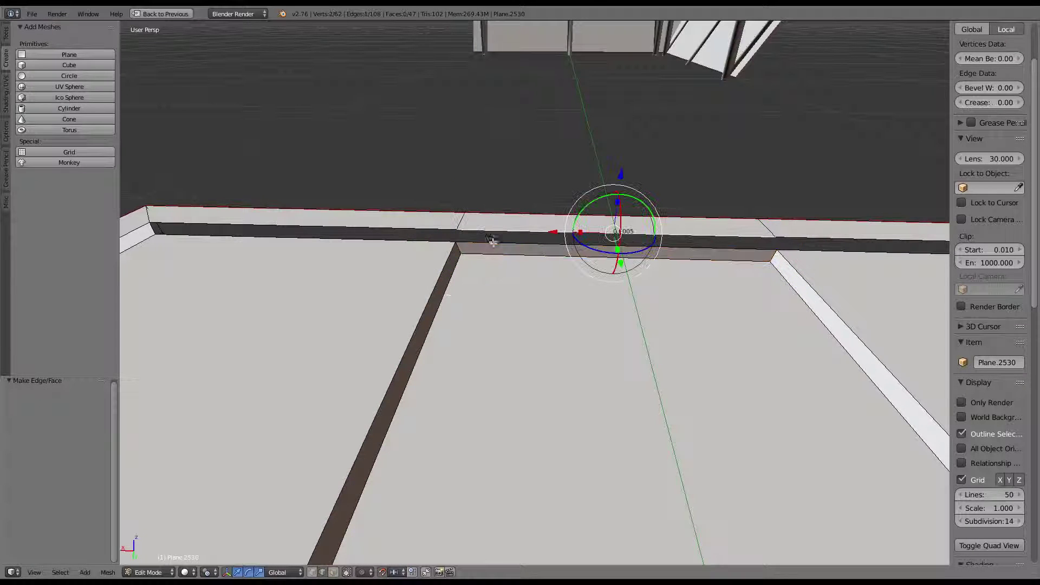
pyautogui.keyDown('shift'); pyautogui.rightClick(423, 245); pyautogui.keyUp('shift')
pyautogui.press('f')
pyautogui.rightClick(828, 239)
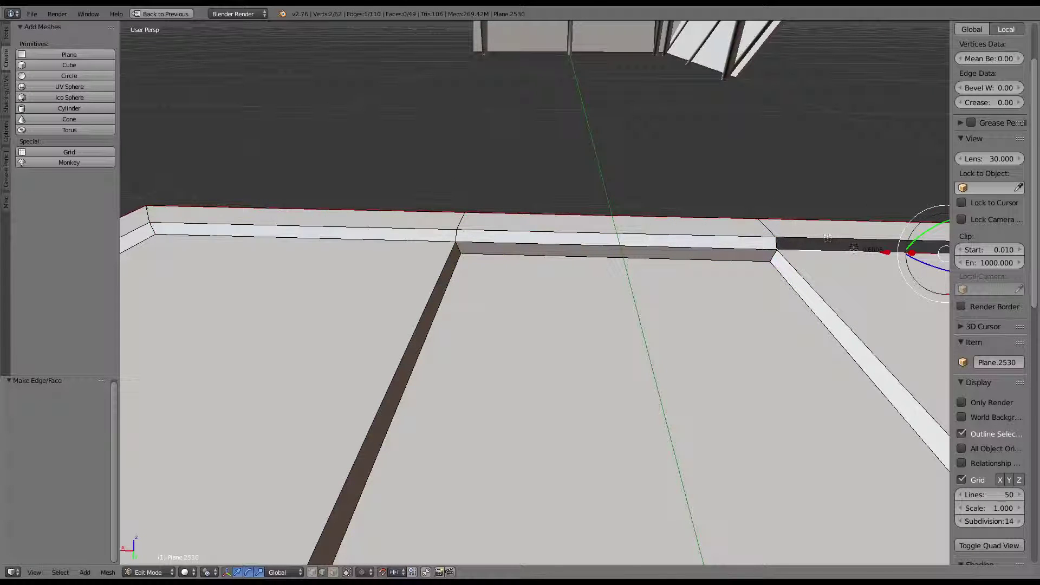
pyautogui.moveTo(827, 235)
pyautogui.mouseDown(button='middle')
pyautogui.moveTo(707, 440)
pyautogui.moveTo(621, 343)
pyautogui.moveTo(623, 244)
pyautogui.moveTo(249, 110)
pyautogui.moveTo(626, 275)
pyautogui.moveTo(569, 250)
pyautogui.moveTo(585, 260)
pyautogui.moveTo(590, 351)
pyautogui.moveTo(453, 310)
pyautogui.mouseUp(button='middle')
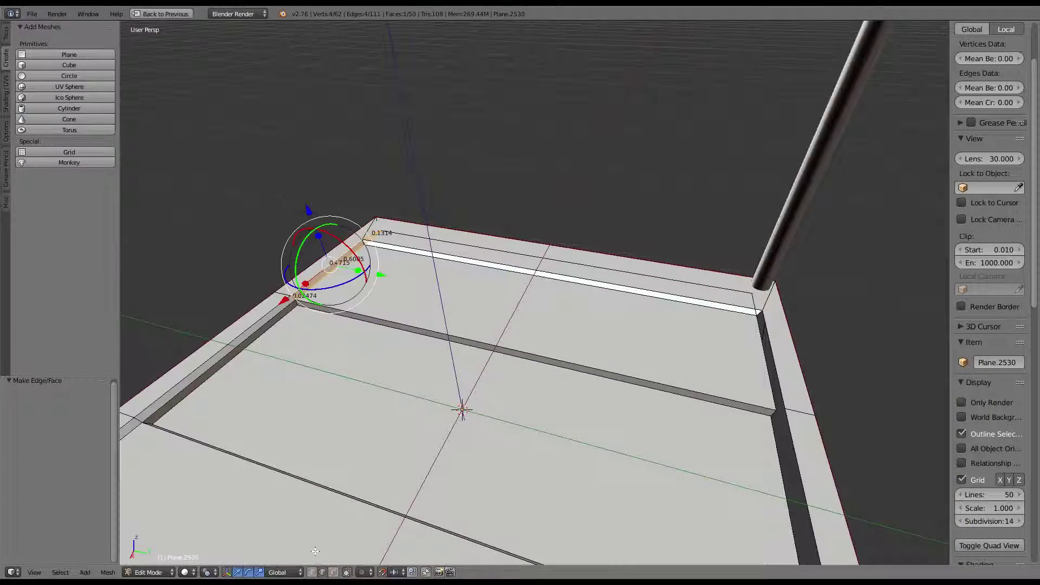
pyautogui.moveTo(315, 551); pyautogui.dragTo(325, 574, button='middle')
# Delete the long strip face
pyautogui.rightClick(436, 274)
pyautogui.press('x')
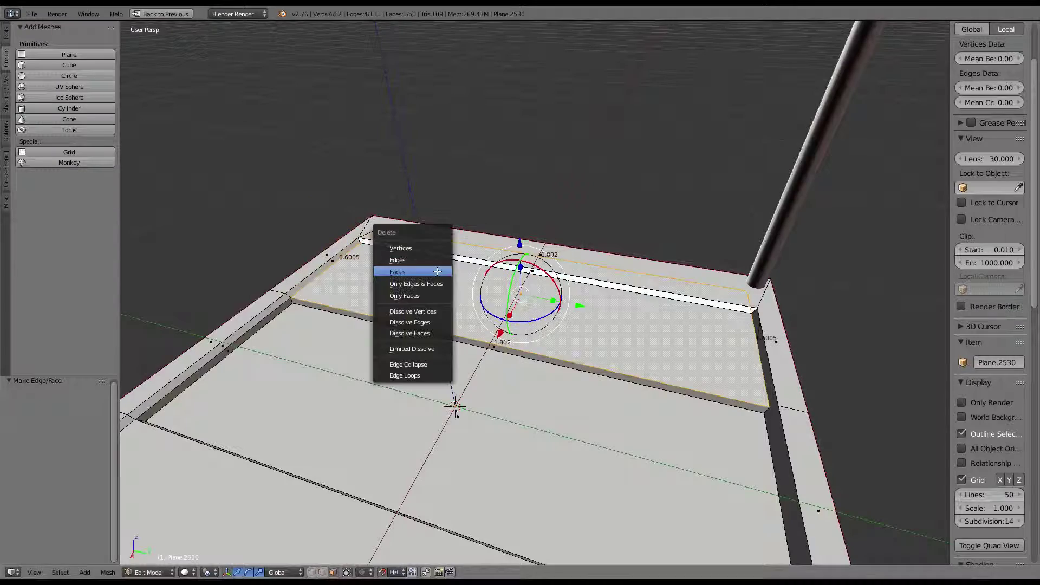
pyautogui.click(437, 272)
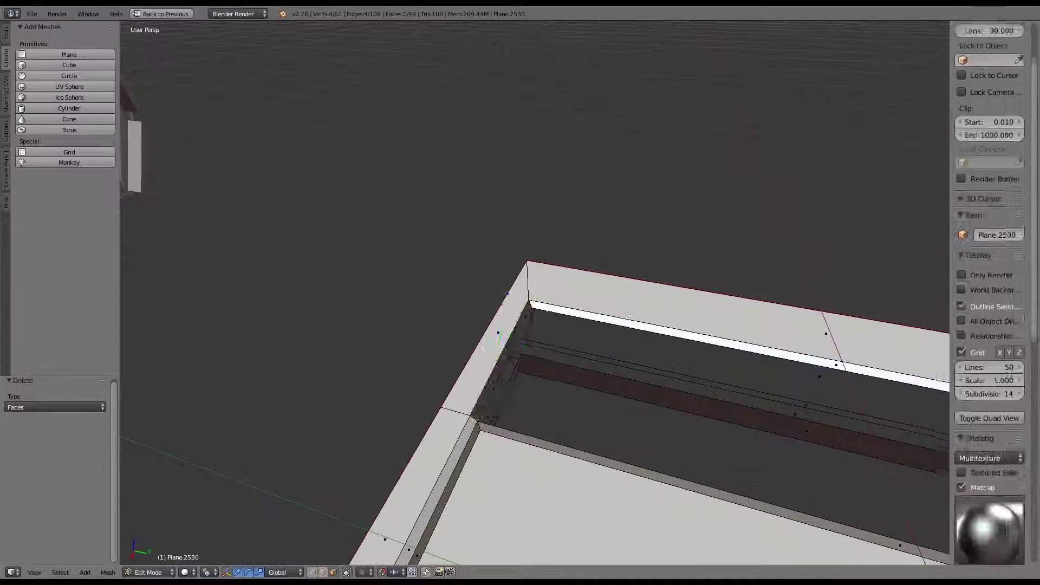
pyautogui.scroll(2, 437, 290)
pyautogui.moveTo(436, 290); pyautogui.dragTo(622, 239, button='middle')
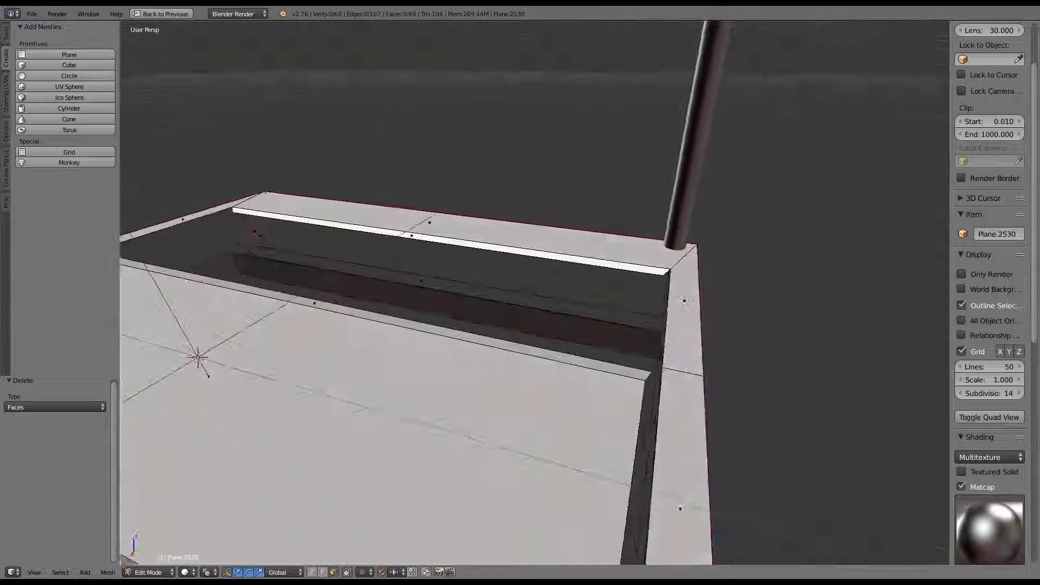
# Fill a face between two edges beside the gap and move the edge along Y
pyautogui.rightClick(464, 321)
pyautogui.rightClick(490, 258)
pyautogui.moveTo(491, 258); pyautogui.dragTo(606, 291, button='middle')
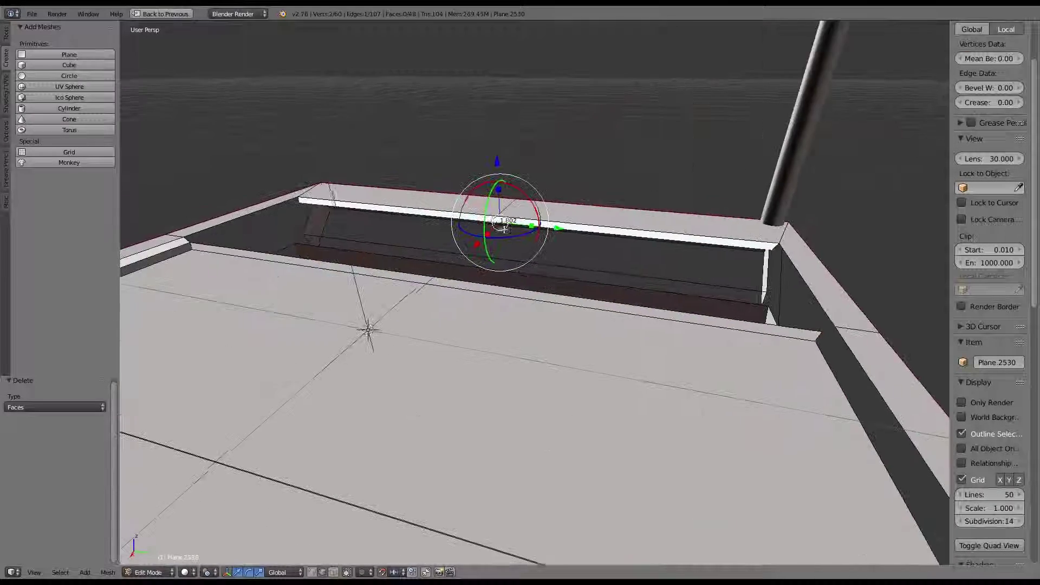
pyautogui.press('f')
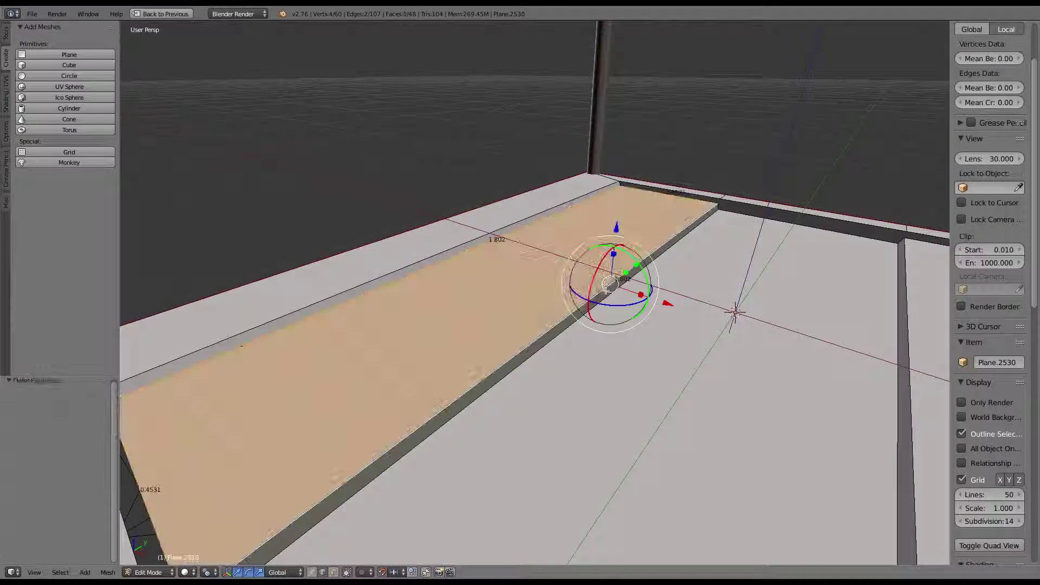
pyautogui.moveTo(606, 291); pyautogui.dragTo(703, 315, button='middle')
pyautogui.press('g')
pyautogui.press('y')
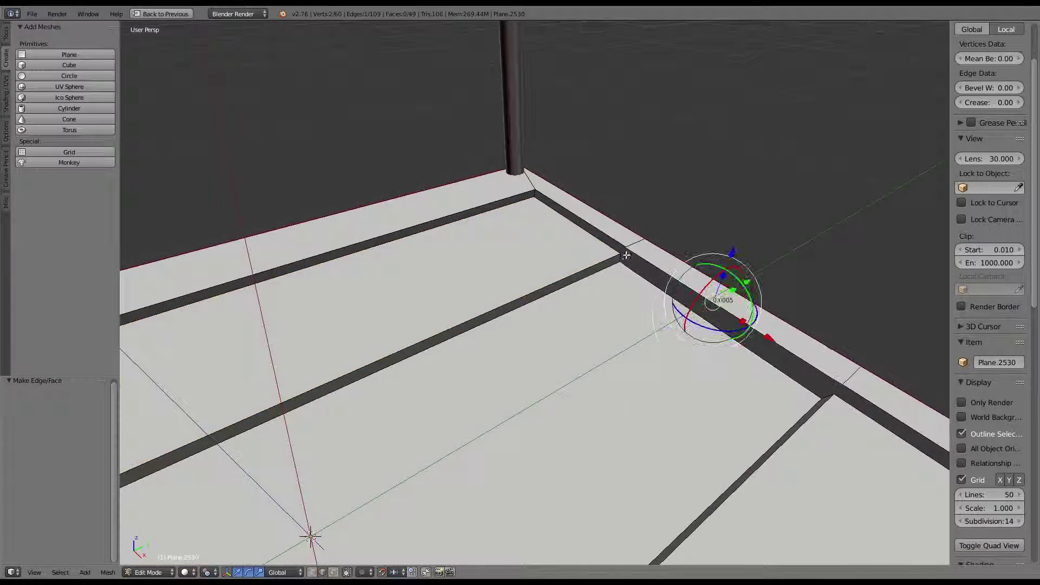
pyautogui.click(624, 259)
# Undo the misplaced face and fill the gap again with a new face
pyautogui.moveTo(625, 258); pyautogui.dragTo(552, 238, button='middle')
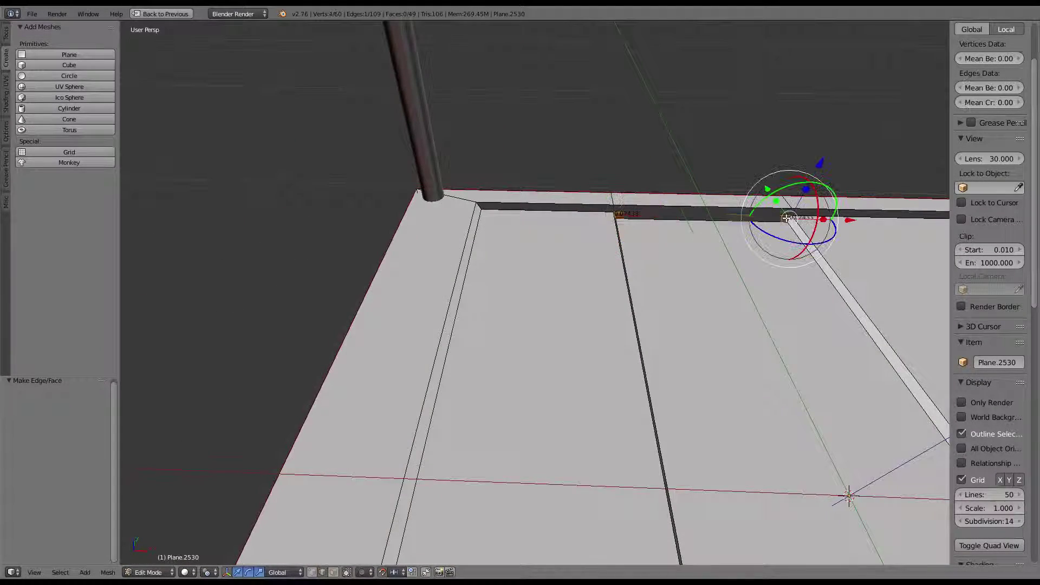
pyautogui.moveTo(776, 215); pyautogui.dragTo(704, 240, button='middle')
pyautogui.rightClick(704, 239)
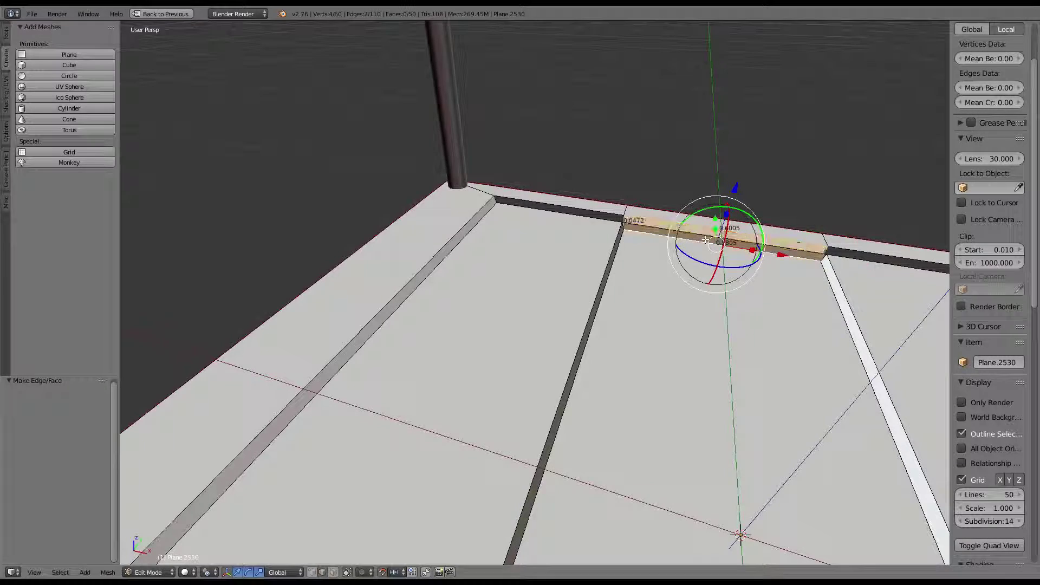
pyautogui.hotkey('ctrl', 'z')
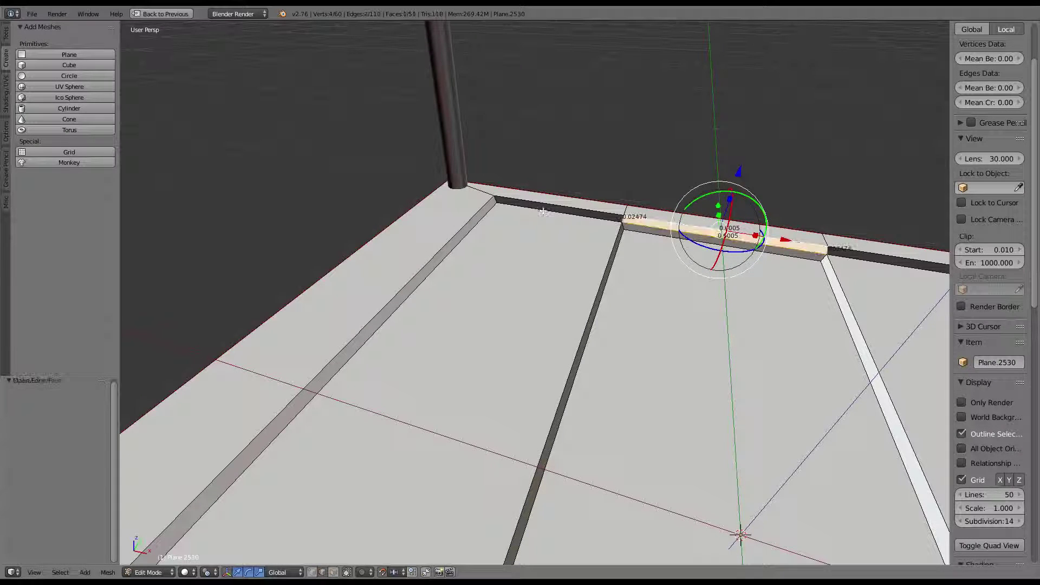
pyautogui.press('f')
pyautogui.moveTo(544, 211)
pyautogui.mouseDown(button='middle')
pyautogui.moveTo(488, 239)
pyautogui.moveTo(419, 236)
pyautogui.moveTo(535, 275)
pyautogui.moveTo(718, 283)
pyautogui.moveTo(690, 223)
pyautogui.moveTo(813, 251)
pyautogui.moveTo(531, 183)
pyautogui.moveTo(691, 265)
pyautogui.moveTo(671, 336)
pyautogui.moveTo(650, 351)
pyautogui.moveTo(755, 295)
pyautogui.mouseUp(button='middle')
# Move two far border edges of the floor 0.092 along X, then return to Object Mode
pyautogui.press('Tab')
pyautogui.press('Tab')
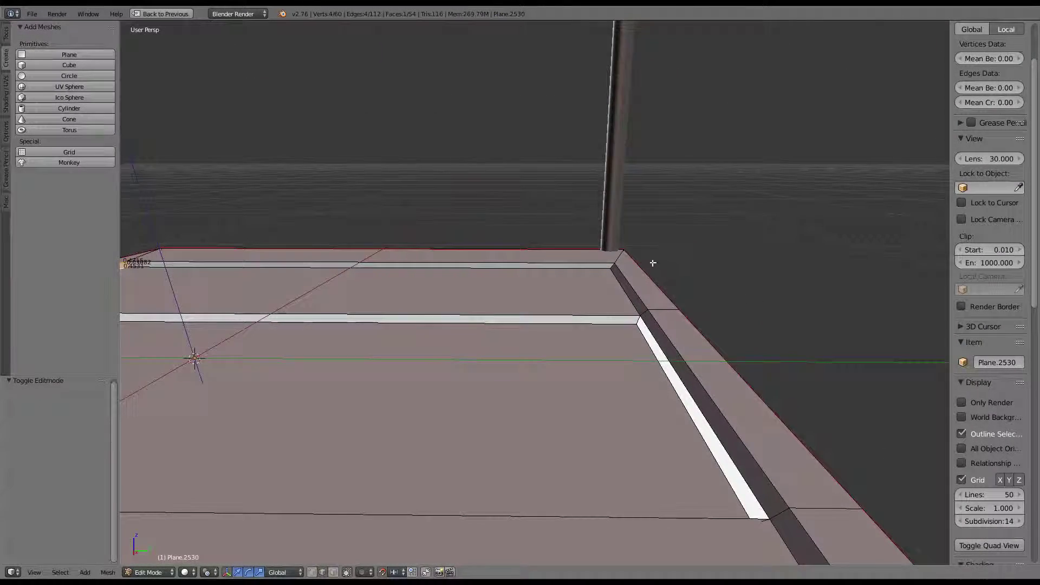
pyautogui.rightClick(596, 268)
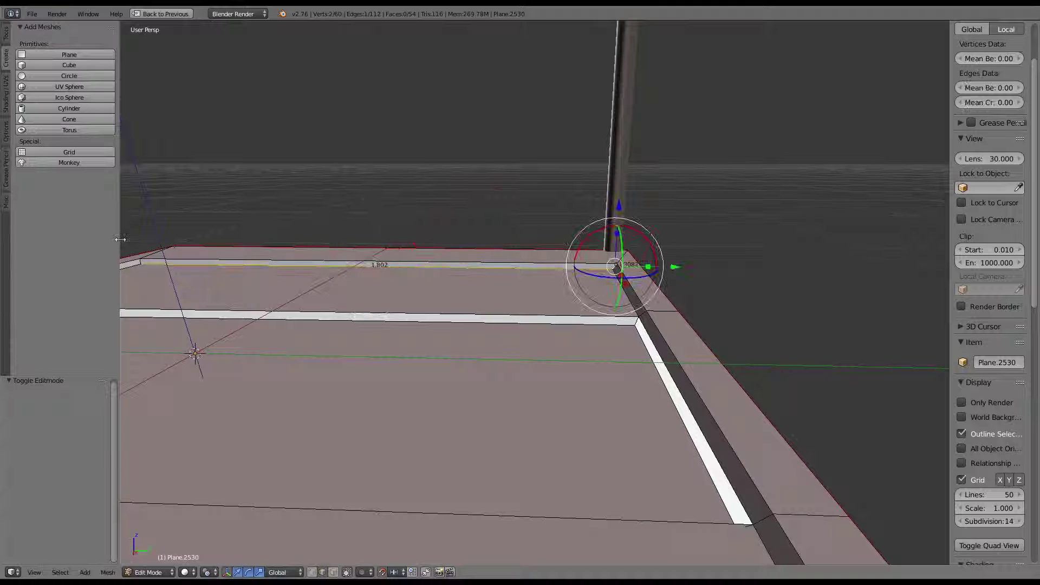
pyautogui.keyDown('shift'); pyautogui.rightClick(631, 279); pyautogui.keyUp('shift')
pyautogui.moveTo(631, 279); pyautogui.dragTo(290, 204, button='middle')
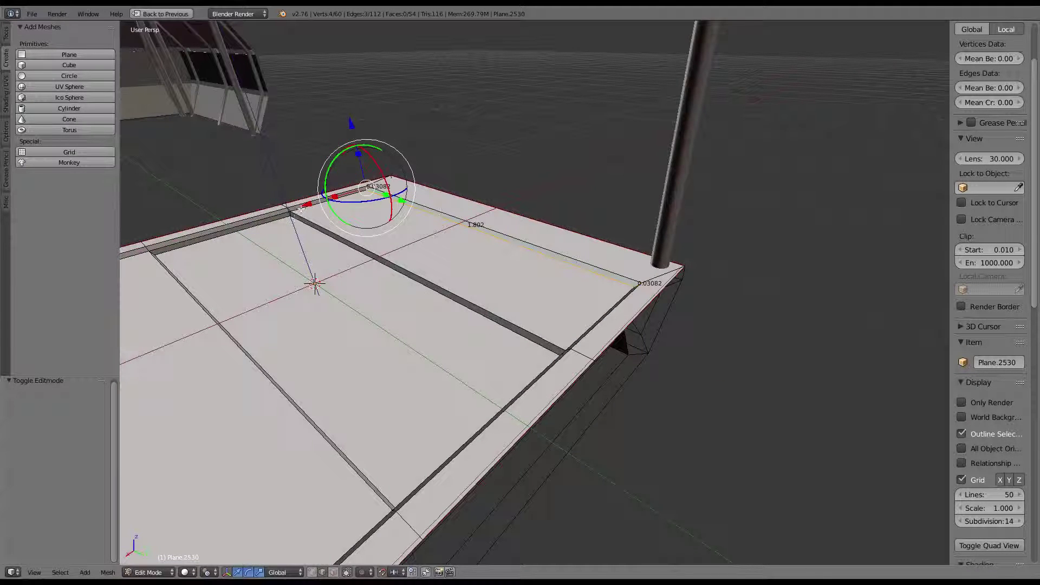
pyautogui.moveTo(301, 207); pyautogui.dragTo(292, 209)
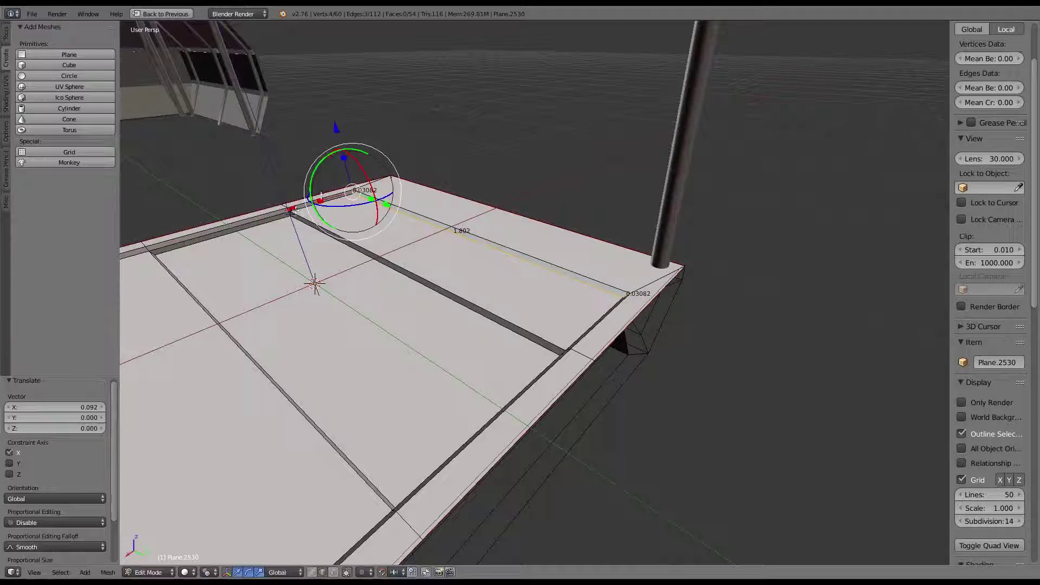
pyautogui.press('Tab')
pyautogui.moveTo(292, 209)
pyautogui.mouseDown(button='middle')
pyautogui.moveTo(460, 174)
pyautogui.moveTo(372, 134)
pyautogui.moveTo(320, 79)
pyautogui.moveTo(297, 213)
pyautogui.moveTo(385, 193)
pyautogui.moveTo(435, 244)
pyautogui.mouseUp(button='middle')
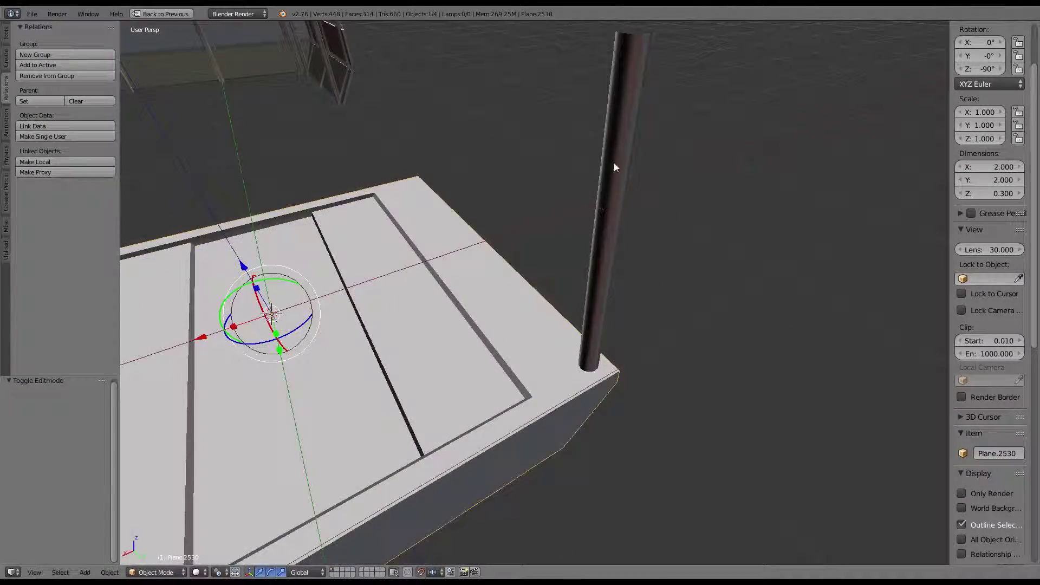
# Select the post and scale its mesh thinner in Edit Mode
pyautogui.moveTo(613, 162); pyautogui.dragTo(568, 198, button='middle')
pyautogui.rightClick(568, 199)
pyautogui.press('Tab')
pyautogui.scroll(5, 568, 198)
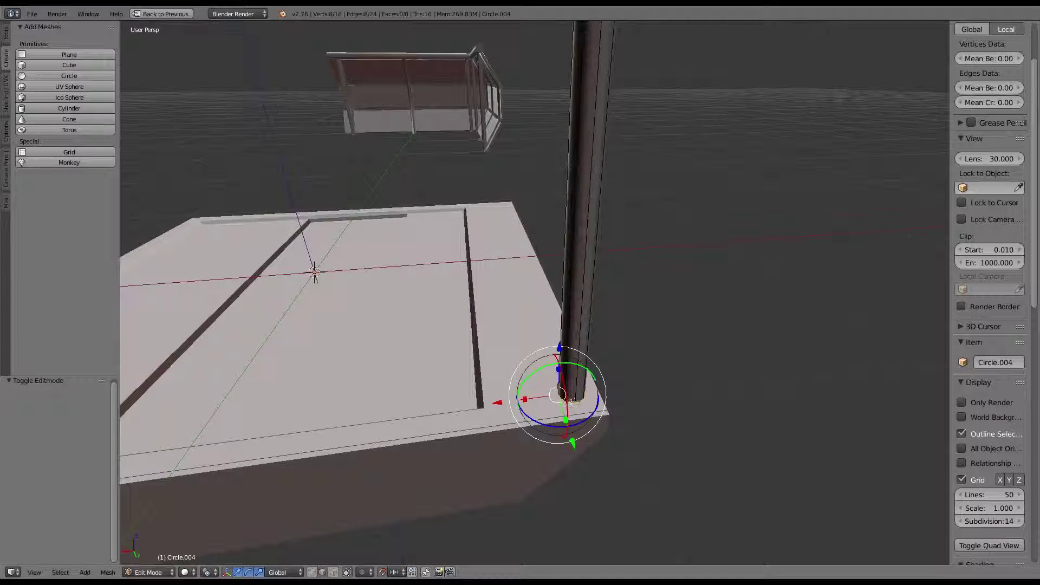
pyautogui.press('s')
pyautogui.click(726, 351)
pyautogui.press('Tab')
pyautogui.scroll(-5, 641, 232)
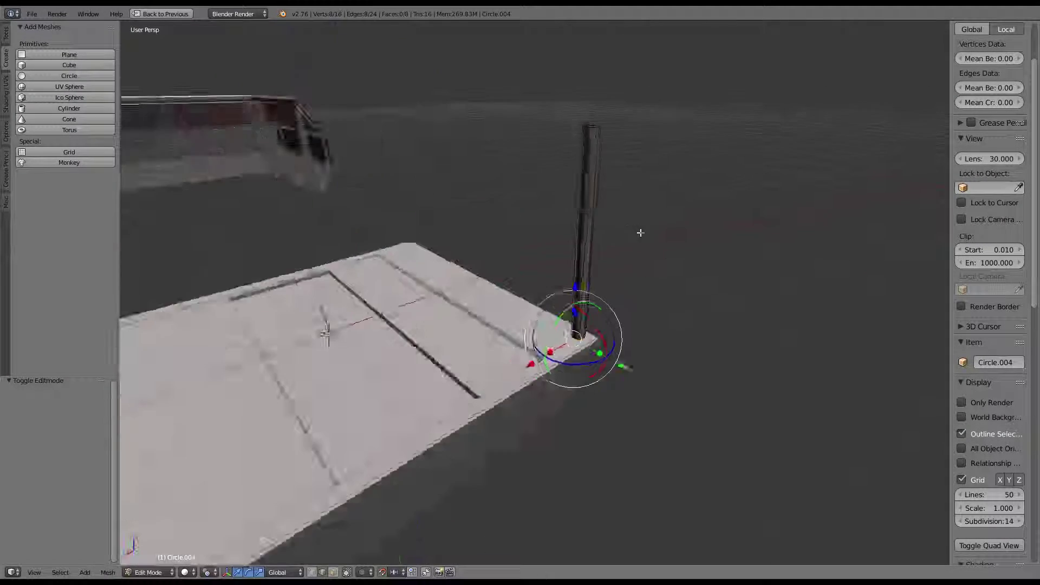
# Subdivide the whole post mesh once
pyautogui.moveTo(641, 233)
pyautogui.mouseDown(button='middle')
pyautogui.moveTo(632, 293)
pyautogui.moveTo(613, 204)
pyautogui.moveTo(508, 185)
pyautogui.moveTo(515, 174)
pyautogui.mouseUp(button='middle')
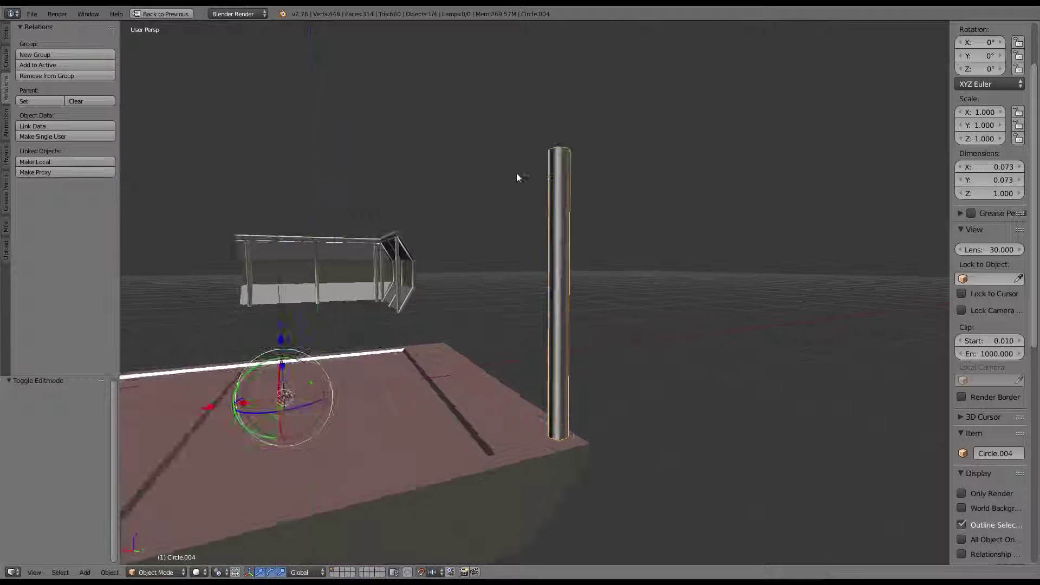
pyautogui.press('Tab')
pyautogui.press('a')
pyautogui.press('a')
pyautogui.press('w')
pyautogui.click(694, 180)
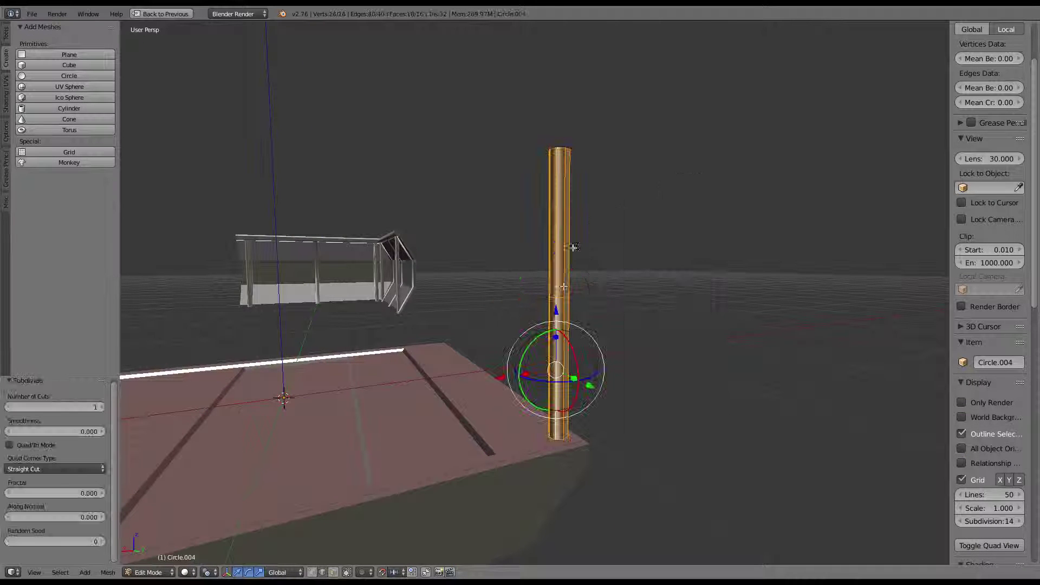
# Select one ring of the post and try moving it along Z, cancelling both attempts
pyautogui.keyDown('alt'); pyautogui.rightClick(567, 307); pyautogui.keyUp('alt')
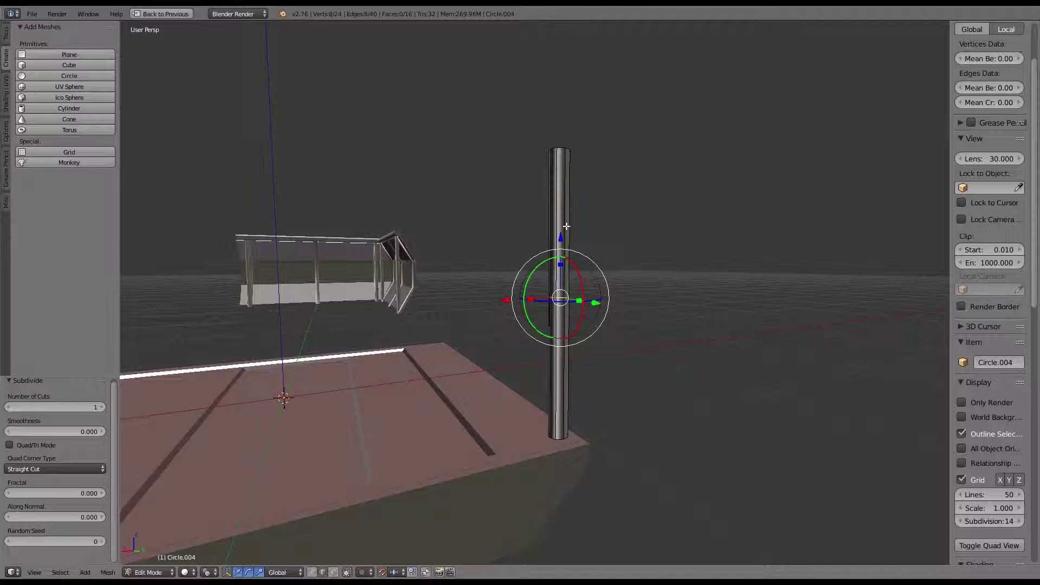
pyautogui.press('g')
pyautogui.press('z')
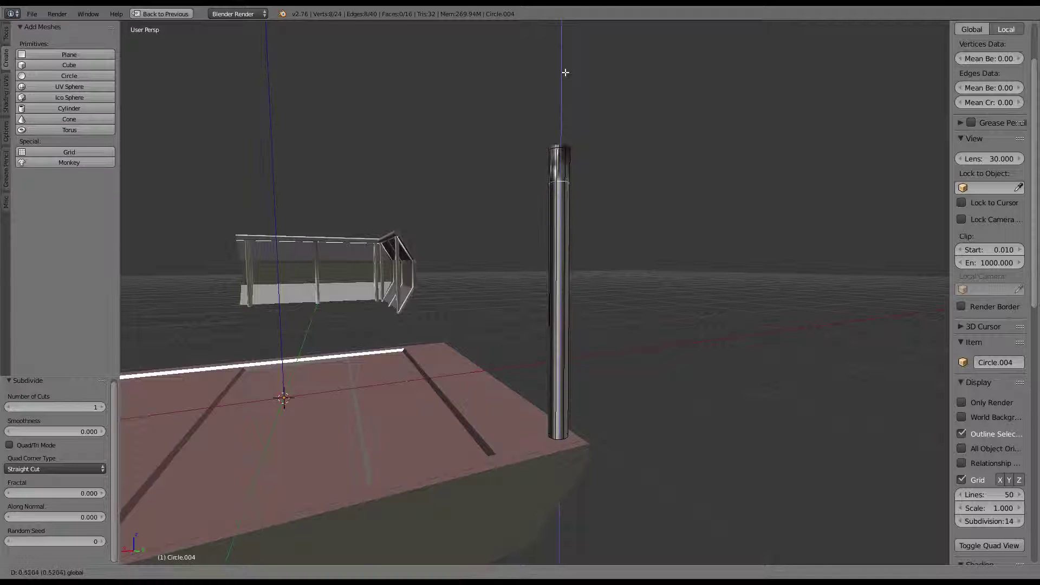
pyautogui.rightClick(566, 100)
pyautogui.moveTo(566, 100); pyautogui.dragTo(567, 217, button='middle')
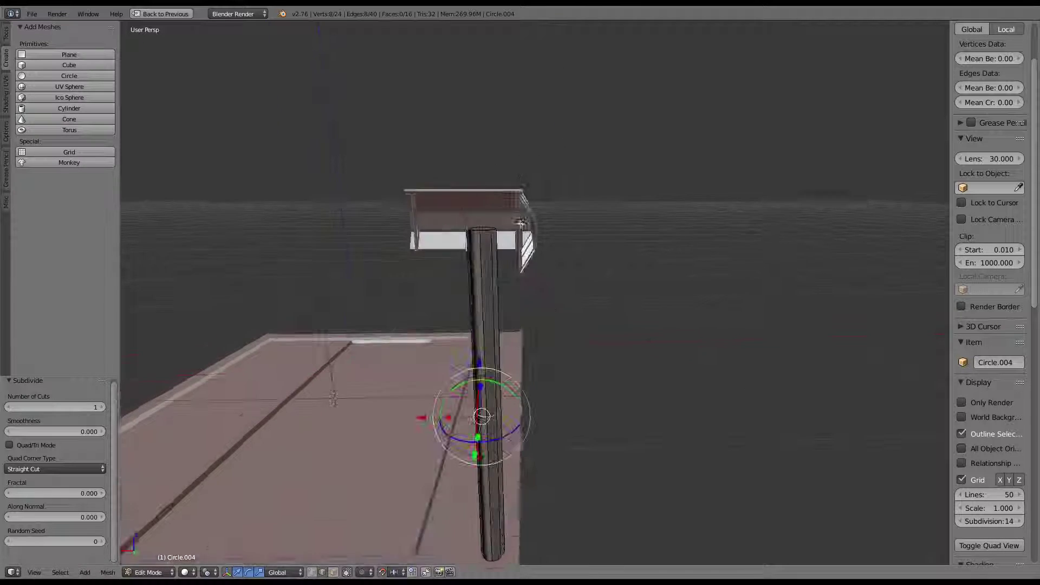
pyautogui.press('g')
pyautogui.press('z')
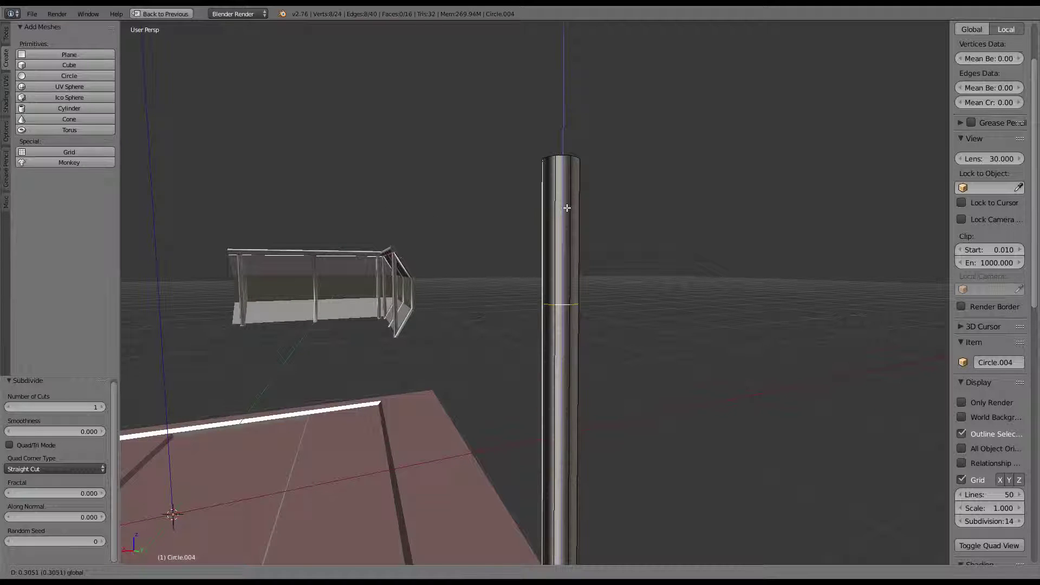
pyautogui.rightClick(567, 208)
pyautogui.press('Tab')
pyautogui.moveTo(567, 208); pyautogui.dragTo(583, 327, button='middle')
# Inset the post's top cap face to add an inner ring of edges
pyautogui.press('Tab')
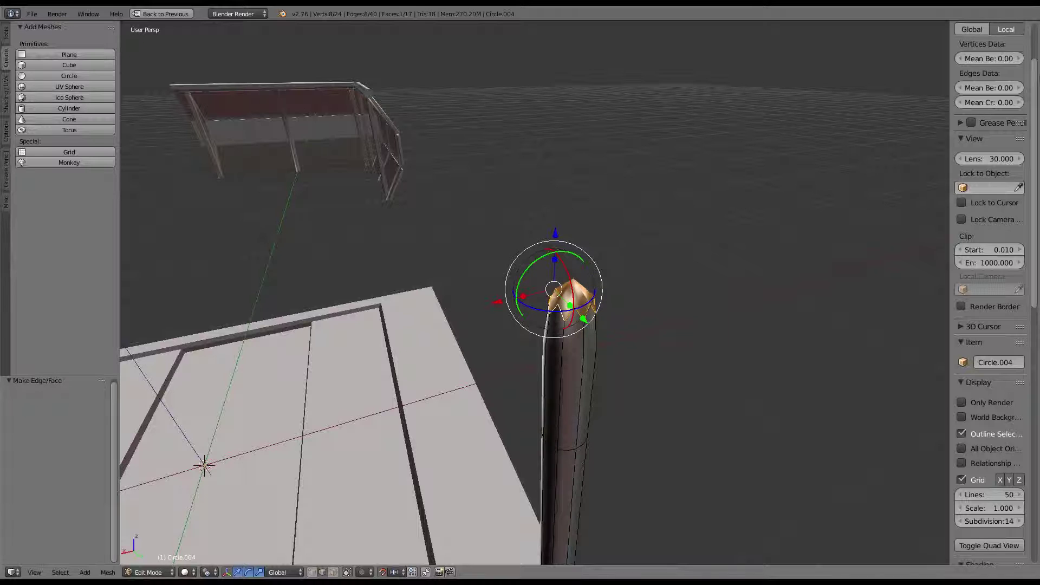
pyautogui.hotkey('ctrl', 'f')
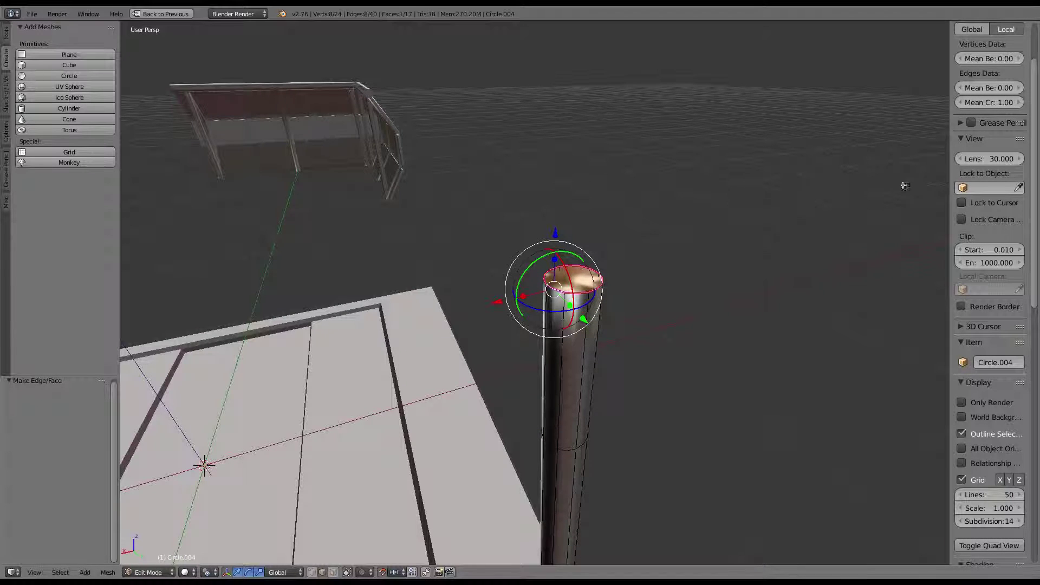
pyautogui.hotkey('ctrl', 'f')
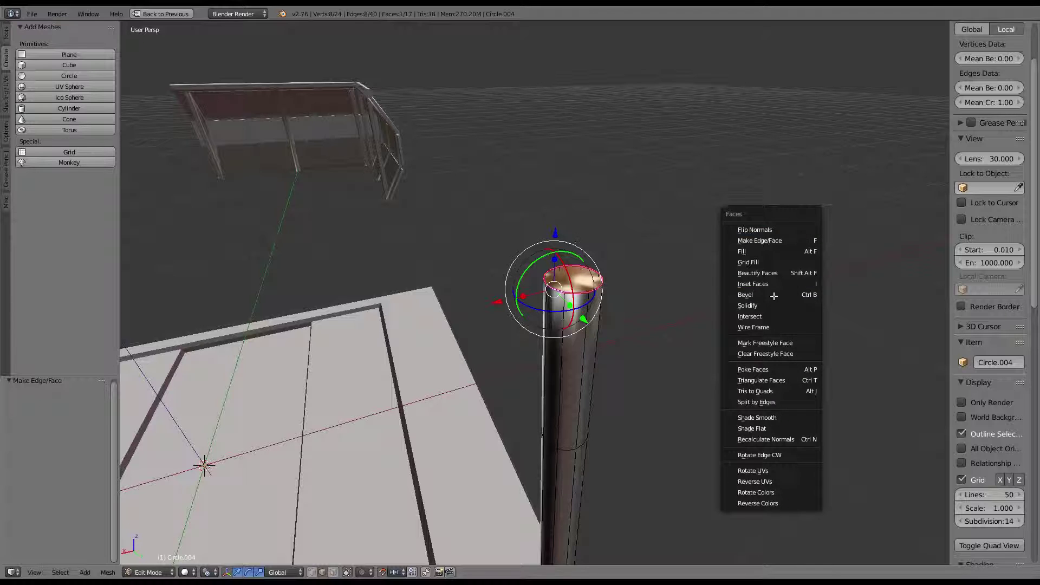
pyautogui.hotkey('ctrl', 'f')
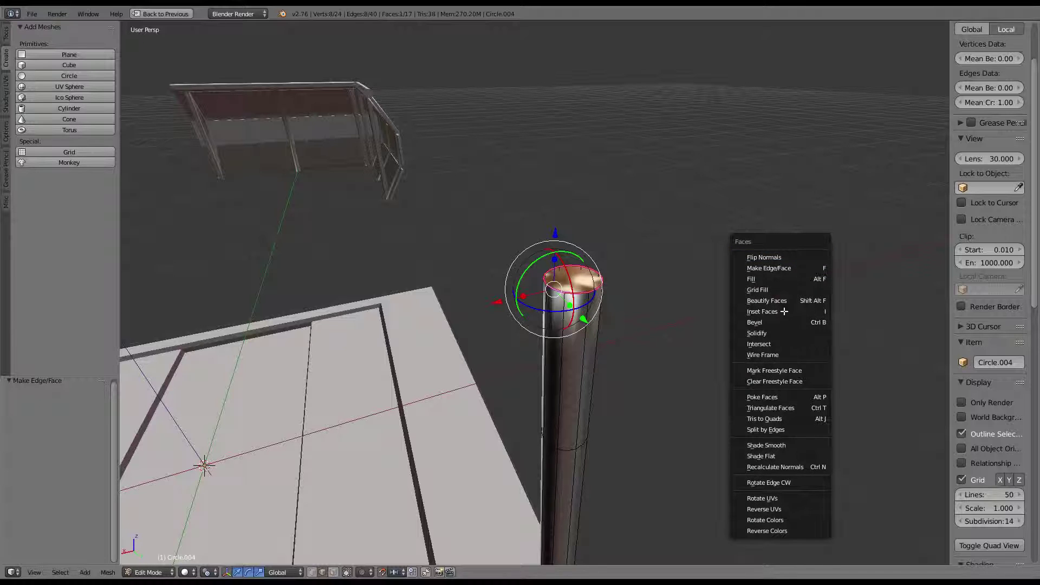
pyautogui.click(783, 311)
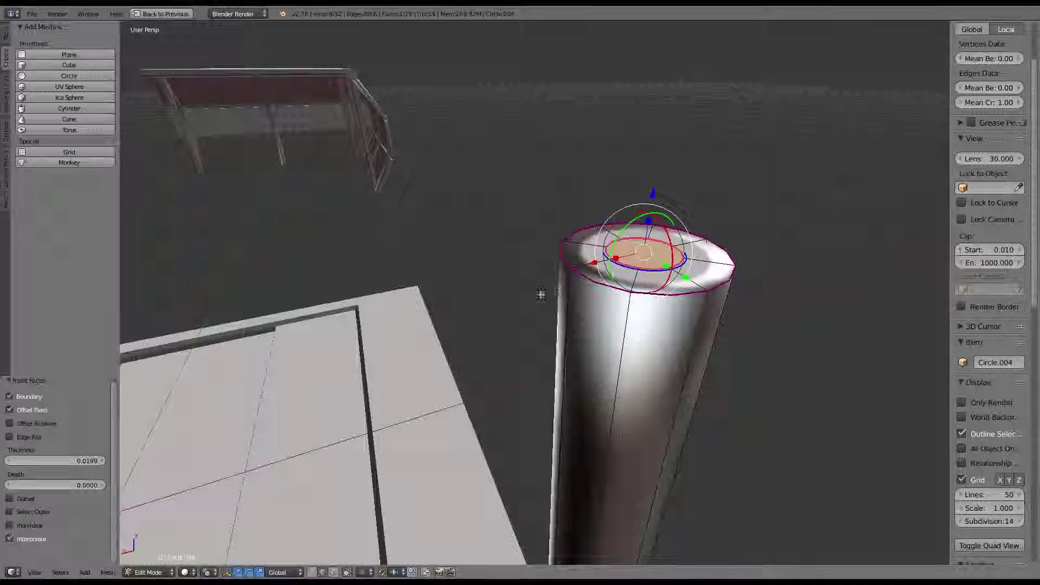
pyautogui.moveTo(541, 291); pyautogui.dragTo(445, 326, button='middle')
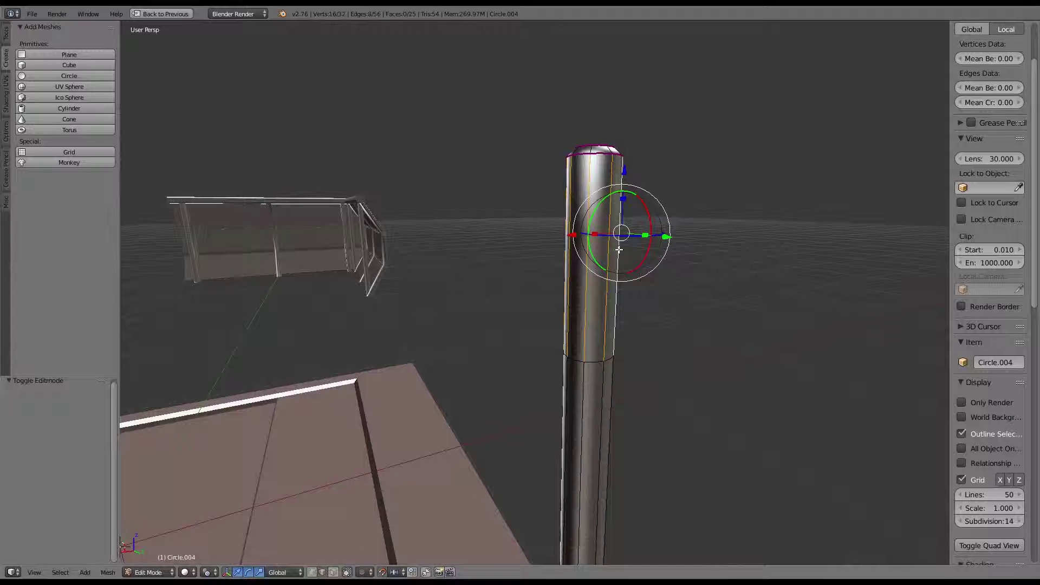
# Snap the 3D cursor to the selected top of the post
pyautogui.hotkey('shift', 's')
pyautogui.click(612, 288)
pyautogui.moveTo(612, 288)
pyautogui.mouseDown(button='middle')
pyautogui.moveTo(580, 229)
pyautogui.moveTo(613, 250)
pyautogui.moveTo(641, 248)
pyautogui.mouseUp(button='middle')
pyautogui.scroll(-4, 614, 249)
pyautogui.press('Tab')
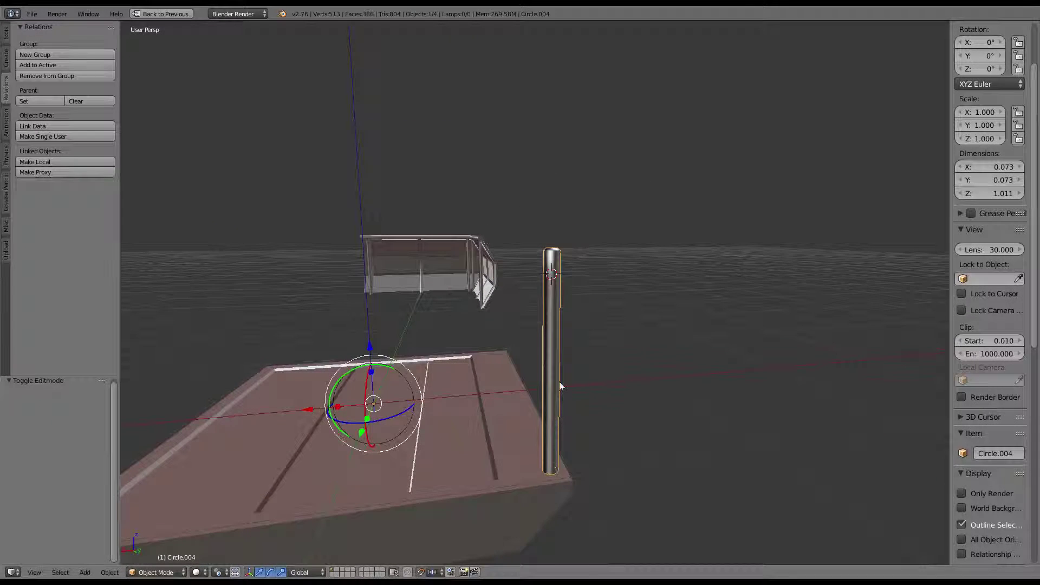
pyautogui.press('Tab')
# Duplicate the post's base ring in place, separate it into its own object, and select it
pyautogui.moveTo(559, 444); pyautogui.dragTo(558, 454, button='middle')
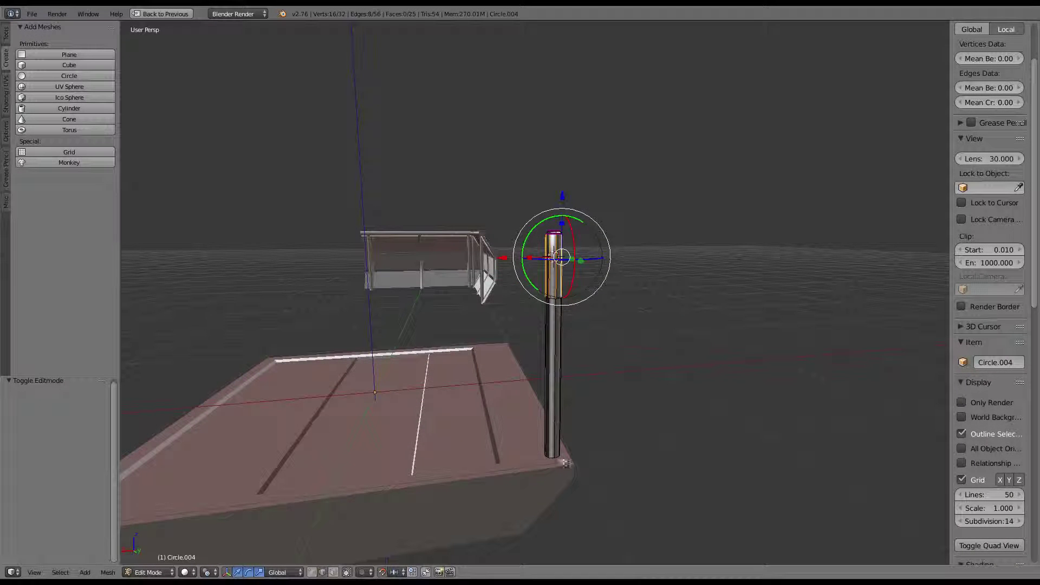
pyautogui.keyDown('alt'); pyautogui.rightClick(558, 455); pyautogui.keyUp('alt')
pyautogui.moveTo(632, 414); pyautogui.dragTo(685, 399, button='middle')
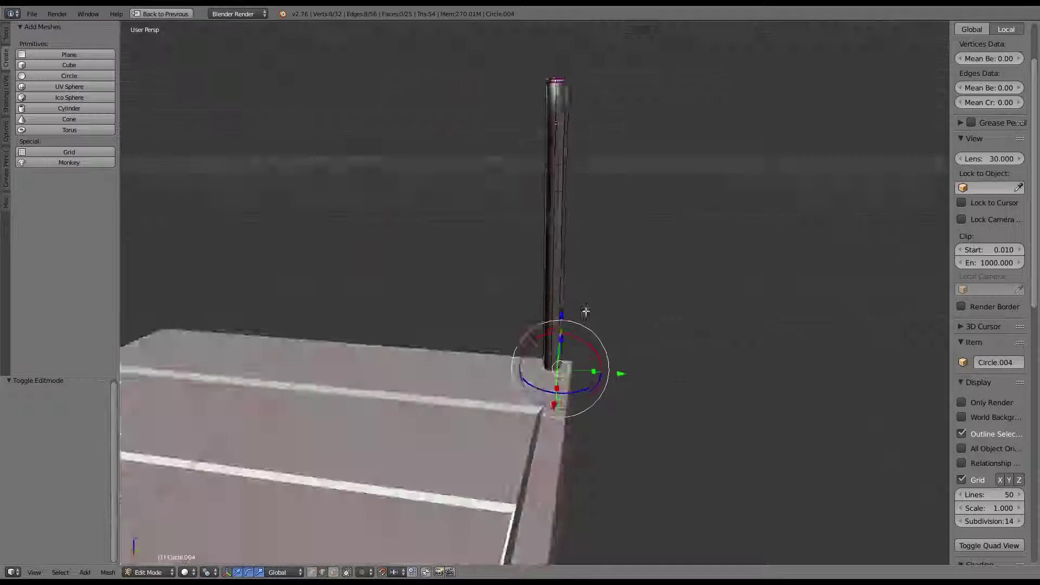
pyautogui.hotkey('shift', 'd')
pyautogui.rightClick(678, 395)
pyautogui.press('p')
pyautogui.click(677, 397)
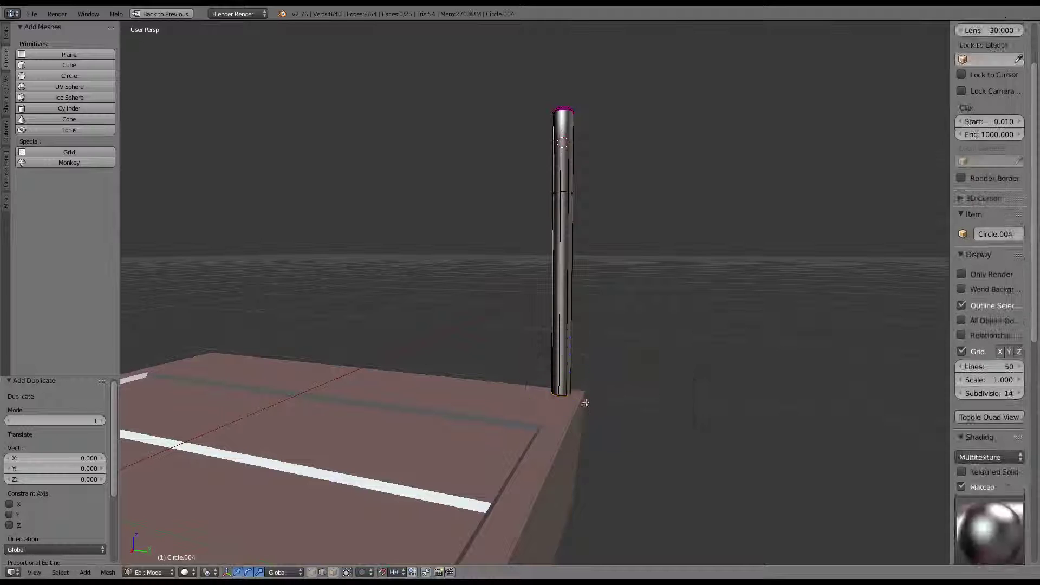
pyautogui.press('Tab')
pyautogui.rightClick(573, 389)
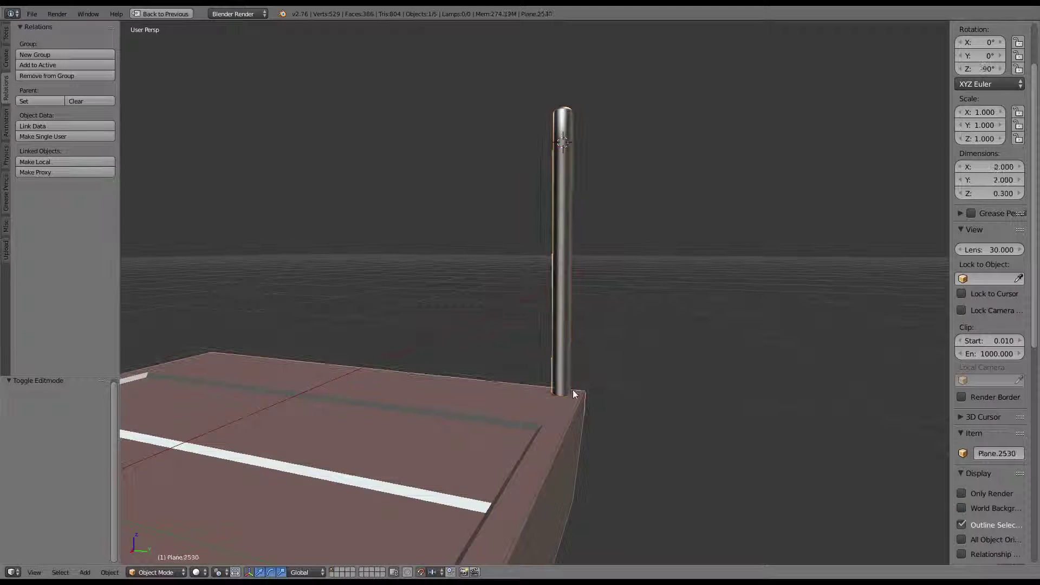
# Rotate all of the ring's vertices 90° about X and move them up along Z
pyautogui.press('Tab')
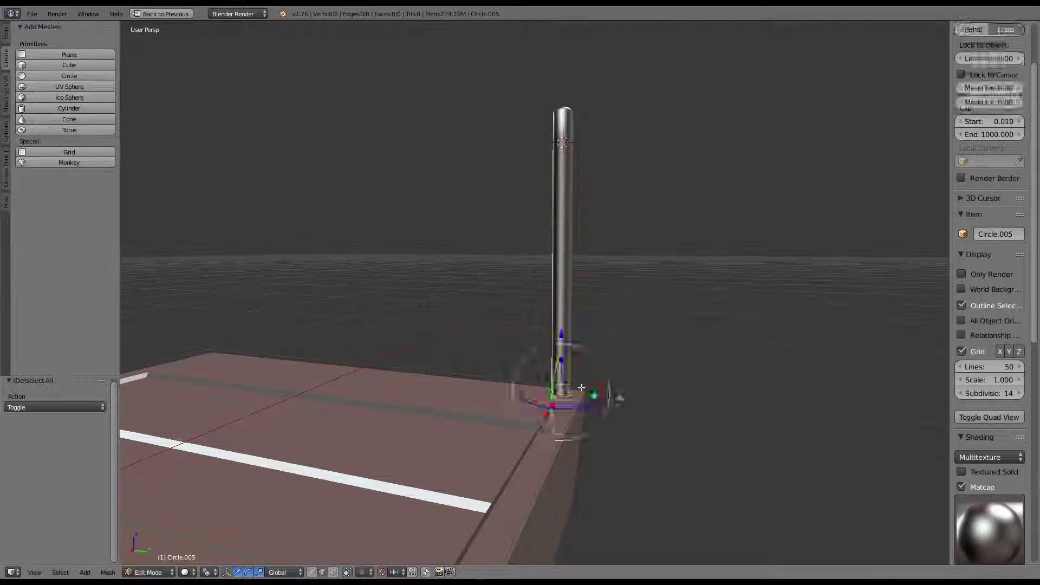
pyautogui.press('a')
pyautogui.press('r')
pyautogui.write('90')
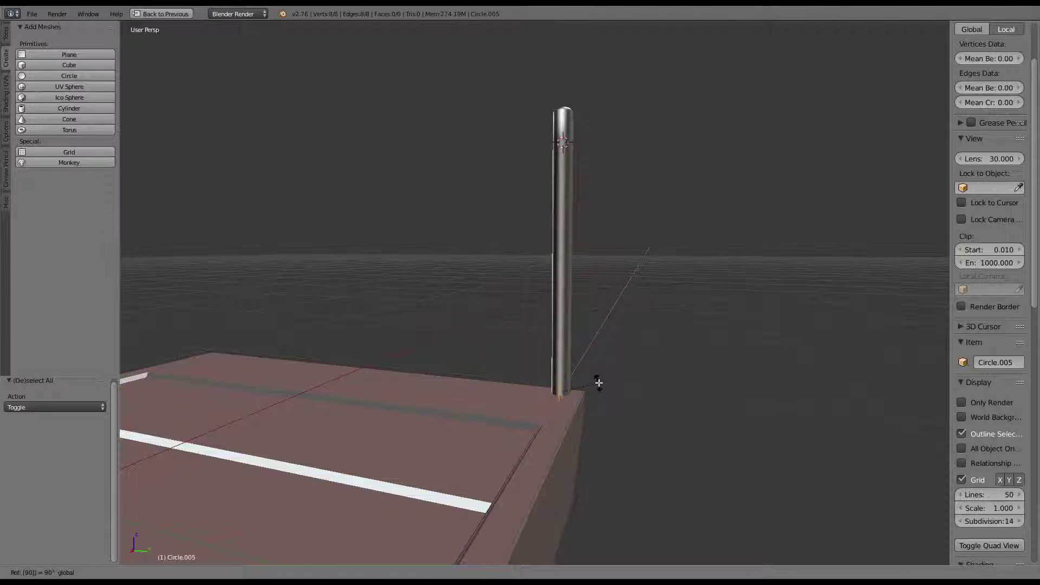
pyautogui.press('Return')
pyautogui.press('g')
pyautogui.press('z')
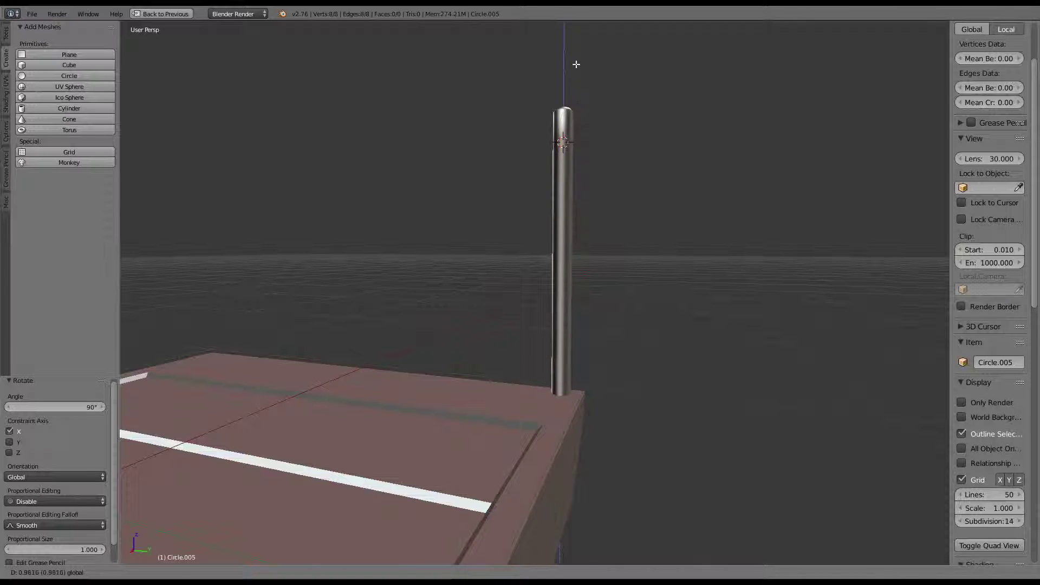
pyautogui.click(576, 64)
# In front view, raise the ring by one unit
pyautogui.scroll(-3, 587, 132)
pyautogui.scroll(-3, 492, 162)
pyautogui.scroll(-2, 510, 164)
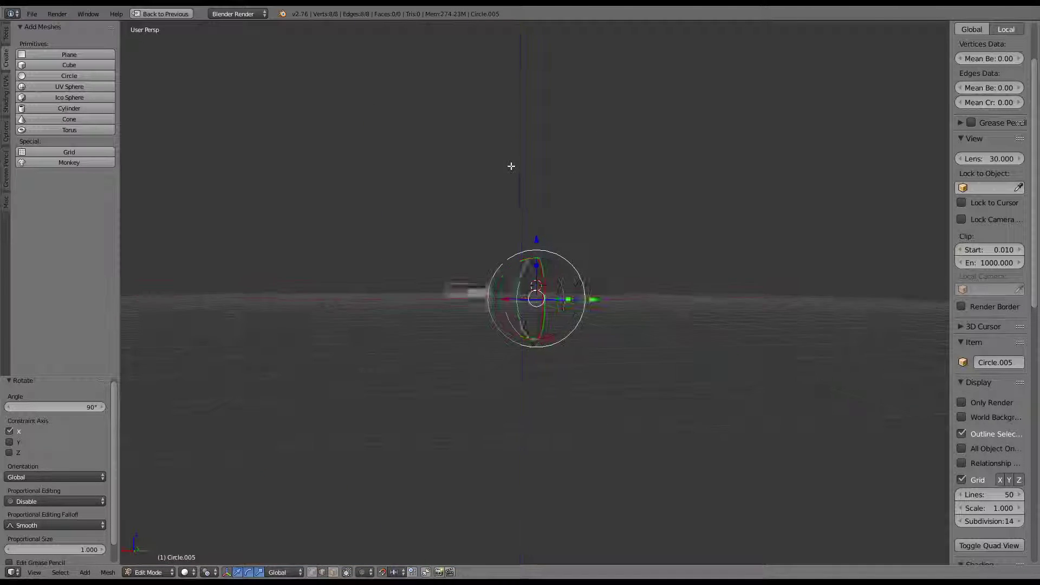
pyautogui.press('KP_1')
pyautogui.click(531, 239)
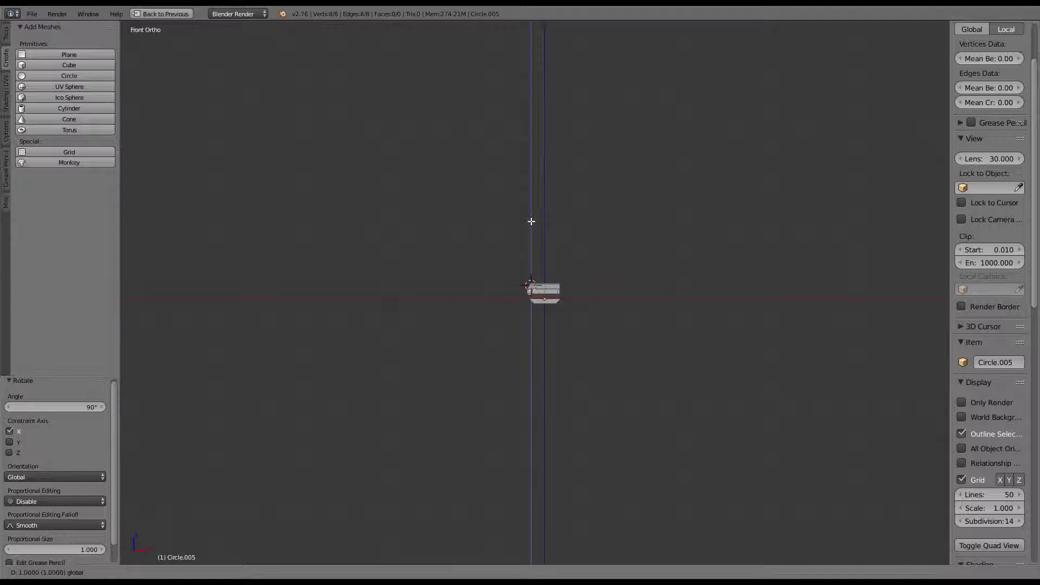
pyautogui.moveTo(534, 170); pyautogui.dragTo(525, 239)
pyautogui.click(532, 239)
pyautogui.click(531, 231)
# Orbit and zoom to see the post, platform and ring together in Object Mode
pyautogui.moveTo(531, 231); pyautogui.dragTo(657, 244, button='middle')
pyautogui.scroll(3, 645, 244)
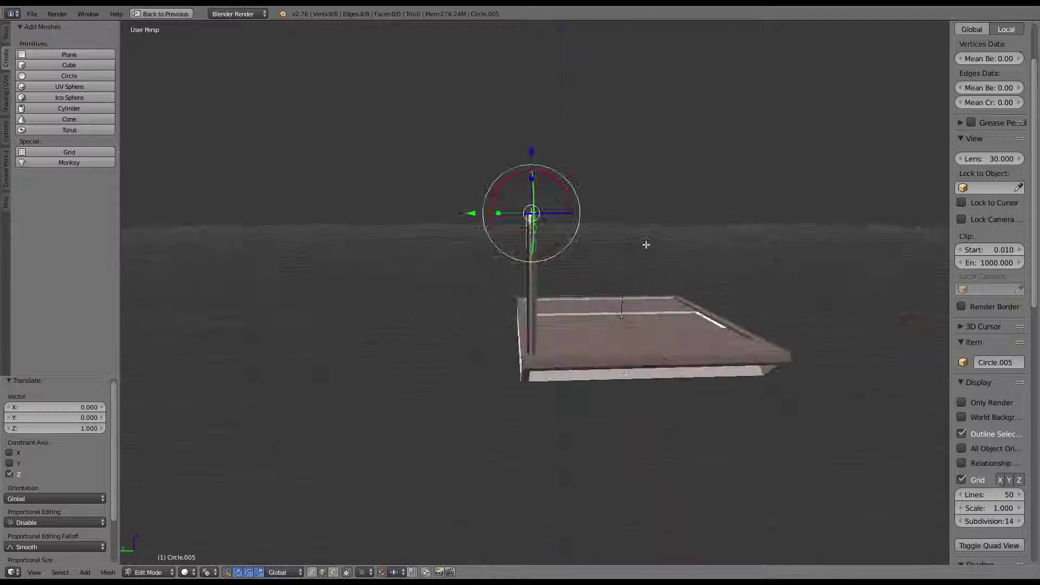
pyautogui.scroll(5, 534, 248)
pyautogui.scroll(-5, 535, 248)
pyautogui.scroll(-3, 671, 216)
pyautogui.scroll(-2, 582, 225)
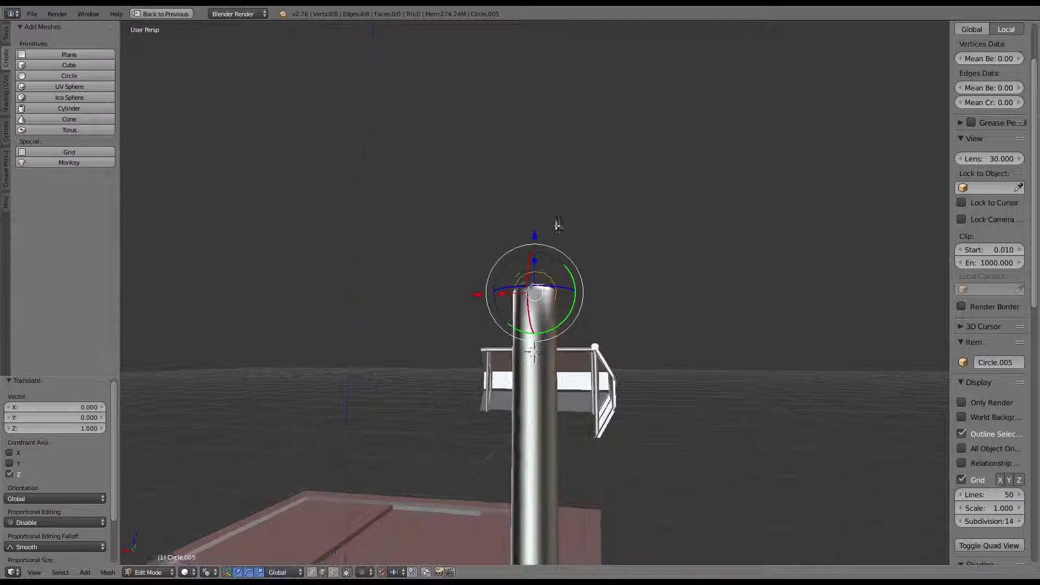
pyautogui.moveTo(558, 227)
pyautogui.mouseDown(button='middle')
pyautogui.moveTo(503, 230)
pyautogui.moveTo(608, 265)
pyautogui.moveTo(664, 144)
pyautogui.moveTo(540, 535)
pyautogui.moveTo(562, 406)
pyautogui.mouseUp(button='middle')
pyautogui.press('Tab')
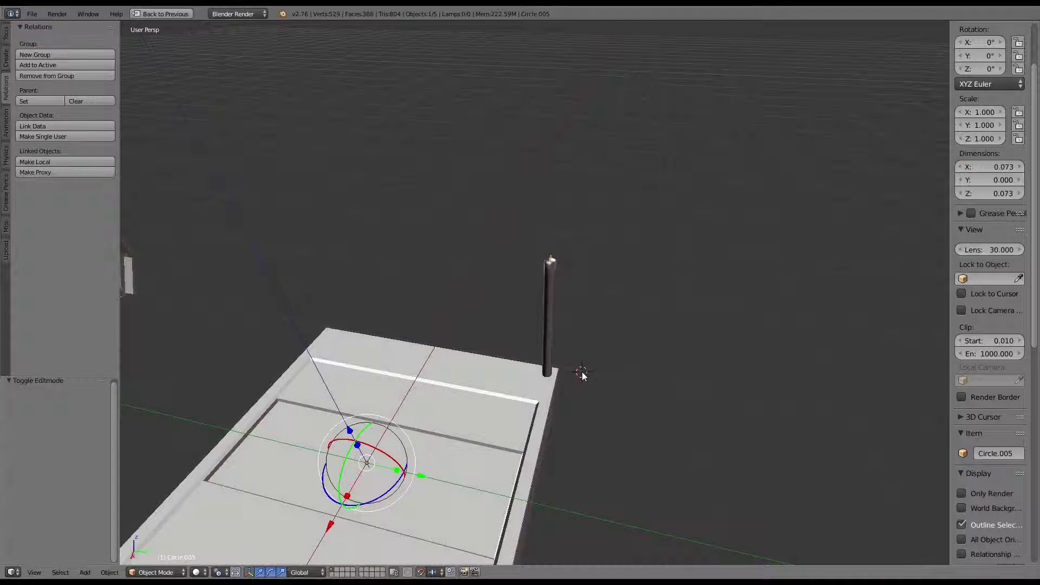
# Snap the 3D cursor to the grid, switch to solid shading, and set pivot to 3D Cursor
pyautogui.hotkey('shift', 's')
pyautogui.click(566, 395)
pyautogui.moveTo(587, 374)
pyautogui.mouseDown(button='middle')
pyautogui.moveTo(534, 344)
pyautogui.moveTo(580, 267)
pyautogui.mouseUp(button='middle')
pyautogui.hotkey('alt', 'z')
pyautogui.press('Tab')
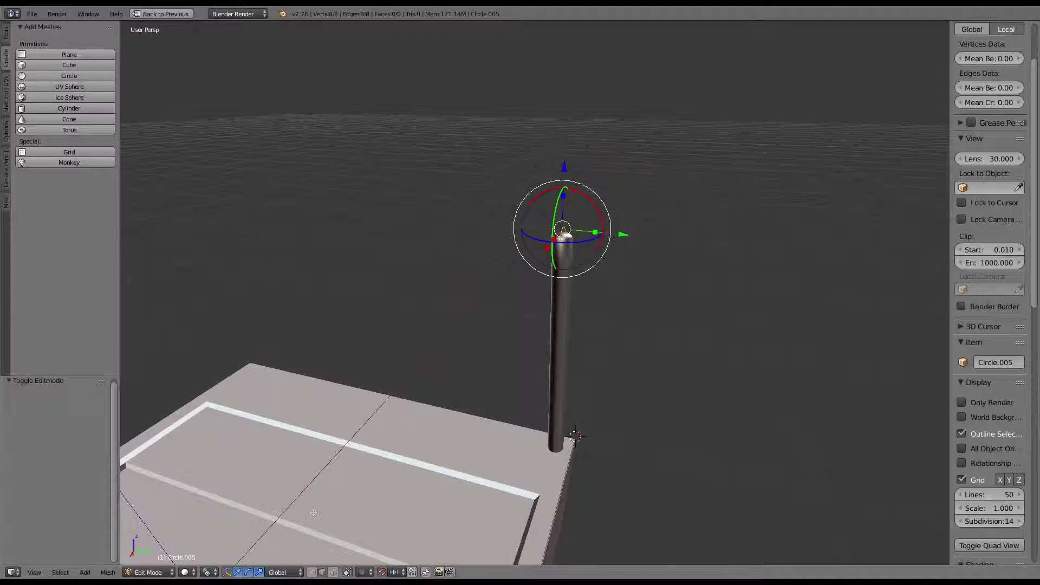
pyautogui.click(214, 571)
pyautogui.click(232, 548)
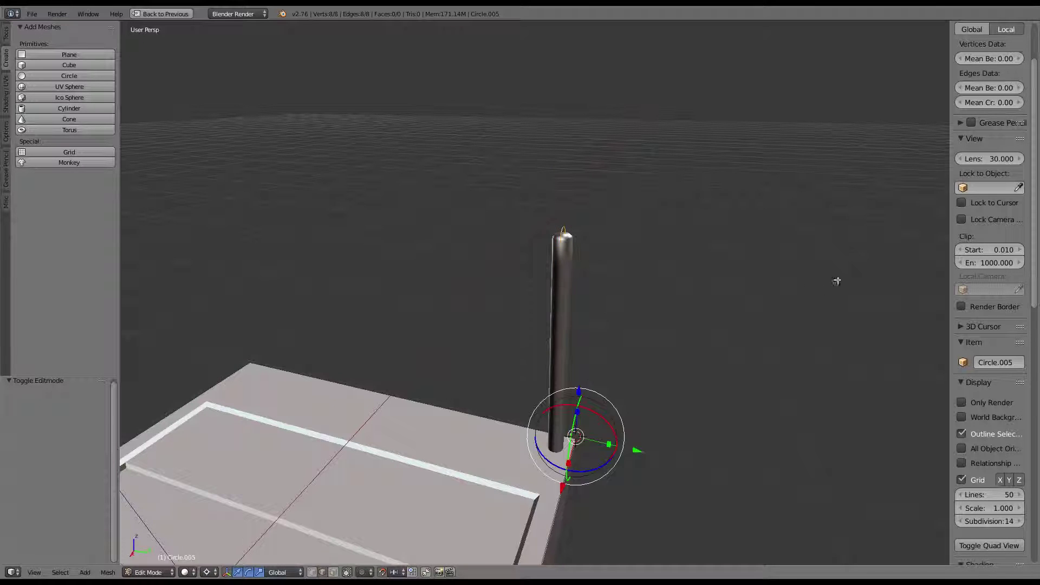
# Flatten the ring to zero along Y and snap the 3D cursor to the grid
pyautogui.press('s')
pyautogui.press('y')
pyautogui.press('Return')
pyautogui.moveTo(800, 261)
pyautogui.mouseDown(button='middle')
pyautogui.moveTo(773, 248)
pyautogui.moveTo(459, 364)
pyautogui.mouseUp(button='middle')
pyautogui.click(294, 360)
pyautogui.hotkey('shift', 's')
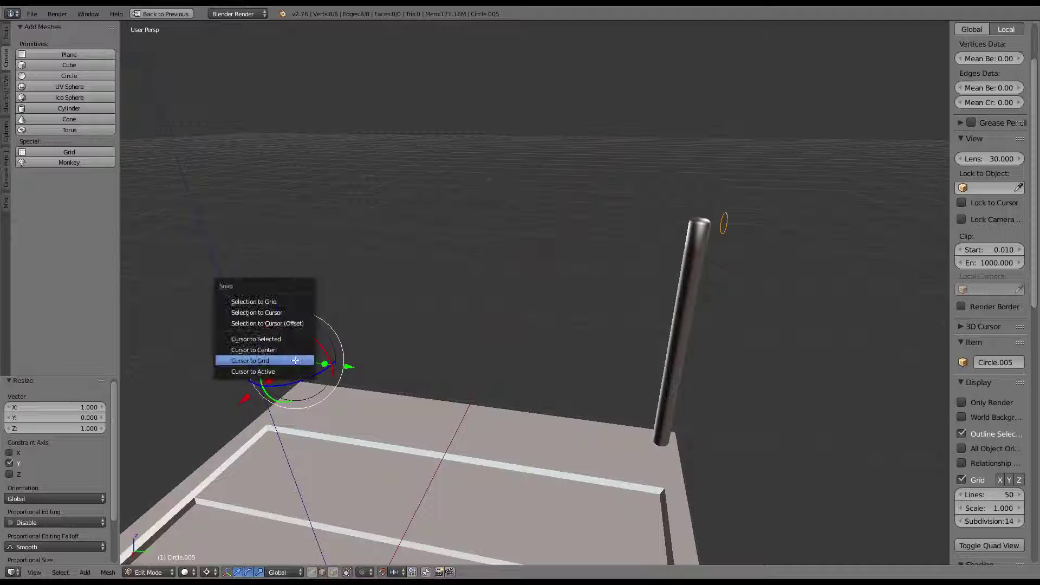
pyautogui.click(282, 359)
# Extrude the top ring and stretch it along Y into a smooth-shaded horizontal rail
pyautogui.keyDown('alt'); pyautogui.rightClick(726, 218); pyautogui.keyUp('alt')
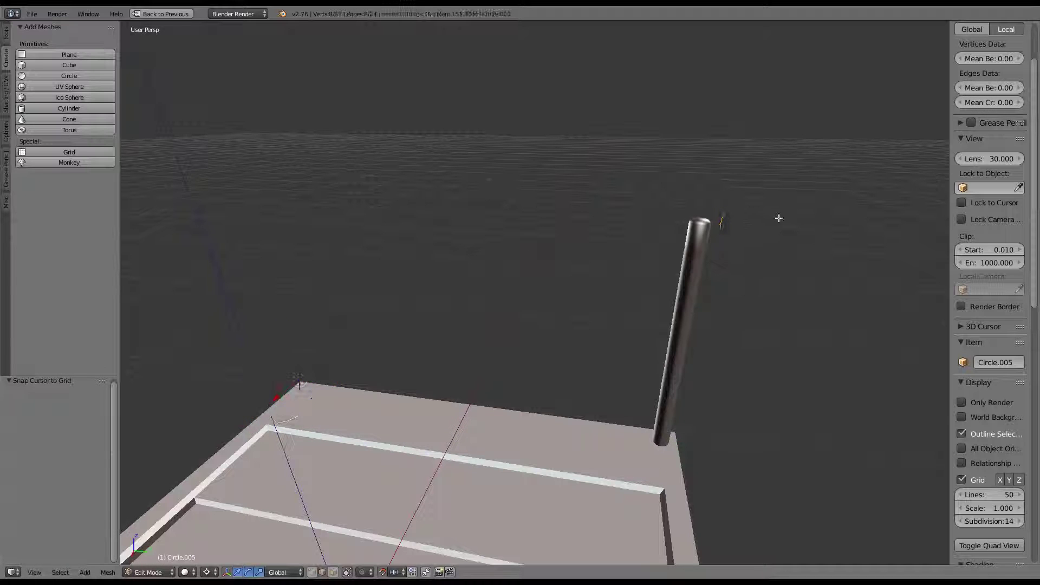
pyautogui.press('e')
pyautogui.press('s')
pyautogui.press('y')
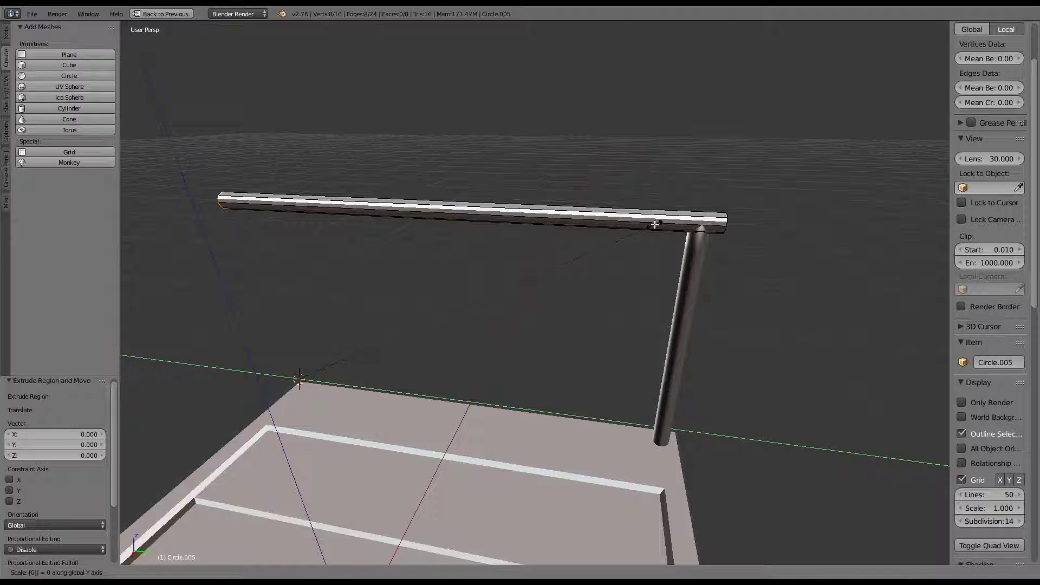
pyautogui.press('Return')
pyautogui.press('a')
pyautogui.press('a')
pyautogui.press('w')
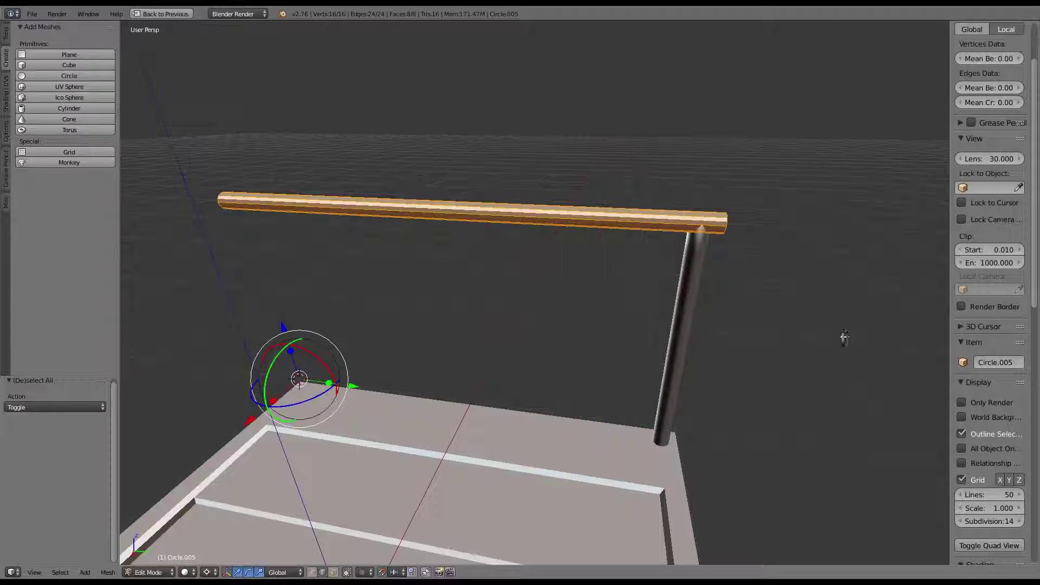
pyautogui.press('w')
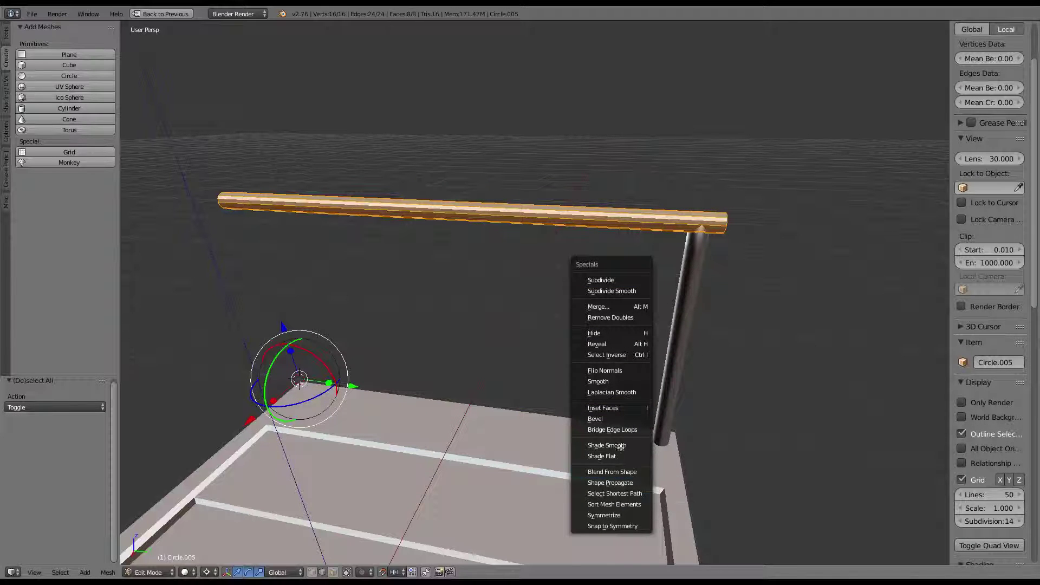
pyautogui.press('Tab')
pyautogui.moveTo(623, 336)
pyautogui.mouseDown(button='middle')
pyautogui.moveTo(603, 225)
pyautogui.moveTo(529, 220)
pyautogui.moveTo(596, 227)
pyautogui.moveTo(566, 238)
pyautogui.mouseUp(button='middle')
# Select the post's top ring in Edit Mode and raise it, lengthening the post
pyautogui.rightClick(618, 303)
pyautogui.press('Tab')
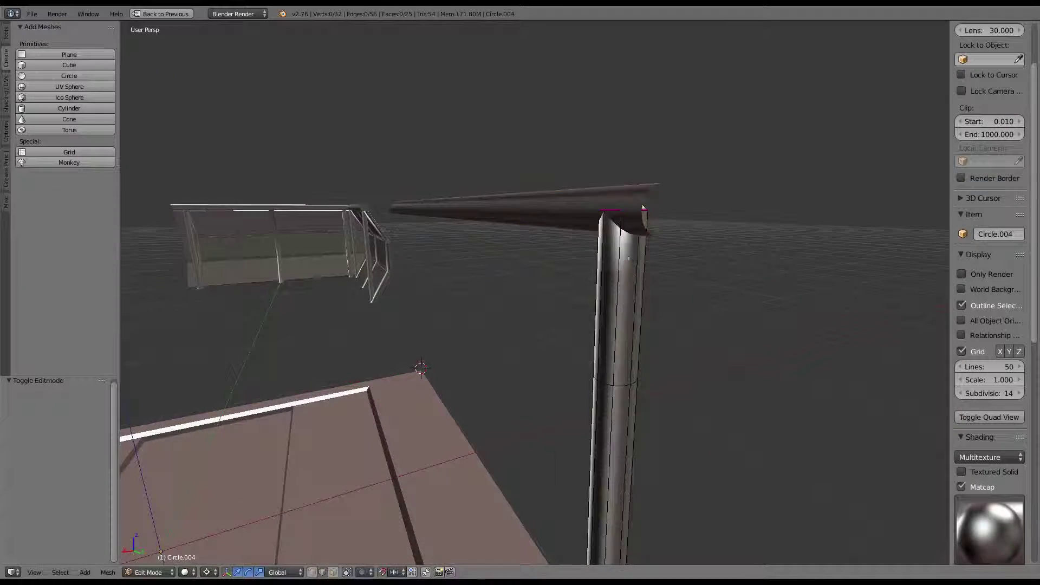
pyautogui.moveTo(617, 303); pyautogui.dragTo(452, 459, button='middle')
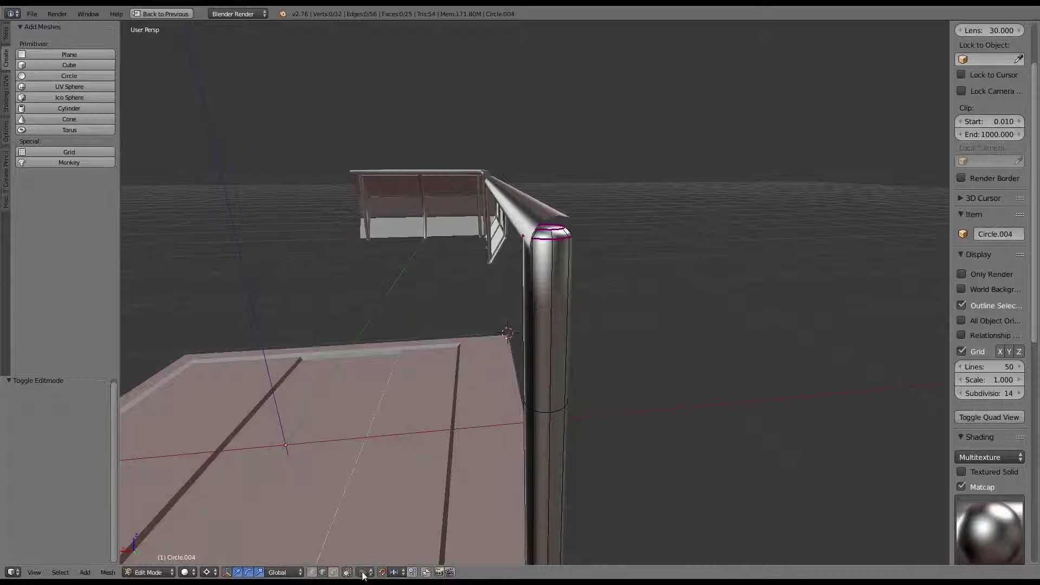
pyautogui.rightClick(551, 233)
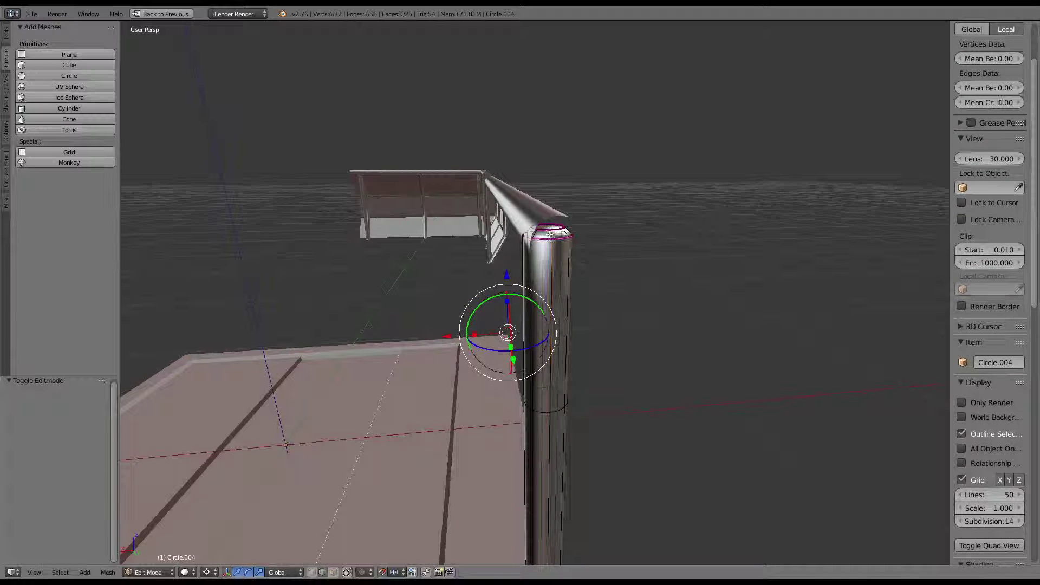
pyautogui.press('a')
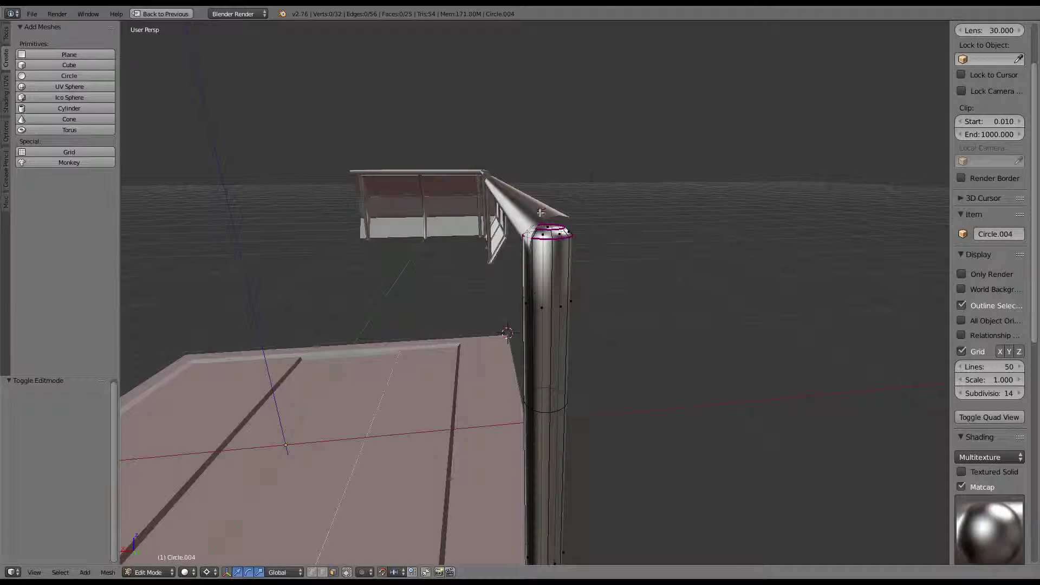
pyautogui.keyDown('ctrl'); pyautogui.keyDown('alt'); pyautogui.click(541, 237); pyautogui.keyUp('alt'); pyautogui.keyUp('ctrl')
pyautogui.moveTo(505, 274); pyautogui.dragTo(507, 280)
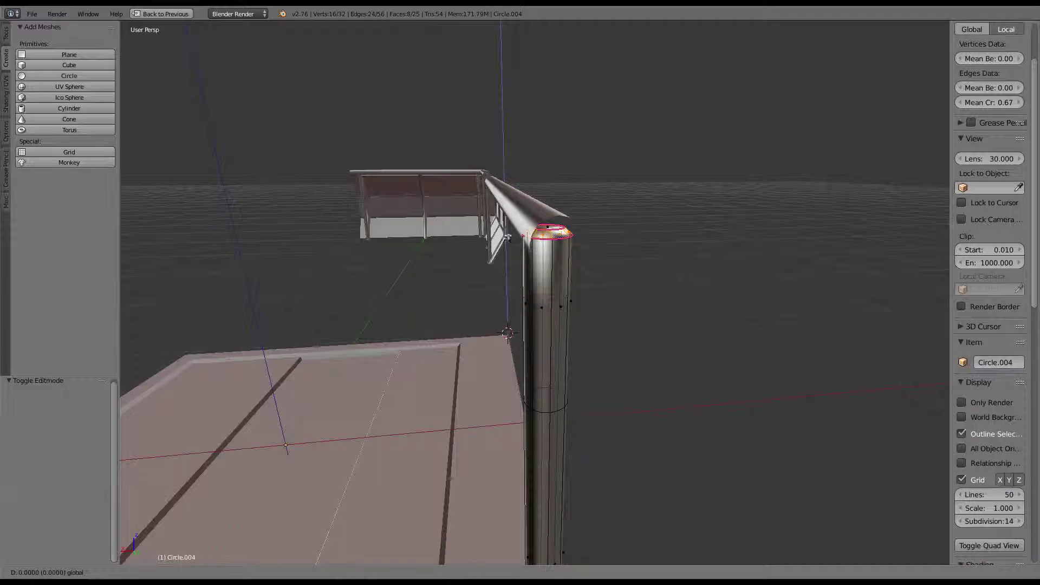
pyautogui.moveTo(507, 238); pyautogui.dragTo(511, 157)
pyautogui.moveTo(497, 404); pyautogui.dragTo(540, 44)
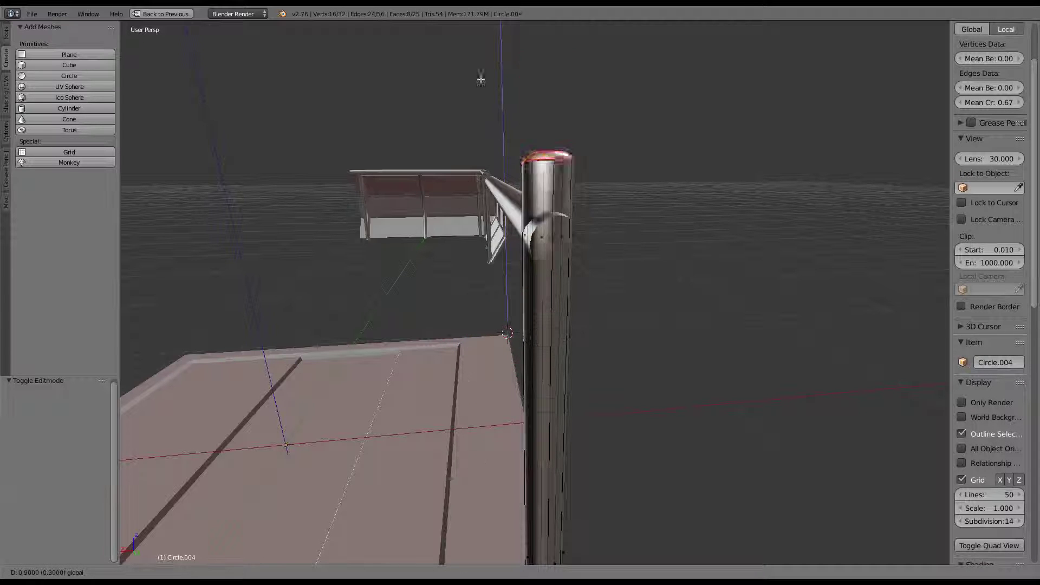
pyautogui.rightClick(542, 64)
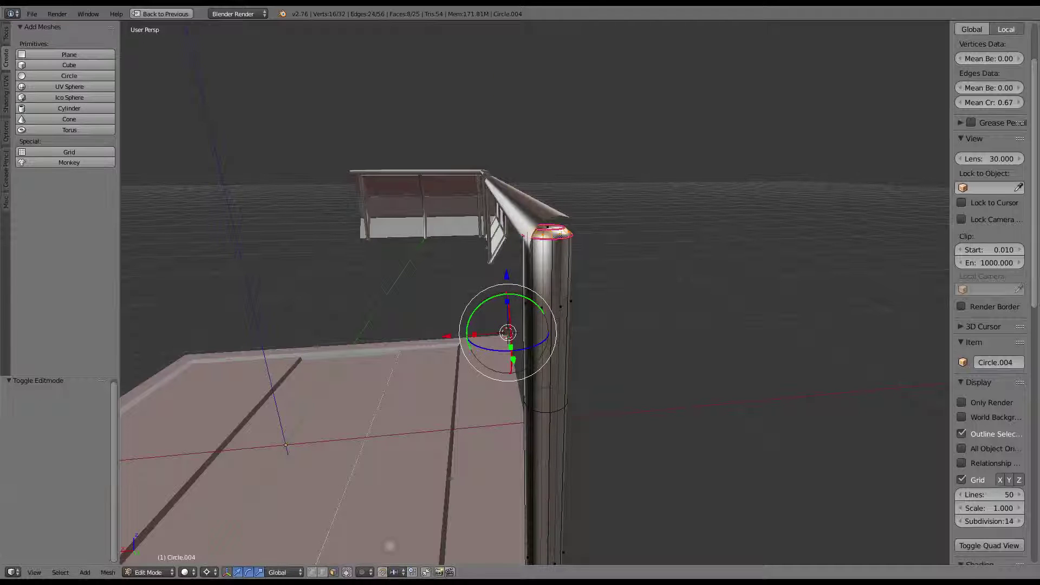
pyautogui.moveTo(509, 278); pyautogui.dragTo(564, 233)
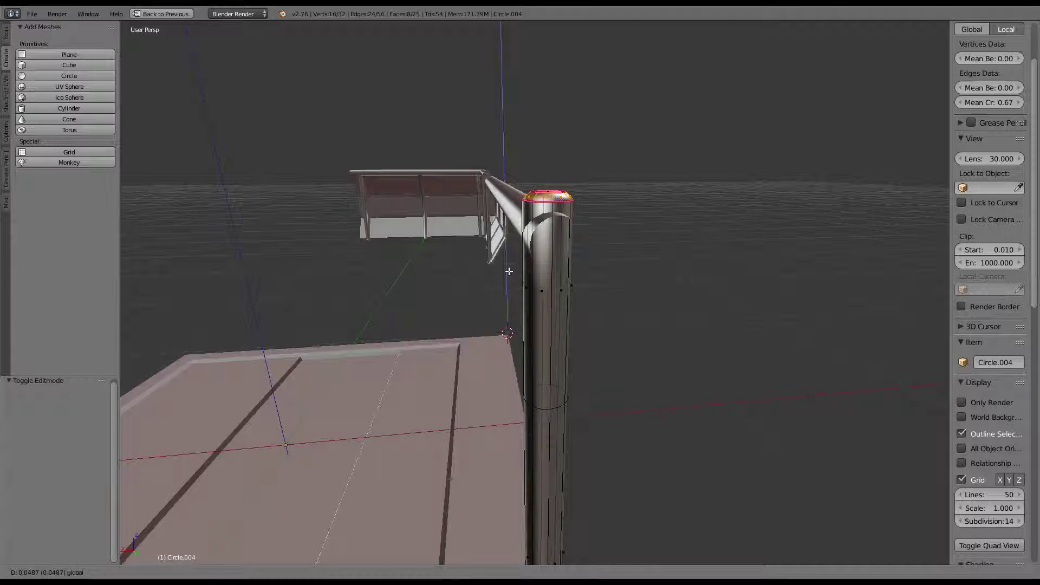
# Add a new circle at the post top where the rail meets it
pyautogui.press('Tab')
pyautogui.hotkey('shift', 'd')
pyautogui.click(566, 233)
pyautogui.press('Tab')
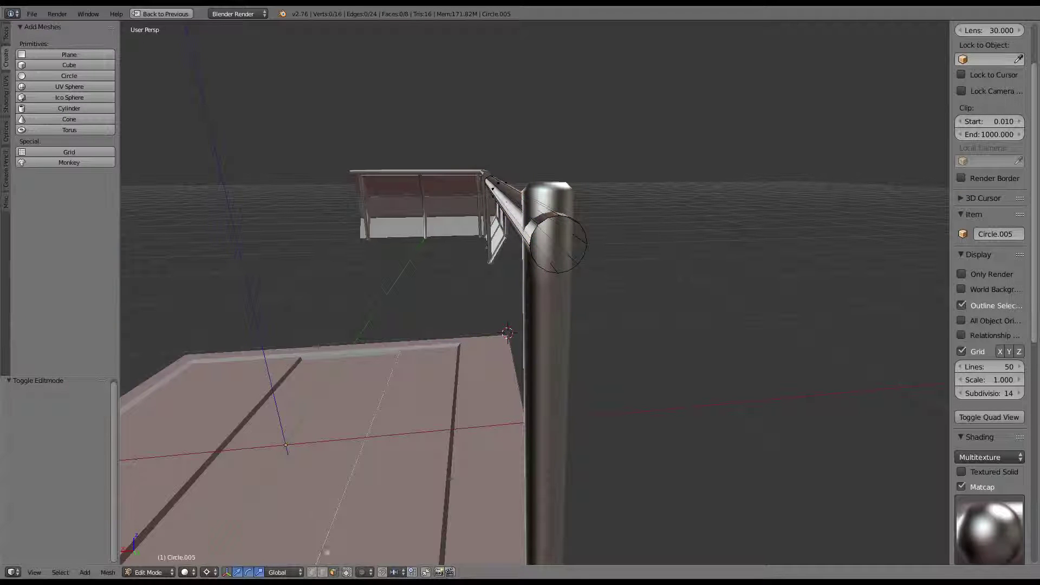
# Duplicate the post's top ring and separate the copy into its own object
pyautogui.keyDown('alt'); pyautogui.rightClick(581, 233); pyautogui.keyUp('alt')
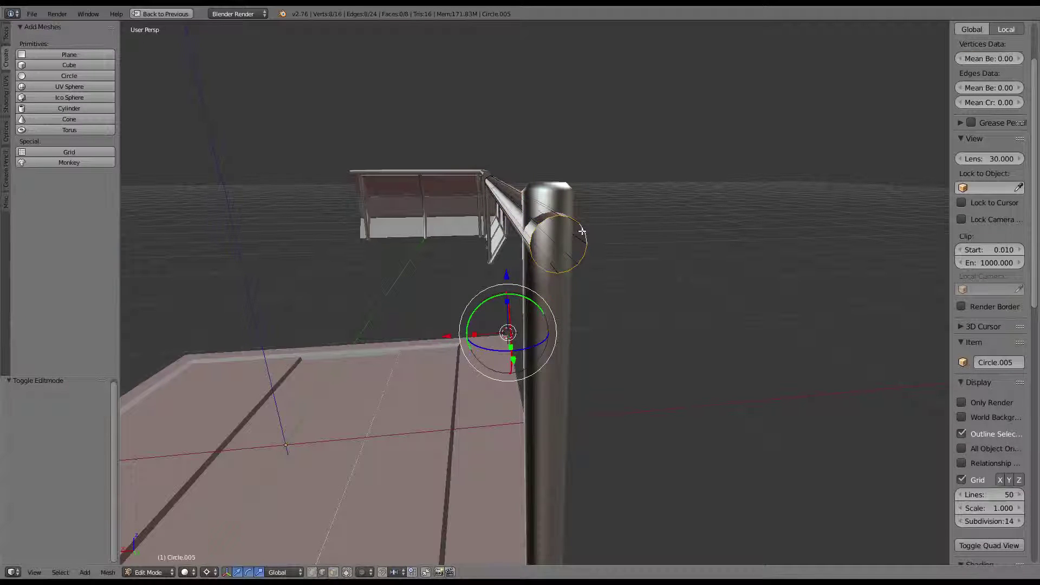
pyautogui.scroll(5, 582, 231)
pyautogui.scroll(-3, 580, 232)
pyautogui.moveTo(580, 232)
pyautogui.mouseDown(button='middle')
pyautogui.moveTo(559, 274)
pyautogui.moveTo(632, 209)
pyautogui.moveTo(616, 242)
pyautogui.mouseUp(button='middle')
pyautogui.scroll(-3, 560, 274)
pyautogui.scroll(2, 631, 209)
pyautogui.hotkey('shift', 'd')
pyautogui.rightClick(619, 254)
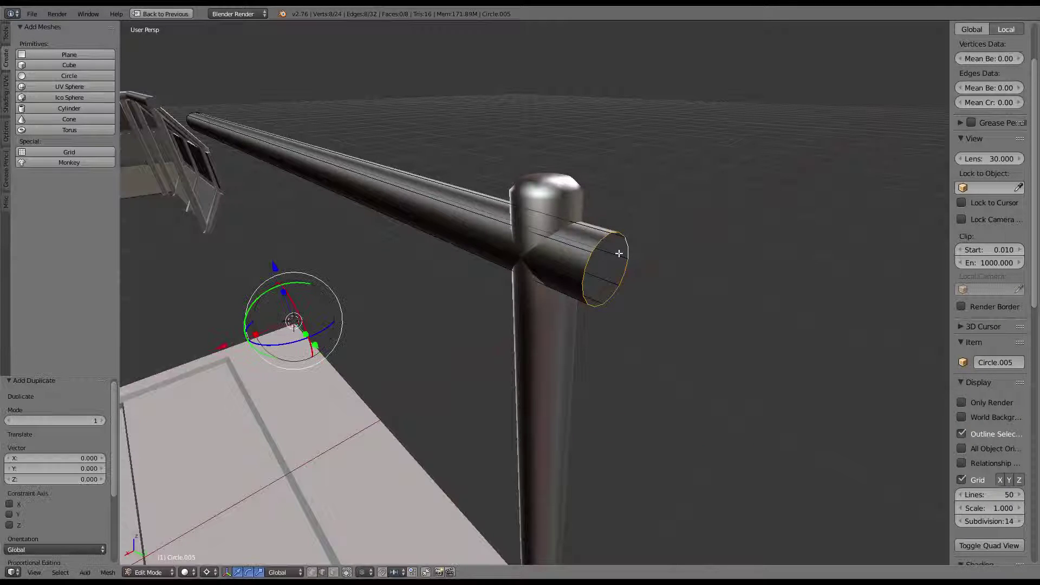
pyautogui.press('p')
pyautogui.click(619, 252)
pyautogui.press('Tab')
pyautogui.rightClick(623, 239)
pyautogui.press('g')
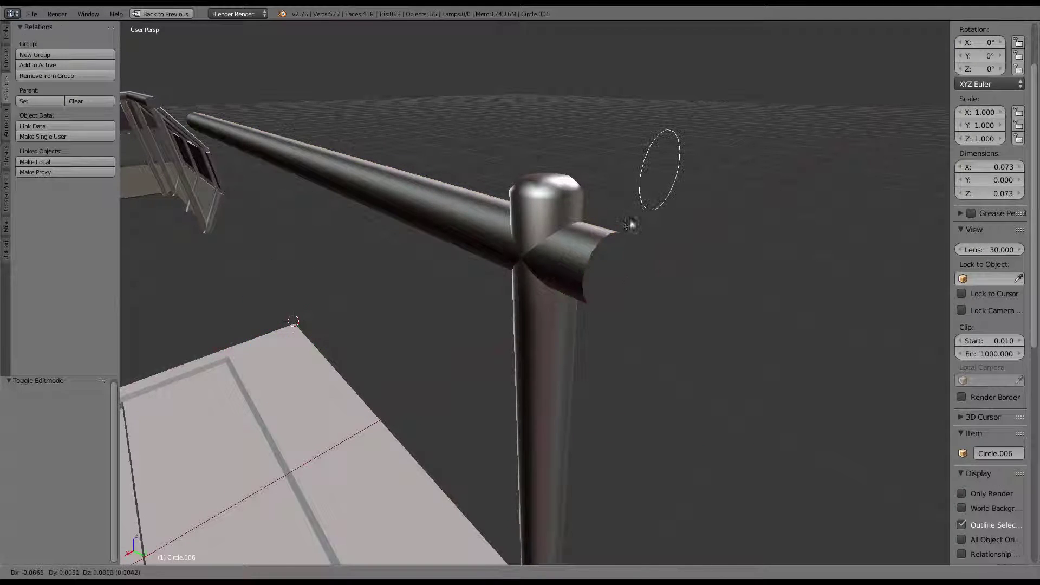
# Extrude the collar arm's end ring along Y using Individual Origins pivot
pyautogui.rightClick(633, 236)
pyautogui.press('Tab')
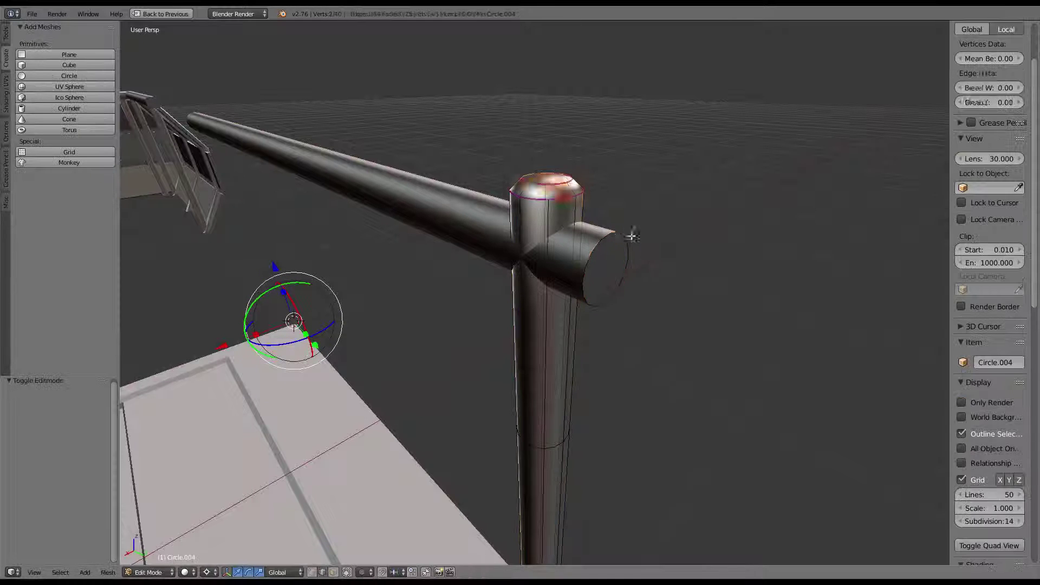
pyautogui.keyDown('alt'); pyautogui.rightClick(628, 239); pyautogui.keyUp('alt')
pyautogui.moveTo(628, 239); pyautogui.dragTo(205, 571, button='middle')
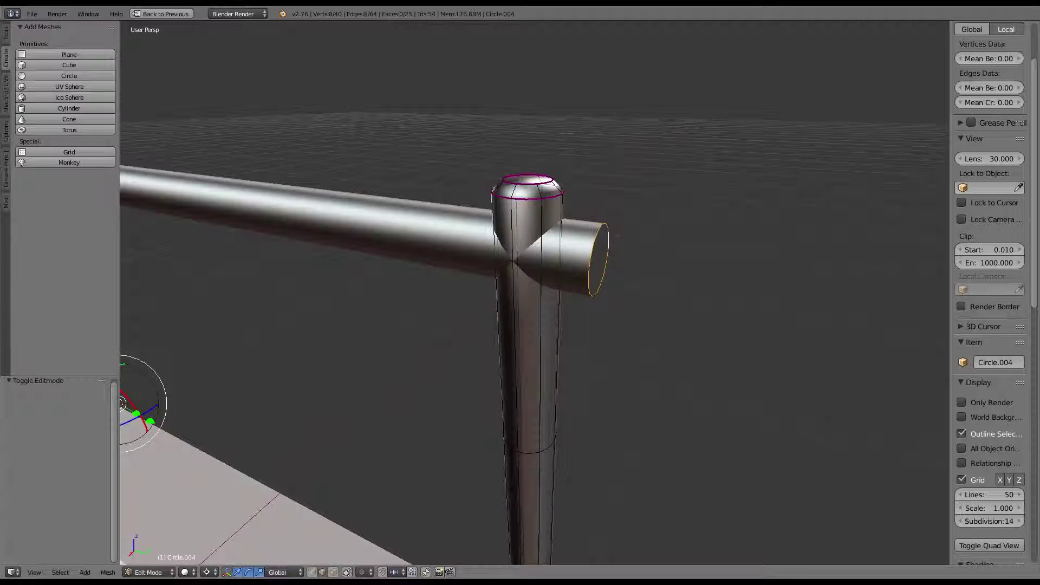
pyautogui.click(205, 572)
pyautogui.click(234, 535)
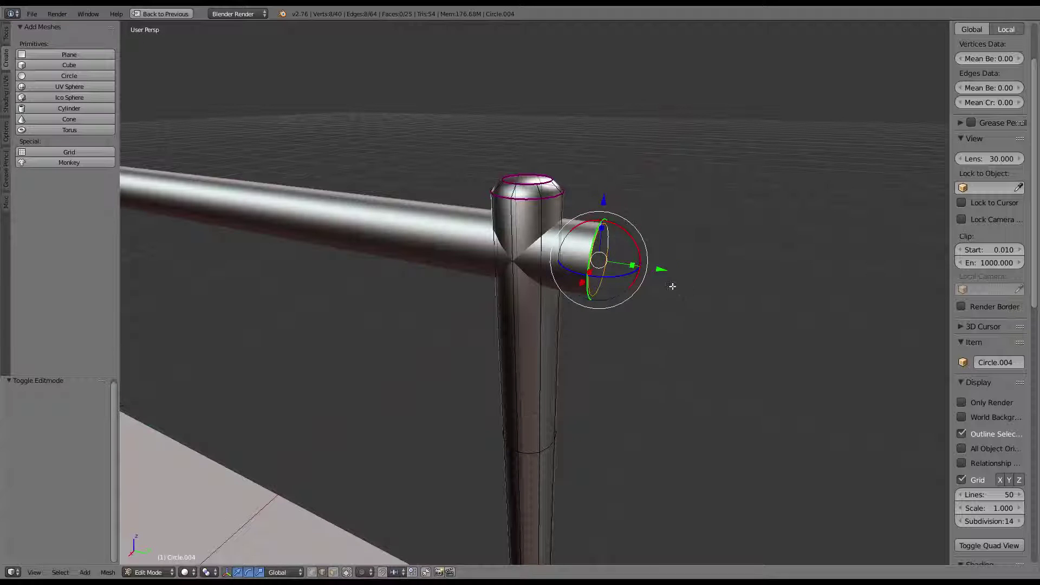
pyautogui.press('e')
pyautogui.press('y')
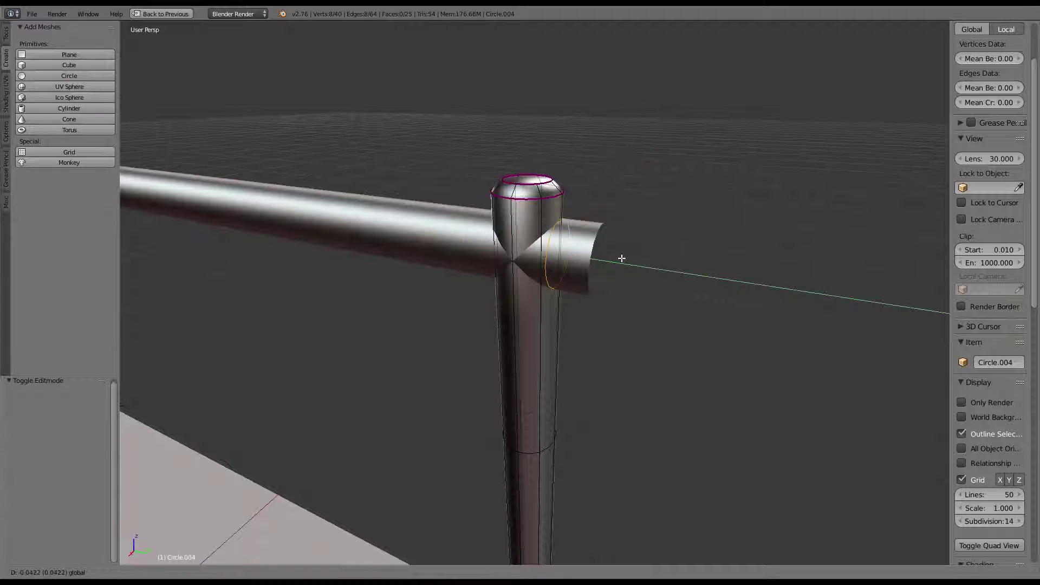
pyautogui.click(621, 258)
# Move the end ring along Y and flatten it to zero on Y
pyautogui.moveTo(562, 202); pyautogui.dragTo(538, 264, button='middle')
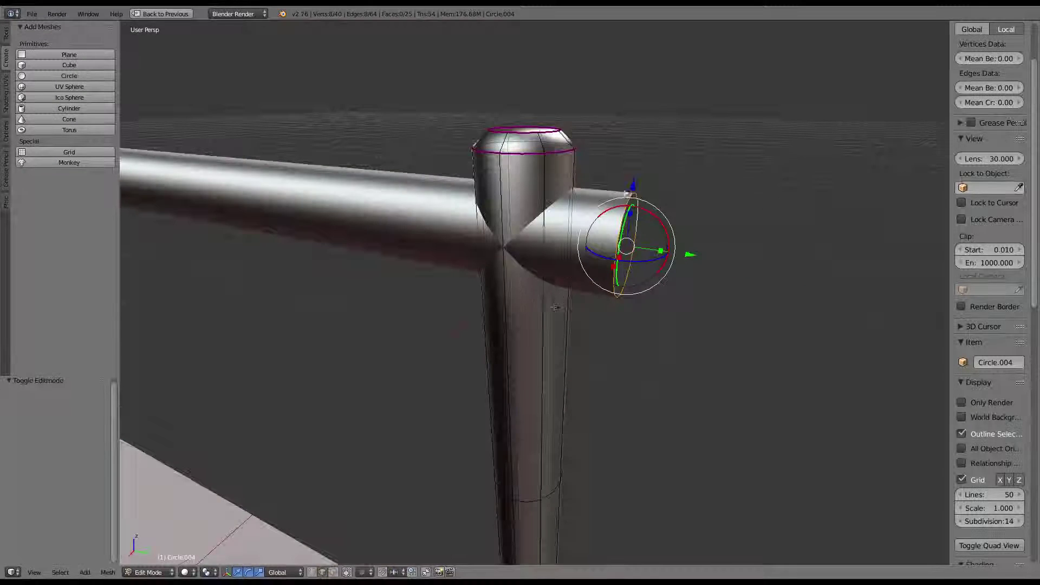
pyautogui.moveTo(556, 307)
pyautogui.mouseDown(button='middle')
pyautogui.moveTo(463, 139)
pyautogui.moveTo(622, 132)
pyautogui.moveTo(549, 182)
pyautogui.mouseUp(button='middle')
pyautogui.scroll(-3, 530, 135)
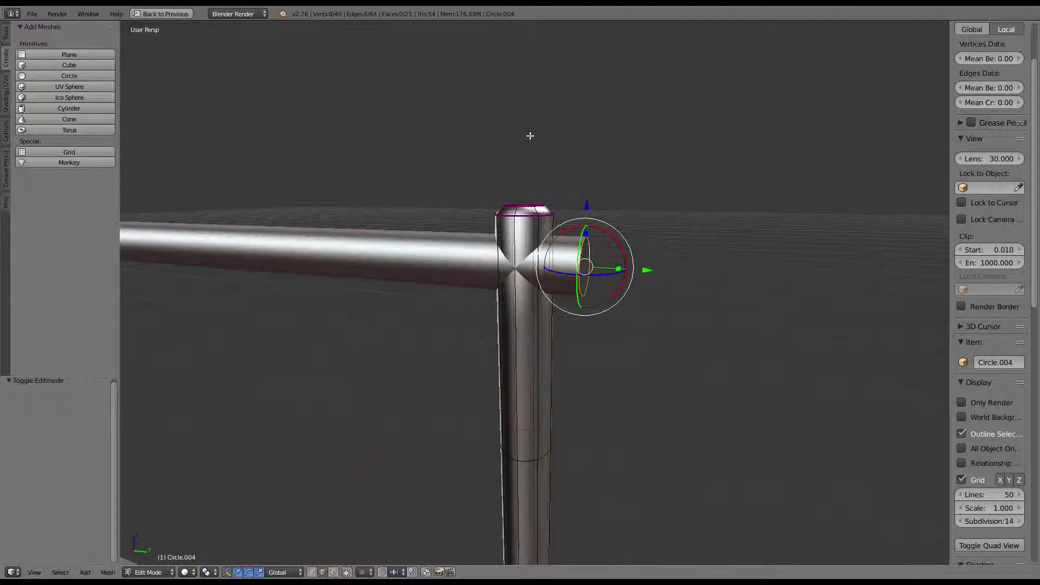
pyautogui.scroll(-3, 530, 135)
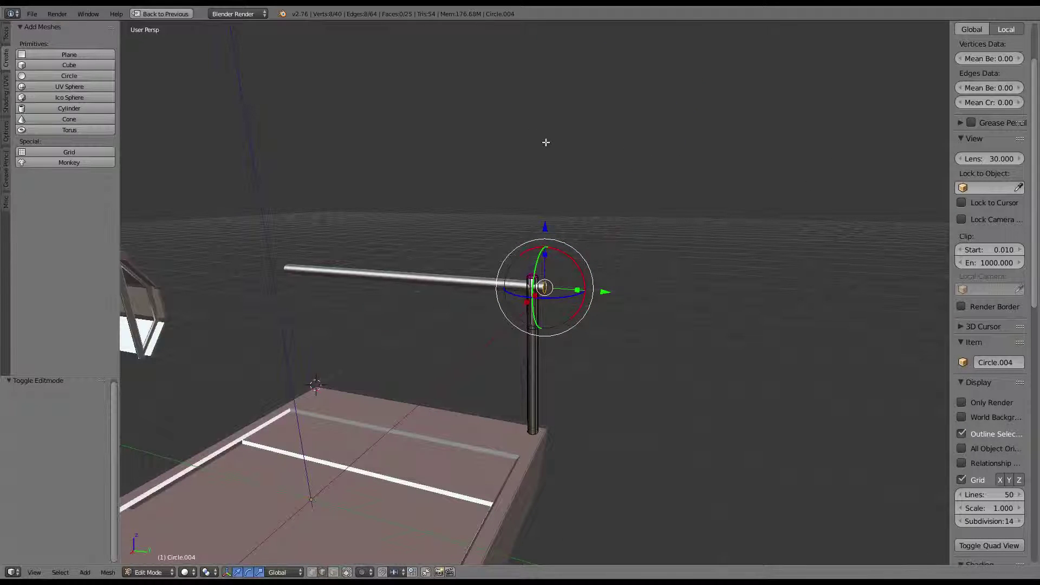
pyautogui.scroll(1, 519, 460)
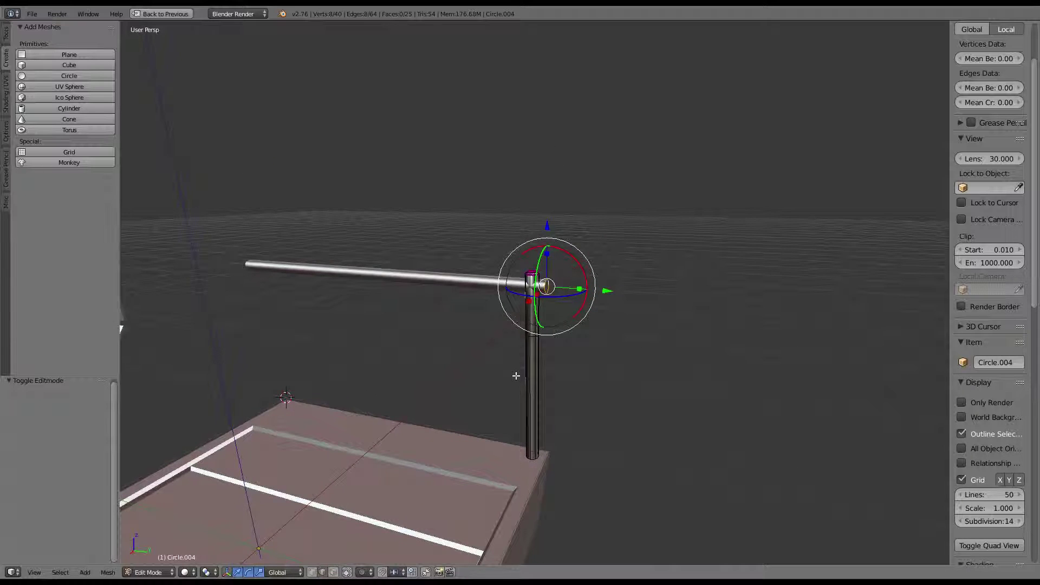
pyautogui.moveTo(515, 375)
pyautogui.mouseDown(button='middle')
pyautogui.moveTo(427, 336)
pyautogui.moveTo(494, 343)
pyautogui.moveTo(487, 355)
pyautogui.mouseUp(button='middle')
pyautogui.scroll(4, 487, 355)
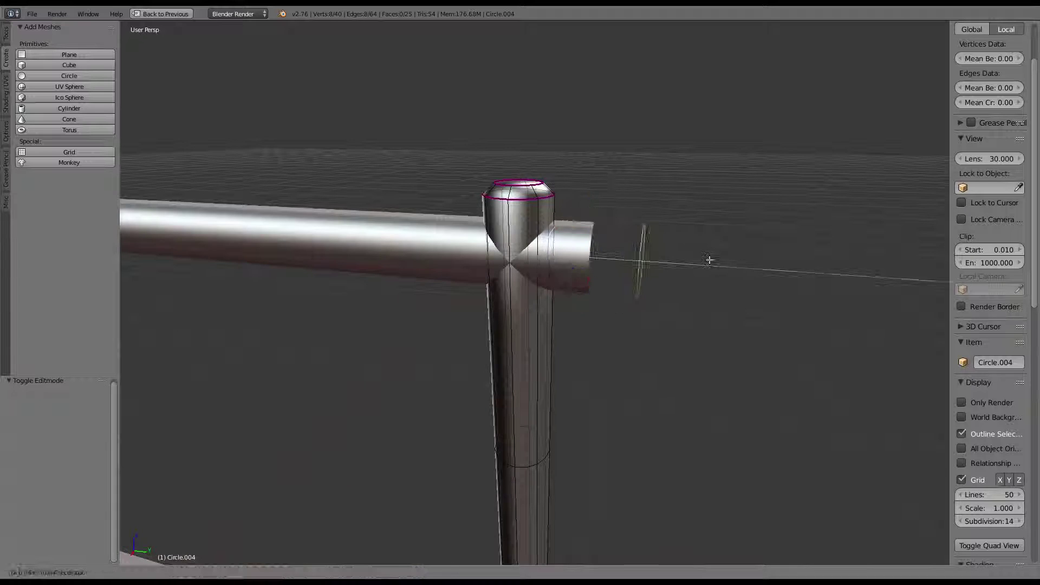
pyautogui.click(710, 260)
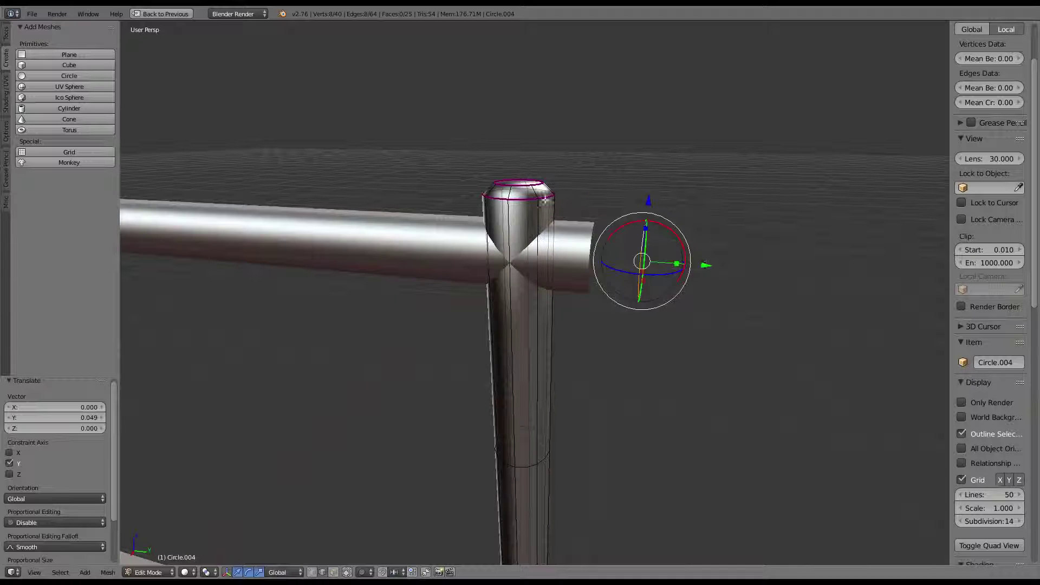
pyautogui.click(211, 570)
pyautogui.click(234, 509)
pyautogui.press('s')
pyautogui.press('y')
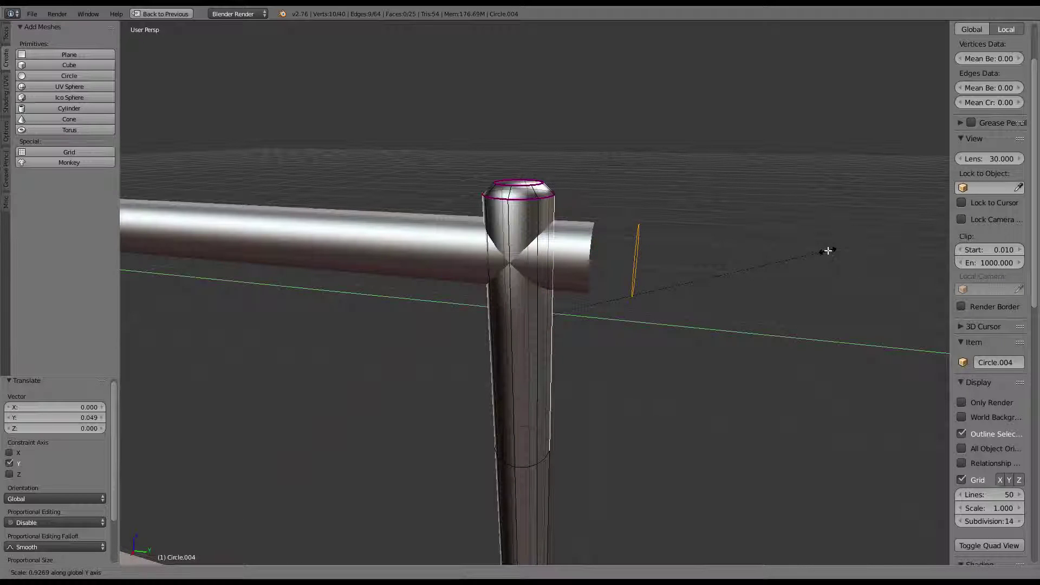
pyautogui.press('Return')
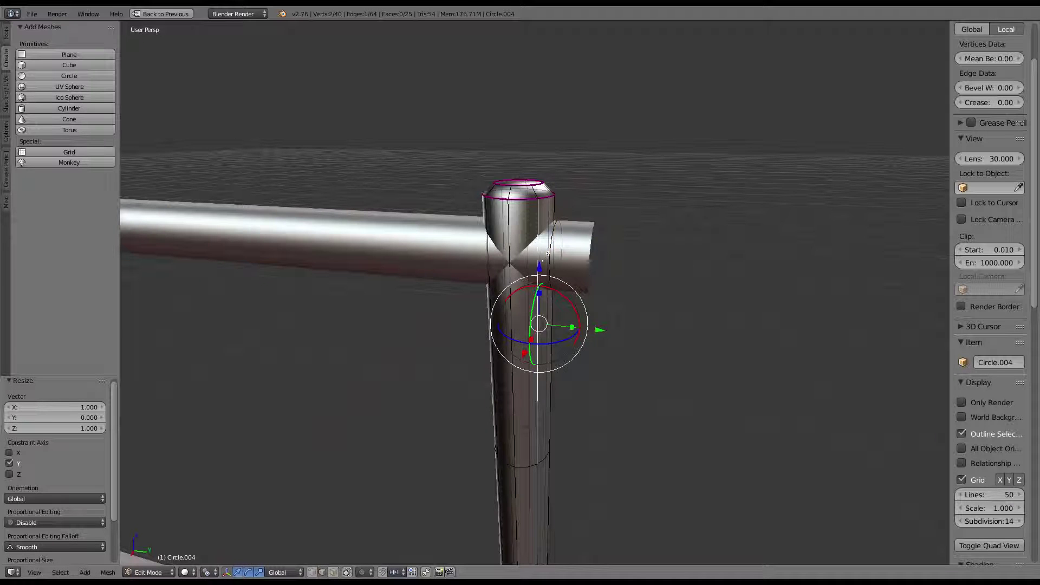
# Duplicate the collar ring along Y across the post and flatten the copy to zero on Y
pyautogui.rightClick(551, 248)
pyautogui.hotkey('ctrl', 'l')
pyautogui.moveTo(551, 248); pyautogui.dragTo(549, 228, button='middle')
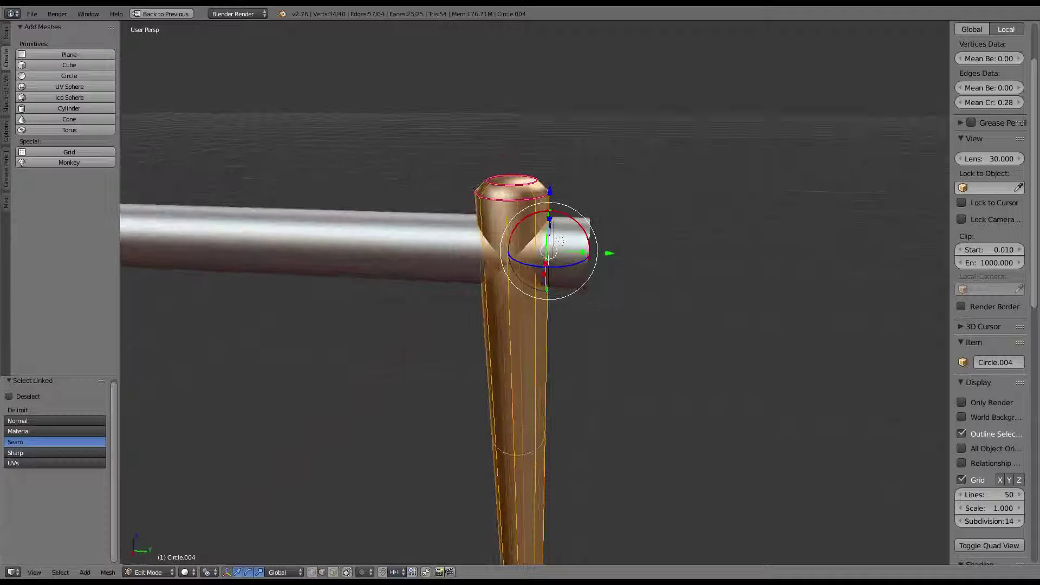
pyautogui.scroll(3, 549, 222)
pyautogui.scroll(-3, 550, 222)
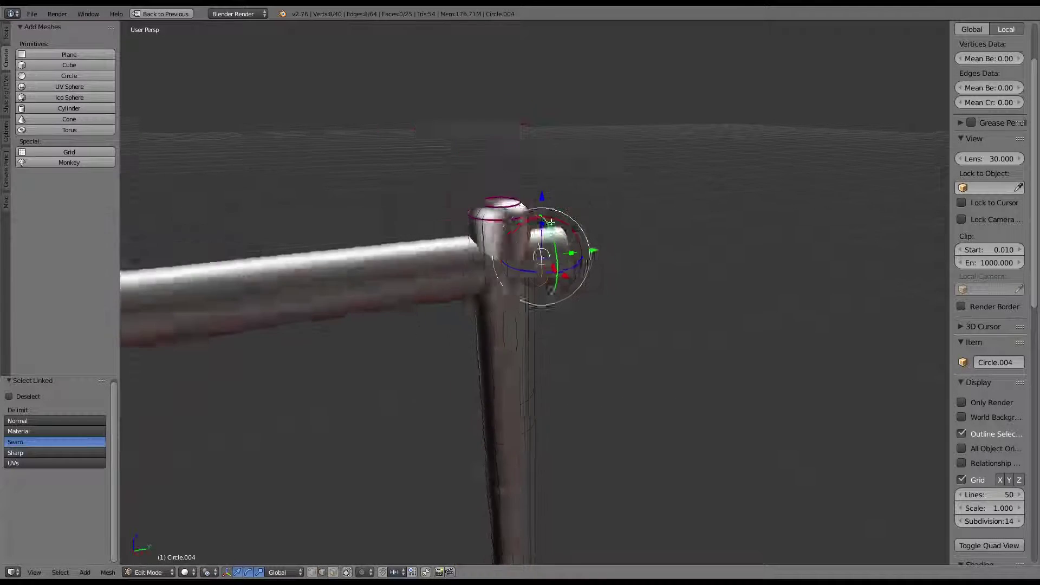
pyautogui.hotkey('shift', 'd')
pyautogui.press('y')
pyautogui.press('Return')
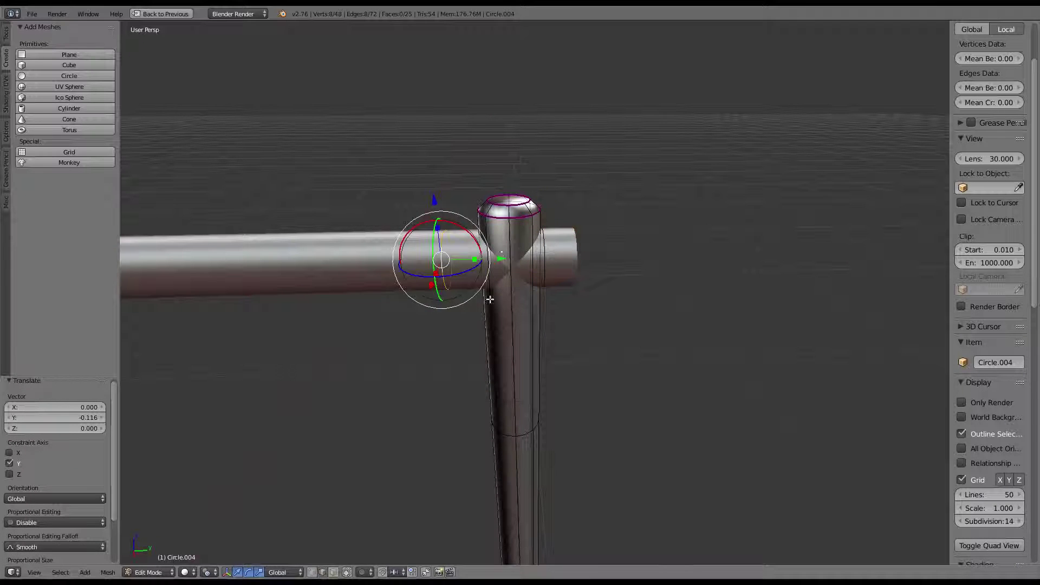
pyautogui.keyDown('shift'); pyautogui.rightClick(486, 330); pyautogui.keyUp('shift')
pyautogui.press('s')
pyautogui.press('y')
pyautogui.press('Return')
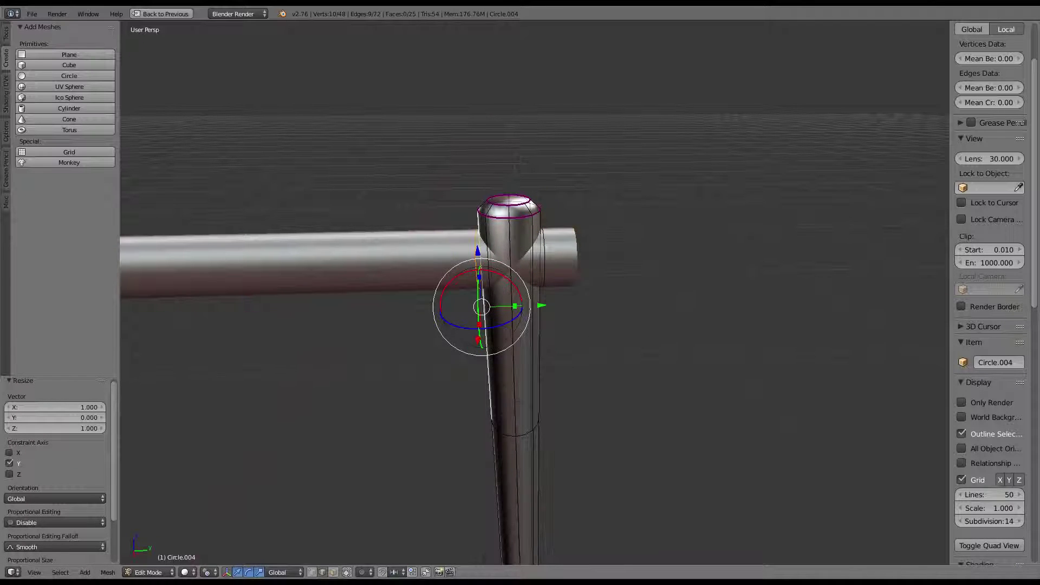
pyautogui.scroll(3, 704, 234)
pyautogui.moveTo(704, 234)
pyautogui.mouseDown(button='middle')
pyautogui.moveTo(632, 232)
pyautogui.moveTo(657, 214)
pyautogui.moveTo(807, 233)
pyautogui.moveTo(729, 273)
pyautogui.mouseUp(button='middle')
pyautogui.scroll(2, 632, 232)
pyautogui.rightClick(663, 209)
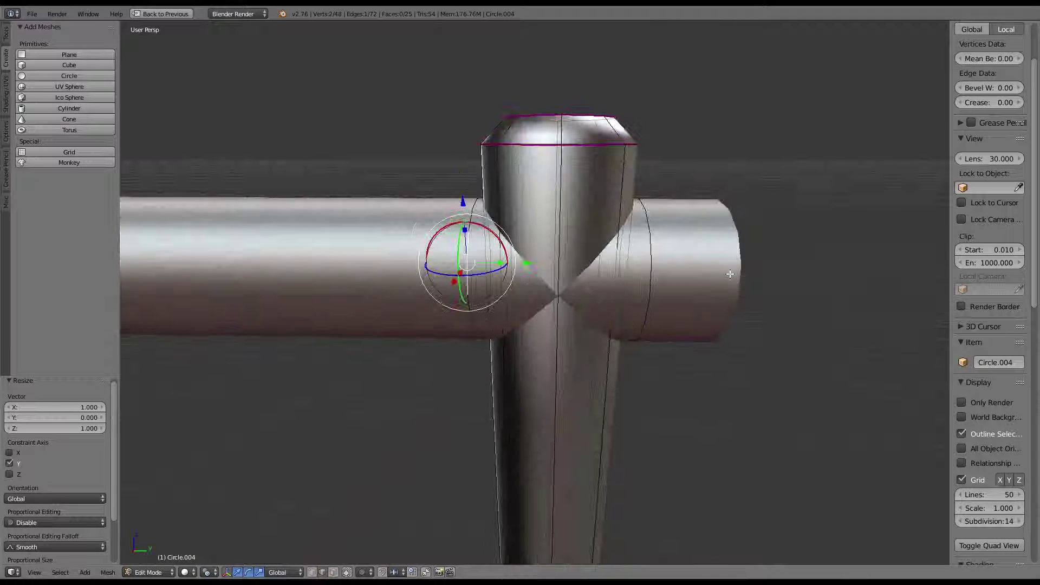
# Scale the linked sleeve rings up to 1.14
pyautogui.rightClick(653, 255)
pyautogui.hotkey('ctrl', 'l')
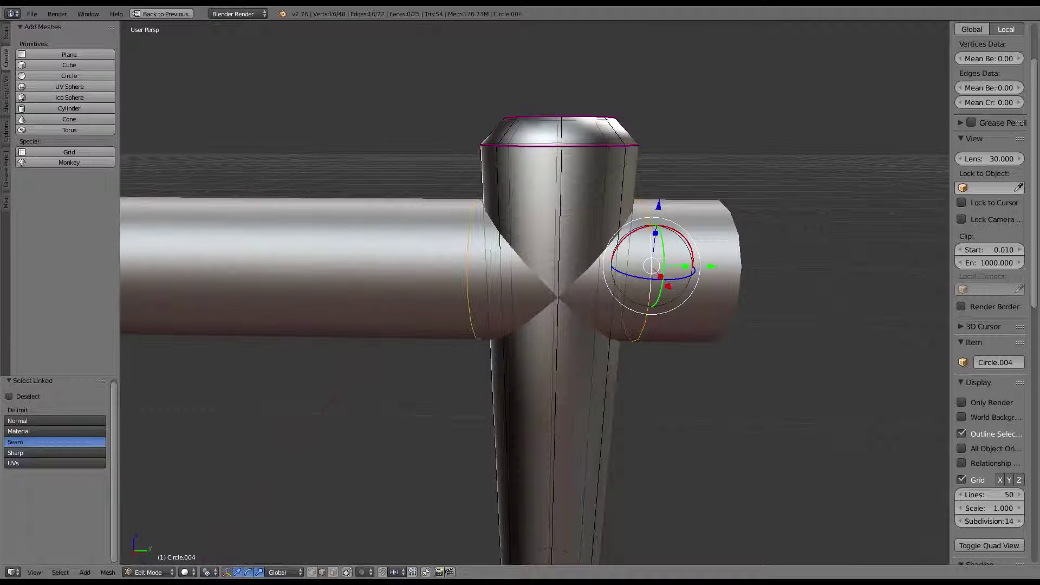
pyautogui.press('.')
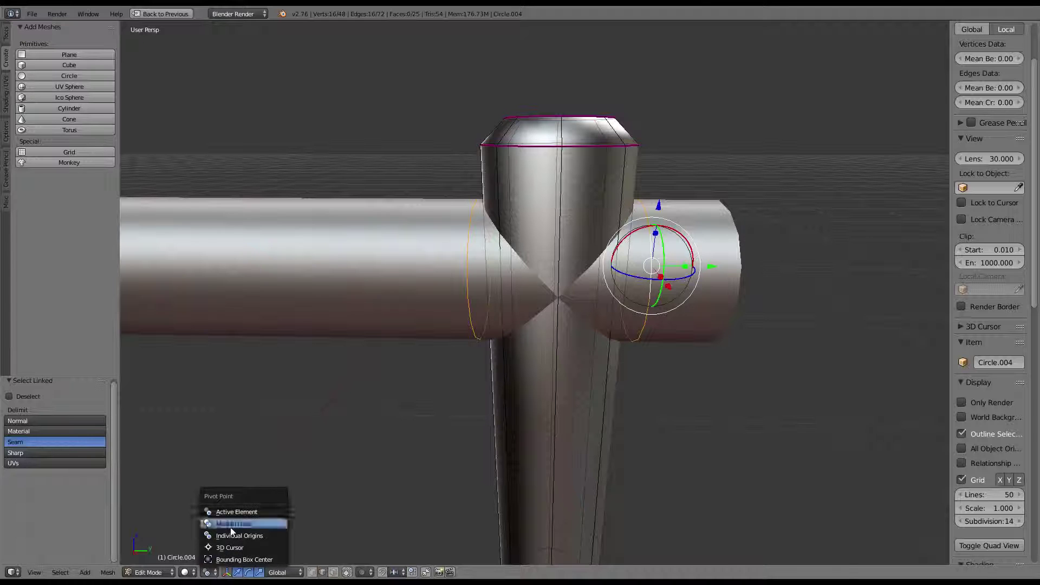
pyautogui.click(233, 522)
pyautogui.press('s')
pyautogui.press('x')
pyautogui.click(787, 304)
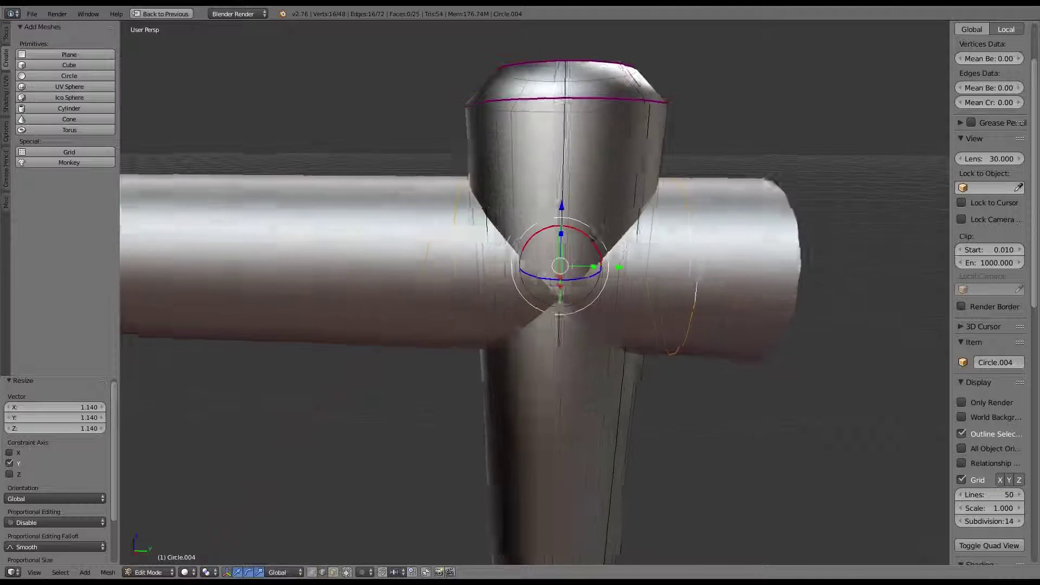
pyautogui.moveTo(689, 287)
pyautogui.mouseDown(button='middle')
pyautogui.moveTo(601, 259)
pyautogui.moveTo(489, 290)
pyautogui.mouseUp(button='middle')
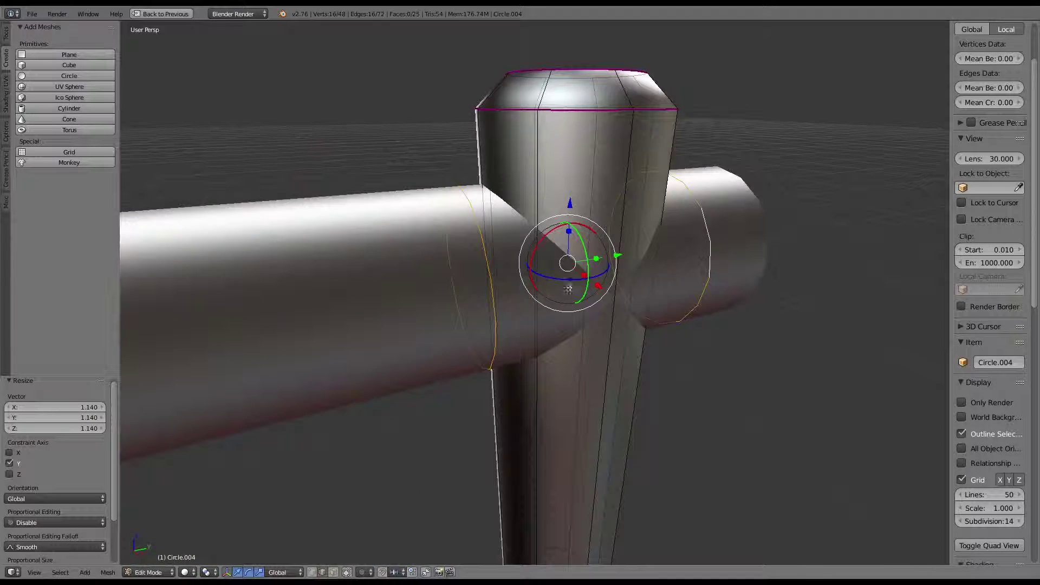
# Fill a face between two edges beside the post, then return to Object Mode
pyautogui.rightClick(490, 290)
pyautogui.rightClick(494, 400)
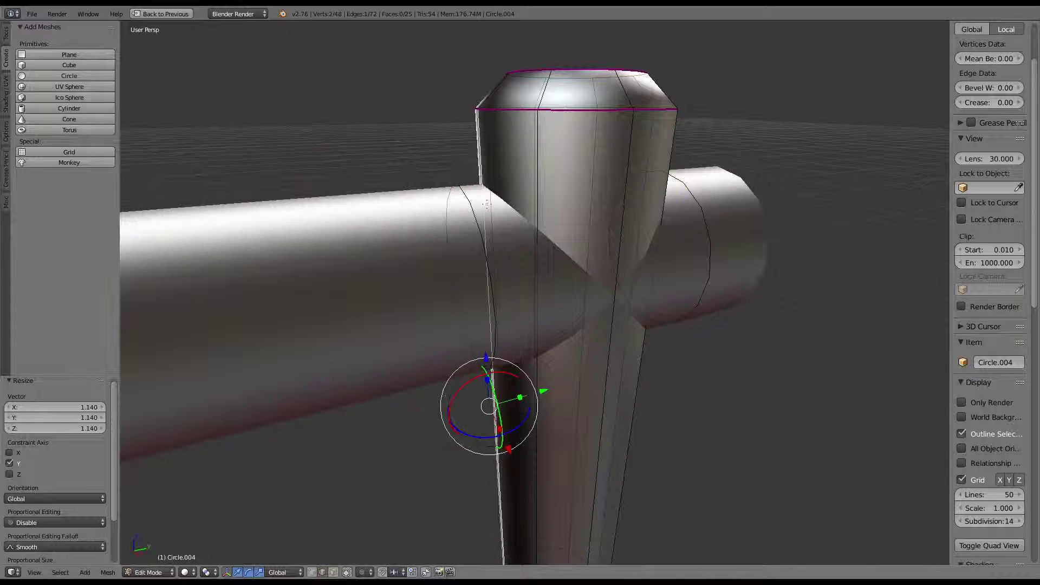
pyautogui.rightClick(476, 212)
pyautogui.keyDown('shift'); pyautogui.rightClick(687, 186); pyautogui.keyUp('shift')
pyautogui.press('f')
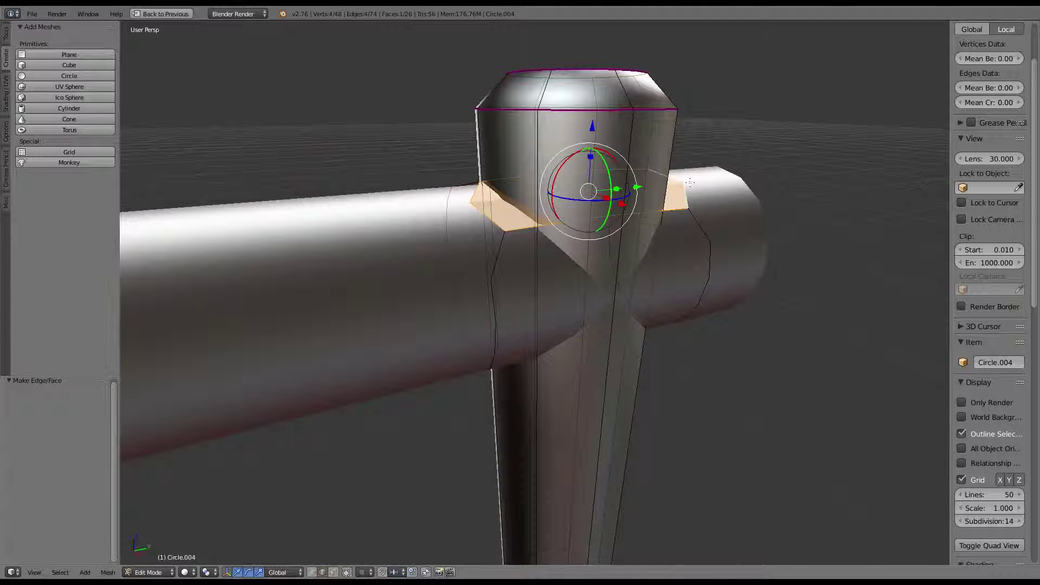
pyautogui.rightClick(528, 225)
pyautogui.rightClick(489, 254)
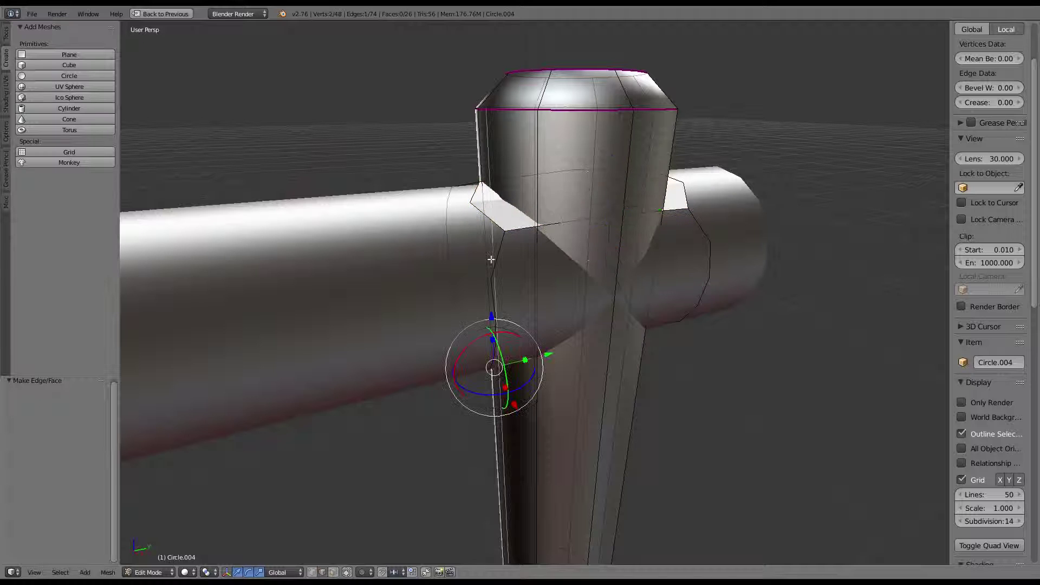
pyautogui.press('Tab')
# Hide everything but the post and fill the first gaps beside it with faces
pyautogui.hotkey('shift', 'h')
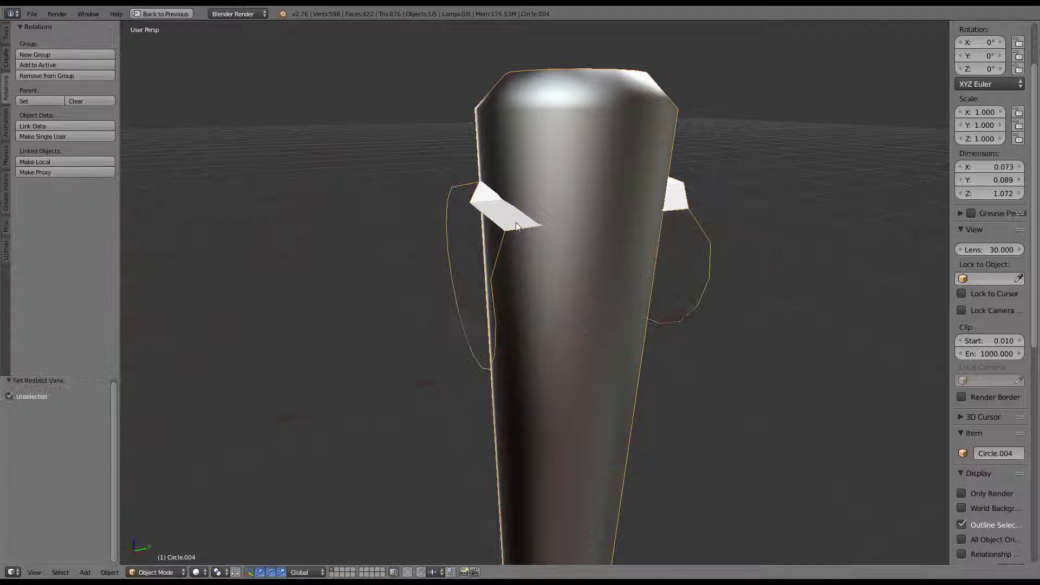
pyautogui.press('Tab')
pyautogui.keyDown('shift'); pyautogui.rightClick(707, 289); pyautogui.keyUp('shift')
pyautogui.press('f')
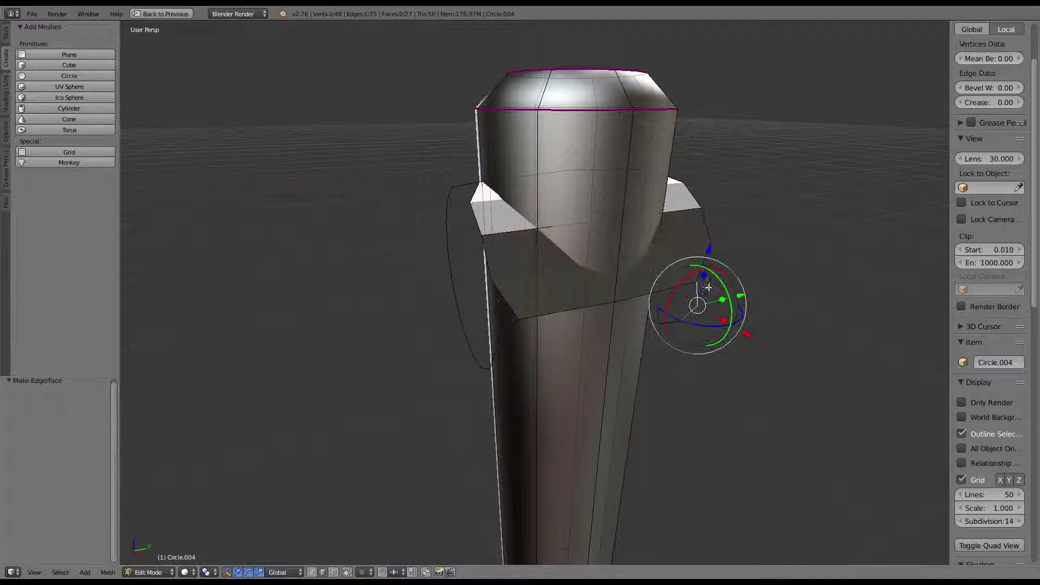
pyautogui.keyDown('shift'); pyautogui.rightClick(517, 325); pyautogui.keyUp('shift')
pyautogui.press('f')
pyautogui.moveTo(517, 325); pyautogui.dragTo(650, 321, button='middle')
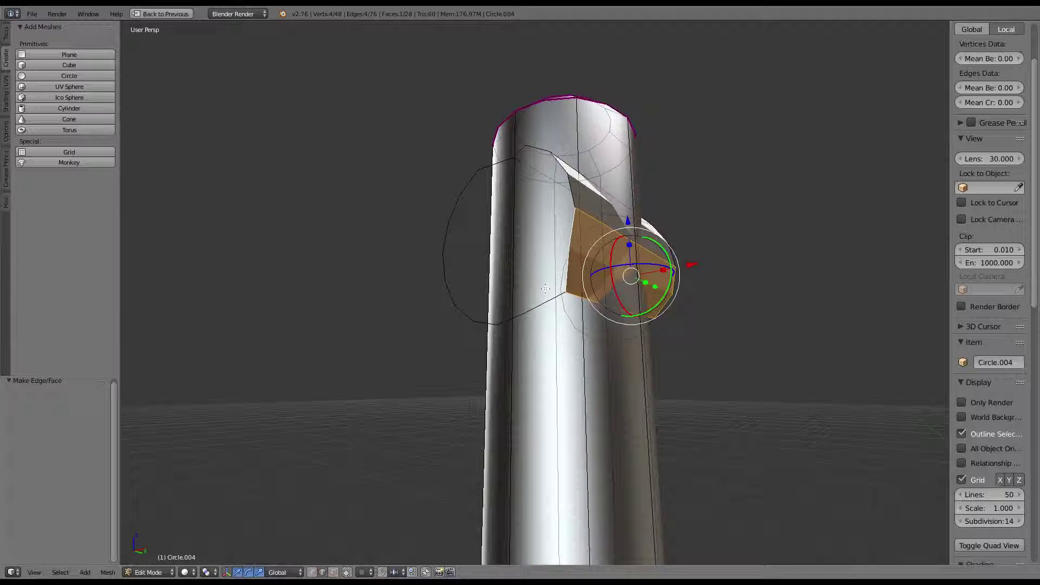
pyautogui.keyDown('shift'); pyautogui.rightClick(651, 320); pyautogui.keyUp('shift')
pyautogui.press('f')
# Fill the remaining gaps between collar and post with faces from their corner vertices
pyautogui.moveTo(502, 283); pyautogui.dragTo(517, 330, button='middle')
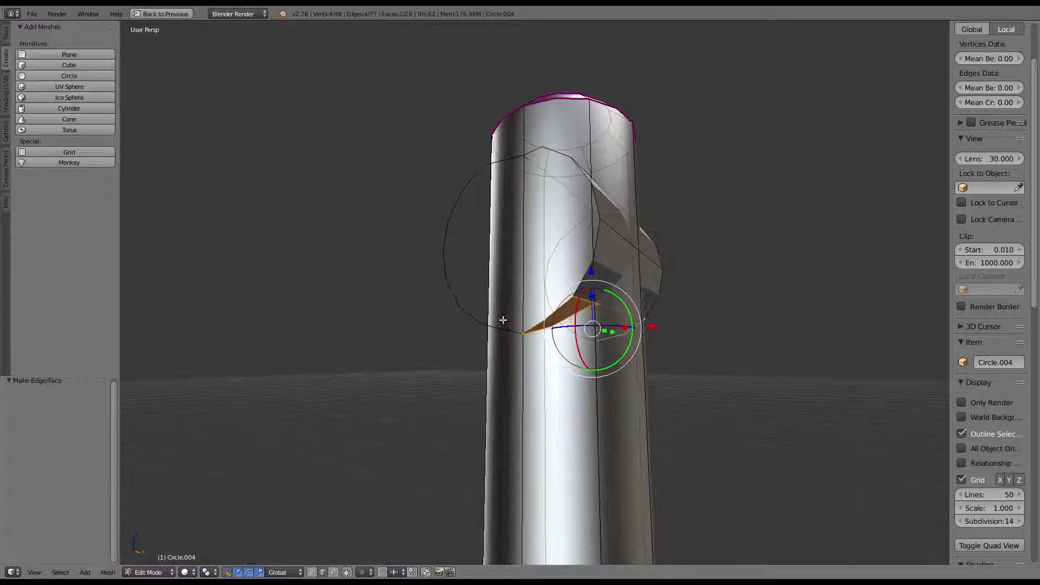
pyautogui.keyDown('shift'); pyautogui.rightClick(517, 330); pyautogui.keyUp('shift')
pyautogui.keyDown('shift'); pyautogui.rightClick(569, 321); pyautogui.keyUp('shift')
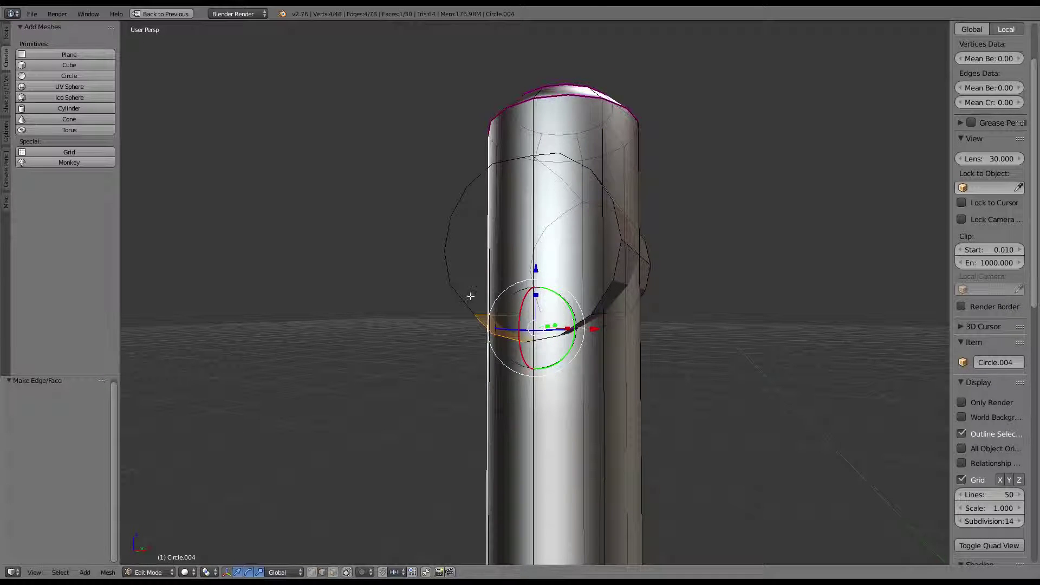
pyautogui.rightClick(447, 290)
pyautogui.keyDown('shift'); pyautogui.rightClick(547, 291); pyautogui.keyUp('shift')
pyautogui.press('f')
pyautogui.rightClick(451, 217)
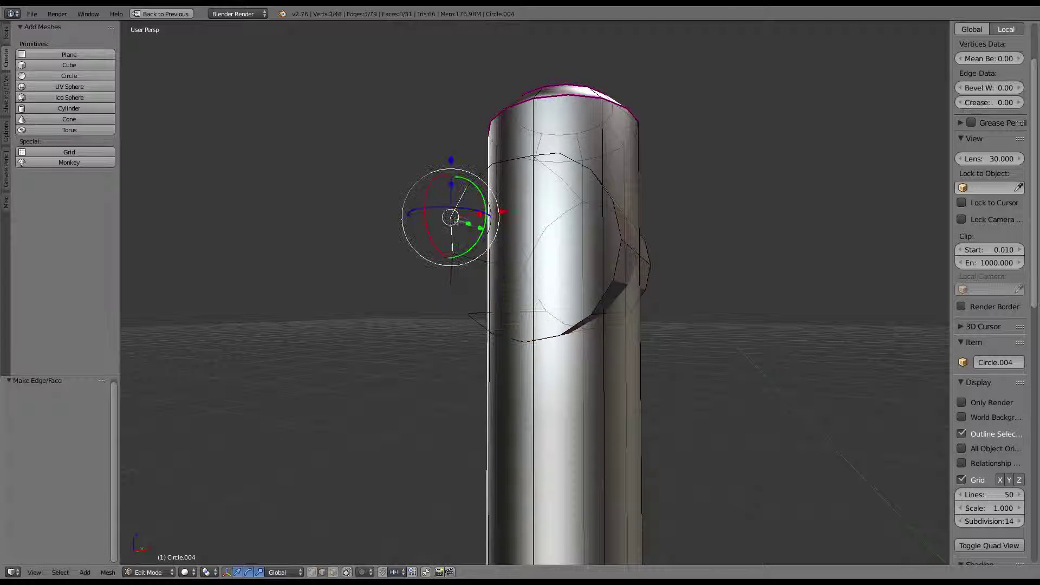
pyautogui.keyDown('shift'); pyautogui.rightClick(561, 333); pyautogui.keyUp('shift')
pyautogui.keyDown('shift'); pyautogui.rightClick(559, 154); pyautogui.keyUp('shift')
pyautogui.keyDown('shift'); pyautogui.rightClick(445, 213); pyautogui.keyUp('shift')
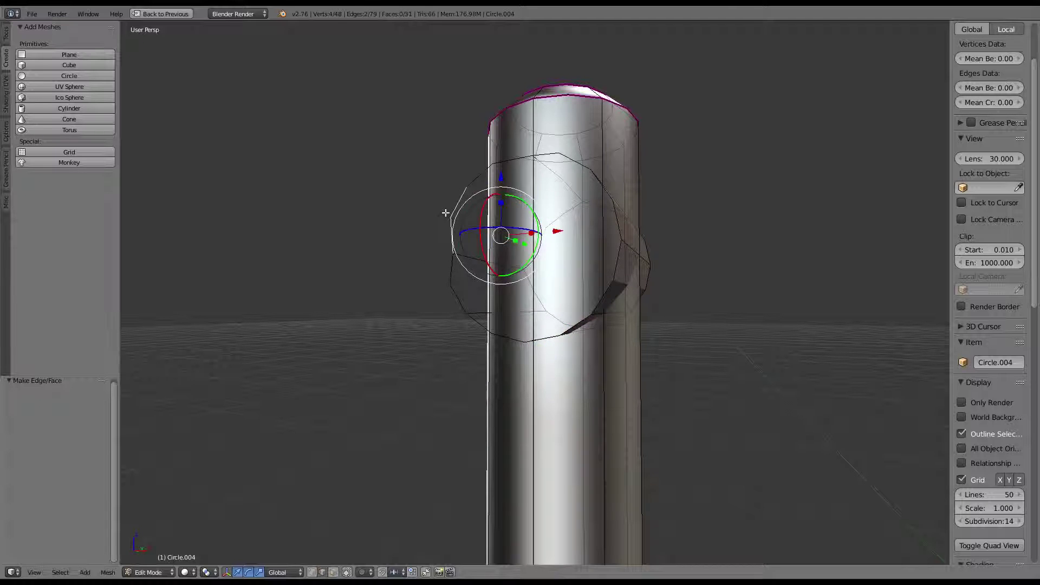
pyautogui.press('f')
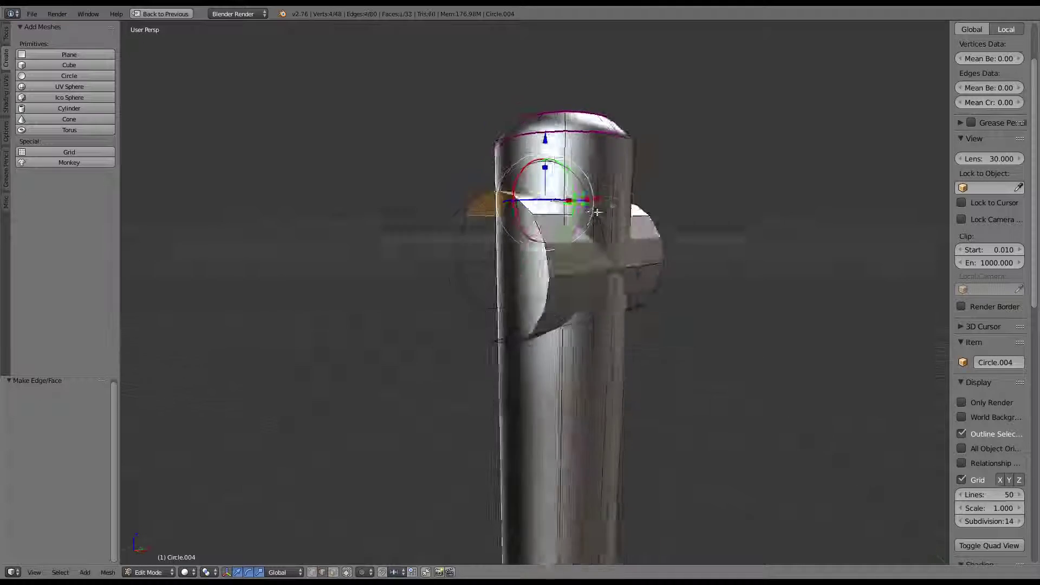
# Inset the connected collar faces with thickness 0
pyautogui.hotkey('ctrl', 'l')
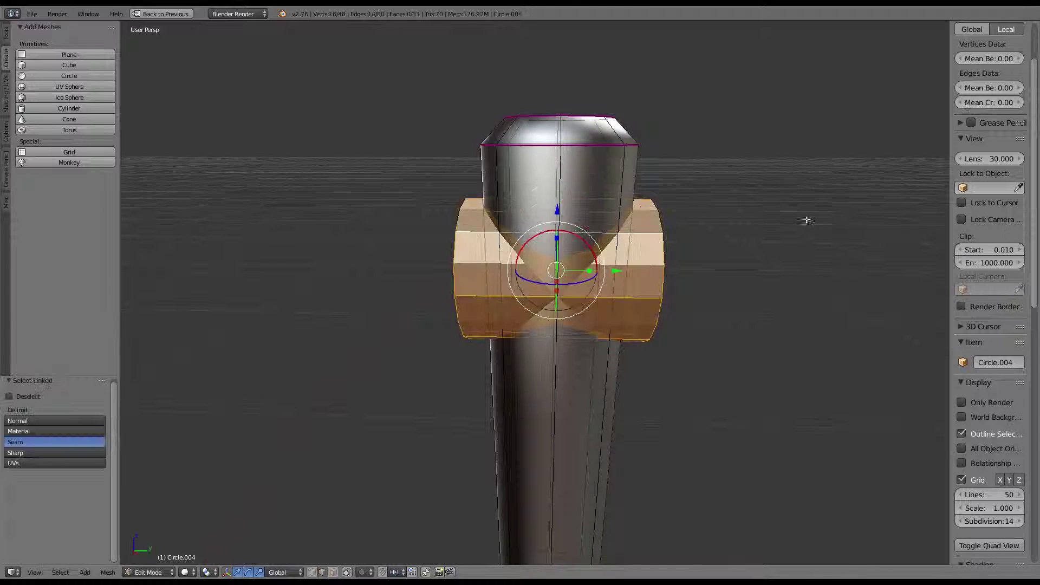
pyautogui.moveTo(806, 220); pyautogui.dragTo(763, 214, button='middle')
pyautogui.hotkey('ctrl', 'f')
pyautogui.click(764, 213)
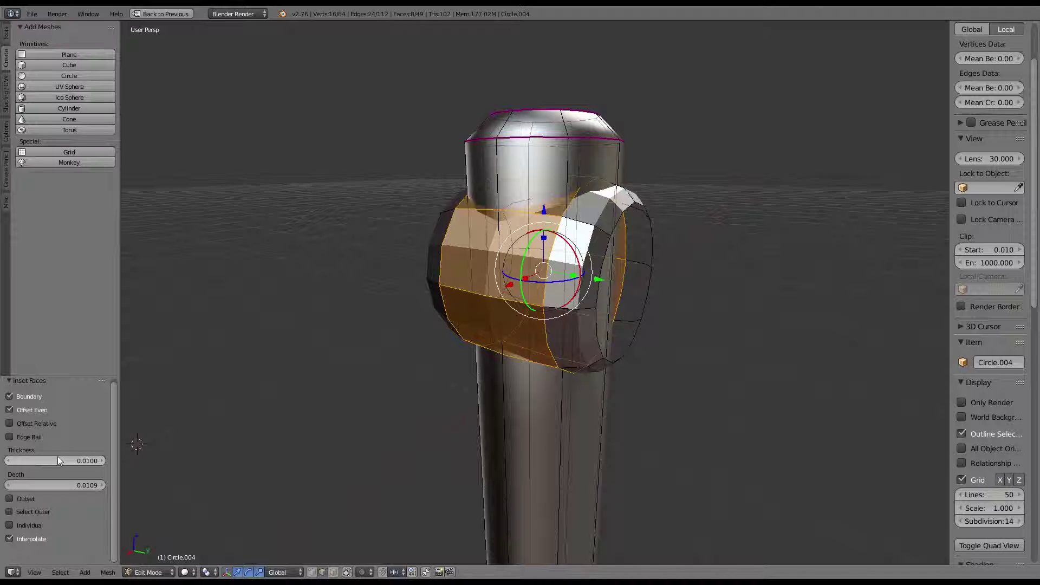
pyautogui.moveTo(57, 460); pyautogui.dragTo(32, 460)
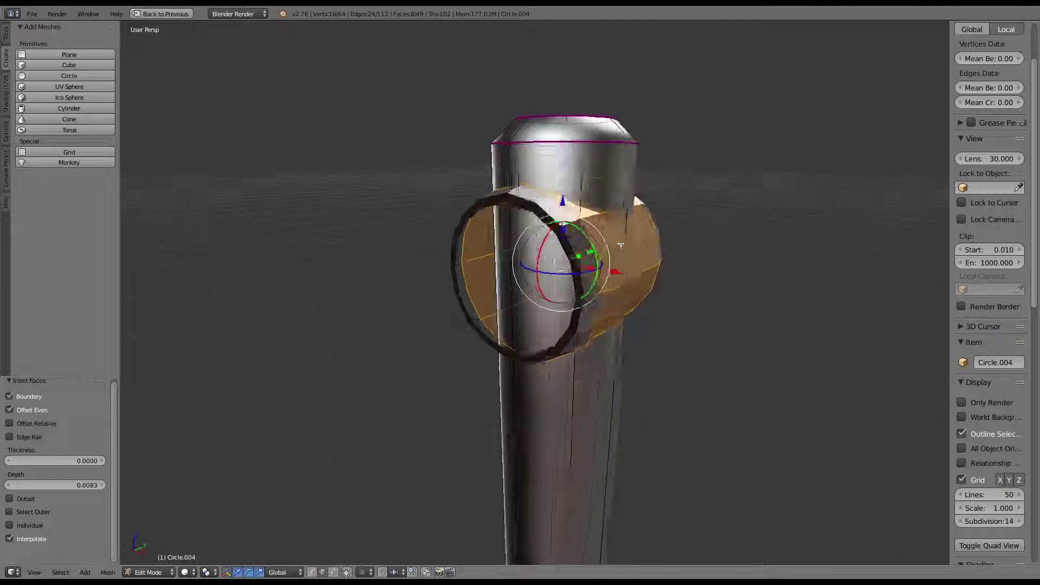
# Select the edge loop at the collar's open end
pyautogui.moveTo(680, 239)
pyautogui.mouseDown(button='middle')
pyautogui.moveTo(540, 233)
pyautogui.moveTo(641, 228)
pyautogui.moveTo(461, 236)
pyautogui.moveTo(556, 255)
pyautogui.moveTo(479, 230)
pyautogui.moveTo(558, 187)
pyautogui.moveTo(621, 229)
pyautogui.moveTo(520, 230)
pyautogui.moveTo(607, 217)
pyautogui.mouseUp(button='middle')
pyautogui.keyDown('alt'); pyautogui.rightClick(561, 182); pyautogui.keyUp('alt')
pyautogui.keyDown('alt'); pyautogui.rightClick(640, 201); pyautogui.keyUp('alt')
# Extrude the end ring, flatten it to zero on Y, and remove doubles
pyautogui.press('e')
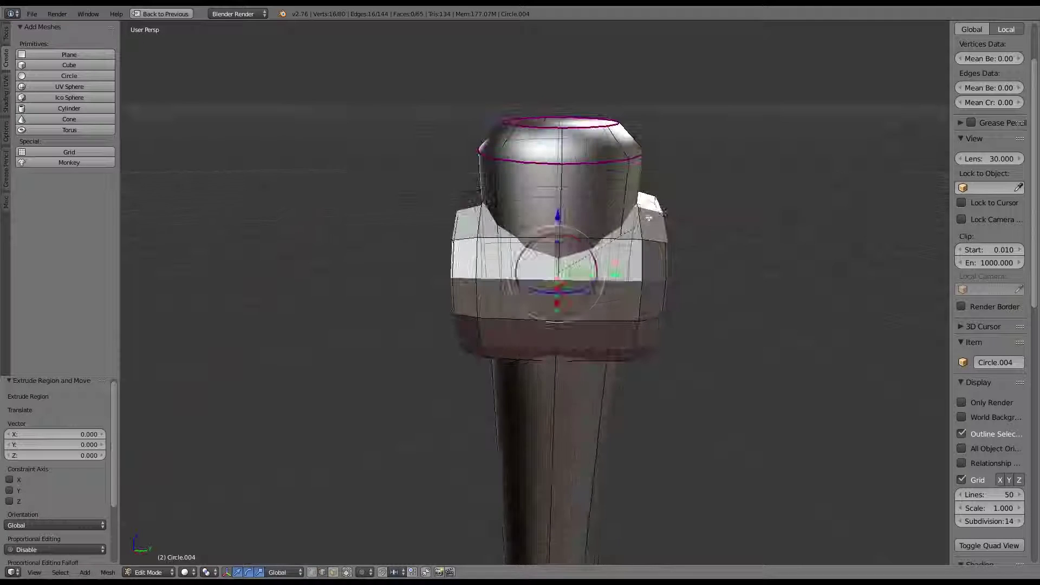
pyautogui.press('s')
pyautogui.press('y')
pyautogui.press('Return')
pyautogui.press('w')
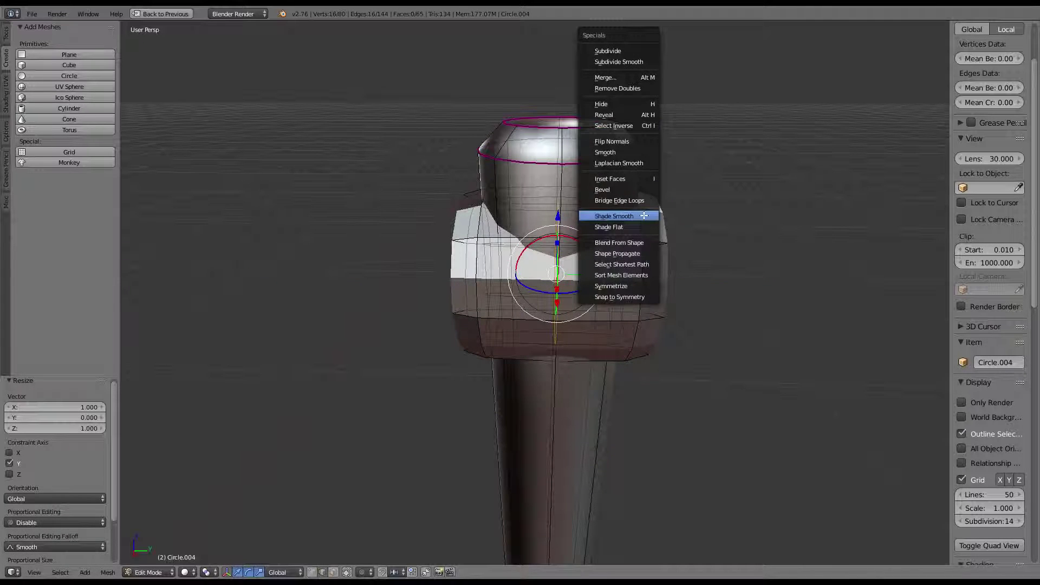
pyautogui.click(643, 92)
pyautogui.moveTo(596, 244); pyautogui.dragTo(628, 280, button='middle')
pyautogui.press('Tab')
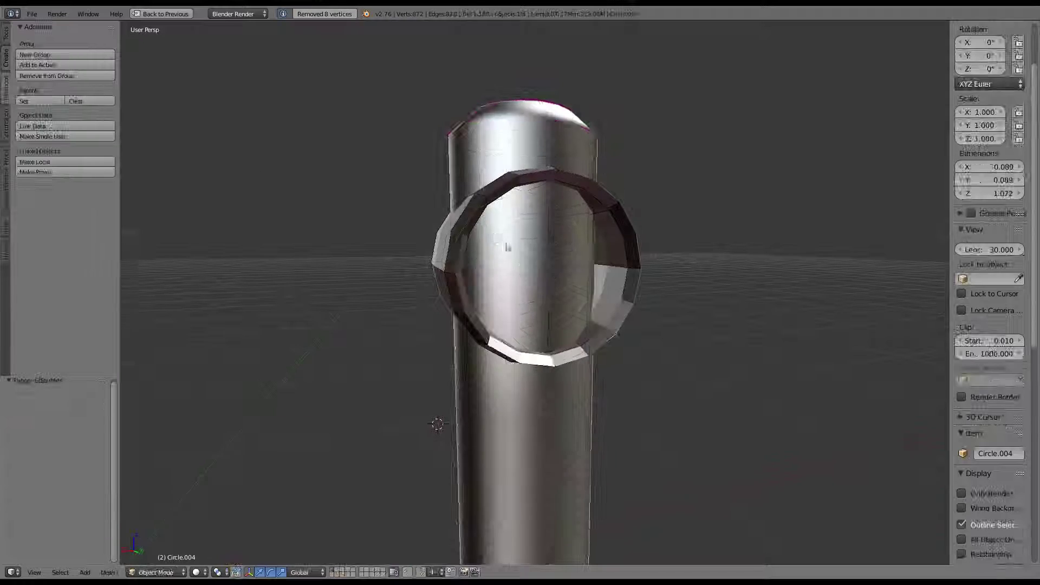
# Select the collar face loops' boundary, grow it, and shade the collar smooth
pyautogui.press('Tab')
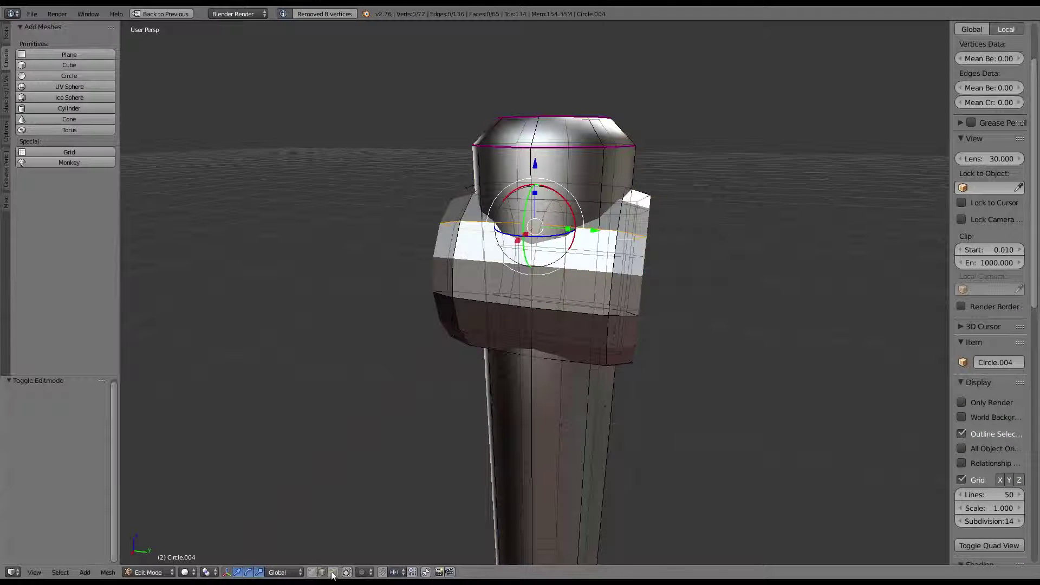
pyautogui.click(333, 574)
pyautogui.keyDown('alt'); pyautogui.click(446, 247); pyautogui.keyUp('alt')
pyautogui.keyDown('alt'); pyautogui.click(443, 252); pyautogui.keyUp('alt')
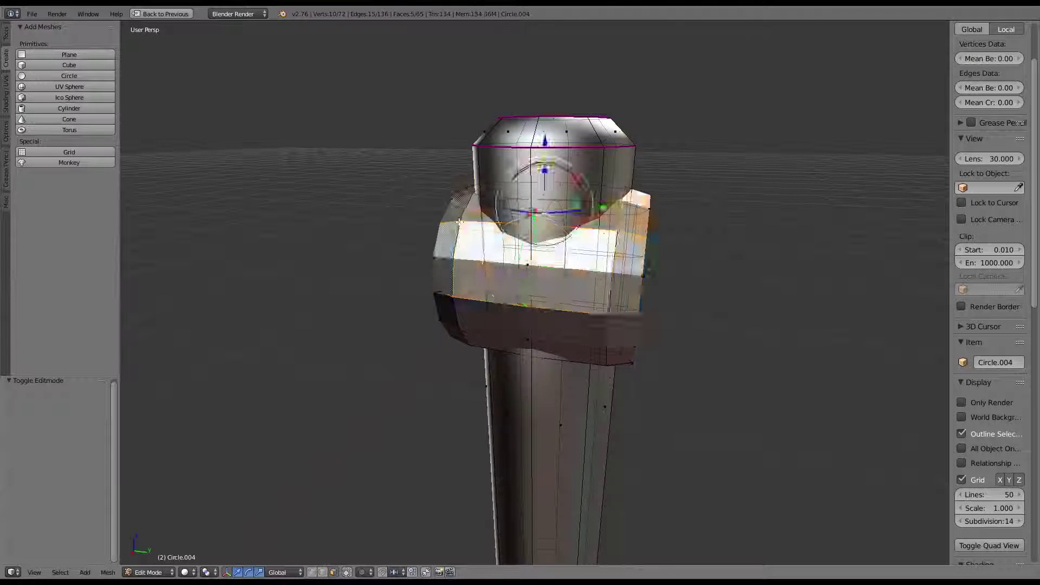
pyautogui.keyDown('alt'); pyautogui.click(447, 238); pyautogui.keyUp('alt')
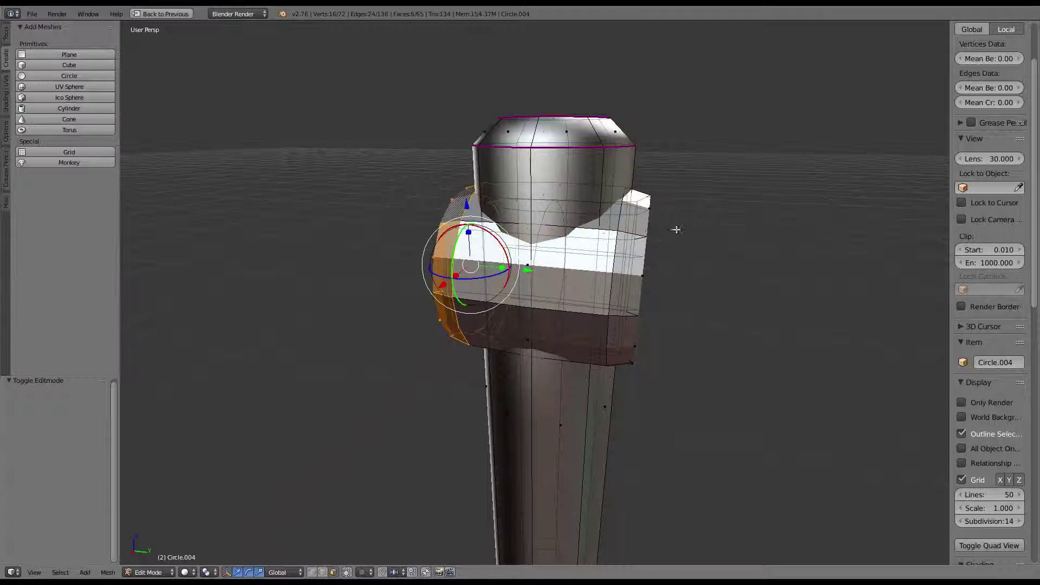
pyautogui.keyDown('alt'); pyautogui.keyDown('shift'); pyautogui.click(638, 235); pyautogui.keyUp('shift'); pyautogui.keyUp('alt')
pyautogui.hotkey('ctrl', 'e')
pyautogui.click(626, 285)
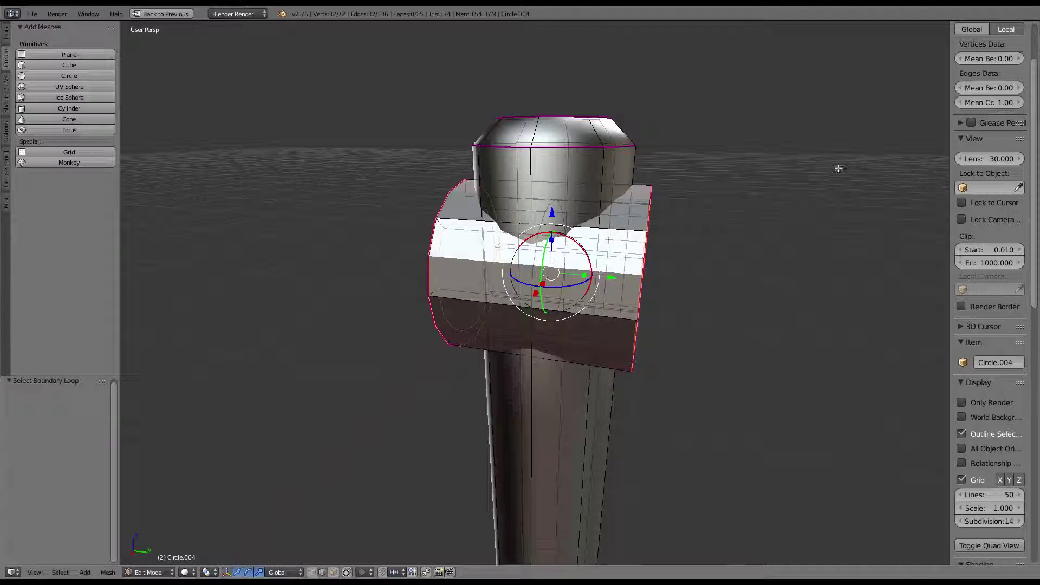
pyautogui.press('ctrl+KP_Add')
pyautogui.press('w')
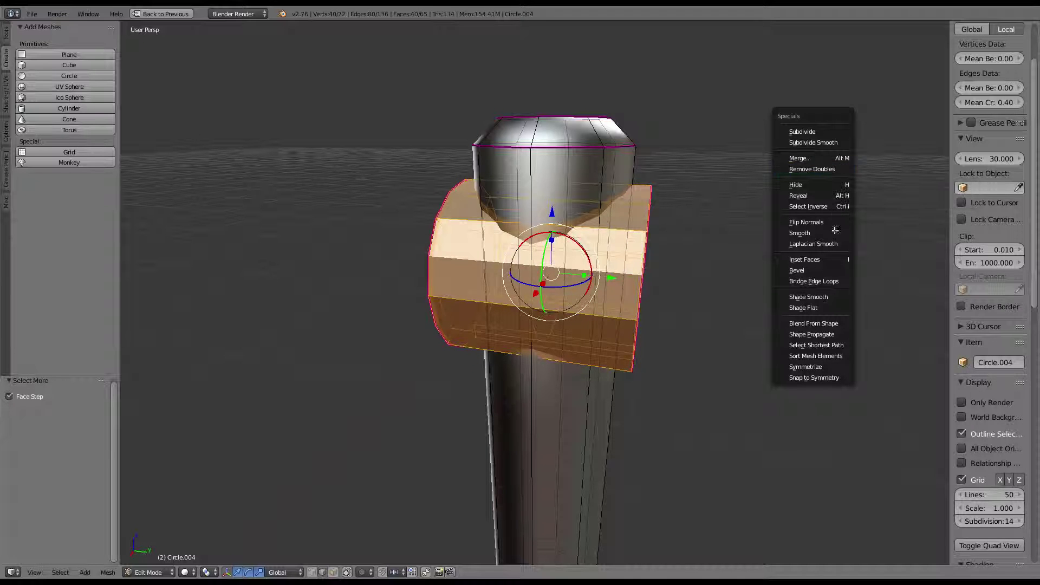
pyautogui.click(829, 292)
pyautogui.press('Tab')
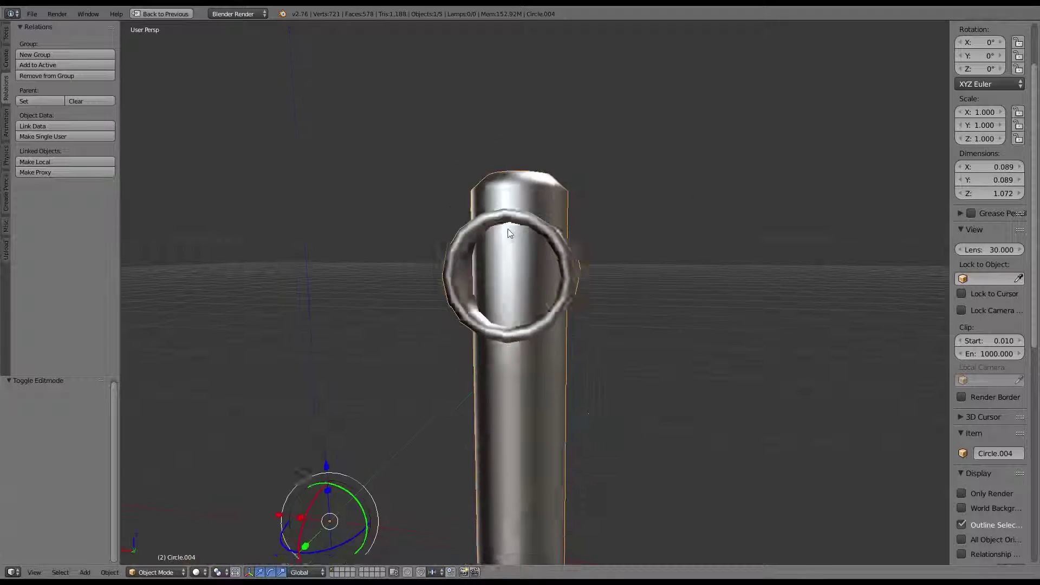
# Enlarge the collar's middle edge ring to about 1.03
pyautogui.moveTo(635, 253)
pyautogui.mouseDown(button='middle')
pyautogui.moveTo(644, 275)
pyautogui.moveTo(568, 255)
pyautogui.mouseUp(button='middle')
pyautogui.press('Tab')
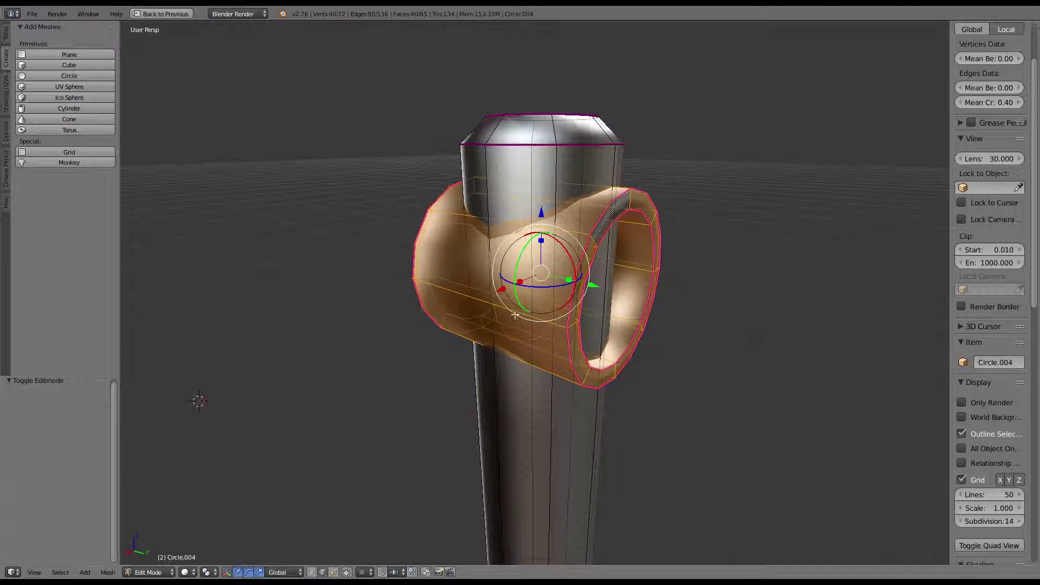
pyautogui.keyDown('ctrl'); pyautogui.keyDown('alt'); pyautogui.rightClick(511, 316); pyautogui.keyUp('alt'); pyautogui.keyUp('ctrl')
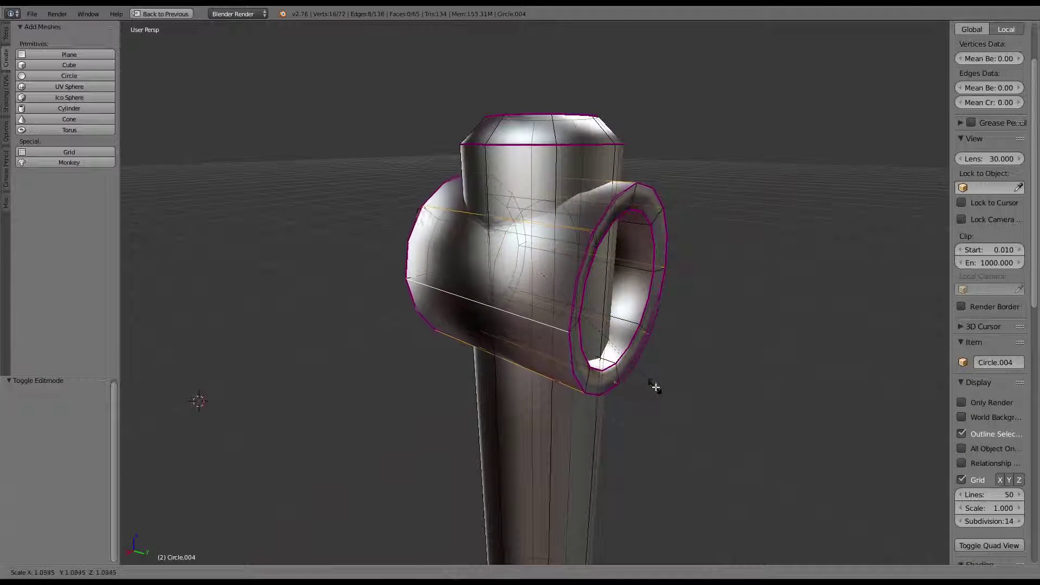
pyautogui.click(657, 425)
pyautogui.moveTo(657, 425); pyautogui.dragTo(573, 307, button='middle')
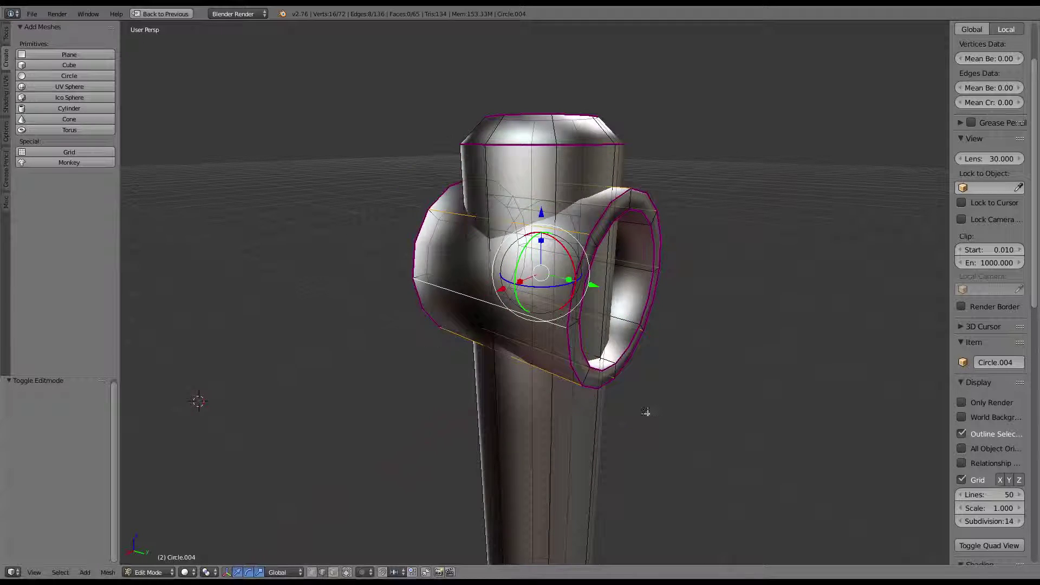
# Exit Edit Mode and orbit around the finished collar to inspect it
pyautogui.press('Tab')
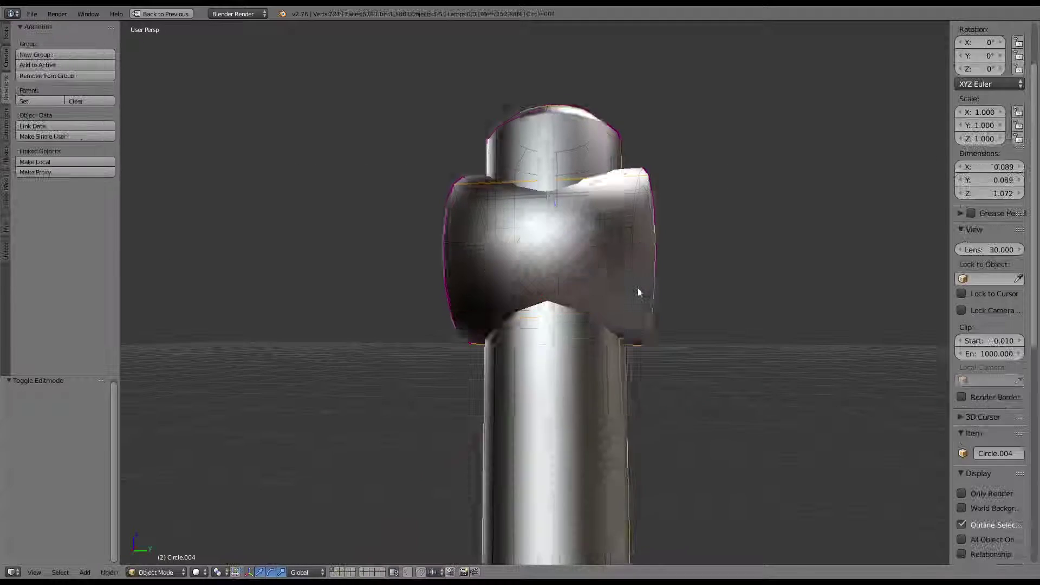
pyautogui.scroll(-8, 636, 295)
pyautogui.moveTo(636, 295)
pyautogui.mouseDown(button='middle')
pyautogui.moveTo(720, 318)
pyautogui.moveTo(501, 264)
pyautogui.moveTo(653, 198)
pyautogui.moveTo(568, 206)
pyautogui.moveTo(366, 191)
pyautogui.moveTo(417, 197)
pyautogui.moveTo(504, 232)
pyautogui.moveTo(602, 294)
pyautogui.moveTo(379, 234)
pyautogui.moveTo(388, 222)
pyautogui.moveTo(425, 248)
pyautogui.moveTo(572, 261)
pyautogui.moveTo(491, 324)
pyautogui.moveTo(580, 267)
pyautogui.moveTo(374, 274)
pyautogui.moveTo(502, 275)
pyautogui.moveTo(547, 323)
pyautogui.mouseUp(button='middle')
pyautogui.scroll(8, 690, 341)
pyautogui.scroll(-6, 412, 201)
# Inspect the horizontal rail, then select the post and enter Edit Mode
pyautogui.press('a')
pyautogui.rightClick(602, 294)
pyautogui.scroll(-4, 389, 221)
pyautogui.scroll(-2, 572, 261)
pyautogui.scroll(3, 502, 274)
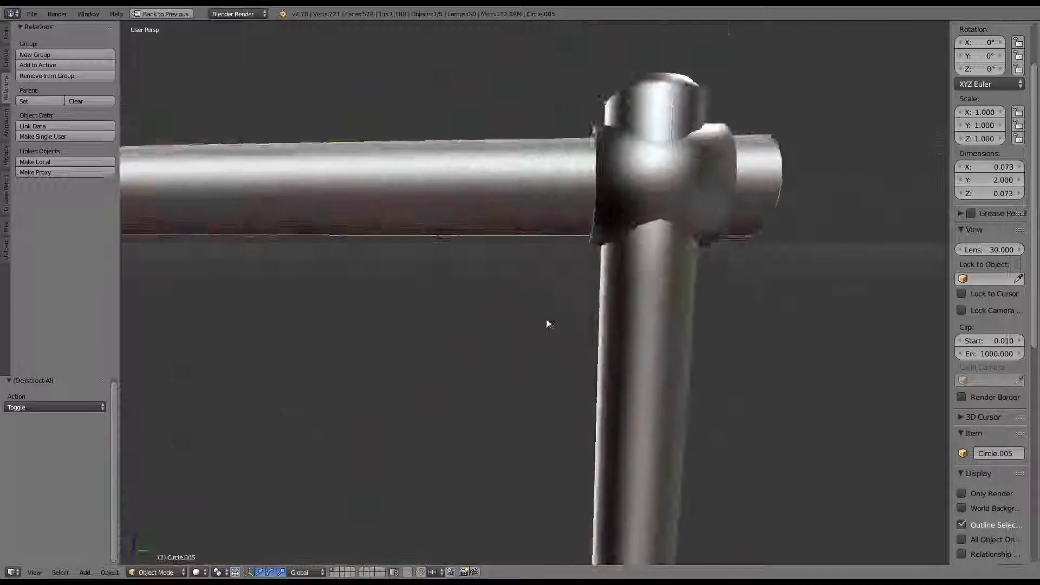
pyautogui.scroll(1, 547, 322)
pyautogui.rightClick(655, 247)
pyautogui.press('Tab')
# Return to Object Mode and hide the horizontal rail
pyautogui.scroll(-2, 664, 232)
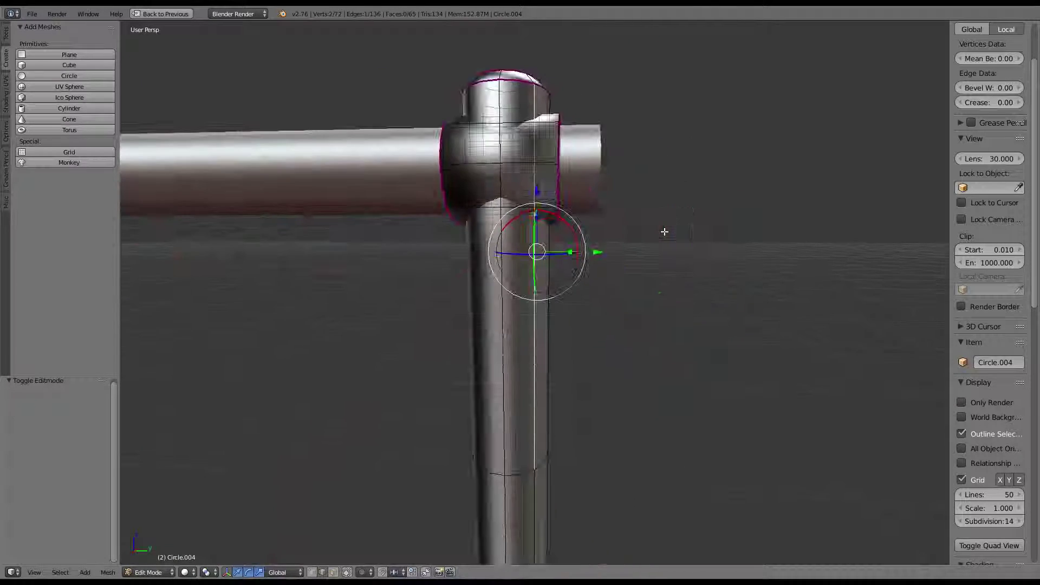
pyautogui.moveTo(664, 231)
pyautogui.mouseDown(button='middle')
pyautogui.moveTo(497, 305)
pyautogui.moveTo(577, 295)
pyautogui.mouseUp(button='middle')
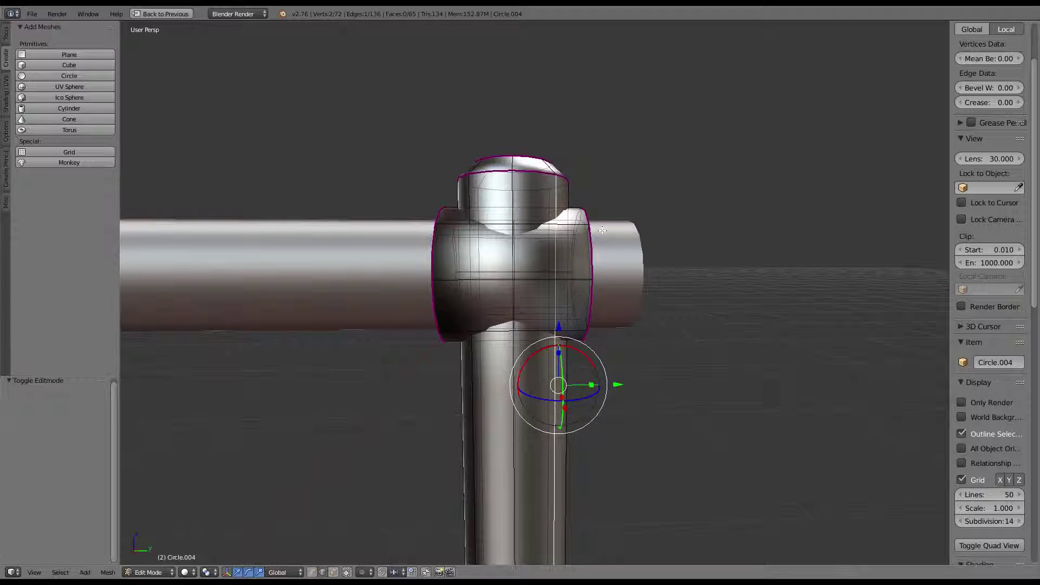
pyautogui.press('Tab')
pyautogui.press('h')
# Select the collar's linked geometry on the post and separate it into its own object
pyautogui.moveTo(622, 255)
pyautogui.mouseDown(button='middle')
pyautogui.moveTo(498, 261)
pyautogui.moveTo(399, 251)
pyautogui.moveTo(528, 248)
pyautogui.moveTo(520, 298)
pyautogui.mouseUp(button='middle')
pyautogui.rightClick(530, 247)
pyautogui.scroll(-2, 513, 362)
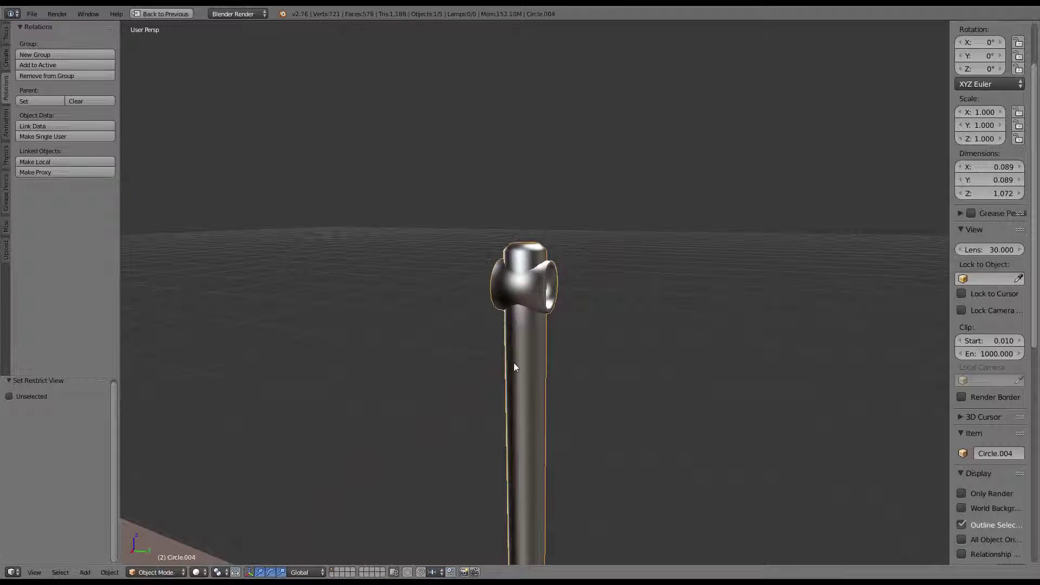
pyautogui.press('Tab')
pyautogui.press('l')
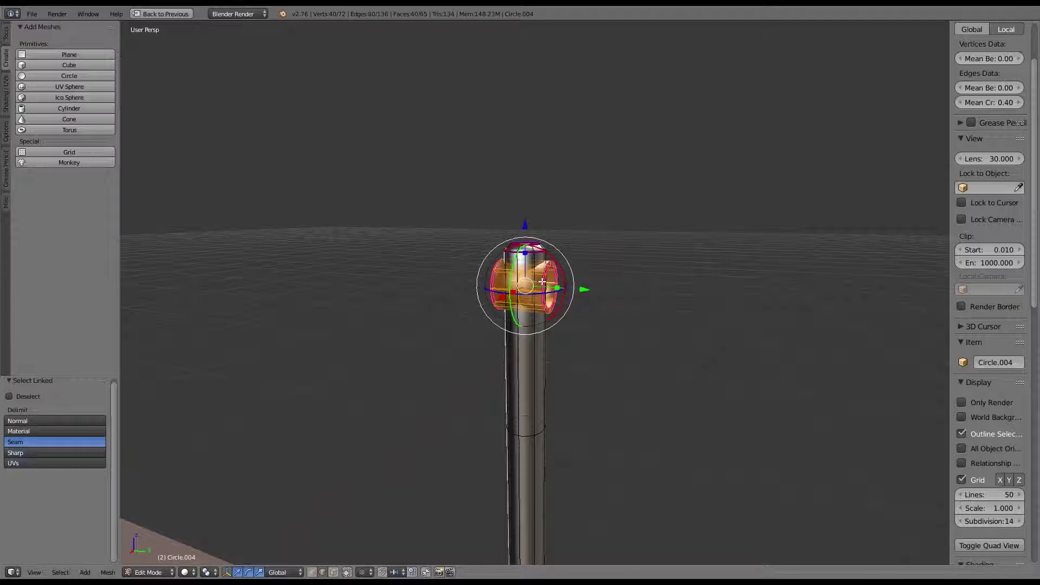
pyautogui.click(542, 281)
pyautogui.press('Tab')
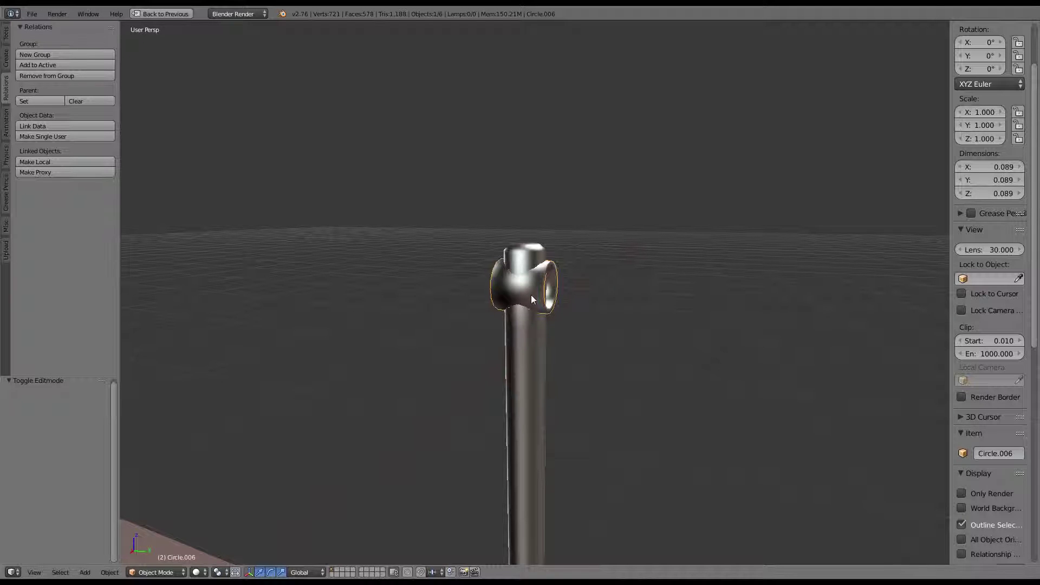
pyautogui.scroll(2, 531, 296)
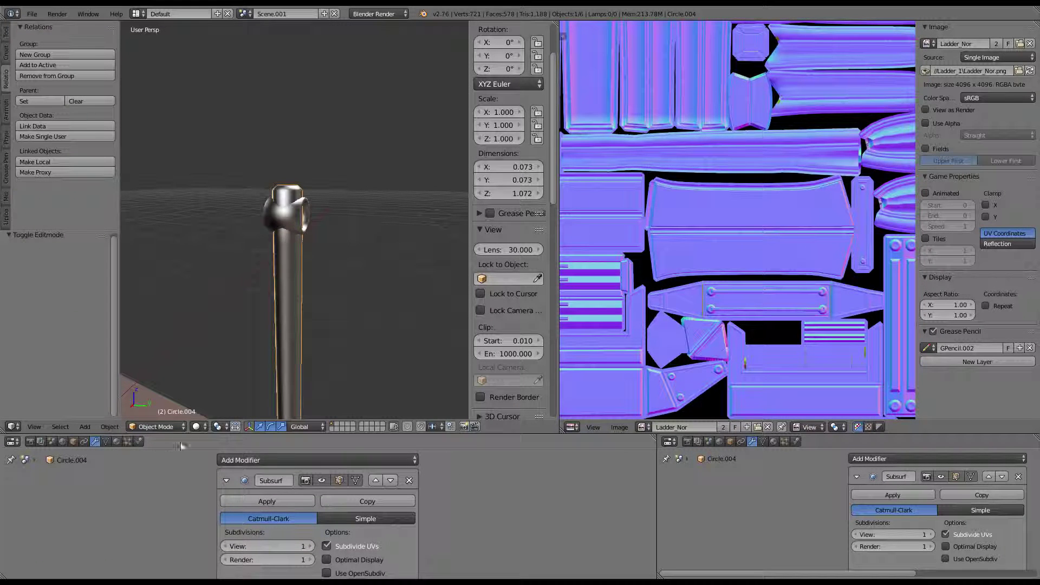
# Add a Boolean modifier to the post targeting Circle.006 with operation Union
pyautogui.click(249, 458)
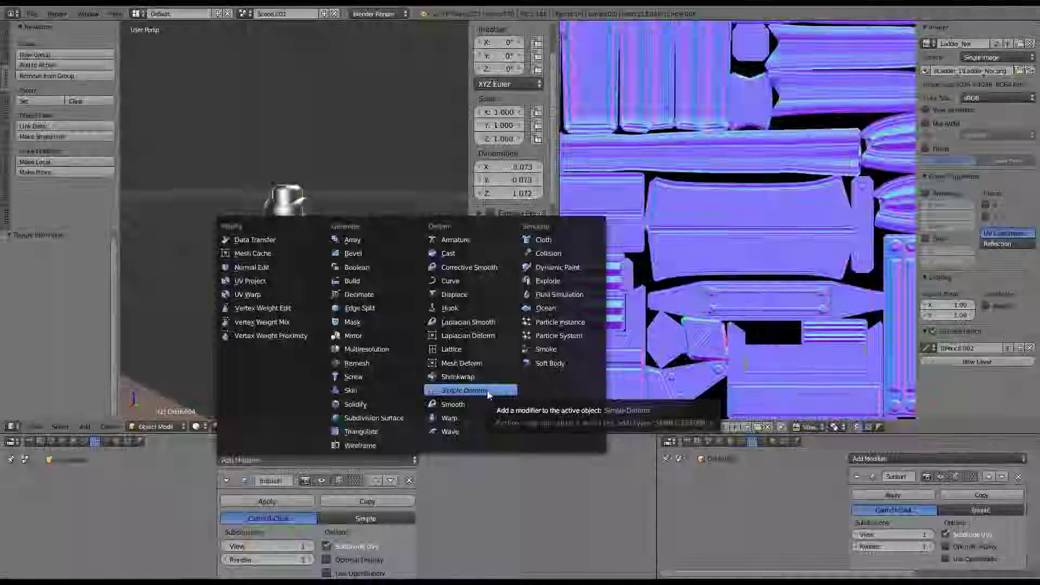
pyautogui.click(487, 391)
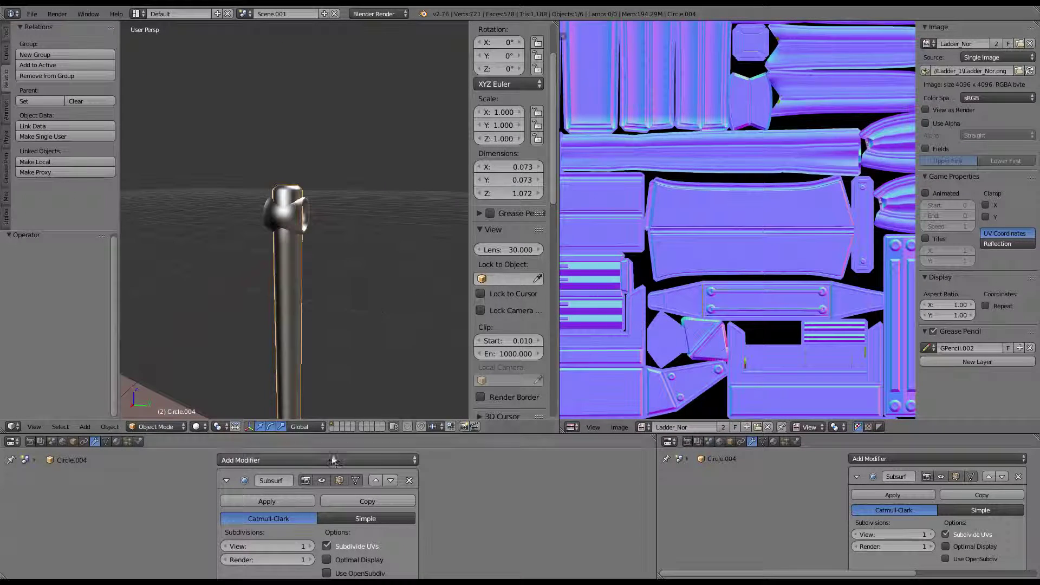
pyautogui.click(333, 460)
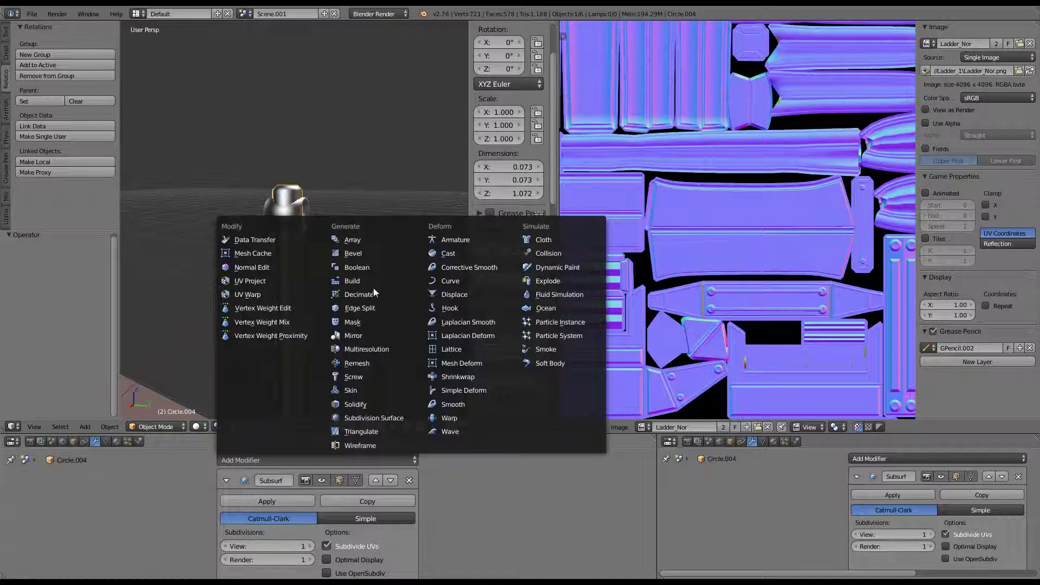
pyautogui.click(364, 266)
pyautogui.click(227, 480)
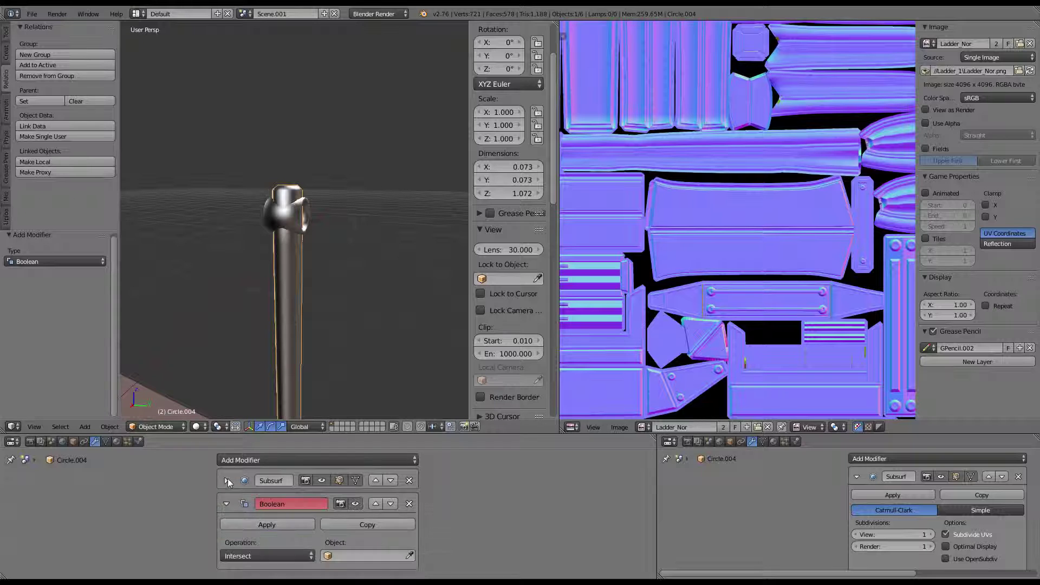
pyautogui.hotkey('ctrl', 'v')
pyautogui.click(288, 554)
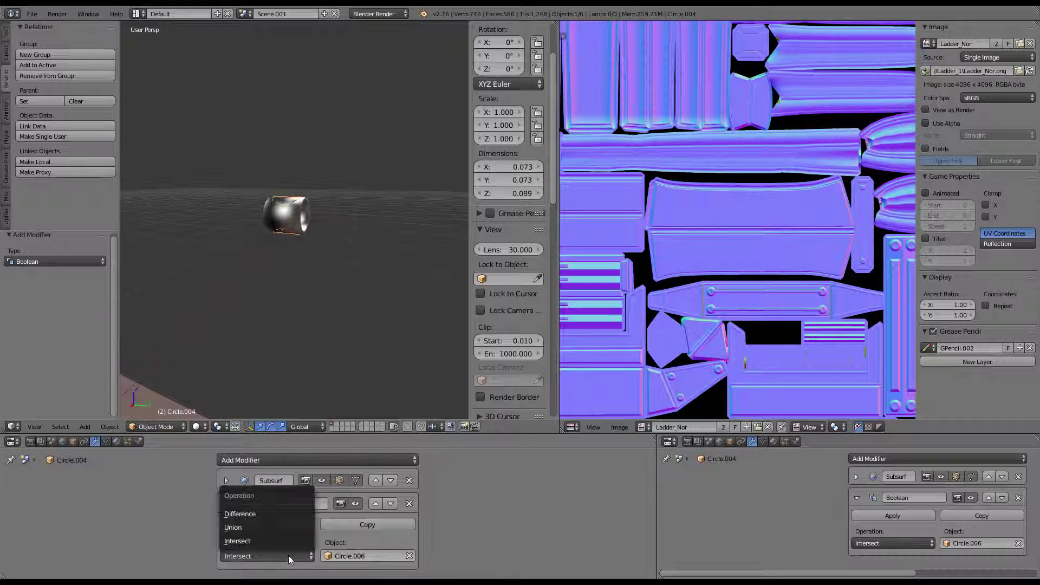
pyautogui.click(279, 526)
# Apply the Boolean union and delete the redundant Circle.006 ring object
pyautogui.scroll(4, 280, 247)
pyautogui.moveTo(278, 220); pyautogui.dragTo(222, 219, button='middle')
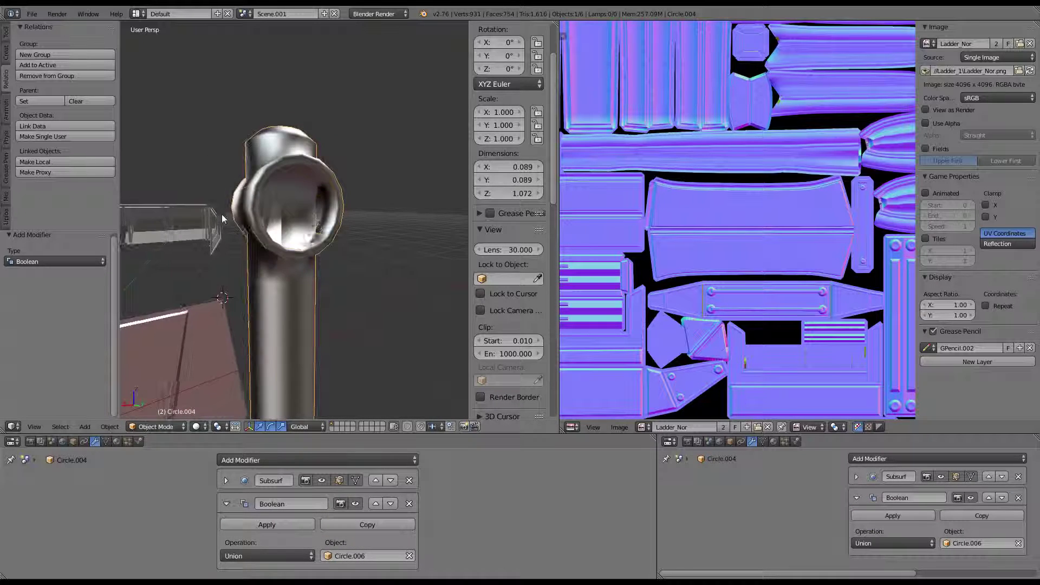
pyautogui.click(261, 523)
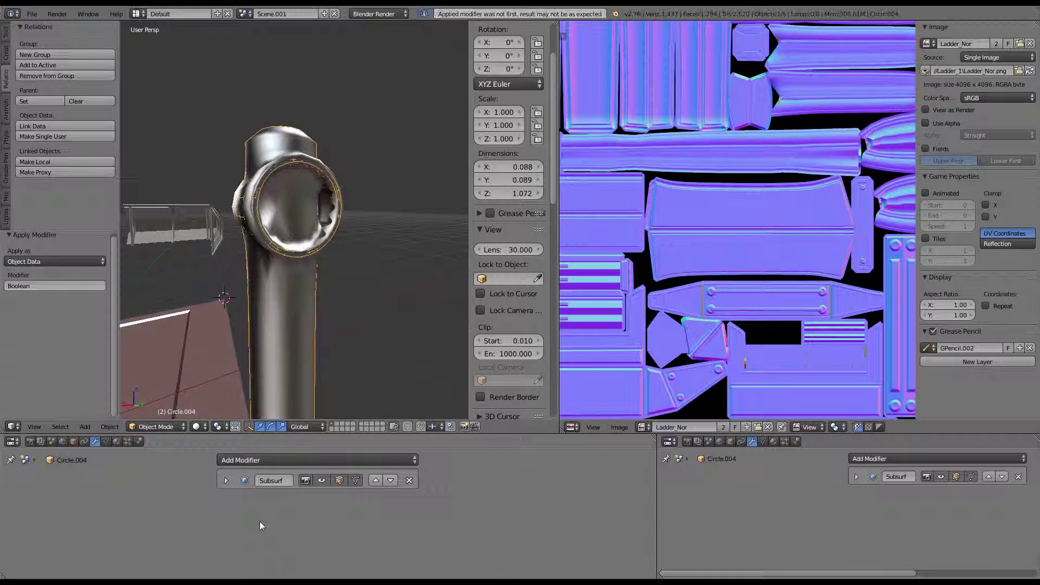
pyautogui.click(313, 187)
# Edit the merged post in a maximized view and delete the first interior face inside the ring
pyautogui.rightClick(281, 275)
pyautogui.press('Tab')
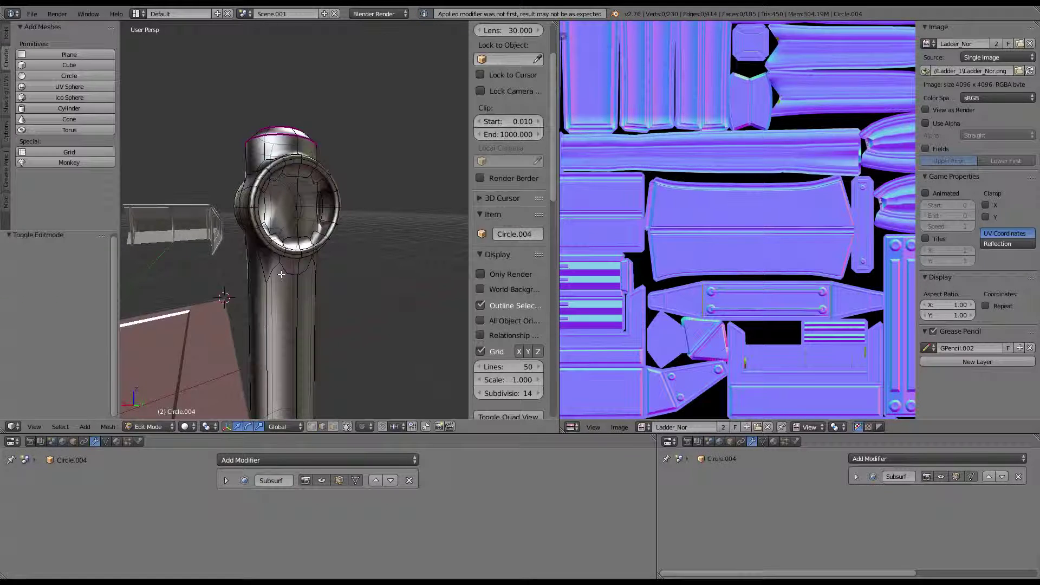
pyautogui.hotkey('ctrl', 'Up')
pyautogui.moveTo(282, 275)
pyautogui.mouseDown(button='middle')
pyautogui.moveTo(667, 249)
pyautogui.moveTo(627, 285)
pyautogui.moveTo(571, 274)
pyautogui.moveTo(350, 541)
pyautogui.mouseUp(button='middle')
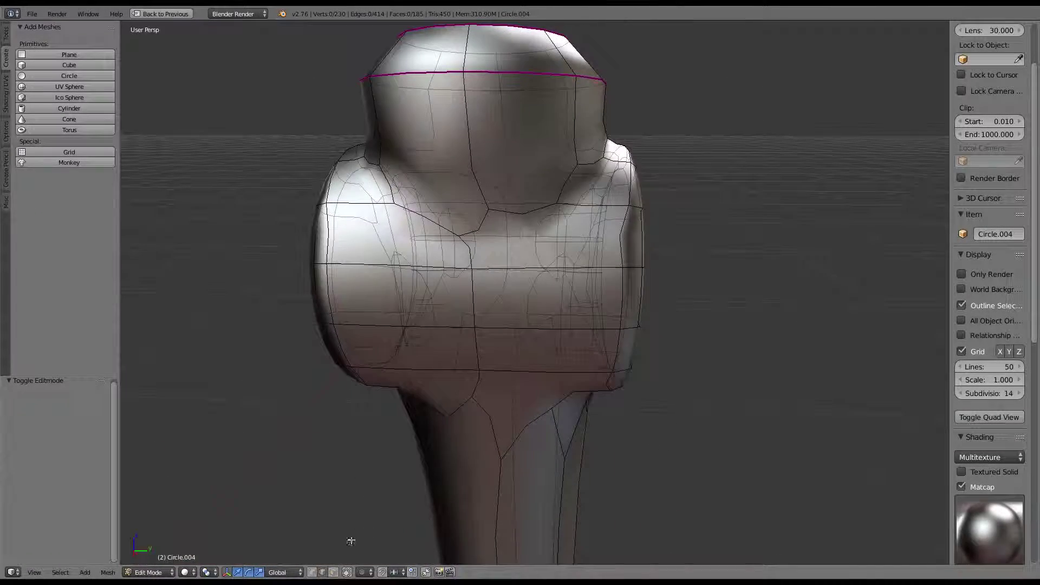
pyautogui.rightClick(532, 181)
pyautogui.moveTo(532, 182); pyautogui.dragTo(596, 173, button='middle')
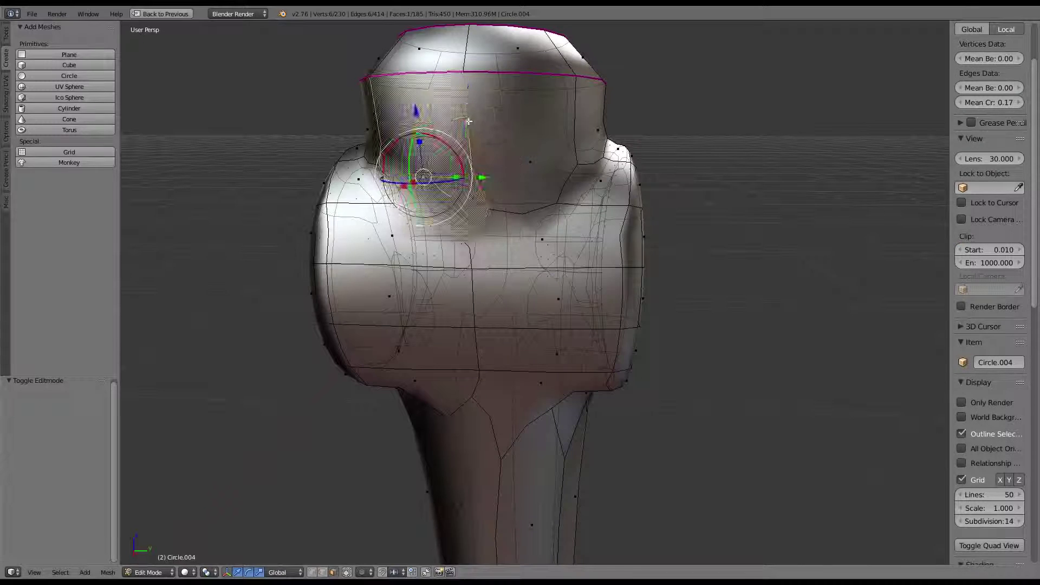
pyautogui.scroll(-3, 636, 169)
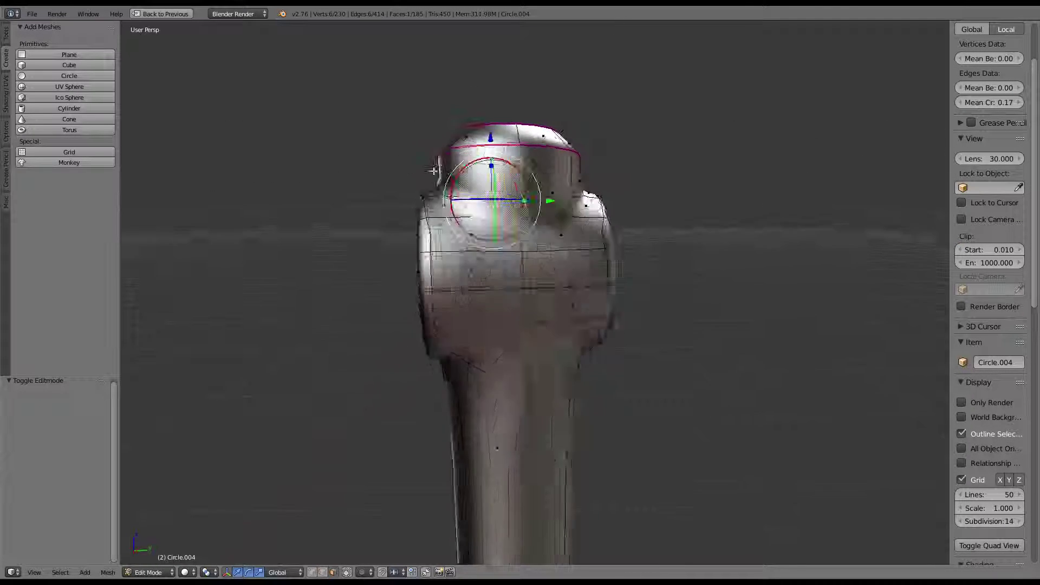
pyautogui.moveTo(439, 172); pyautogui.dragTo(596, 179, button='middle')
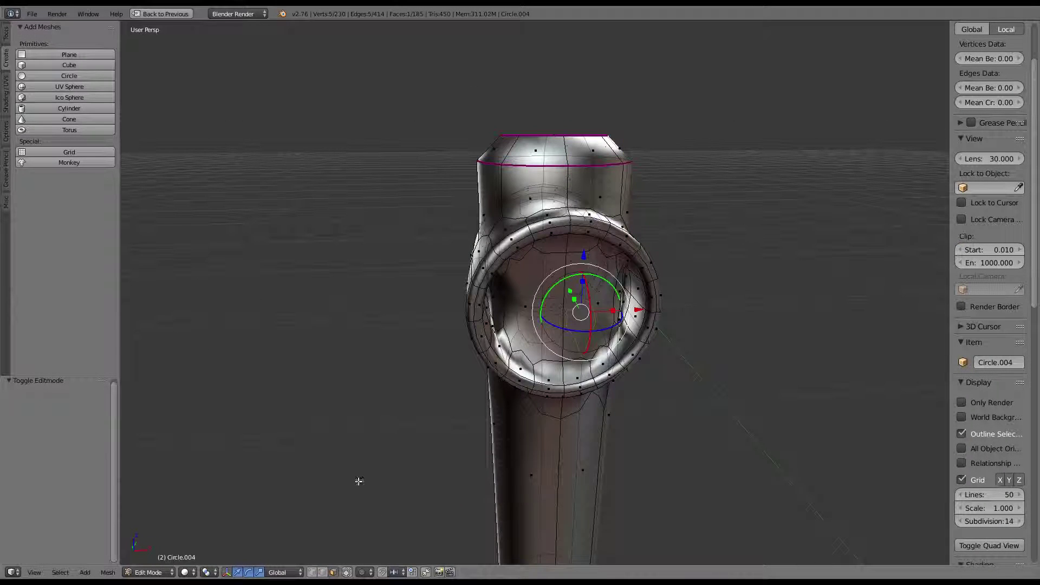
pyautogui.moveTo(359, 558)
pyautogui.mouseDown(button='middle')
pyautogui.moveTo(477, 271)
pyautogui.moveTo(444, 265)
pyautogui.moveTo(529, 251)
pyautogui.moveTo(427, 248)
pyautogui.mouseUp(button='middle')
pyautogui.scroll(3, 477, 271)
pyautogui.press('x')
pyautogui.click(481, 267)
# Delete the thin inner faces lining the ring opening
pyautogui.rightClick(442, 271)
pyautogui.press('x')
pyautogui.click(529, 251)
pyautogui.rightClick(426, 248)
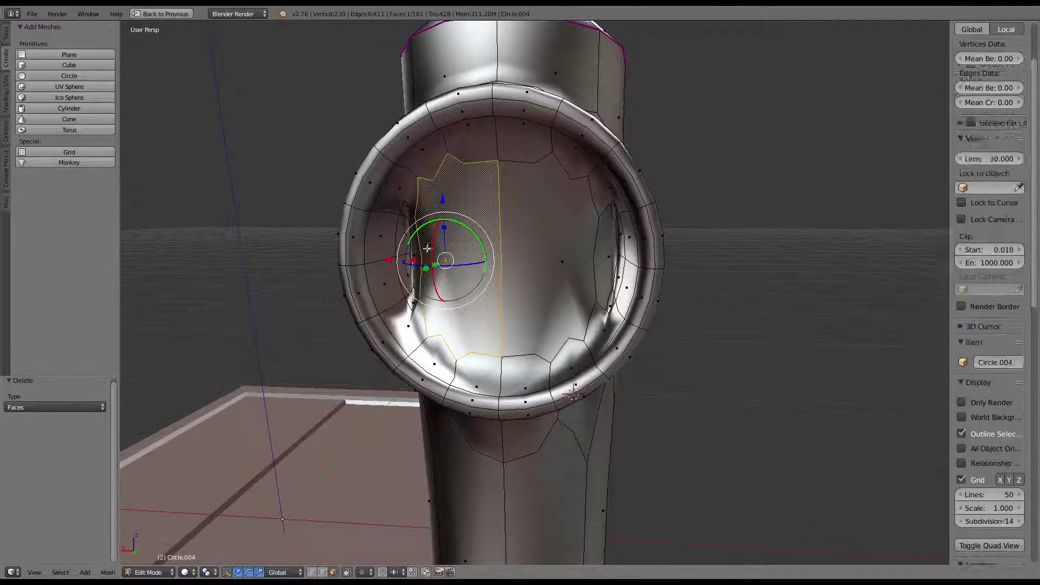
pyautogui.click(529, 261)
pyautogui.moveTo(528, 261)
pyautogui.mouseDown(button='middle')
pyautogui.moveTo(398, 265)
pyautogui.moveTo(402, 203)
pyautogui.mouseUp(button='middle')
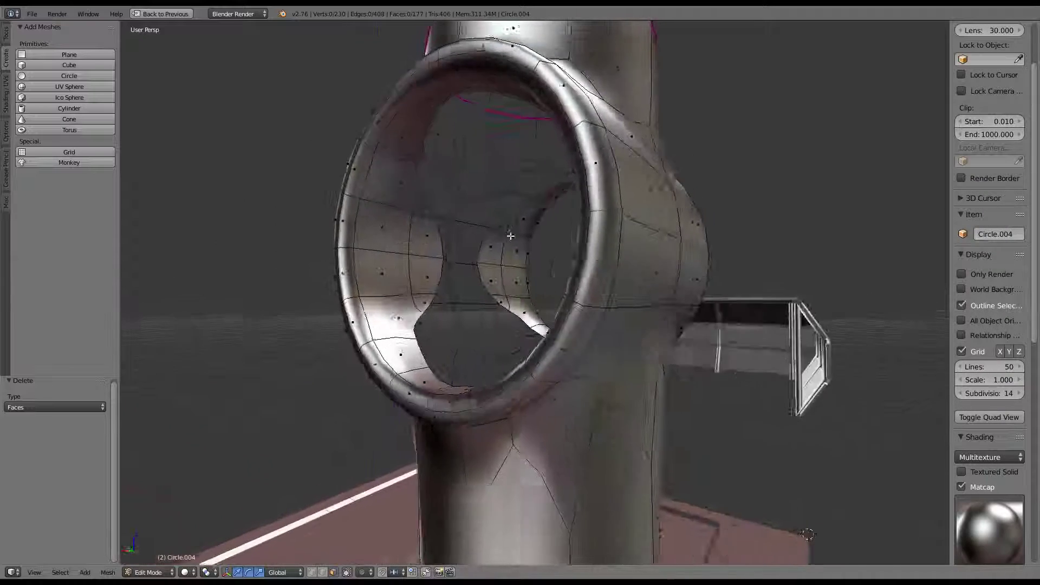
pyautogui.rightClick(403, 202)
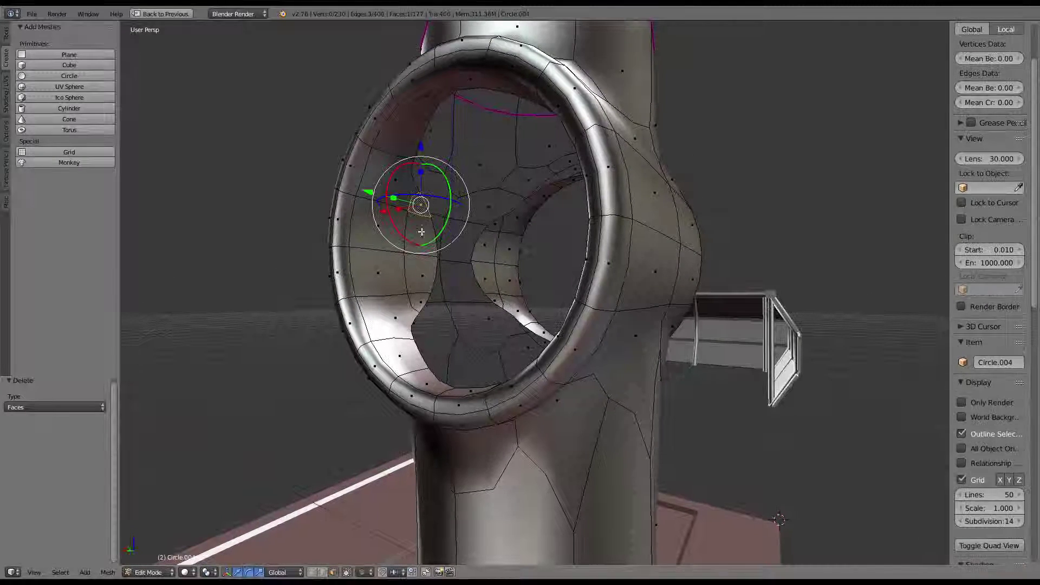
pyautogui.press('x')
pyautogui.click(421, 301)
# Delete the remaining interior faces around the ring until the hole is empty
pyautogui.rightClick(494, 300)
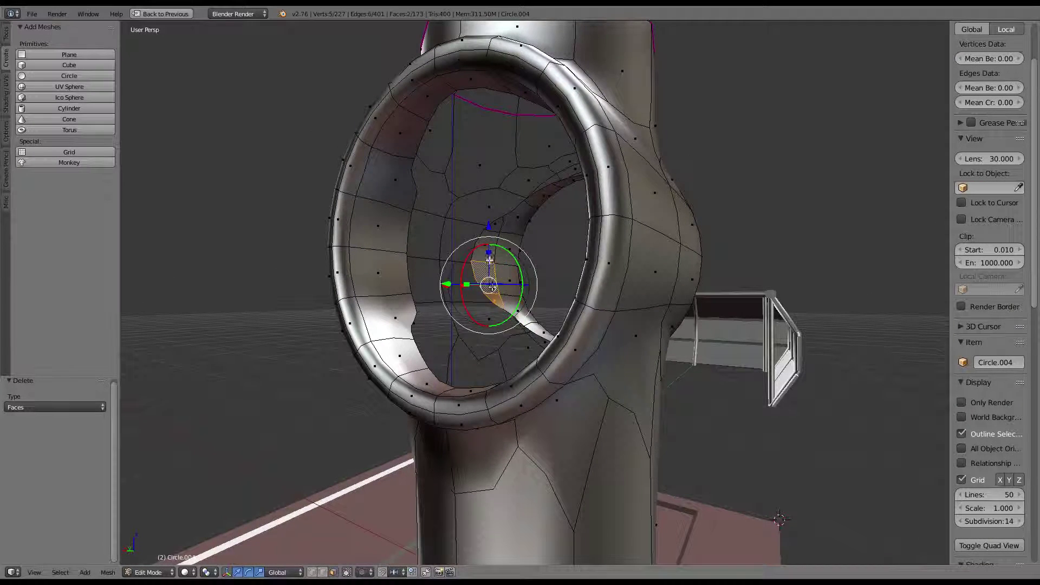
pyautogui.click(497, 231)
pyautogui.moveTo(497, 231); pyautogui.dragTo(607, 291, button='middle')
pyautogui.rightClick(607, 291)
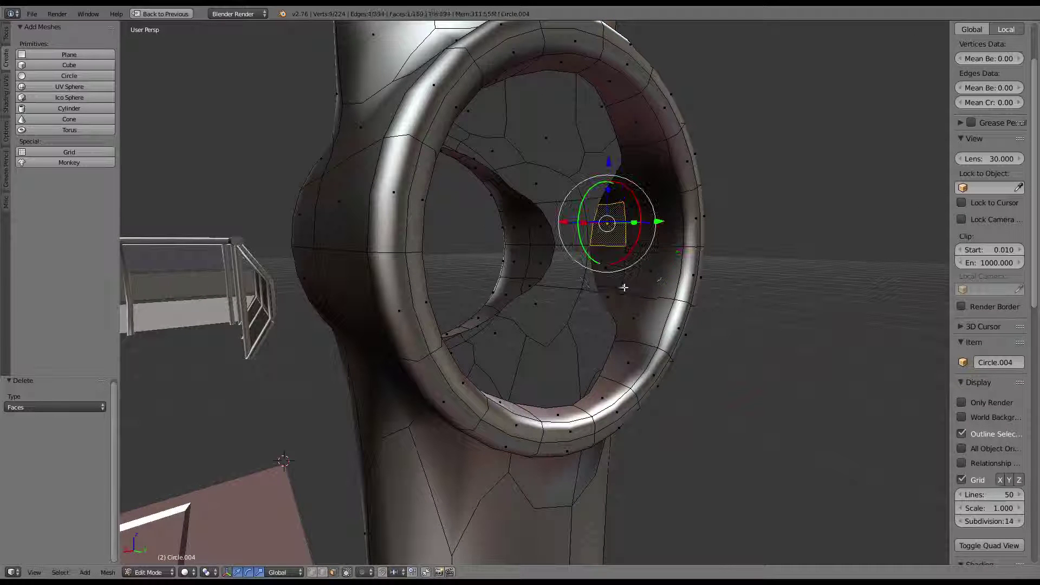
pyautogui.press('x')
pyautogui.click(617, 193)
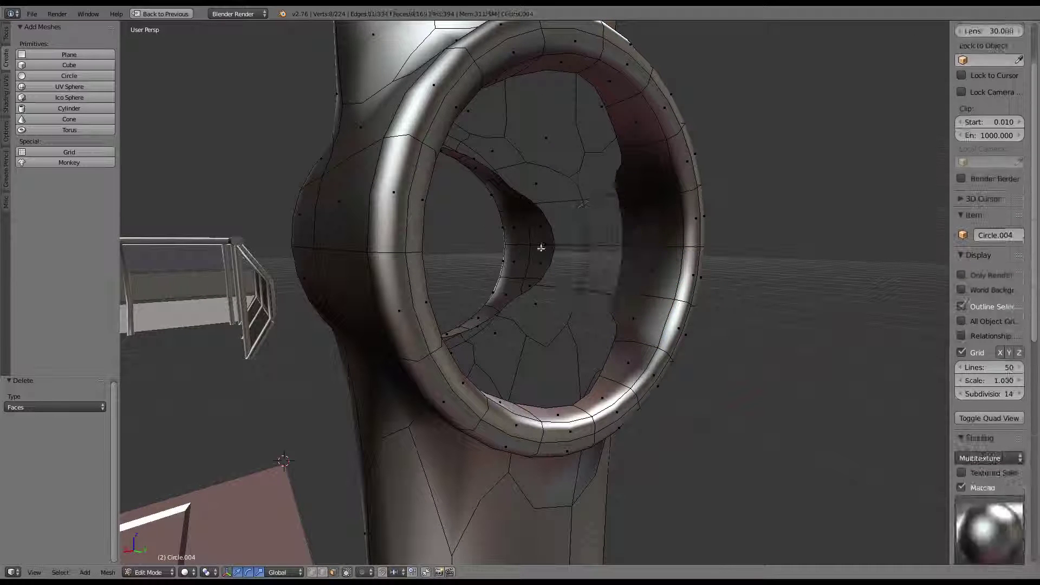
pyautogui.rightClick(527, 185)
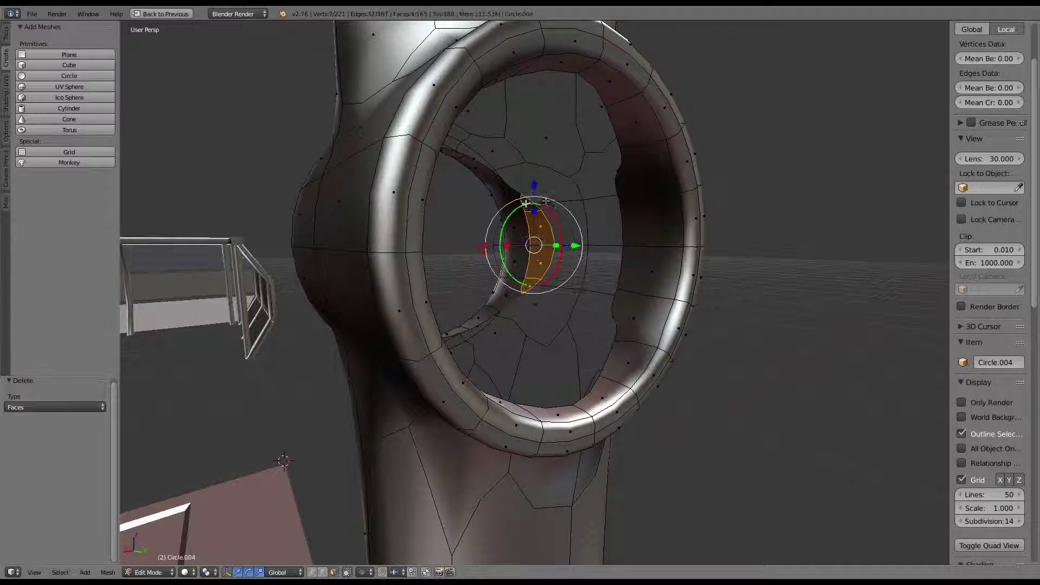
pyautogui.moveTo(525, 203)
pyautogui.mouseDown(button='middle')
pyautogui.moveTo(515, 157)
pyautogui.moveTo(410, 325)
pyautogui.moveTo(511, 291)
pyautogui.moveTo(580, 283)
pyautogui.mouseUp(button='middle')
pyautogui.press('x')
pyautogui.click(515, 170)
# Select the knob's band faces and reduce the selection to its boundary loop
pyautogui.rightClick(522, 225)
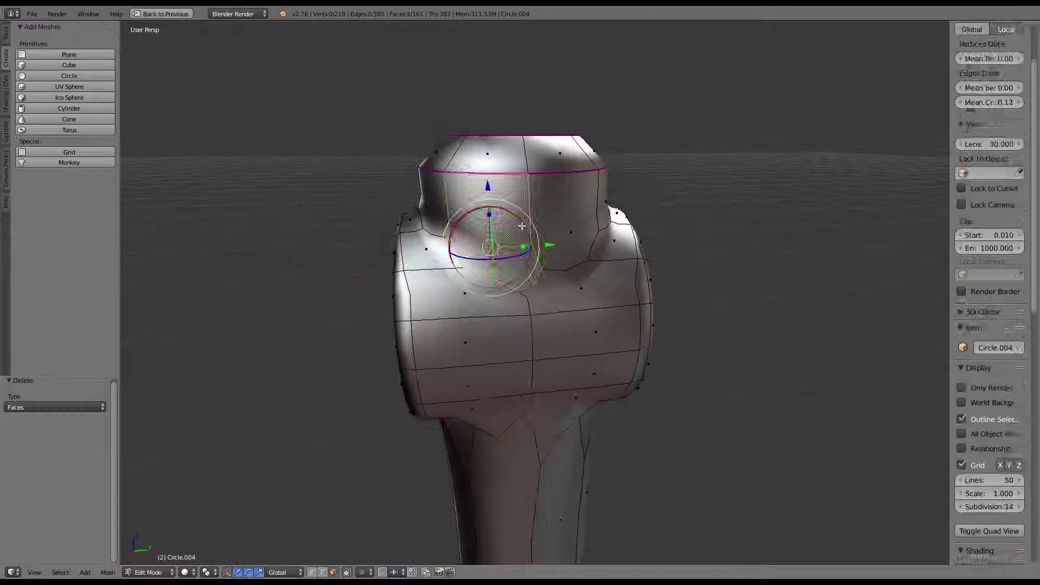
pyautogui.moveTo(521, 225); pyautogui.dragTo(456, 203, button='middle')
pyautogui.keyDown('shift'); pyautogui.rightClick(456, 204); pyautogui.keyUp('shift')
pyautogui.moveTo(597, 224); pyautogui.dragTo(488, 217, button='middle')
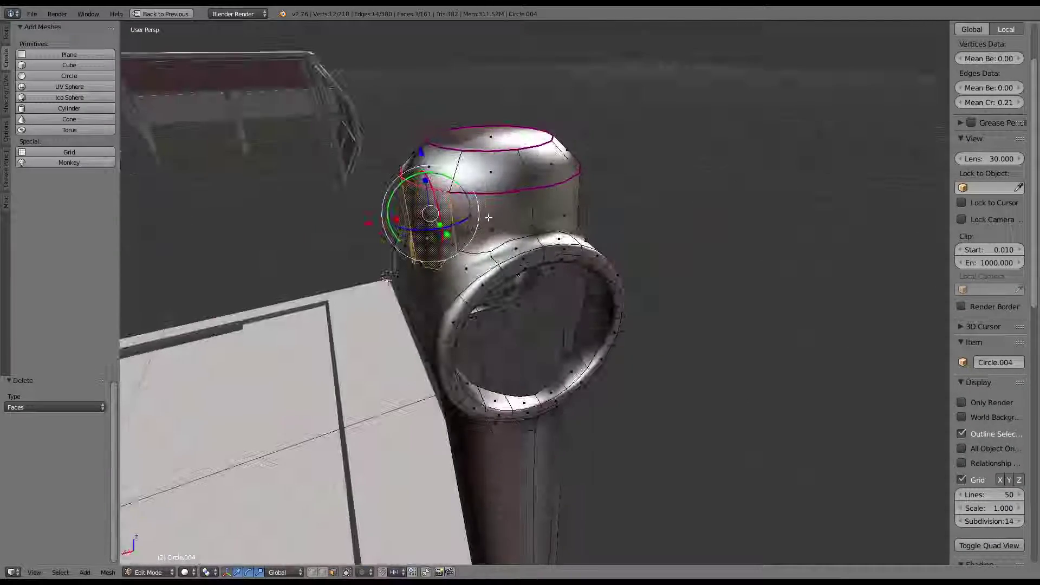
pyautogui.keyDown('shift'); pyautogui.rightClick(558, 211); pyautogui.keyUp('shift')
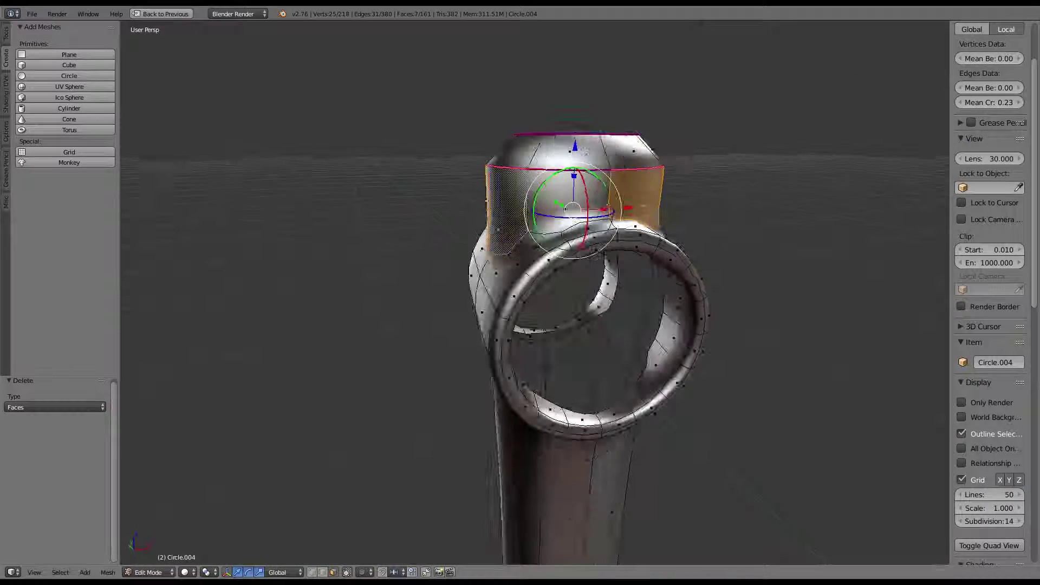
pyautogui.moveTo(558, 212); pyautogui.dragTo(670, 182, button='middle')
pyautogui.press('x')
pyautogui.click(662, 282)
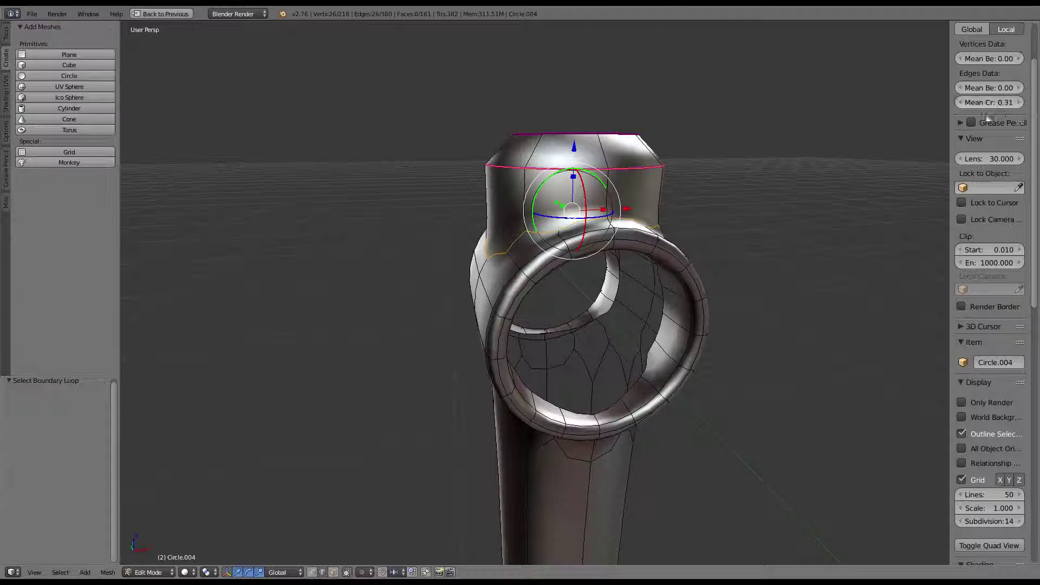
# Select the knob's side faces and triangulate them with Ctrl+T
pyautogui.moveTo(595, 216)
pyautogui.mouseDown(button='middle')
pyautogui.moveTo(520, 219)
pyautogui.moveTo(385, 431)
pyautogui.mouseUp(button='middle')
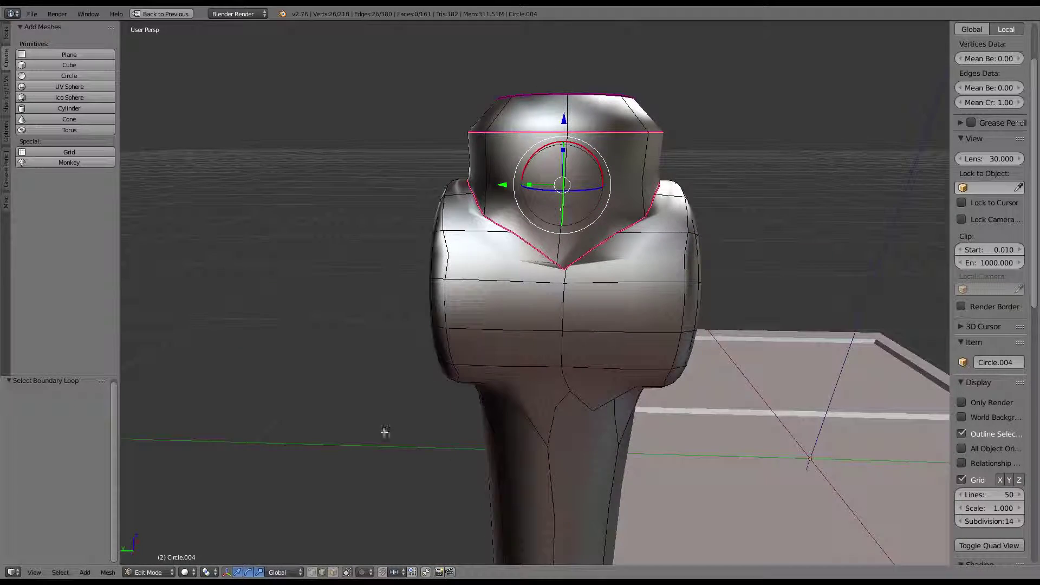
pyautogui.rightClick(542, 217)
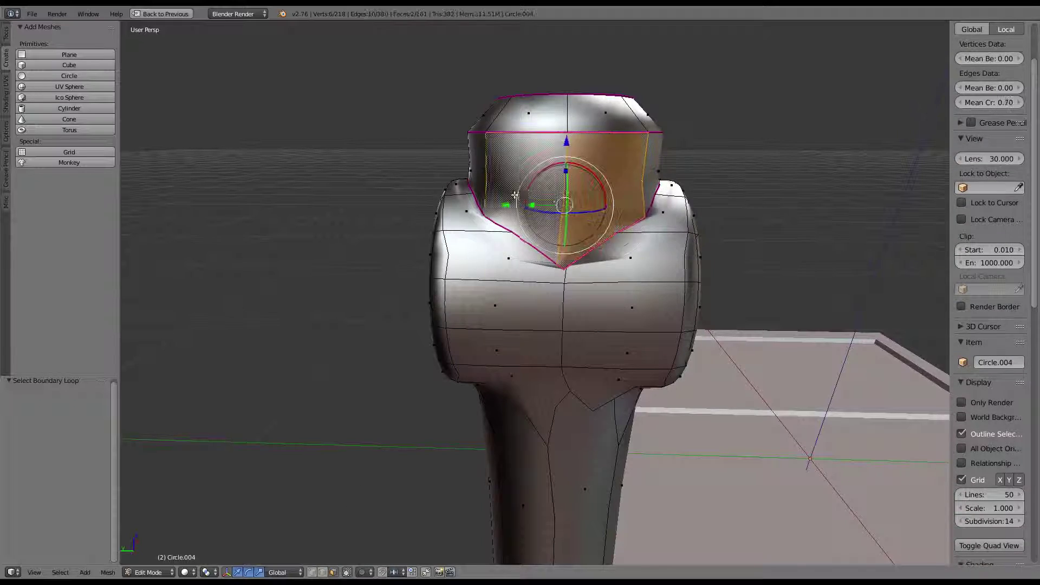
pyautogui.moveTo(542, 217); pyautogui.dragTo(612, 203, button='middle')
pyautogui.keyDown('shift'); pyautogui.rightClick(564, 179); pyautogui.keyUp('shift')
pyautogui.moveTo(564, 179)
pyautogui.mouseDown(button='middle')
pyautogui.moveTo(433, 188)
pyautogui.moveTo(502, 182)
pyautogui.mouseUp(button='middle')
pyautogui.moveTo(435, 174)
pyautogui.mouseDown(button='middle')
pyautogui.moveTo(524, 178)
pyautogui.moveTo(623, 232)
pyautogui.mouseUp(button='middle')
pyautogui.hotkey('ctrl', 't')
# Select individual triangulated faces where the knob meets the collar, orbiting to inspect the joint
pyautogui.rightClick(629, 234)
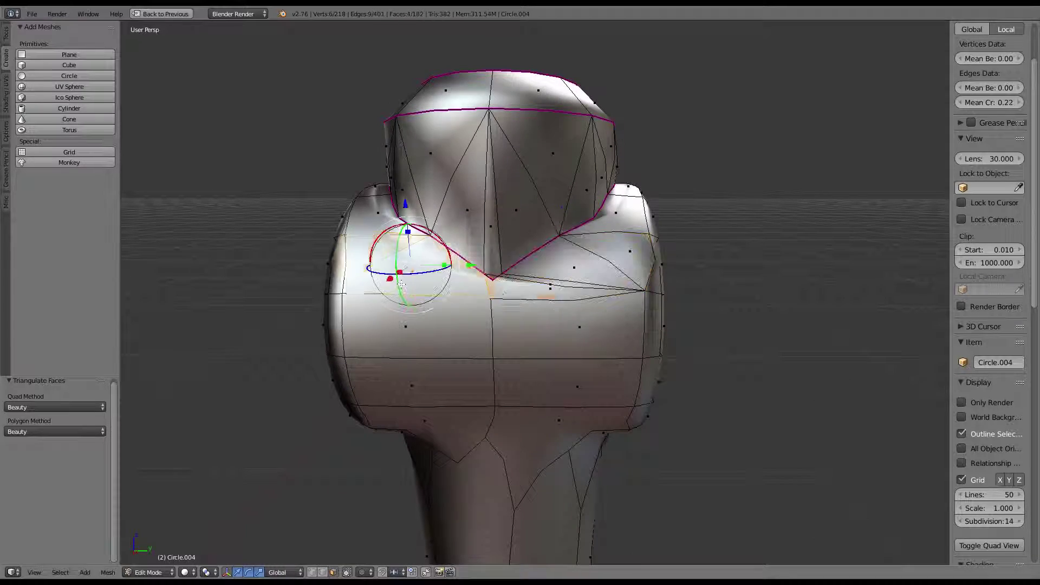
pyautogui.moveTo(686, 233); pyautogui.dragTo(511, 268, button='middle')
pyautogui.rightClick(511, 267)
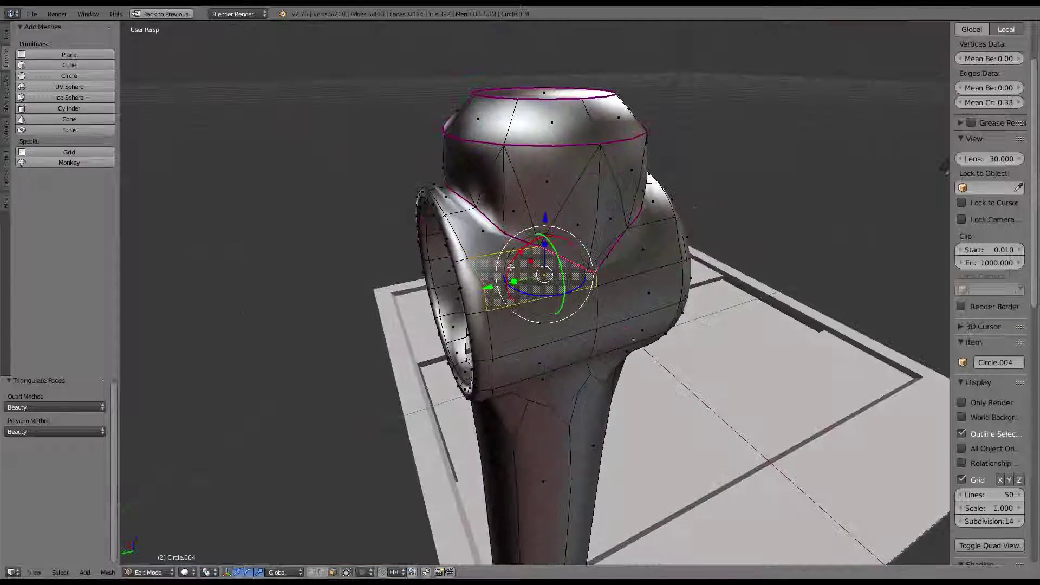
pyautogui.moveTo(625, 252); pyautogui.dragTo(539, 224, button='middle')
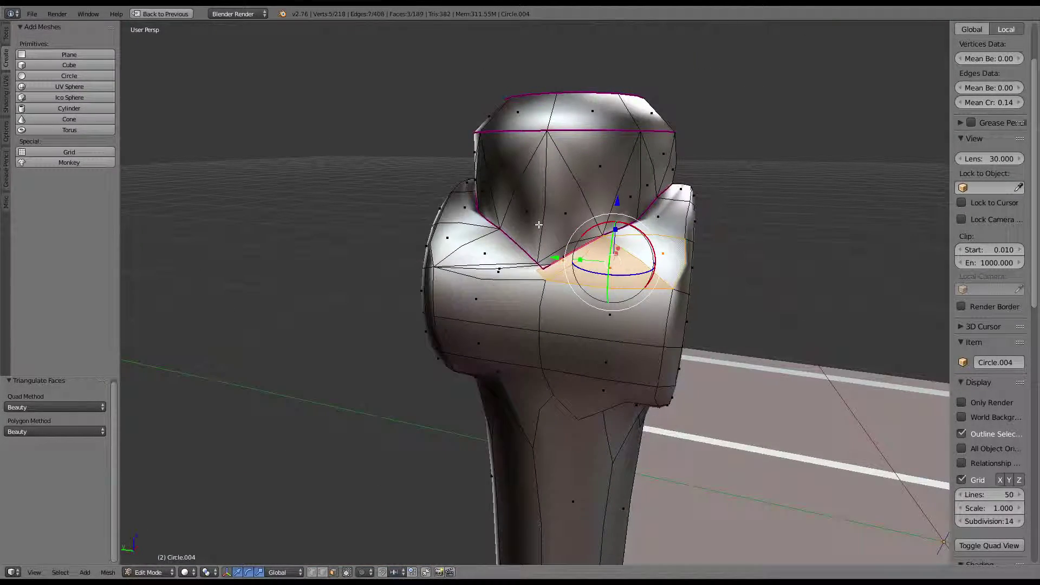
pyautogui.moveTo(506, 165)
pyautogui.mouseDown(button='middle')
pyautogui.moveTo(647, 275)
pyautogui.moveTo(677, 316)
pyautogui.moveTo(657, 335)
pyautogui.moveTo(450, 343)
pyautogui.moveTo(620, 256)
pyautogui.moveTo(570, 217)
pyautogui.mouseUp(button='middle')
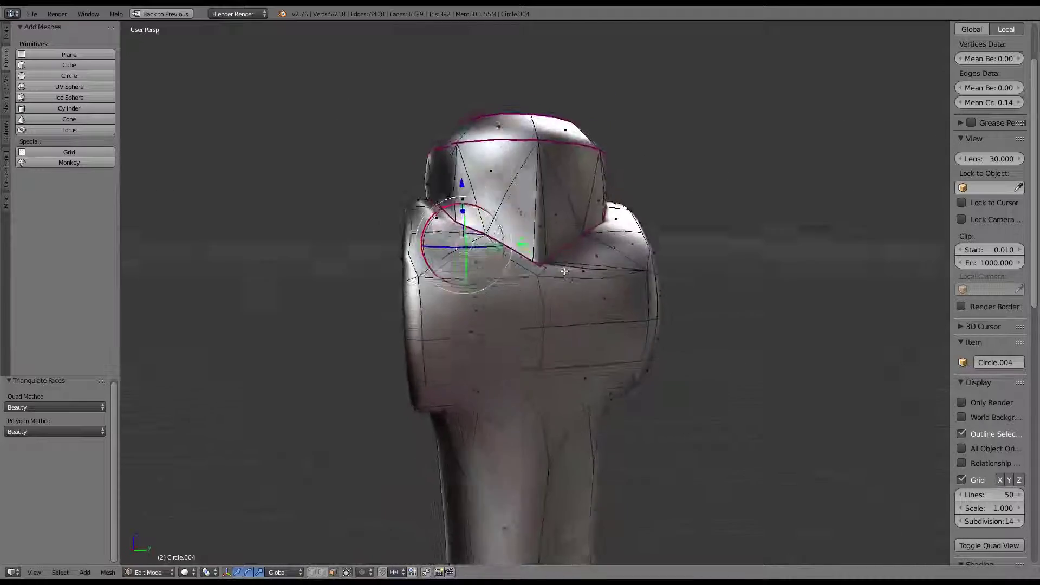
pyautogui.scroll(4, 571, 218)
pyautogui.rightClick(571, 217)
pyautogui.scroll(-5, 569, 211)
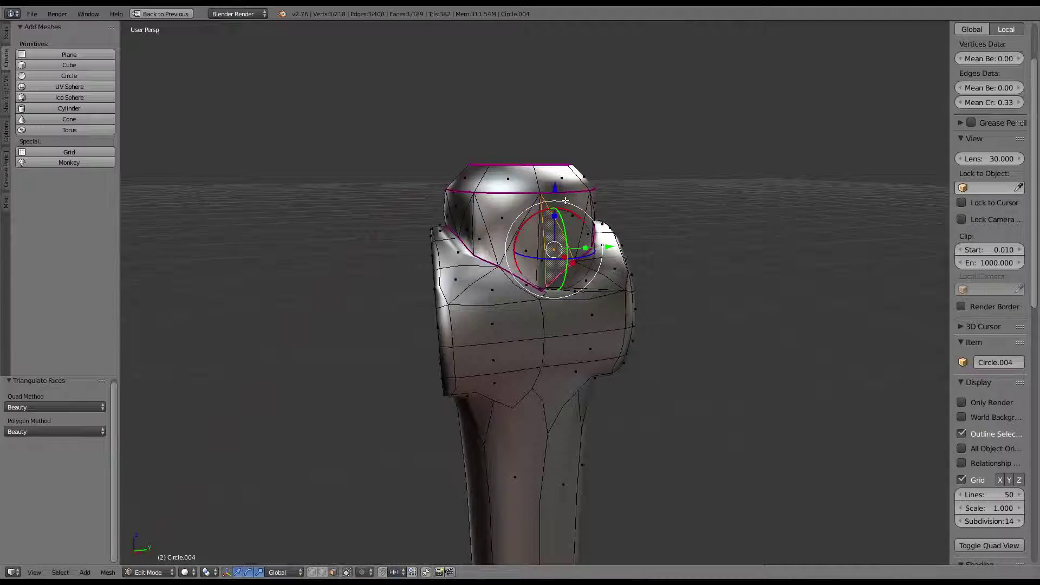
pyautogui.scroll(4, 565, 201)
pyautogui.moveTo(565, 201); pyautogui.dragTo(514, 315, button='middle')
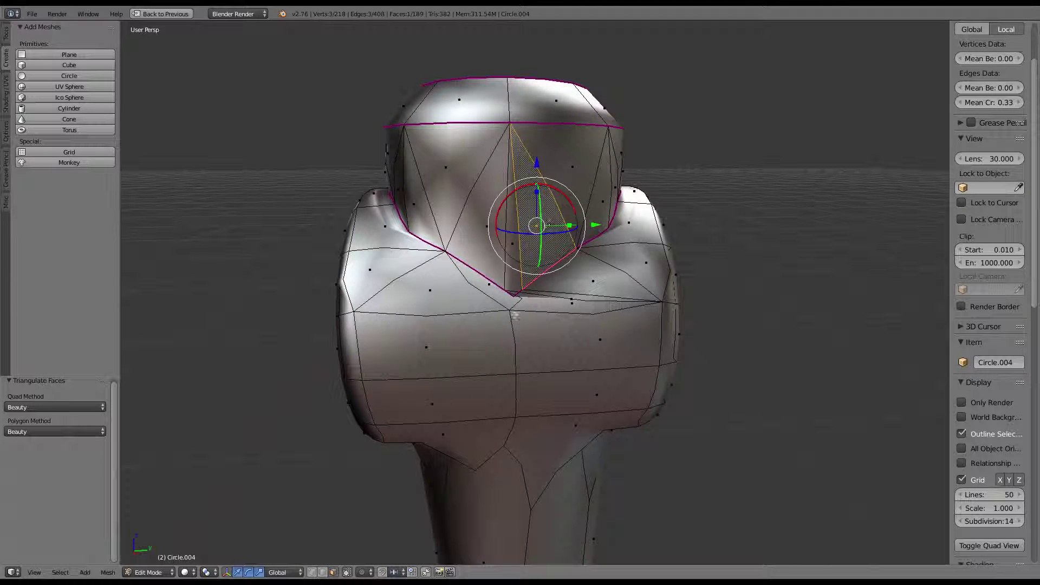
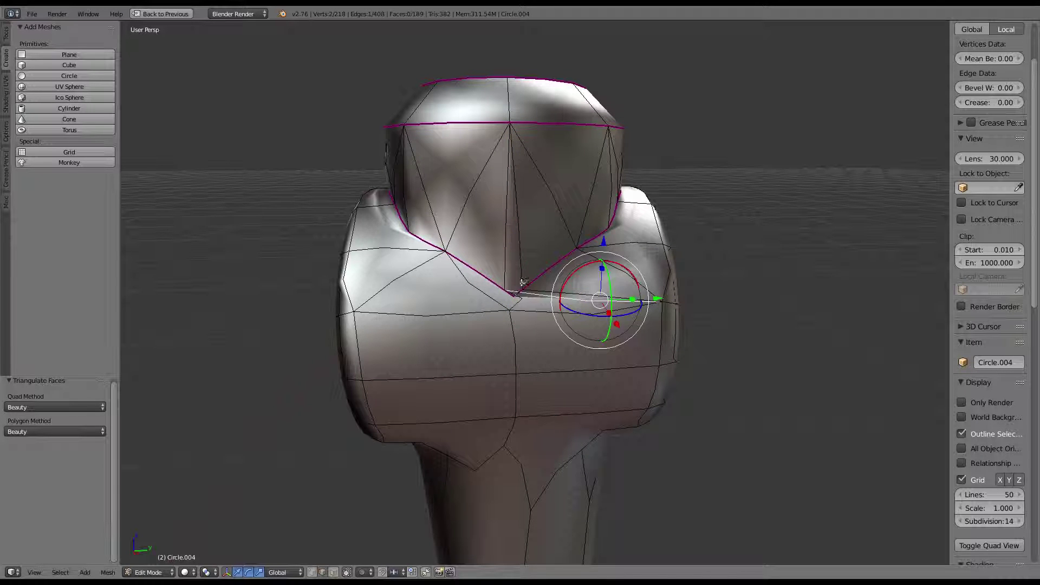
# Collapse the first short edge at the T-junction into a single vertex
pyautogui.press('w')
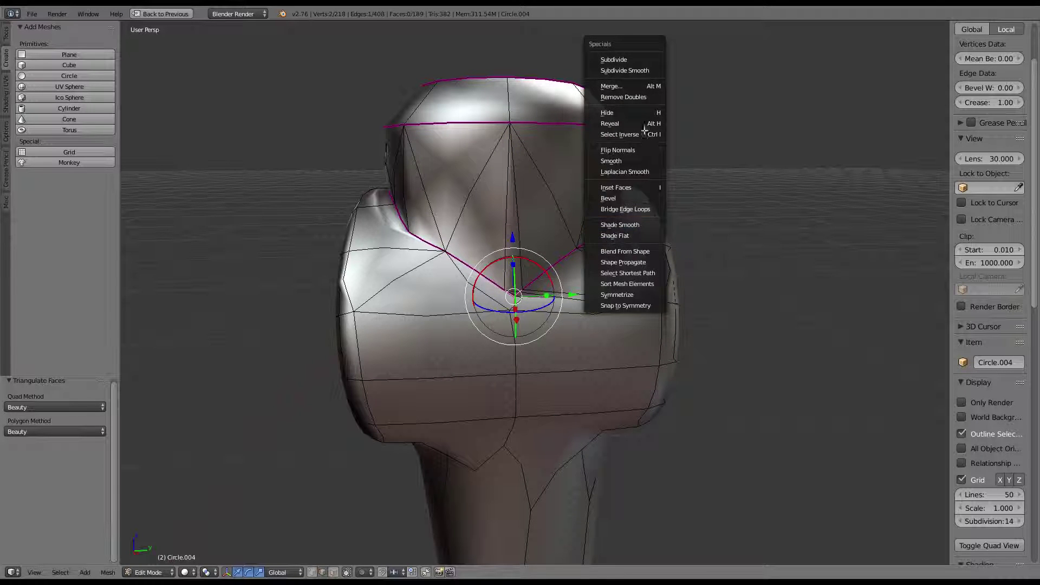
pyautogui.click(644, 82)
pyautogui.click(637, 105)
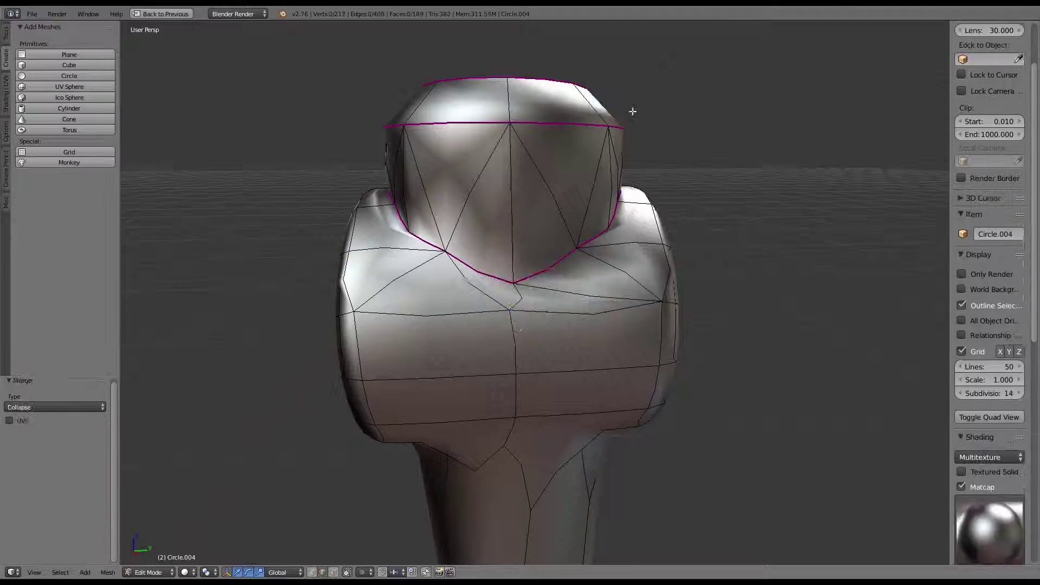
pyautogui.moveTo(632, 107)
pyautogui.mouseDown(button='middle')
pyautogui.moveTo(594, 279)
pyautogui.moveTo(673, 250)
pyautogui.mouseUp(button='middle')
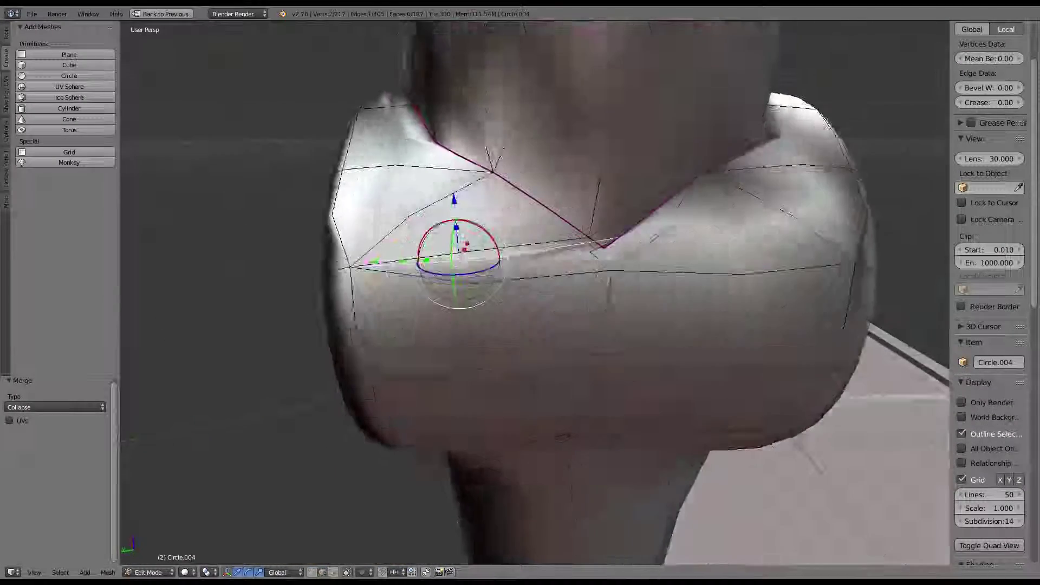
# Merge the two selected vertices into one, then select the whole mesh
pyautogui.press('w')
pyautogui.click(673, 250)
pyautogui.click(673, 250)
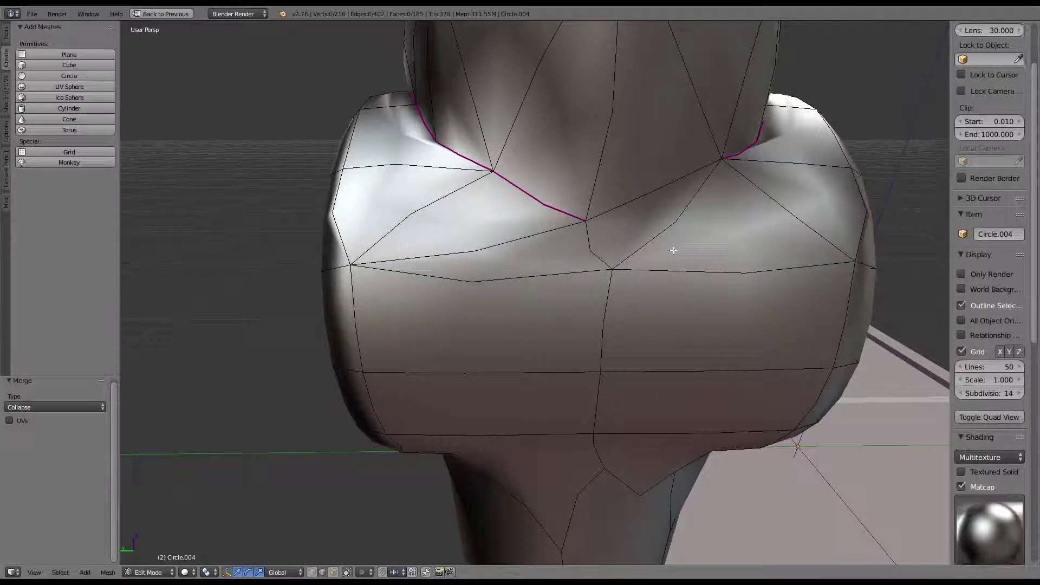
pyautogui.moveTo(673, 250); pyautogui.dragTo(583, 229, button='middle')
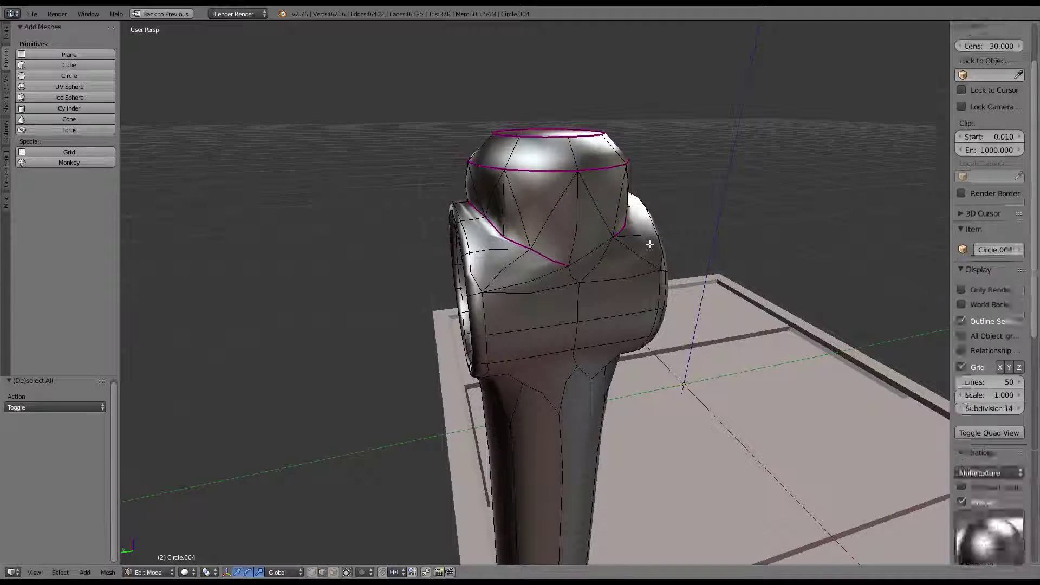
pyautogui.press('a')
pyautogui.moveTo(627, 224); pyautogui.dragTo(575, 213, button='middle')
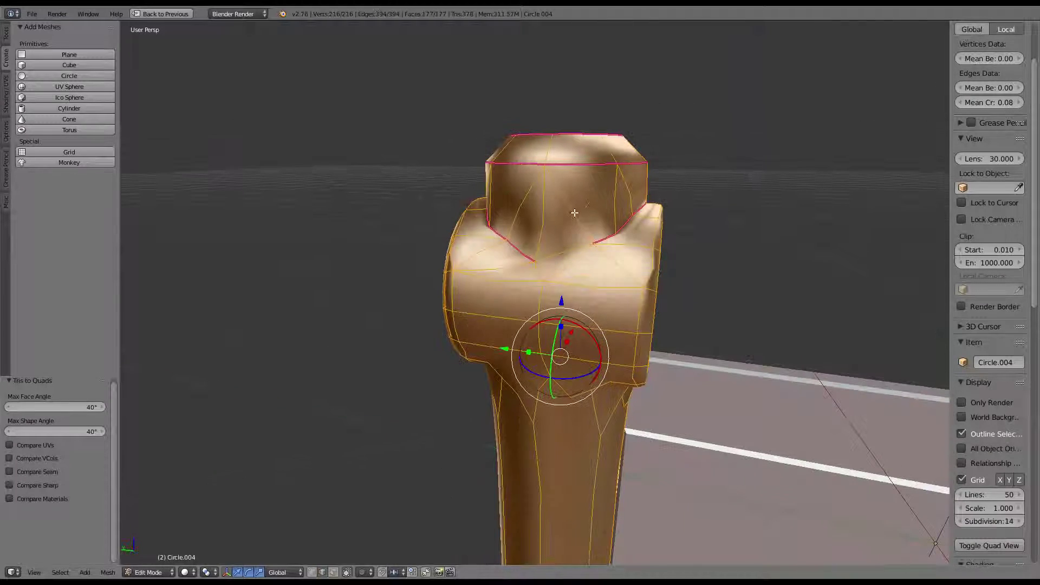
pyautogui.scroll(3, 612, 189)
# Collapse two short edges near the top ring of the junction
pyautogui.rightClick(604, 180)
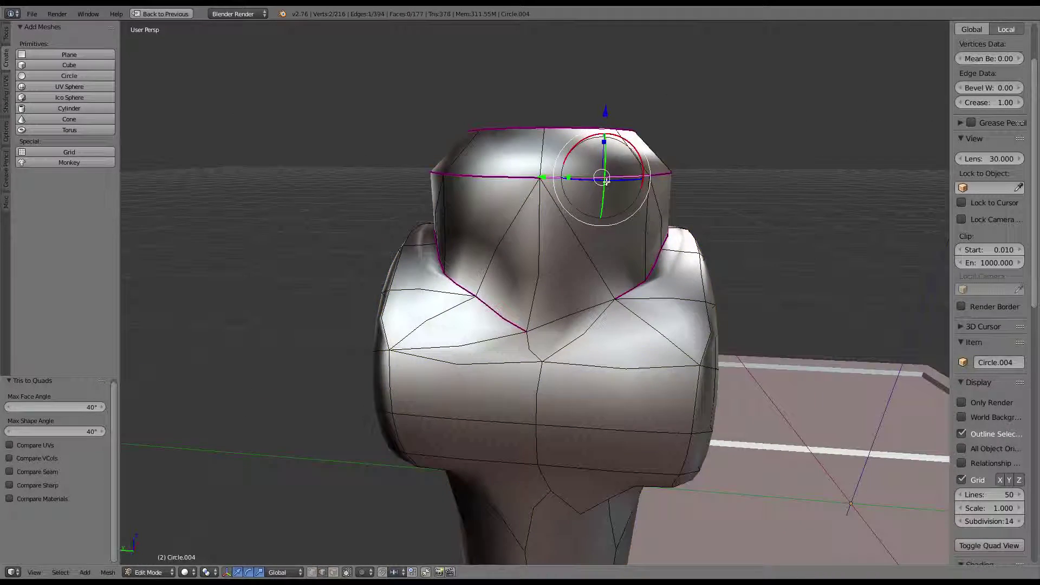
pyautogui.moveTo(605, 180); pyautogui.dragTo(619, 229, button='middle')
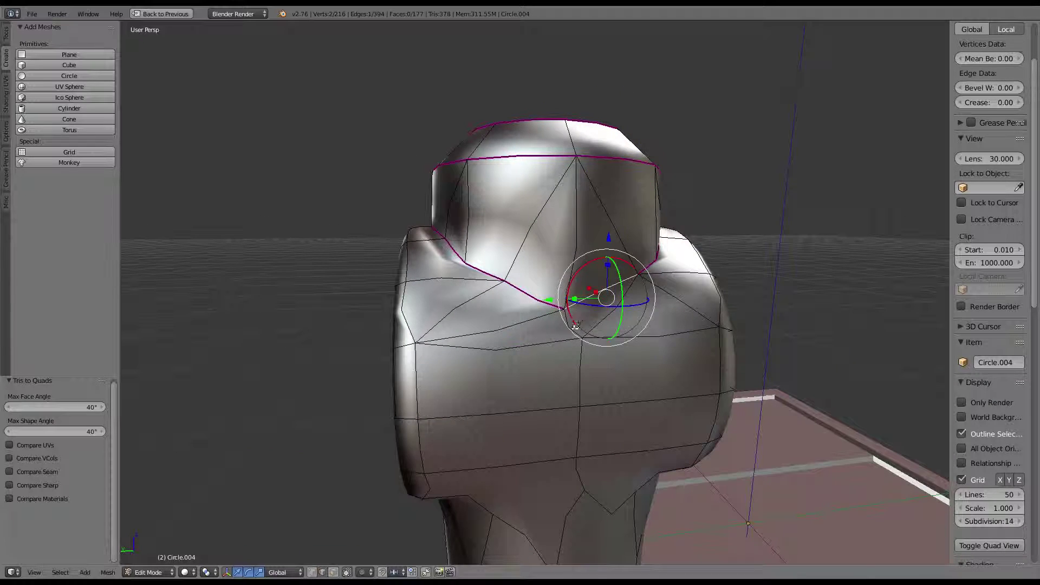
pyautogui.press('w')
pyautogui.click(685, 291)
pyautogui.click(685, 290)
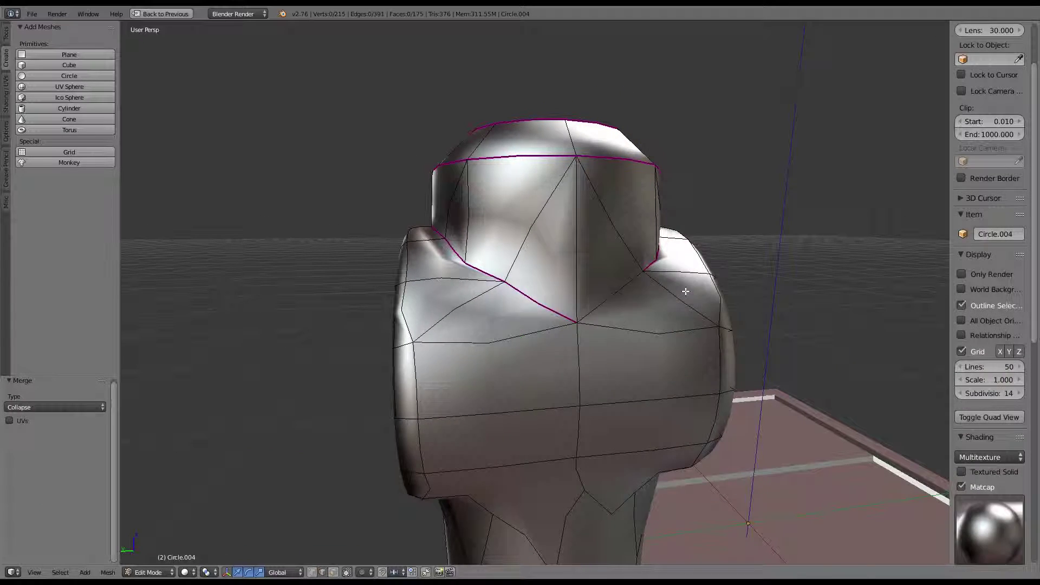
pyautogui.moveTo(685, 291); pyautogui.dragTo(438, 291, button='middle')
pyautogui.rightClick(564, 359)
pyautogui.press('w')
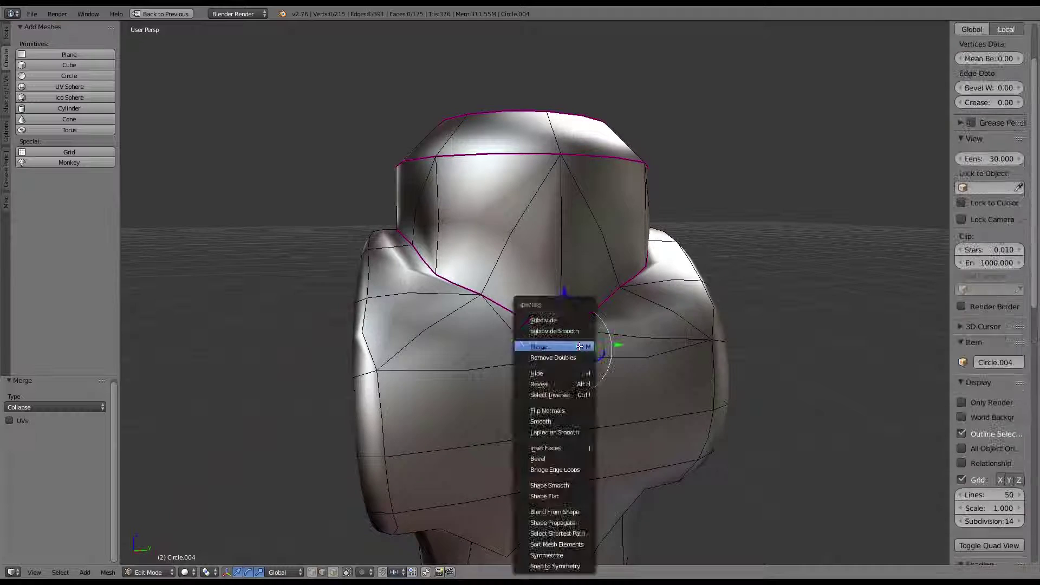
pyautogui.click(544, 342)
pyautogui.click(545, 342)
# Collapse the two neighbouring short edges beside the ring
pyautogui.moveTo(576, 348)
pyautogui.mouseDown(button='middle')
pyautogui.moveTo(515, 264)
pyautogui.moveTo(538, 236)
pyautogui.moveTo(628, 263)
pyautogui.mouseUp(button='middle')
pyautogui.rightClick(547, 260)
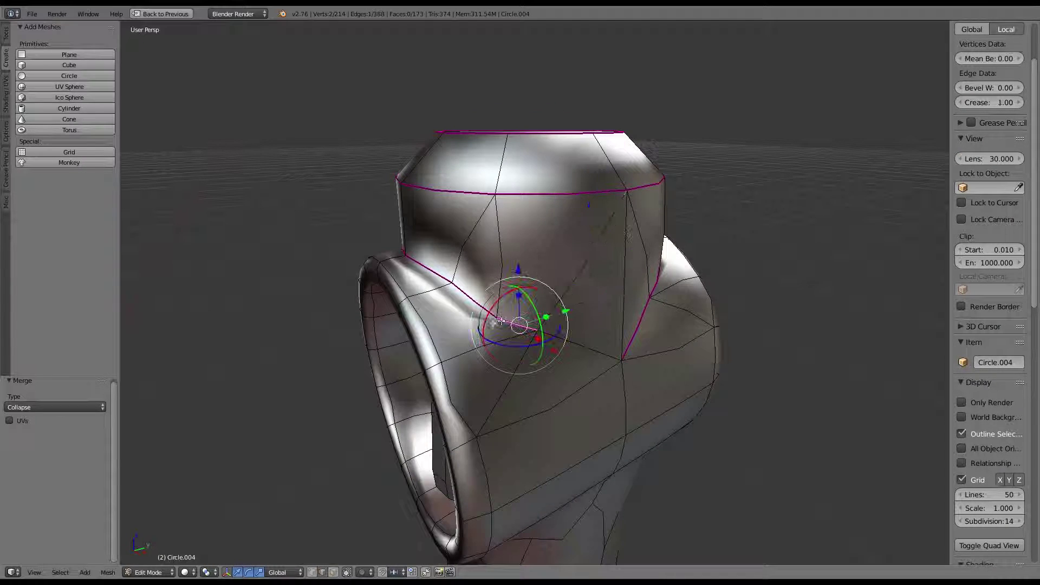
pyautogui.hotkey('shift', 'r')
pyautogui.rightClick(514, 290)
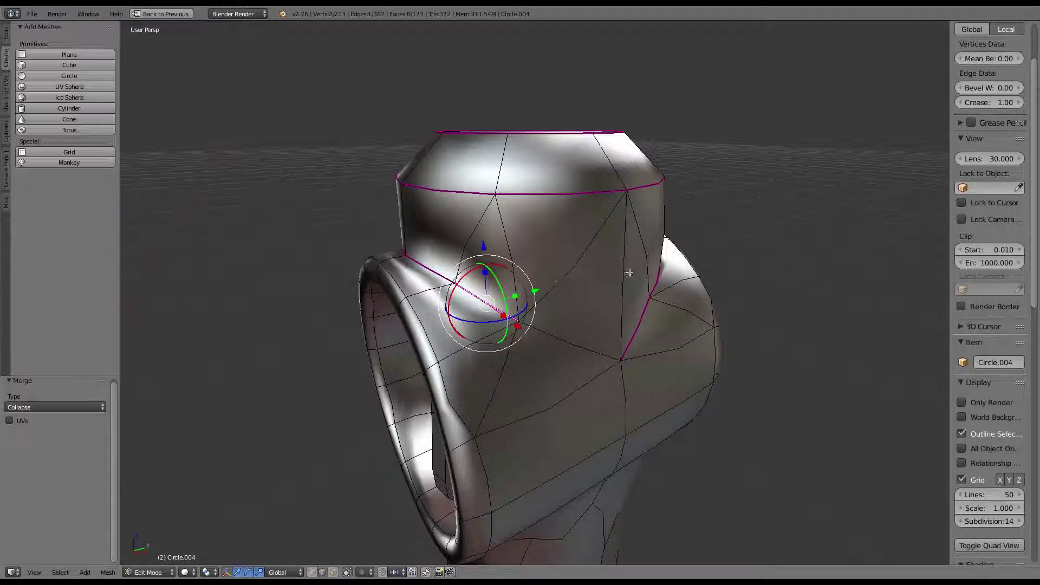
pyautogui.hotkey('shift', 'r')
pyautogui.moveTo(632, 274)
pyautogui.mouseDown(button='middle')
pyautogui.moveTo(585, 267)
pyautogui.moveTo(141, 426)
pyautogui.mouseUp(button='middle')
# Collapse three more short edges on the far side of the junction
pyautogui.rightClick(515, 274)
pyautogui.press('w')
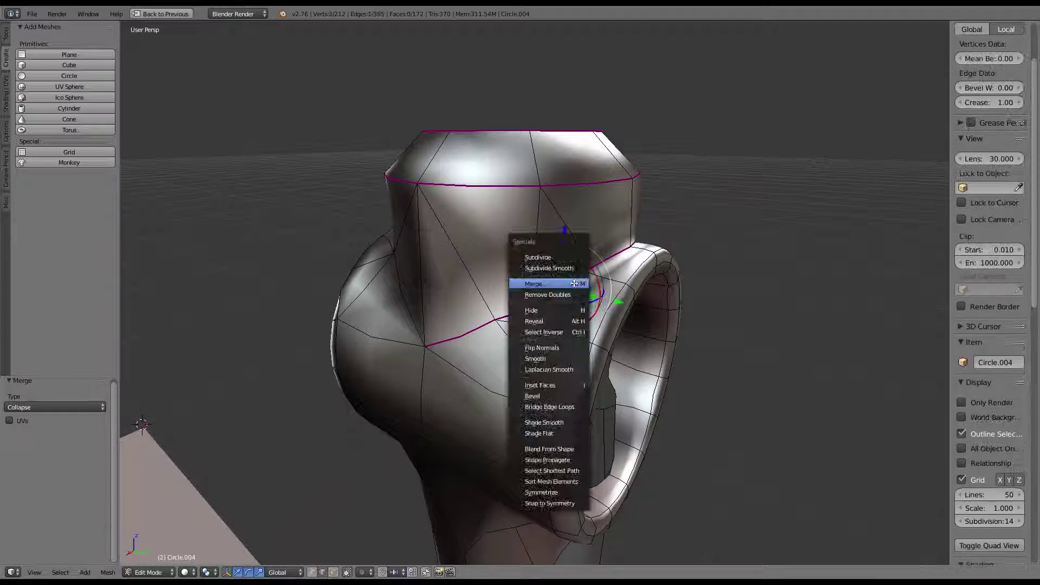
pyautogui.click(515, 274)
pyautogui.moveTo(516, 274)
pyautogui.mouseDown(button='middle')
pyautogui.moveTo(560, 284)
pyautogui.moveTo(581, 306)
pyautogui.moveTo(572, 290)
pyautogui.moveTo(627, 291)
pyautogui.moveTo(539, 274)
pyautogui.moveTo(586, 273)
pyautogui.mouseUp(button='middle')
pyautogui.hotkey('shift', 'r')
pyautogui.rightClick(580, 307)
pyautogui.hotkey('shift', 'r')
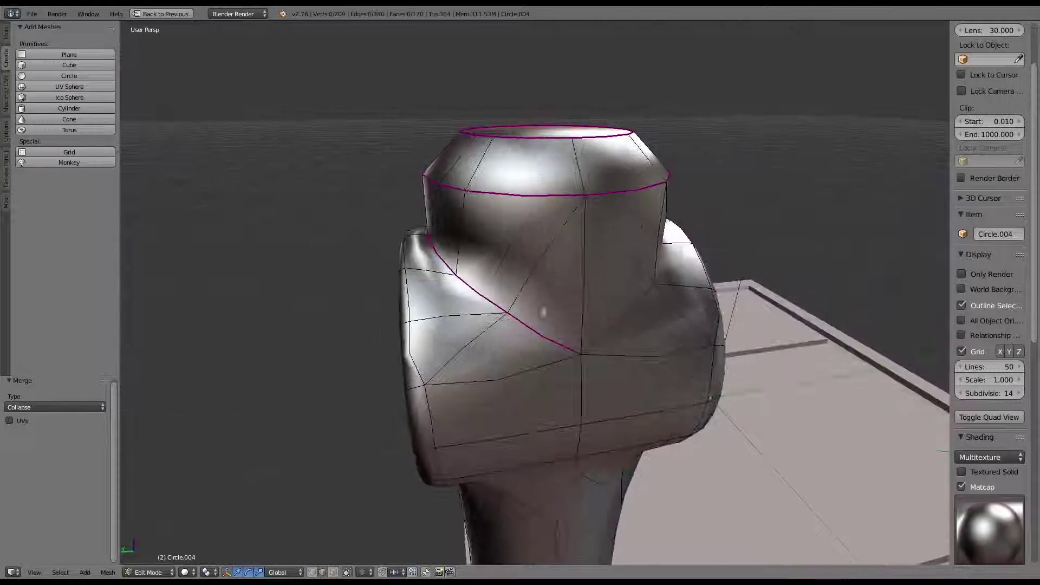
# Collapse the last short edges along the junction seam
pyautogui.rightClick(541, 309)
pyautogui.moveTo(627, 283)
pyautogui.mouseDown(button='middle')
pyautogui.moveTo(379, 275)
pyautogui.moveTo(648, 267)
pyautogui.moveTo(437, 457)
pyautogui.mouseUp(button='middle')
pyautogui.press('w')
pyautogui.click(512, 270)
pyautogui.rightClick(648, 267)
pyautogui.hotkey('alt', 'm')
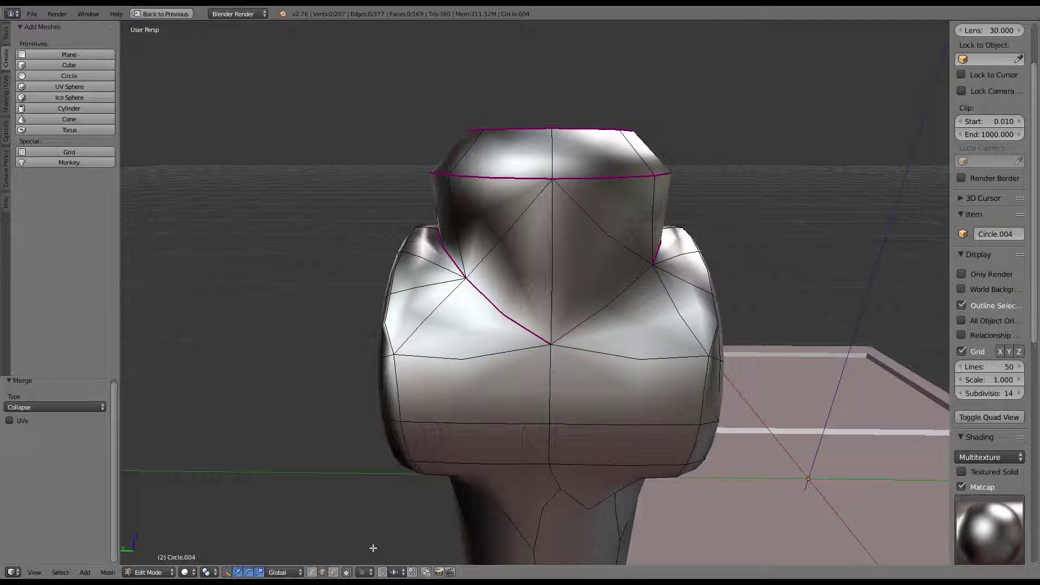
# Fill the four vertices around the gap beside the ring with a new face
pyautogui.moveTo(372, 547); pyautogui.dragTo(342, 559, button='middle')
pyautogui.rightClick(504, 243)
pyautogui.press('f')
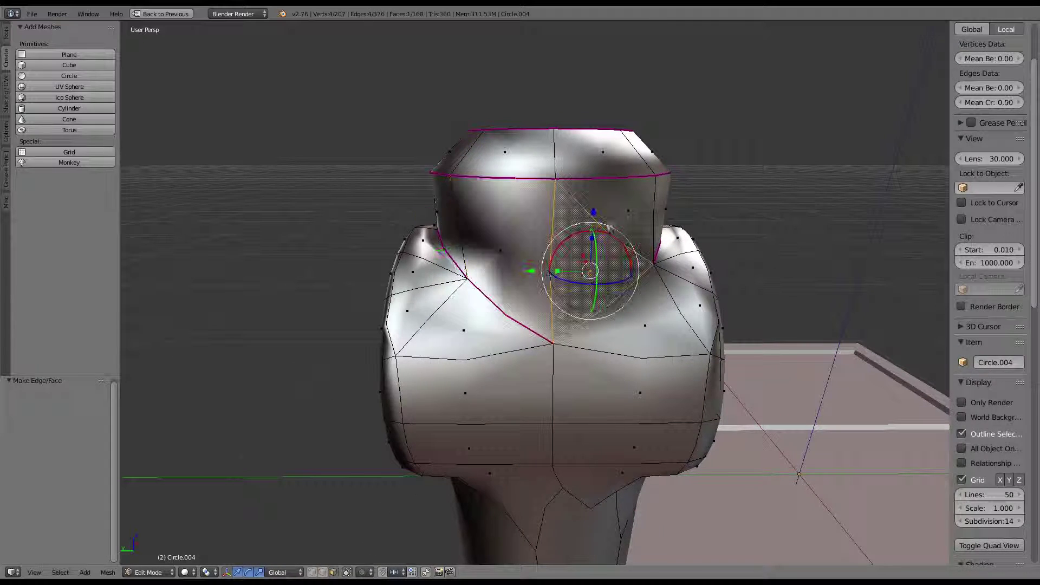
pyautogui.moveTo(504, 244)
pyautogui.mouseDown(button='middle')
pyautogui.moveTo(561, 234)
pyautogui.moveTo(594, 280)
pyautogui.moveTo(558, 261)
pyautogui.moveTo(416, 418)
pyautogui.moveTo(460, 331)
pyautogui.mouseUp(button='middle')
pyautogui.hotkey('ctrl', 'z')
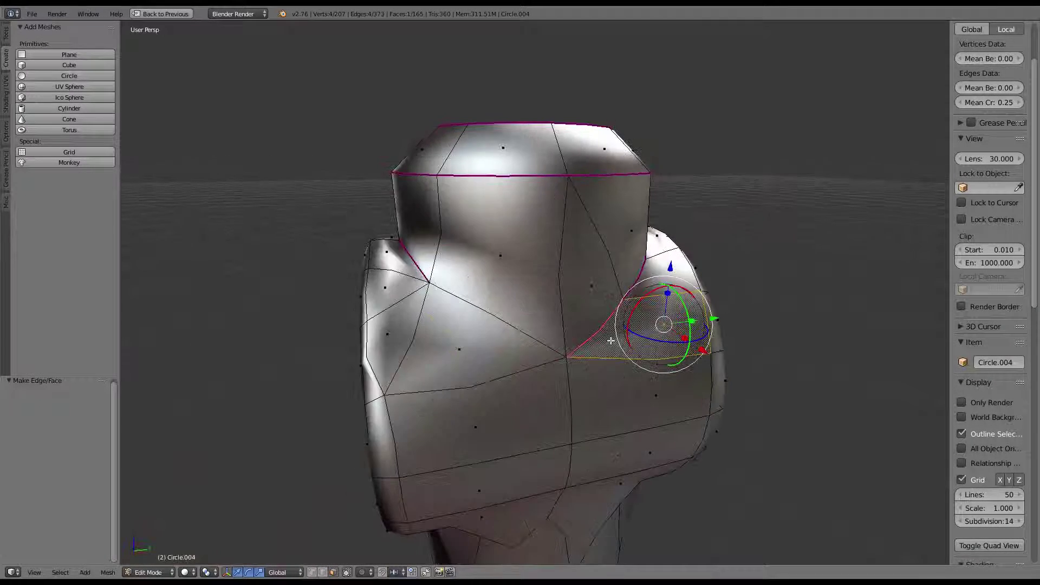
pyautogui.hotkey('ctrl', 'z')
# Collapse the small face beside the ring and join two neighbouring faces into a quad
pyautogui.rightClick(461, 331)
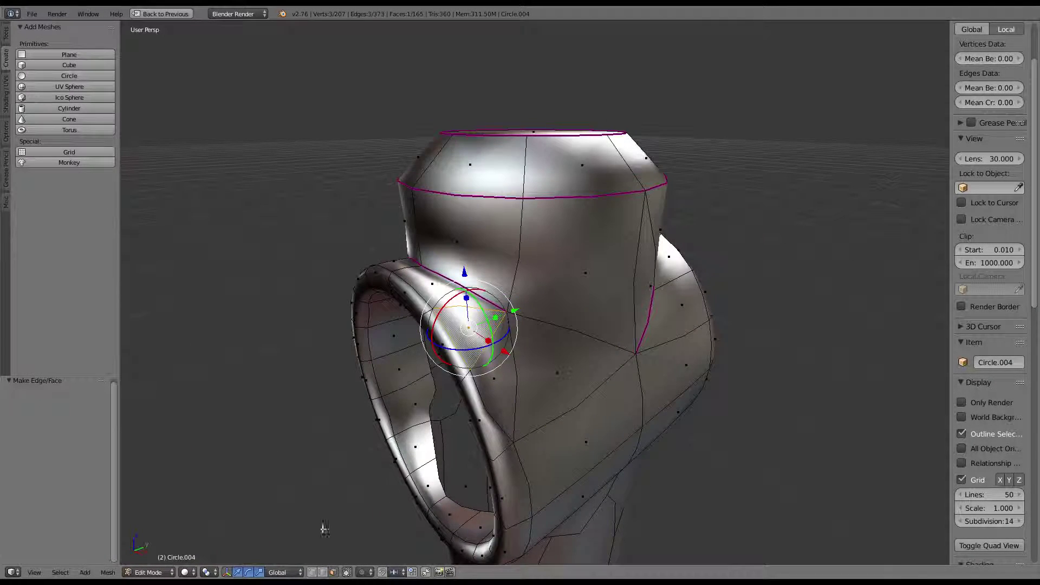
pyautogui.moveTo(697, 281); pyautogui.dragTo(575, 320, button='middle')
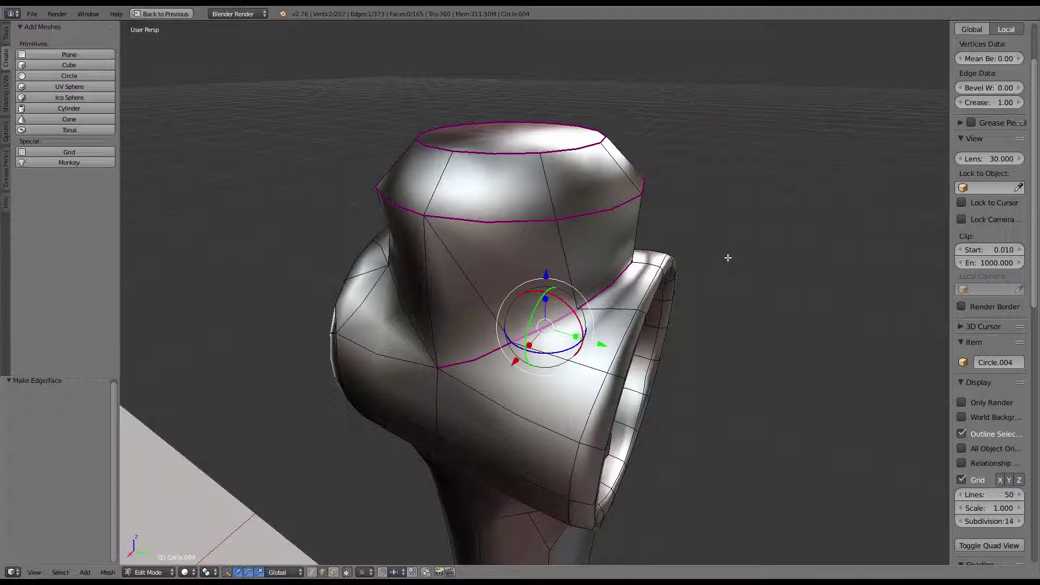
pyautogui.hotkey('alt', 'm')
pyautogui.moveTo(727, 257); pyautogui.dragTo(544, 375, button='middle')
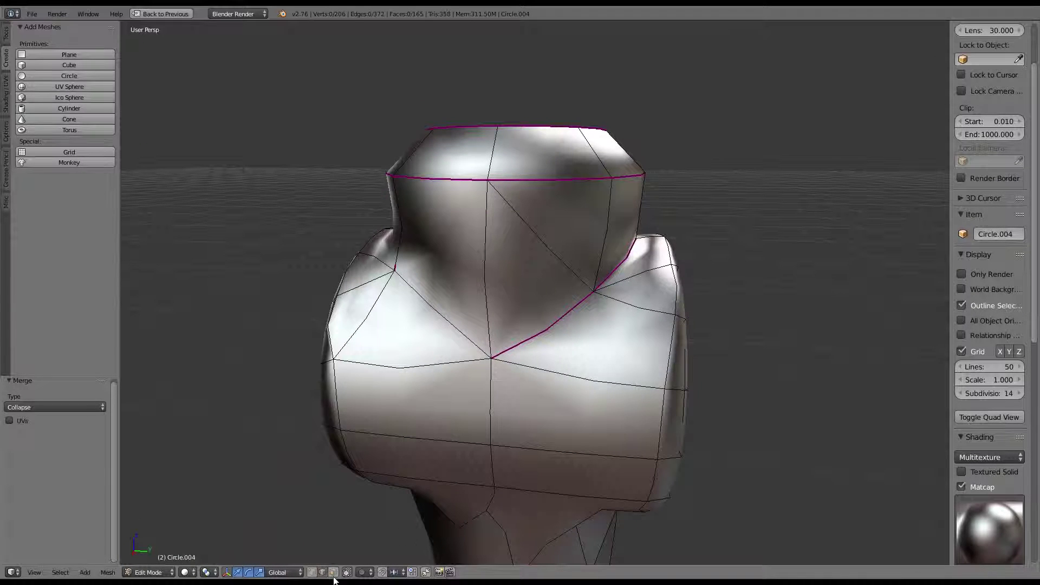
pyautogui.rightClick(571, 220)
pyautogui.keyDown('shift'); pyautogui.rightClick(528, 286); pyautogui.keyUp('shift')
pyautogui.press('f')
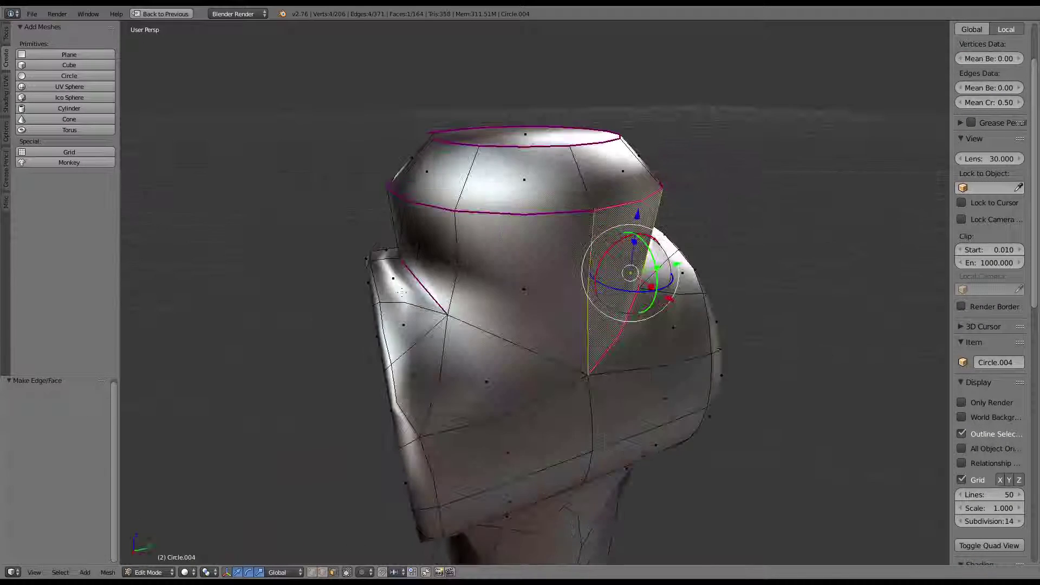
pyautogui.moveTo(530, 287)
pyautogui.mouseDown(button='middle')
pyautogui.moveTo(409, 348)
pyautogui.moveTo(574, 277)
pyautogui.mouseUp(button='middle')
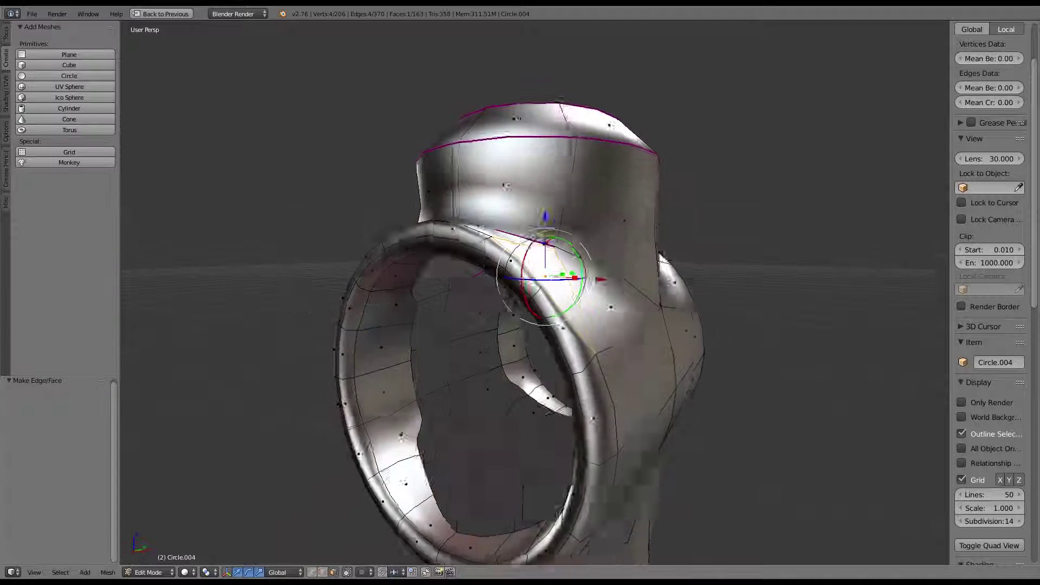
# Fully crease the boundary loops of the ring's rim
pyautogui.hotkey('ctrl', 'l')
pyautogui.hotkey('ctrl', 'e')
pyautogui.click(680, 287)
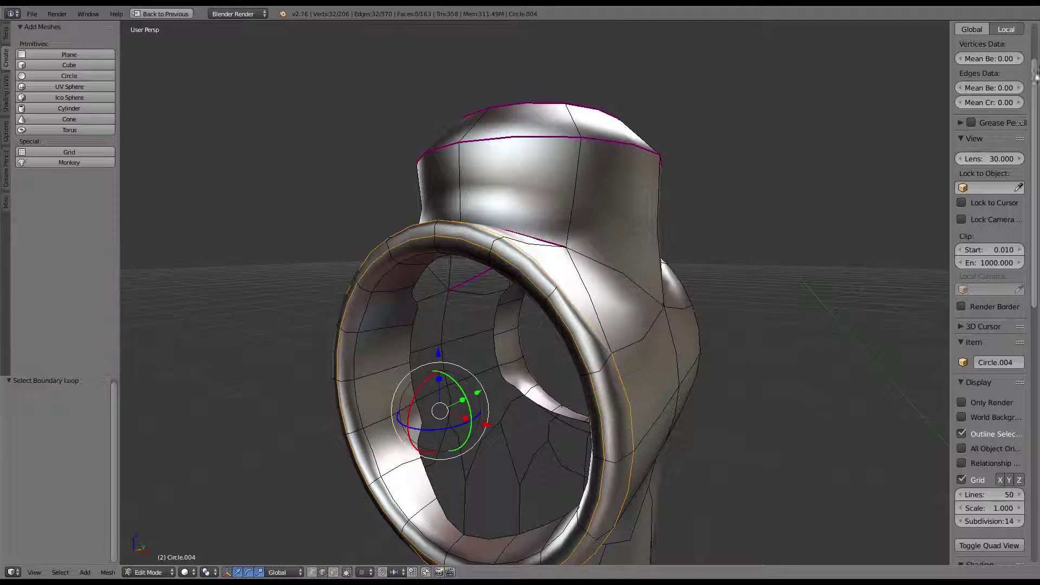
pyautogui.moveTo(988, 102); pyautogui.dragTo(1023, 103)
pyautogui.moveTo(768, 139)
pyautogui.mouseDown(button='middle')
pyautogui.moveTo(274, 202)
pyautogui.moveTo(611, 213)
pyautogui.mouseUp(button='middle')
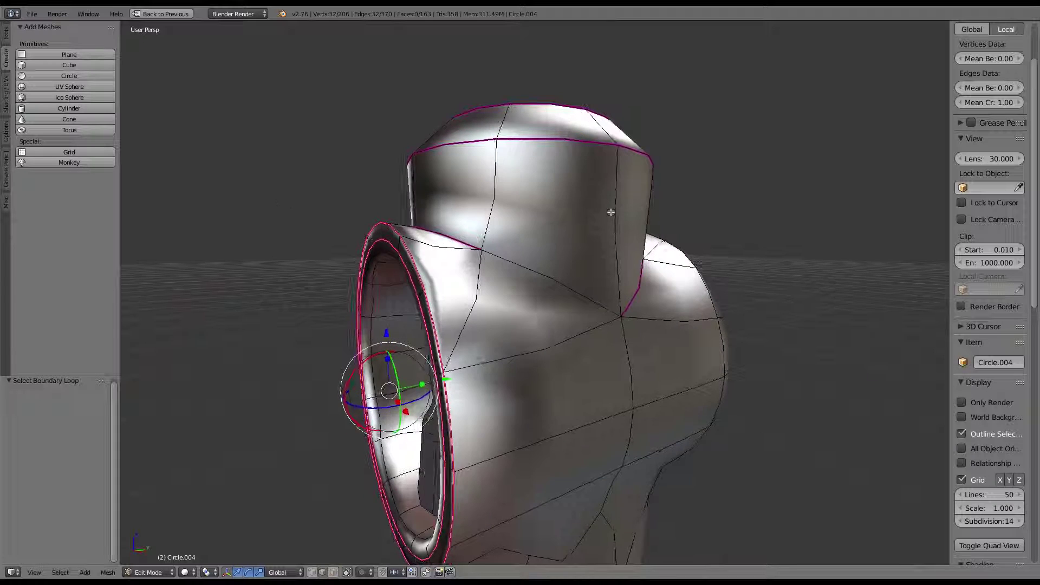
# Select the upper cylinder's face loop and convert it to its two boundary edge loops
pyautogui.moveTo(379, 379); pyautogui.dragTo(541, 271, button='middle')
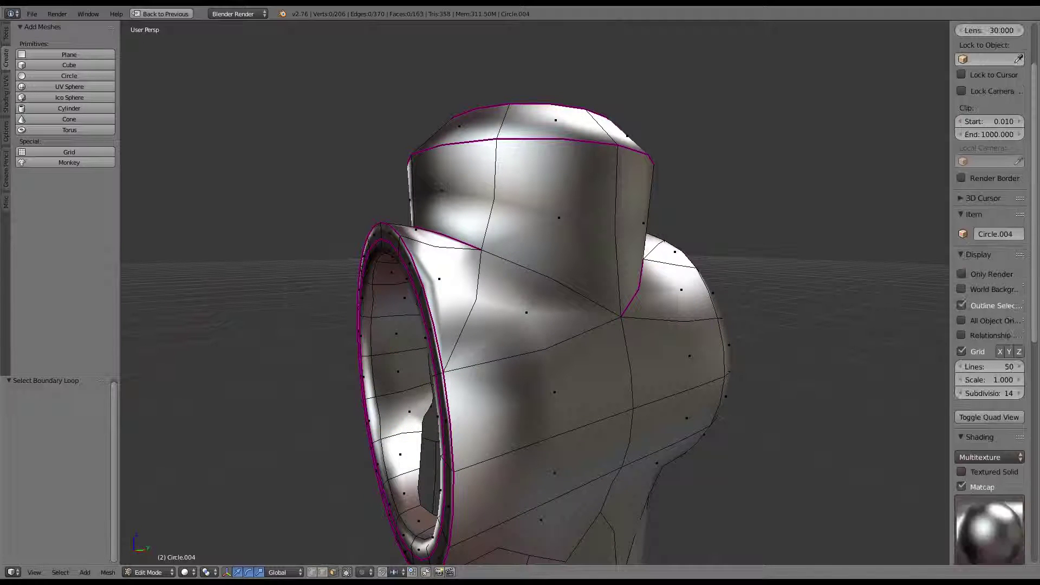
pyautogui.keyDown('alt'); pyautogui.rightClick(677, 179); pyautogui.keyUp('alt')
pyautogui.hotkey('ctrl', 'e')
pyautogui.click(748, 287)
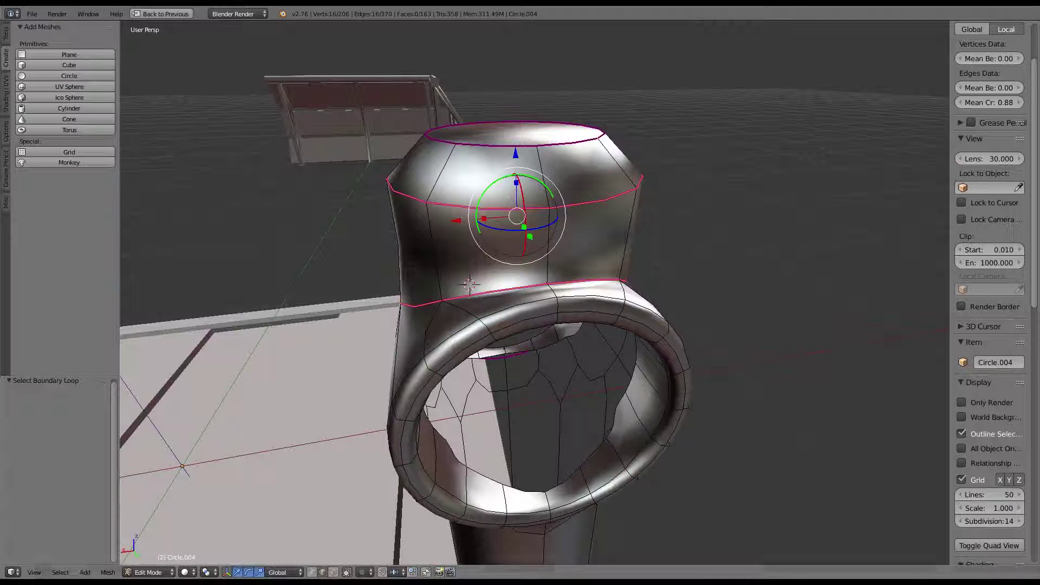
pyautogui.moveTo(469, 285)
pyautogui.mouseDown(button='middle')
pyautogui.moveTo(428, 299)
pyautogui.moveTo(471, 295)
pyautogui.mouseUp(button='middle')
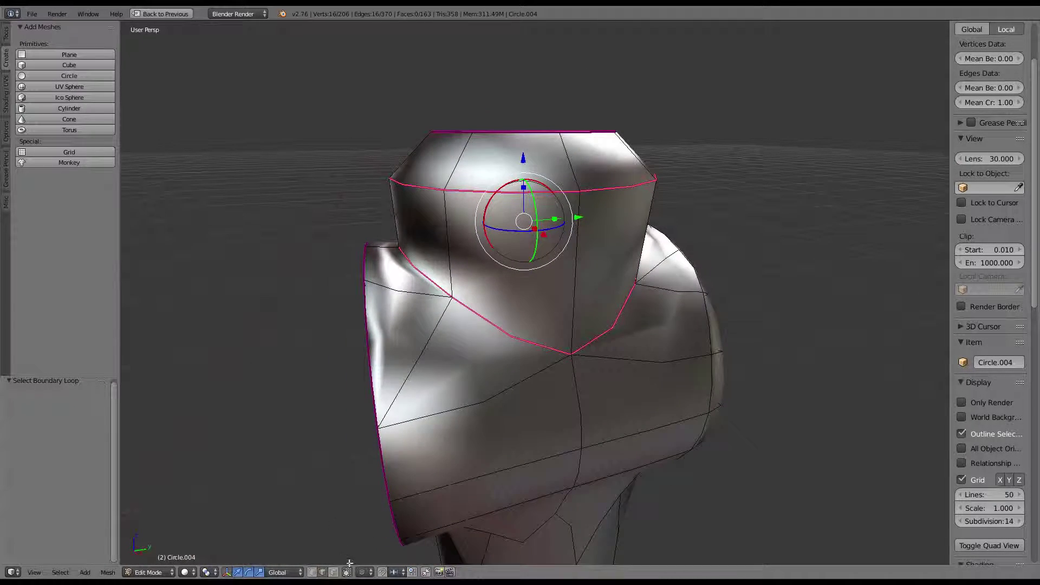
# Fill a face between vertices on the ring's open edge
pyautogui.press('a')
pyautogui.rightClick(371, 325)
pyautogui.keyDown('shift'); pyautogui.rightClick(482, 299); pyautogui.keyUp('shift')
pyautogui.press('f')
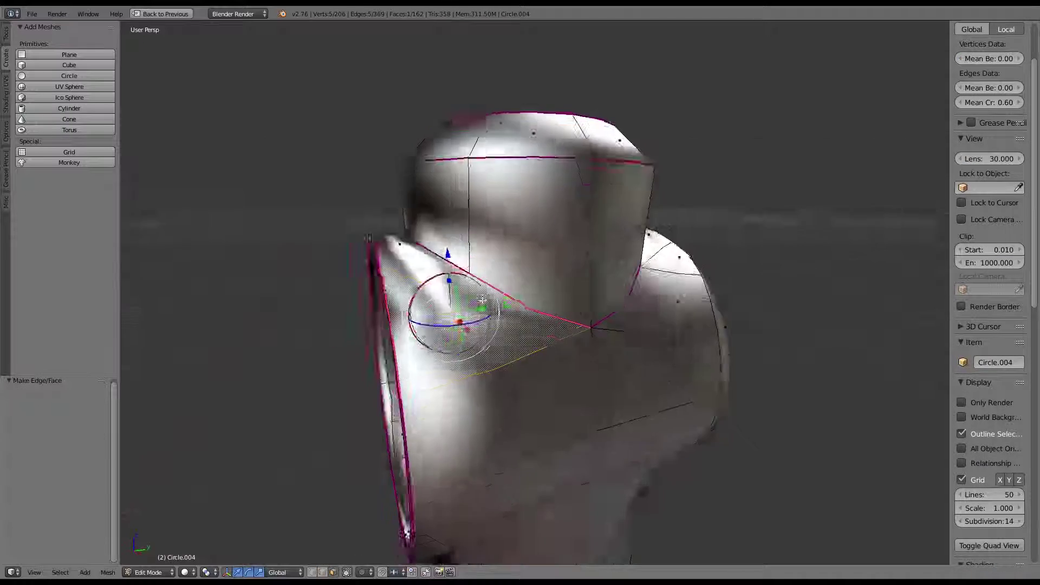
pyautogui.moveTo(520, 293)
pyautogui.mouseDown(button='middle')
pyautogui.moveTo(563, 282)
pyautogui.moveTo(552, 287)
pyautogui.mouseUp(button='middle')
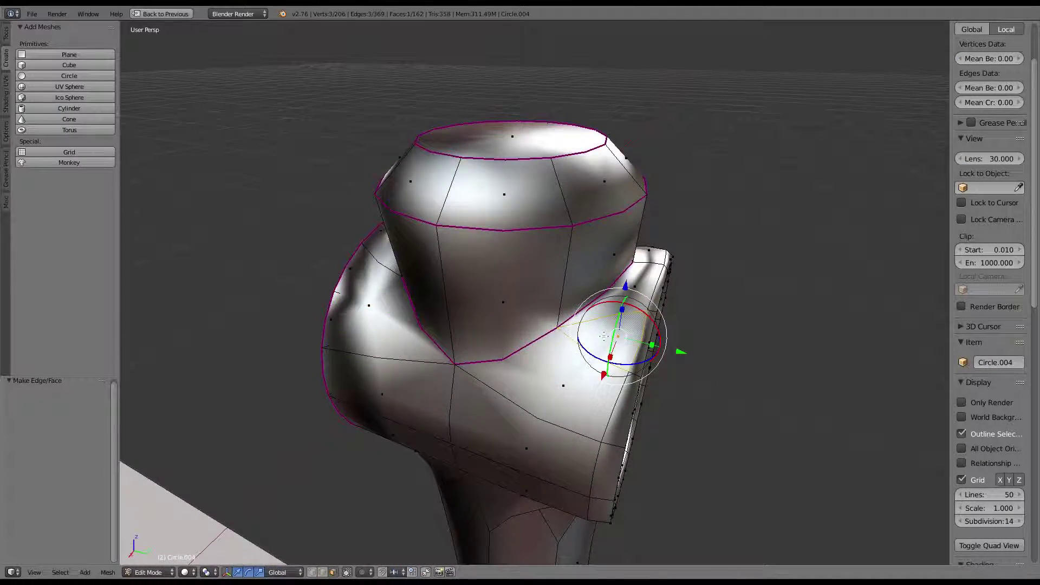
pyautogui.moveTo(603, 337)
pyautogui.mouseDown(button='middle')
pyautogui.moveTo(464, 340)
pyautogui.moveTo(334, 298)
pyautogui.moveTo(482, 235)
pyautogui.moveTo(483, 286)
pyautogui.mouseUp(button='middle')
# Subdivide the vertical post's edges and raise the new loop up the post
pyautogui.press('Tab')
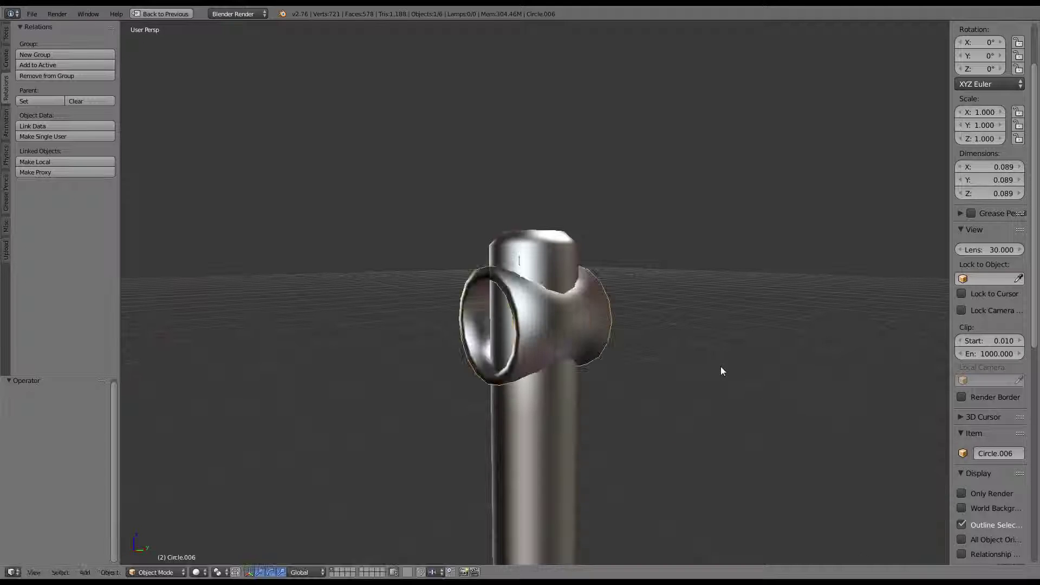
pyautogui.moveTo(719, 370); pyautogui.dragTo(441, 268, button='middle')
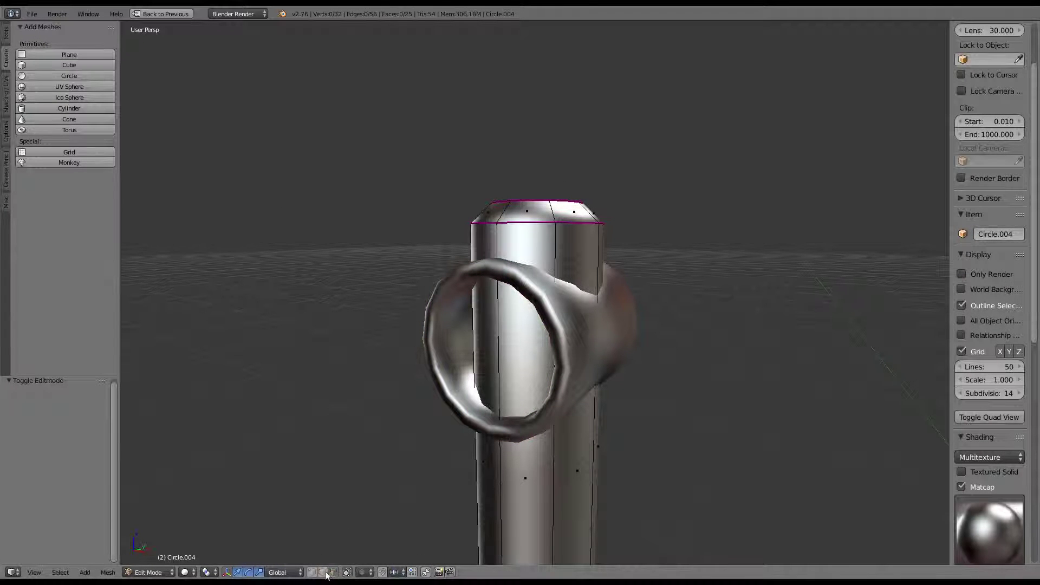
pyautogui.scroll(-3, 631, 434)
pyautogui.keyDown('ctrl'); pyautogui.keyDown('alt'); pyautogui.rightClick(575, 434); pyautogui.keyUp('alt'); pyautogui.keyUp('ctrl')
pyautogui.press('w')
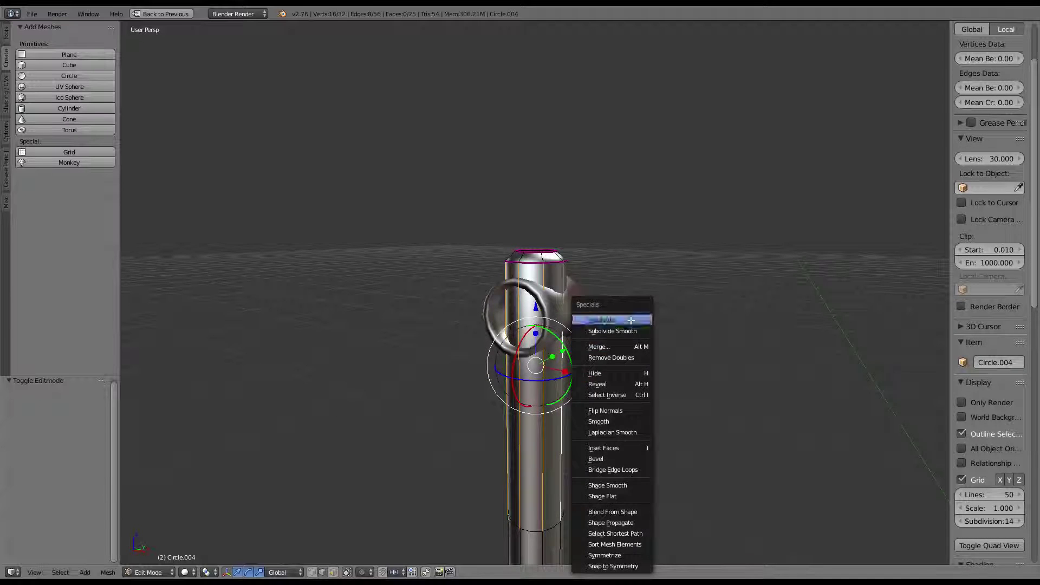
pyautogui.click(631, 320)
pyautogui.keyDown('alt'); pyautogui.rightClick(558, 368); pyautogui.keyUp('alt')
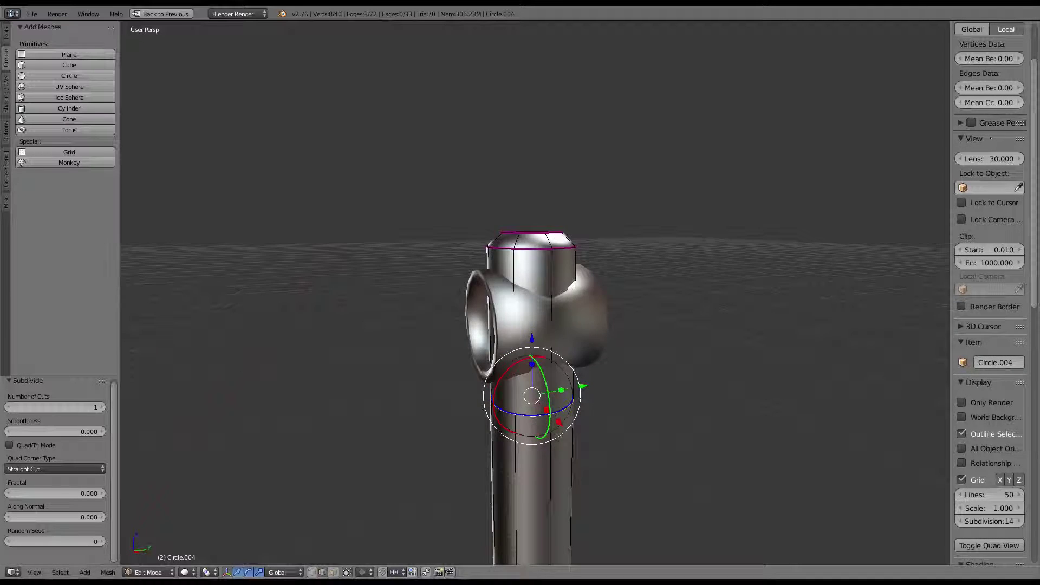
pyautogui.moveTo(533, 334); pyautogui.dragTo(533, 333)
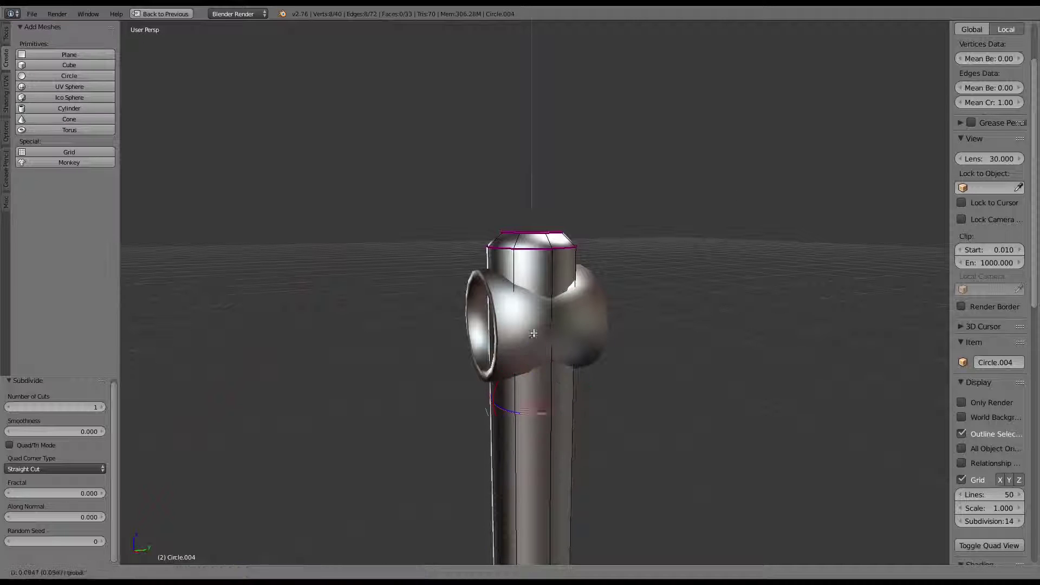
# Subdivide the post again and delete a band of its faces below the junction
pyautogui.press('w')
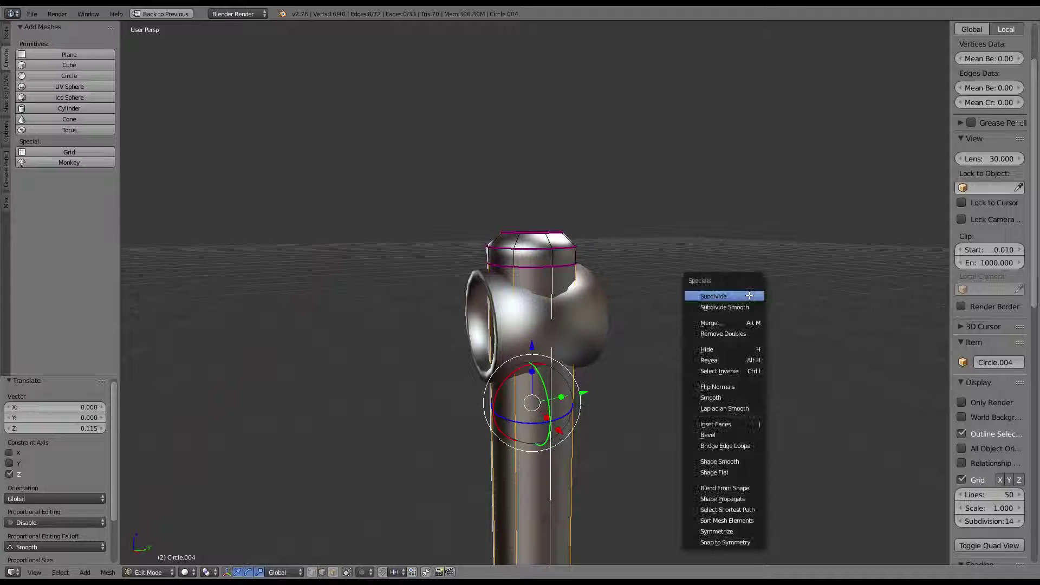
pyautogui.click(745, 297)
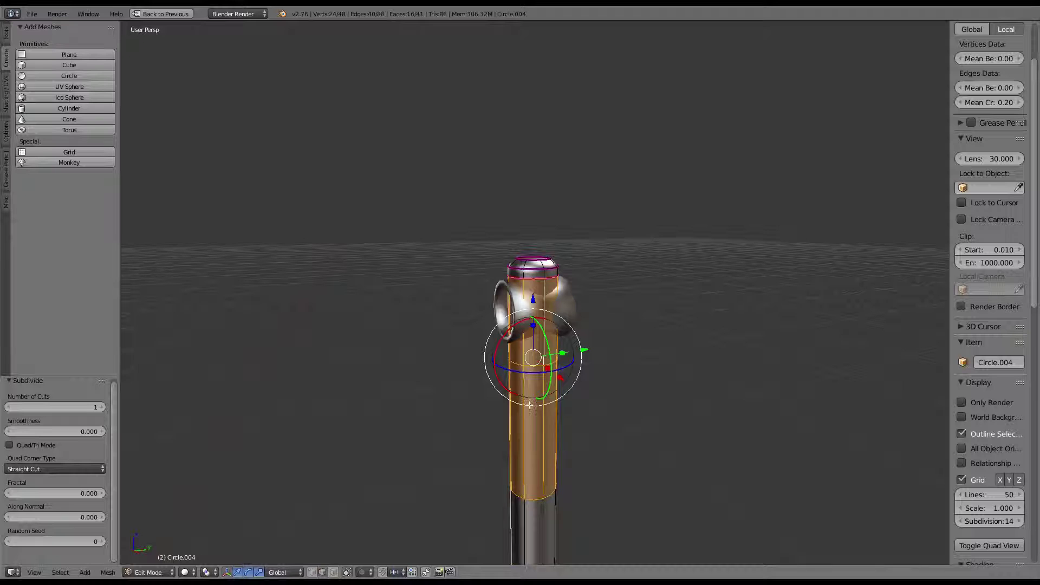
pyautogui.keyDown('alt'); pyautogui.rightClick(531, 362); pyautogui.keyUp('alt')
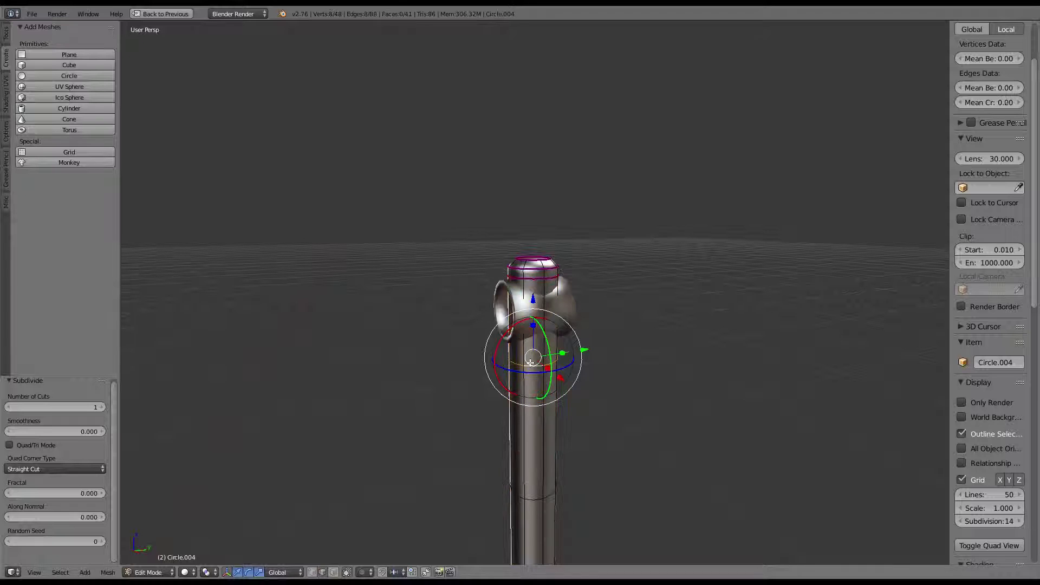
pyautogui.scroll(2, 622, 232)
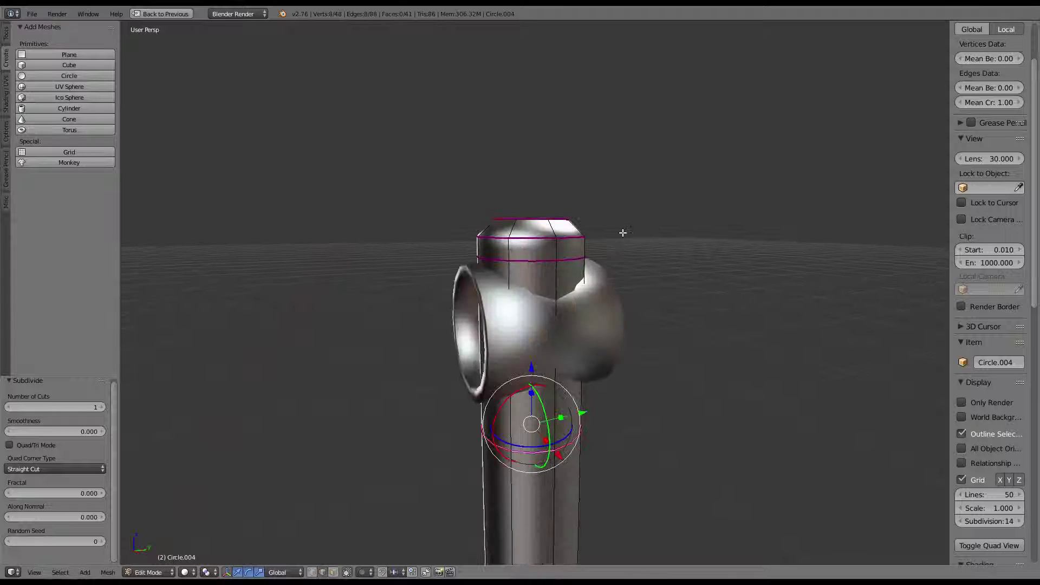
pyautogui.scroll(3, 664, 258)
pyautogui.scroll(2, 338, 491)
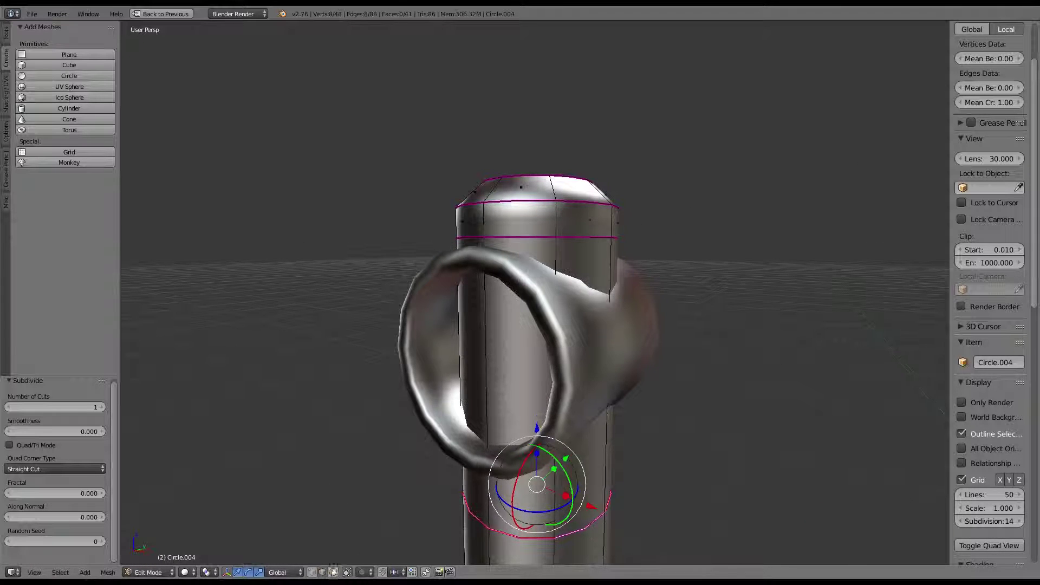
pyautogui.keyDown('alt'); pyautogui.keyDown('shift'); pyautogui.rightClick(490, 363); pyautogui.keyUp('shift'); pyautogui.keyUp('alt')
pyautogui.press('x')
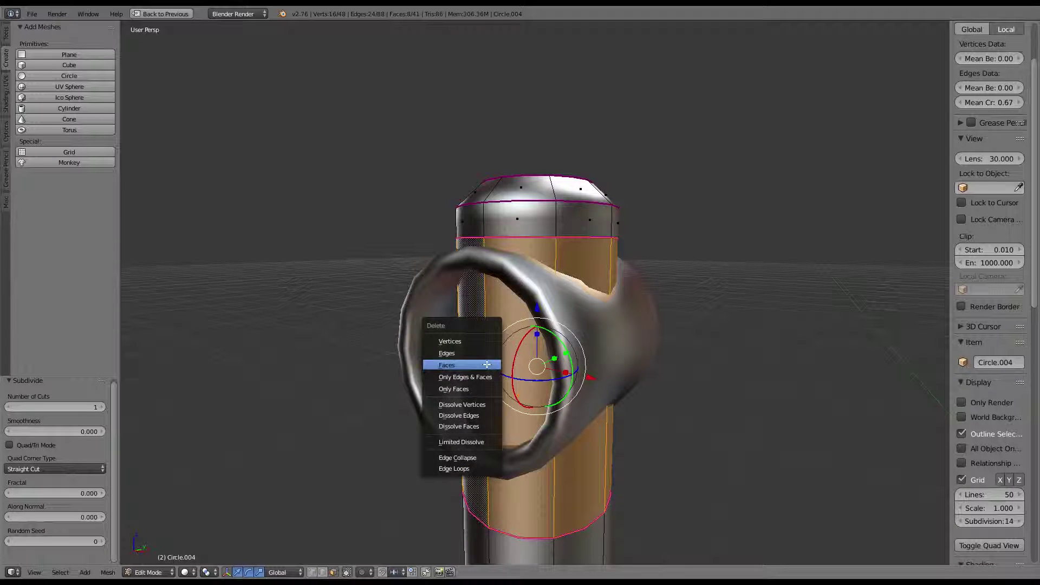
pyautogui.click(487, 364)
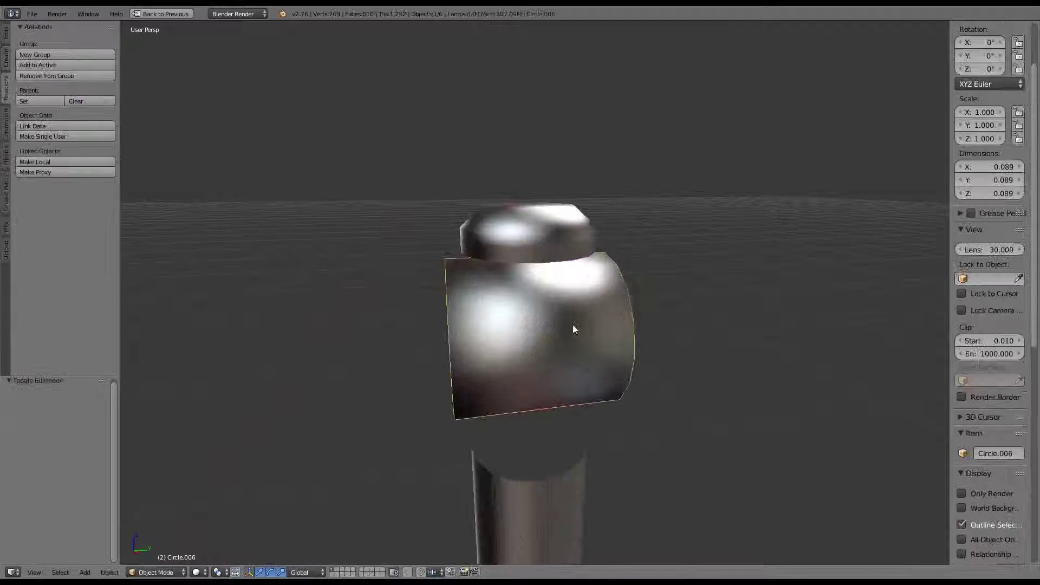
pyautogui.moveTo(573, 324)
pyautogui.mouseDown(button='middle')
pyautogui.moveTo(673, 332)
pyautogui.moveTo(560, 275)
pyautogui.mouseUp(button='middle')
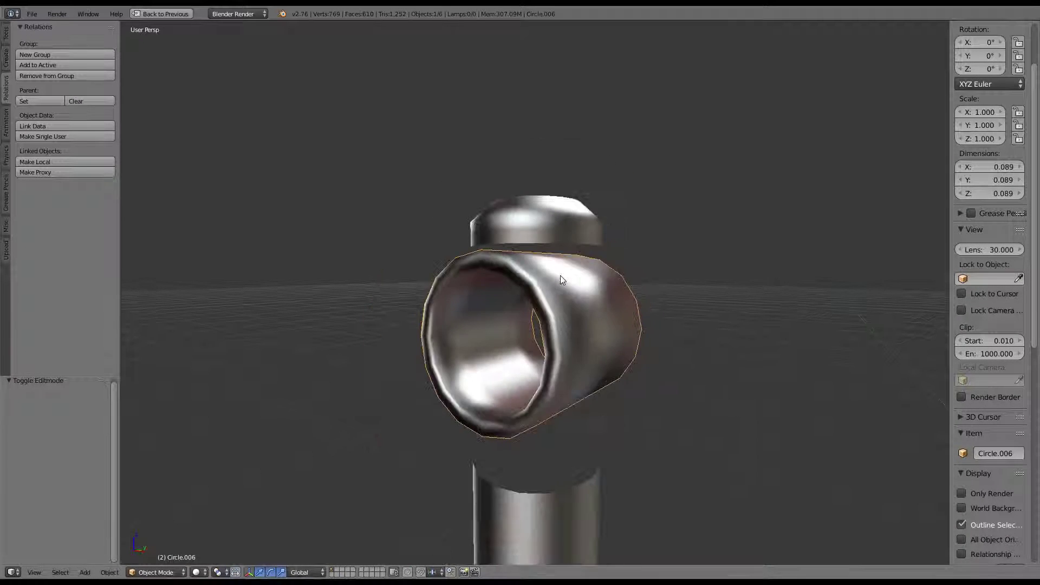
pyautogui.hotkey('ctrl', 'Up')
# Remove the Boolean modifier from the lower post tube
pyautogui.click(310, 546)
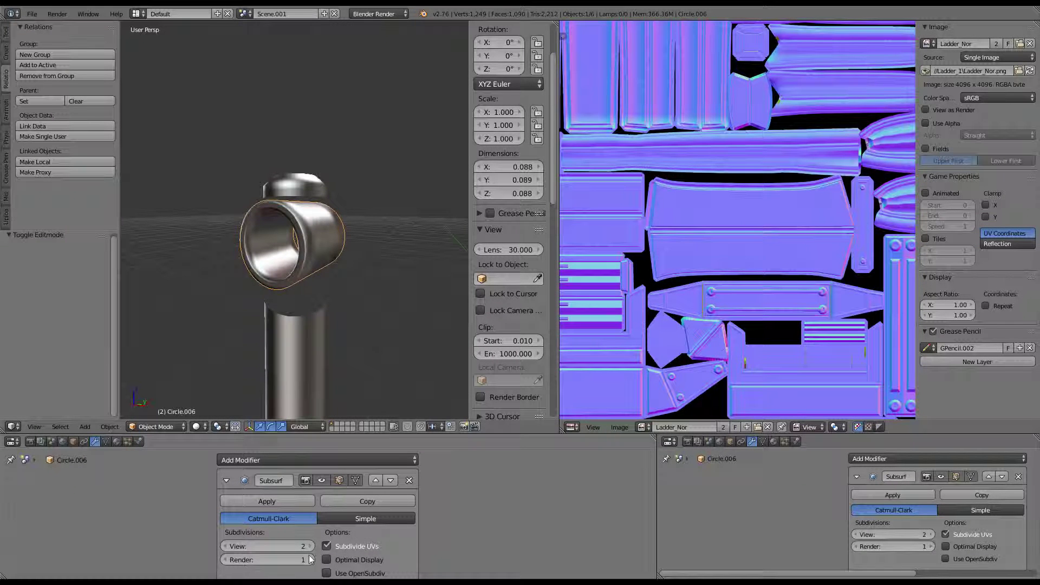
pyautogui.rightClick(324, 364)
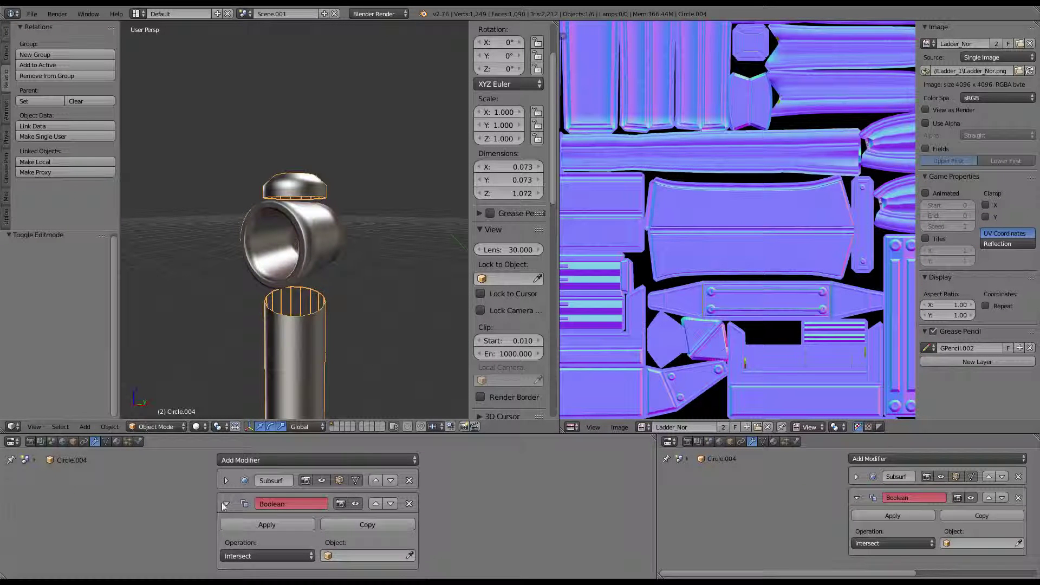
pyautogui.click(225, 504)
pyautogui.click(226, 481)
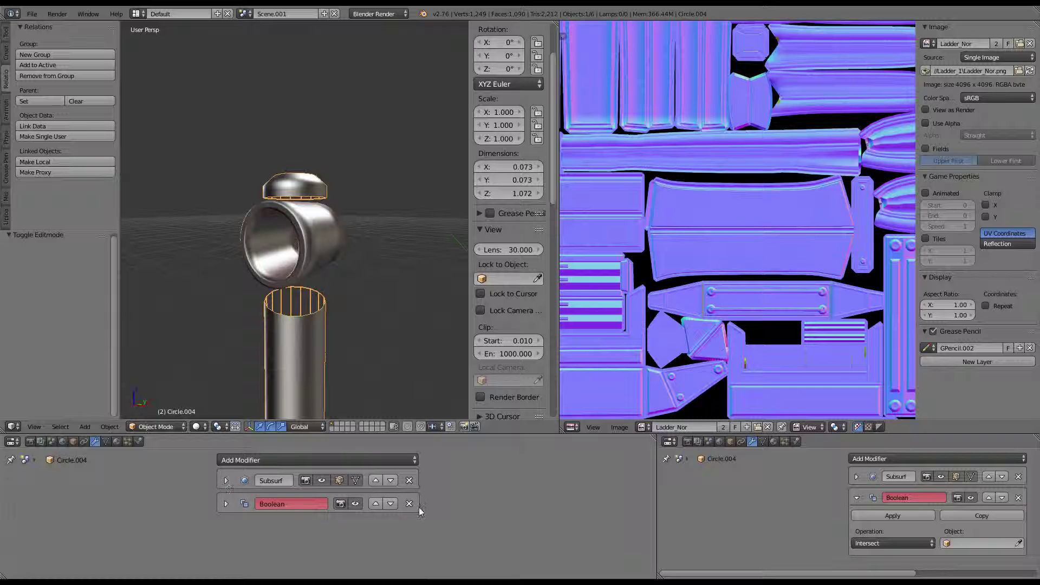
pyautogui.click(409, 507)
pyautogui.click(226, 482)
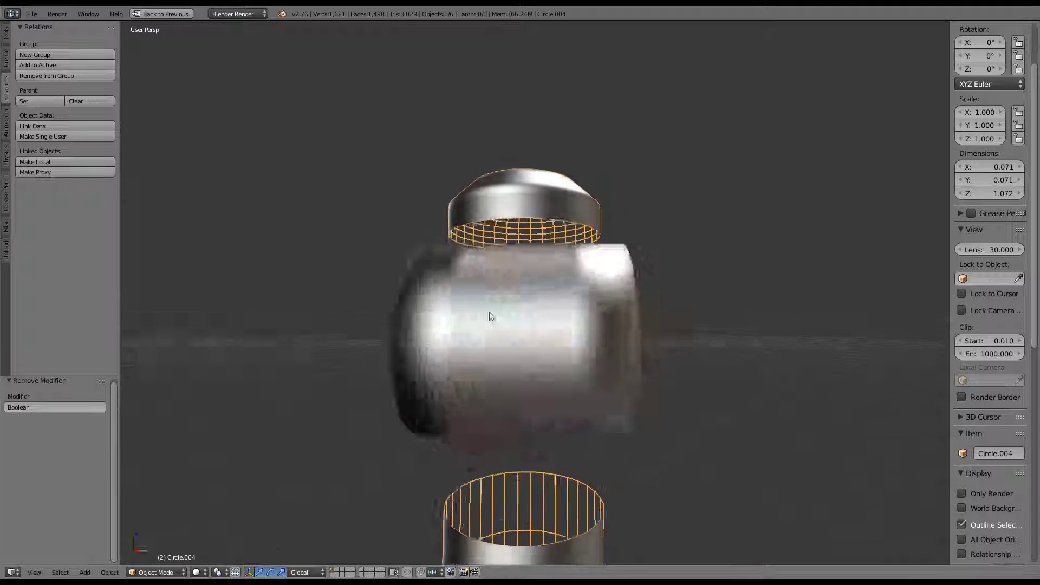
pyautogui.moveTo(493, 313)
pyautogui.mouseDown(button='middle')
pyautogui.moveTo(472, 325)
pyautogui.moveTo(521, 378)
pyautogui.moveTo(543, 185)
pyautogui.moveTo(591, 395)
pyautogui.moveTo(619, 323)
pyautogui.moveTo(669, 325)
pyautogui.moveTo(608, 325)
pyautogui.moveTo(677, 325)
pyautogui.moveTo(439, 318)
pyautogui.mouseUp(button='middle')
# Unhide the horizontal handrail pipe running through the joint
pyautogui.press('Tab')
pyautogui.press('Tab')
pyautogui.press('Tab')
pyautogui.hotkey('alt', 'h')
pyautogui.scroll(-3, 523, 310)
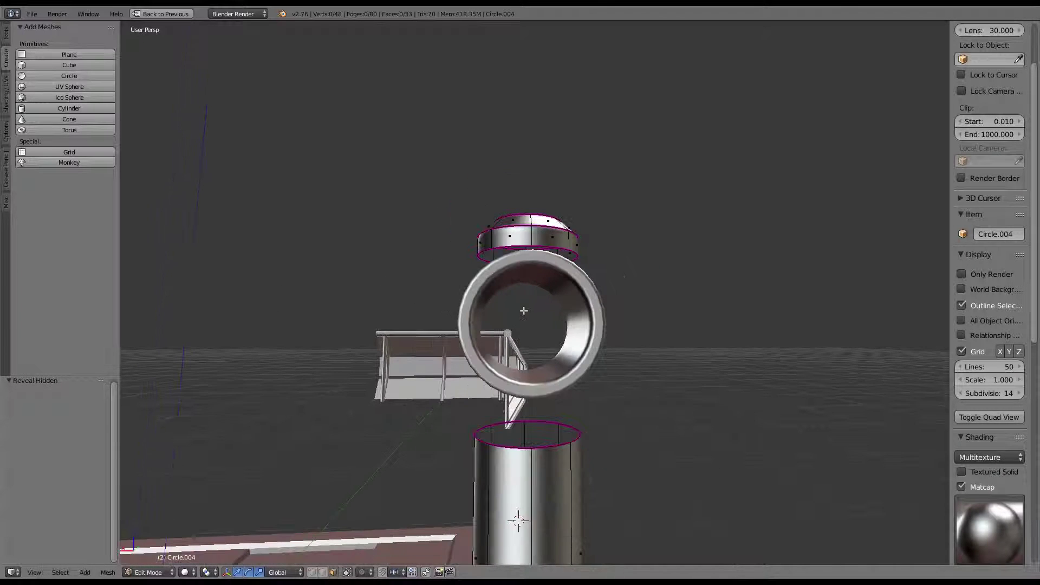
pyautogui.press('Tab')
pyautogui.hotkey('alt', 'h')
pyautogui.moveTo(538, 278)
pyautogui.mouseDown(button='middle')
pyautogui.moveTo(596, 307)
pyautogui.moveTo(553, 289)
pyautogui.moveTo(600, 294)
pyautogui.mouseUp(button='middle')
pyautogui.scroll(2, 606, 316)
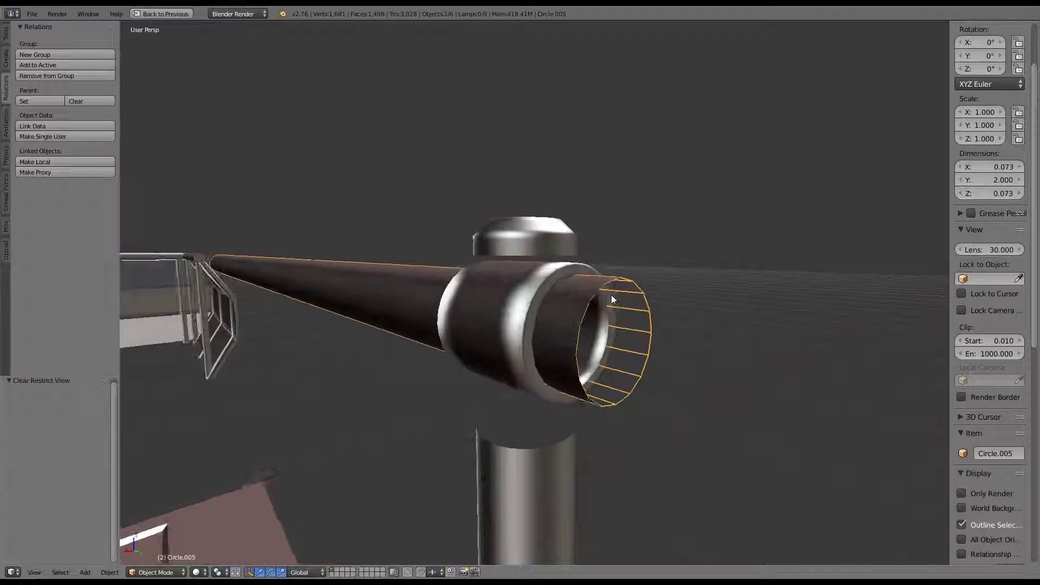
pyautogui.hotkey('ctrl', 'Up')
pyautogui.hotkey('ctrl', 'Up')
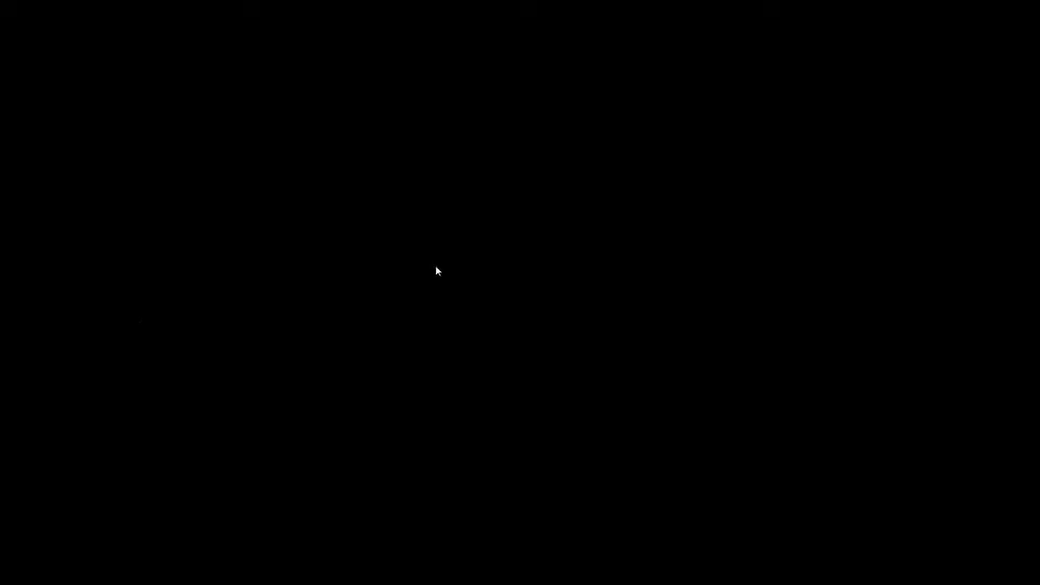
# Select the vertical post together with the junction body
pyautogui.press('a')
pyautogui.moveTo(564, 301)
pyautogui.mouseDown(button='middle')
pyautogui.moveTo(558, 224)
pyautogui.moveTo(417, 225)
pyautogui.moveTo(339, 280)
pyautogui.moveTo(558, 353)
pyautogui.moveTo(564, 290)
pyautogui.mouseUp(button='middle')
pyautogui.scroll(-5, 499, 339)
pyautogui.scroll(5, 499, 338)
pyautogui.rightClick(564, 393)
pyautogui.rightClick(569, 291)
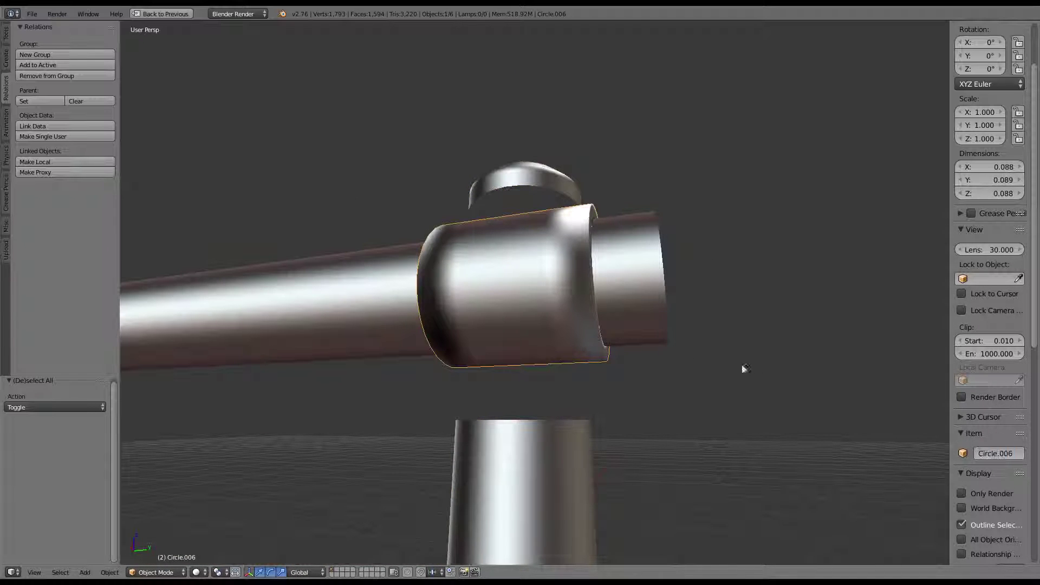
pyautogui.hotkey('ctrl', 'Up')
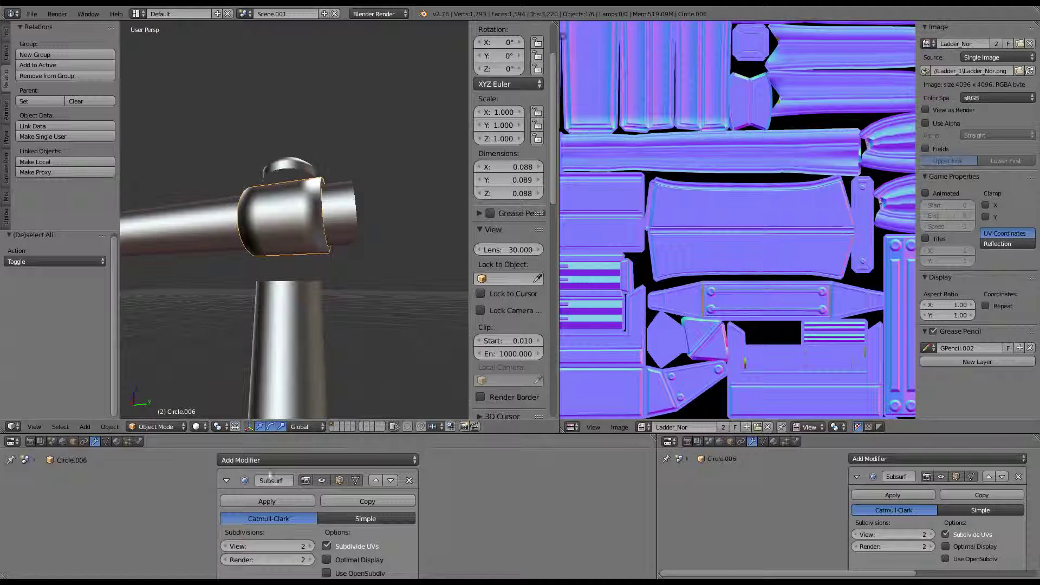
# Add a Shrinkwrap modifier to the junction, then remove it again
pyautogui.click(226, 480)
pyautogui.click(244, 462)
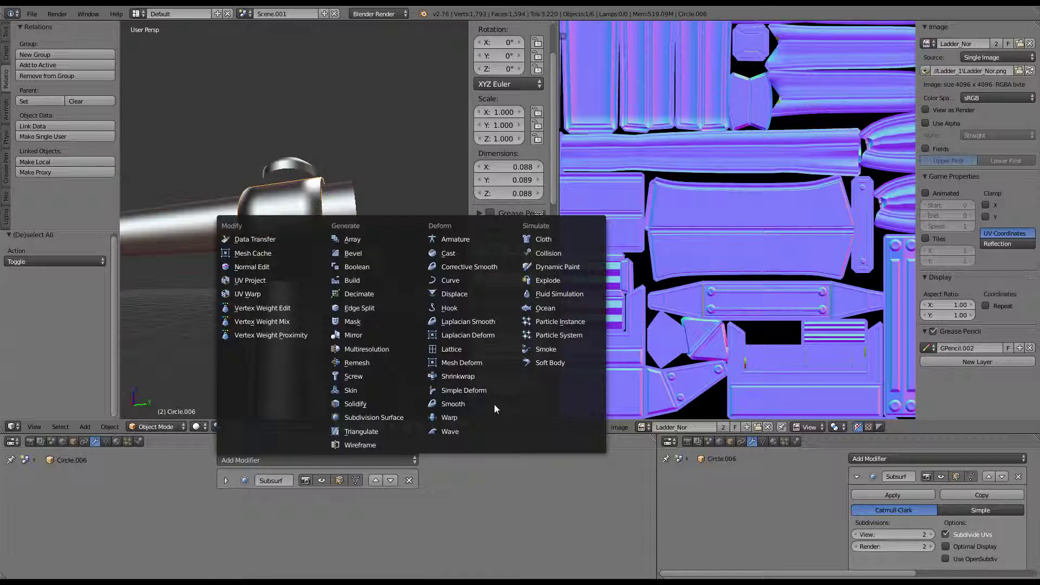
pyautogui.click(480, 376)
pyautogui.click(375, 503)
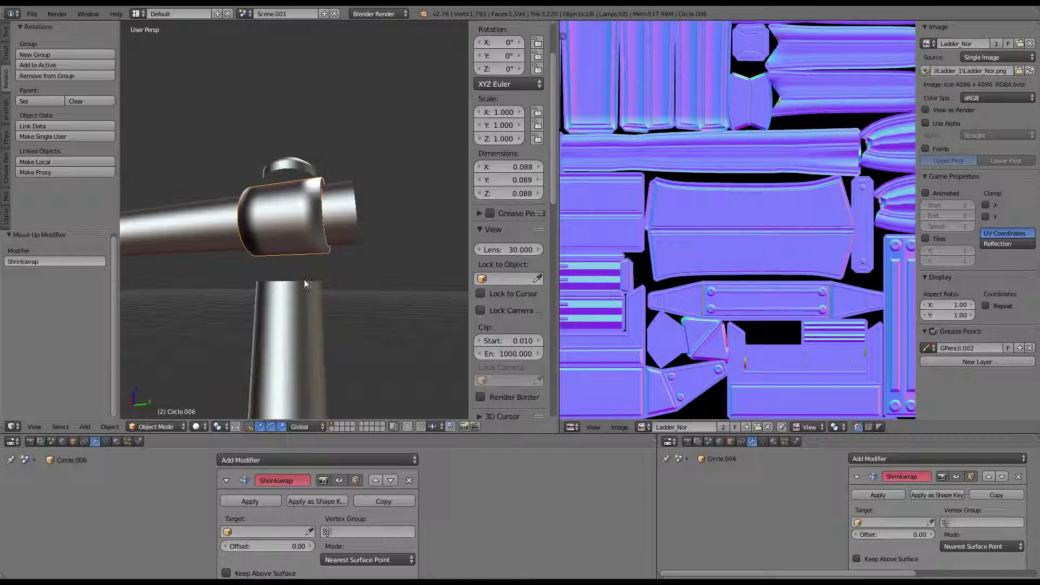
pyautogui.click(409, 479)
pyautogui.scroll(-5, 520, 358)
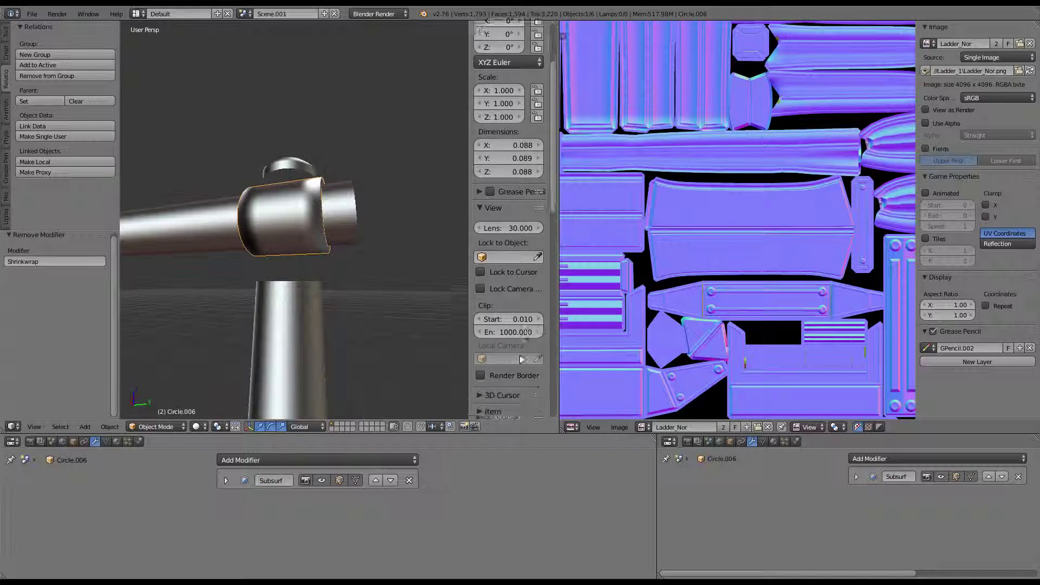
pyautogui.scroll(-5, 519, 358)
# Give the vertical post a Shrinkwrap targeting Circle.006, moved above Subsurf
pyautogui.rightClick(323, 406)
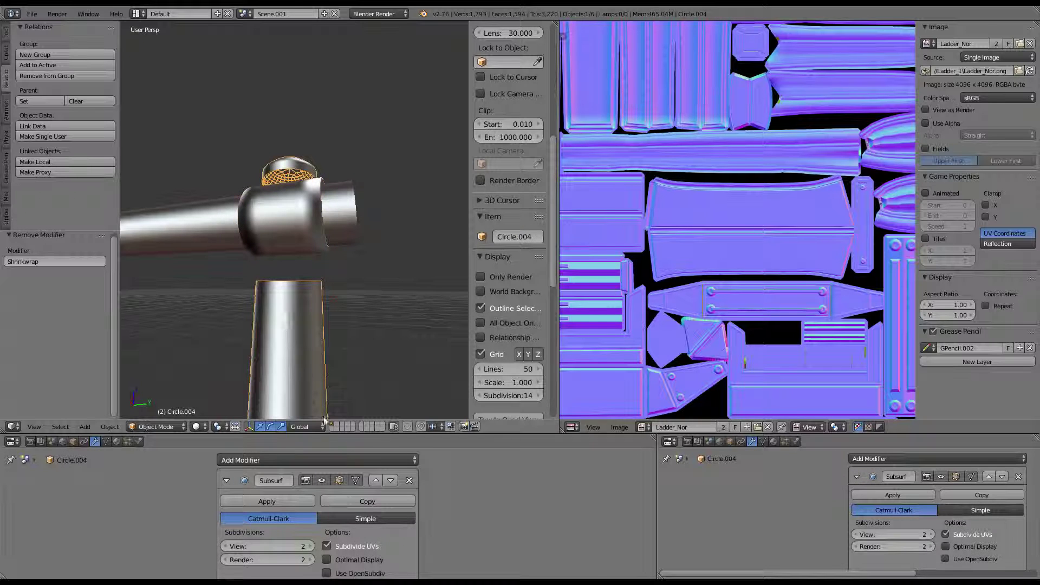
pyautogui.click(226, 479)
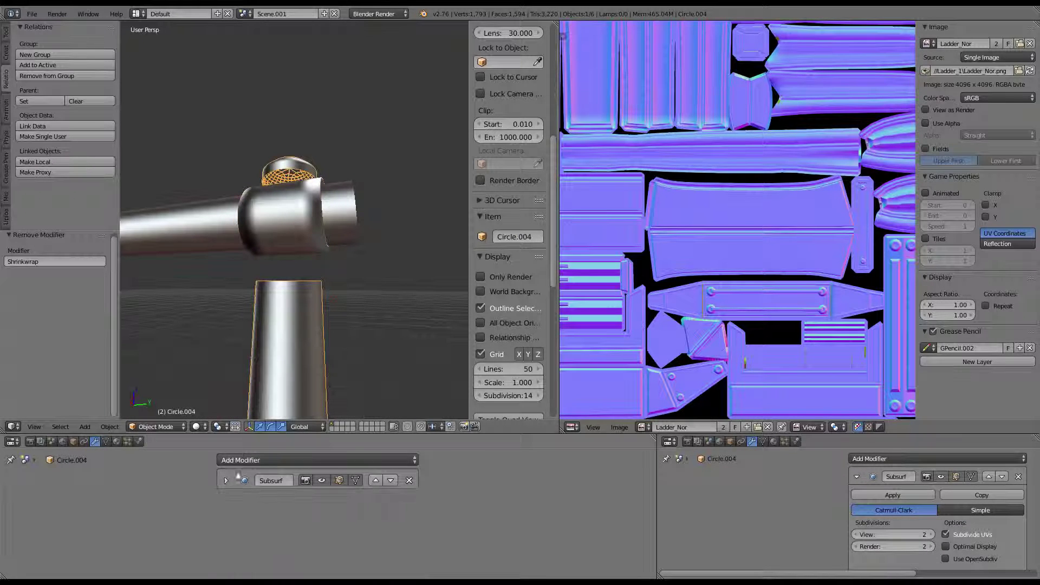
pyautogui.click(278, 460)
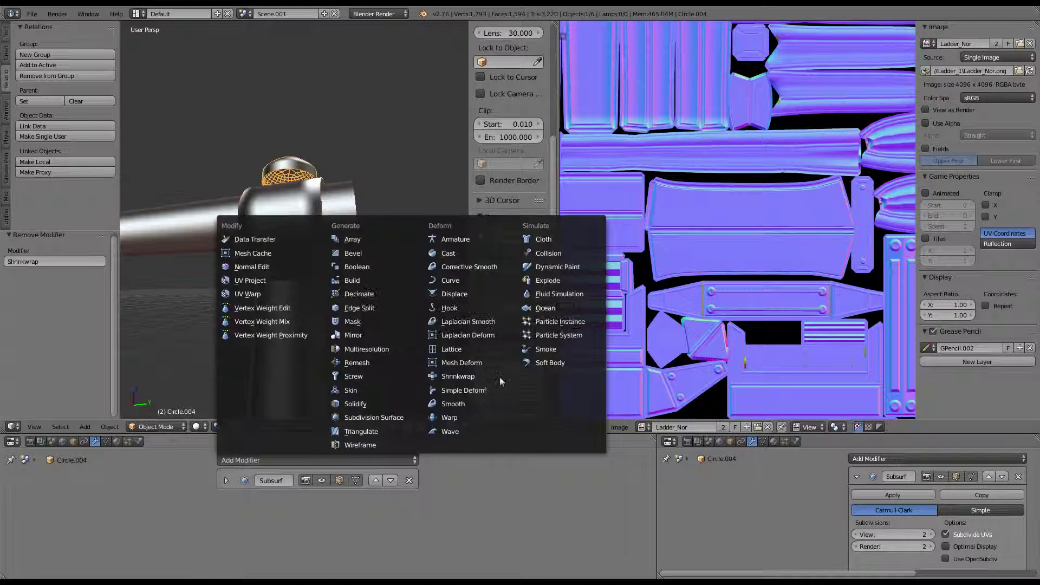
pyautogui.click(457, 376)
pyautogui.click(293, 556)
pyautogui.click(333, 531)
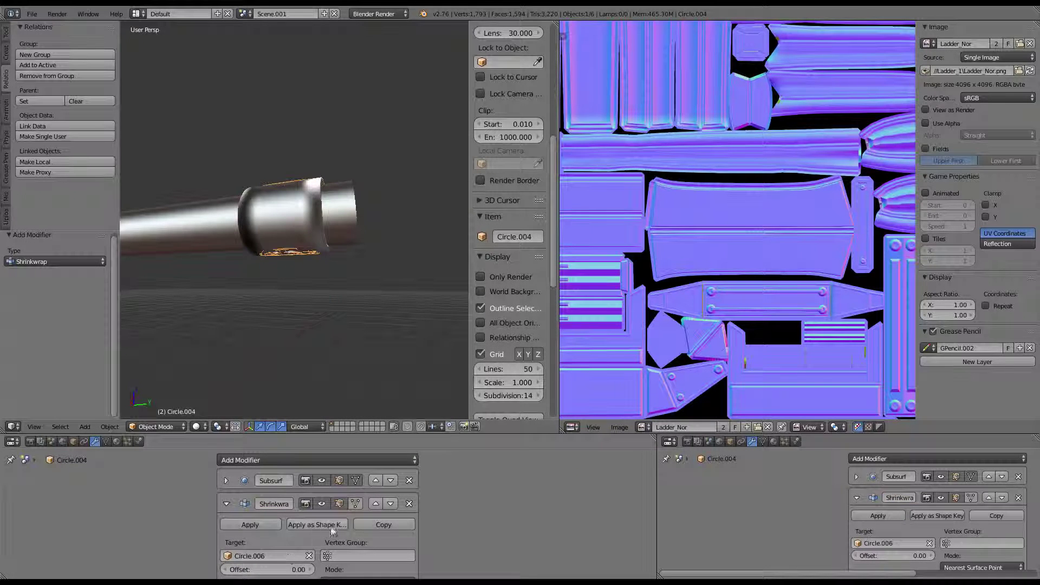
pyautogui.click(376, 503)
# Switch the post into Weight Paint mode
pyautogui.click(357, 560)
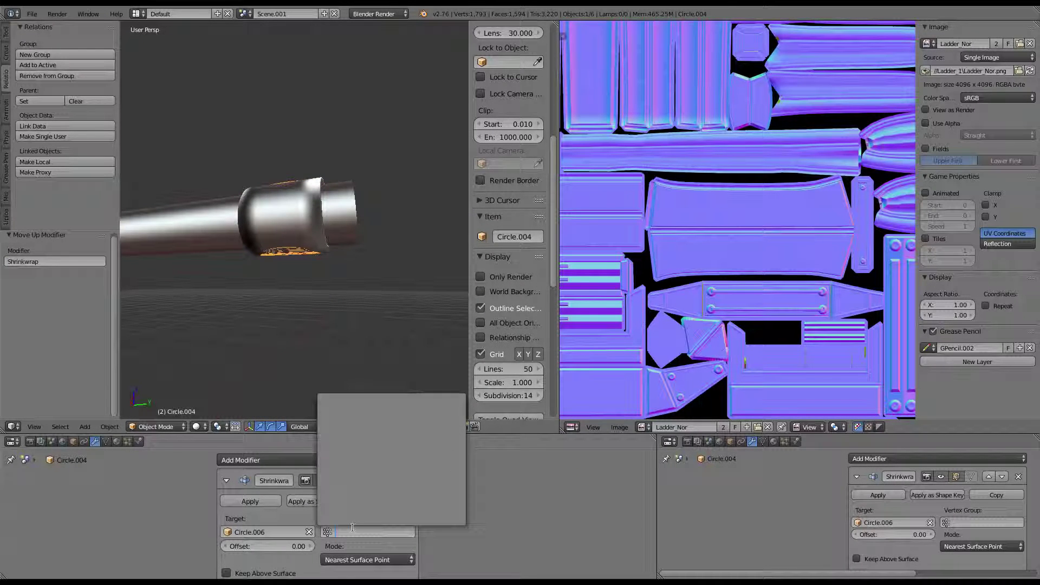
pyautogui.click(157, 427)
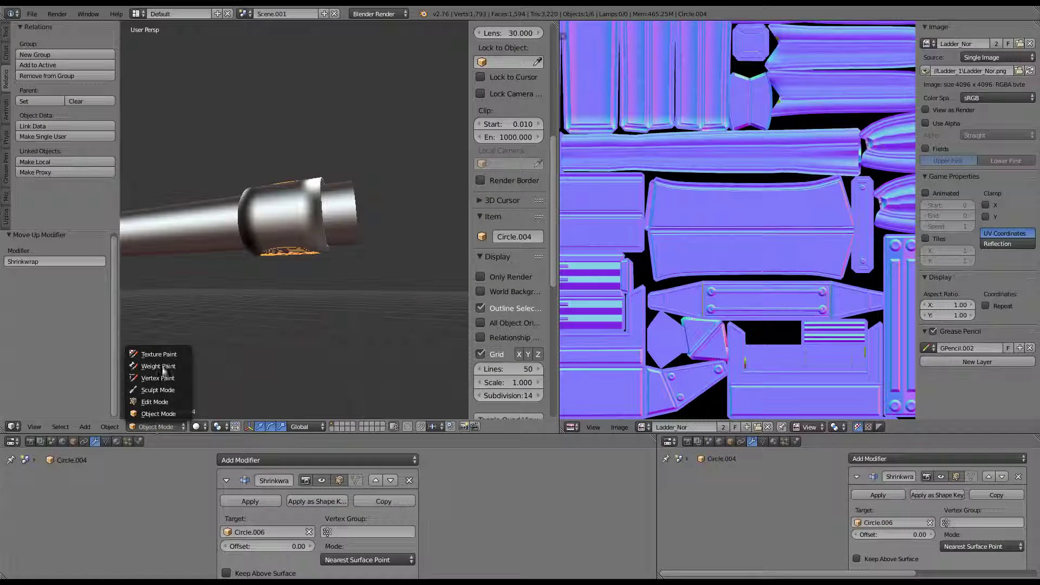
pyautogui.click(160, 367)
# Hide the Shrinkwrap in the viewport and give the post's top vertex ring full weight
pyautogui.click(324, 481)
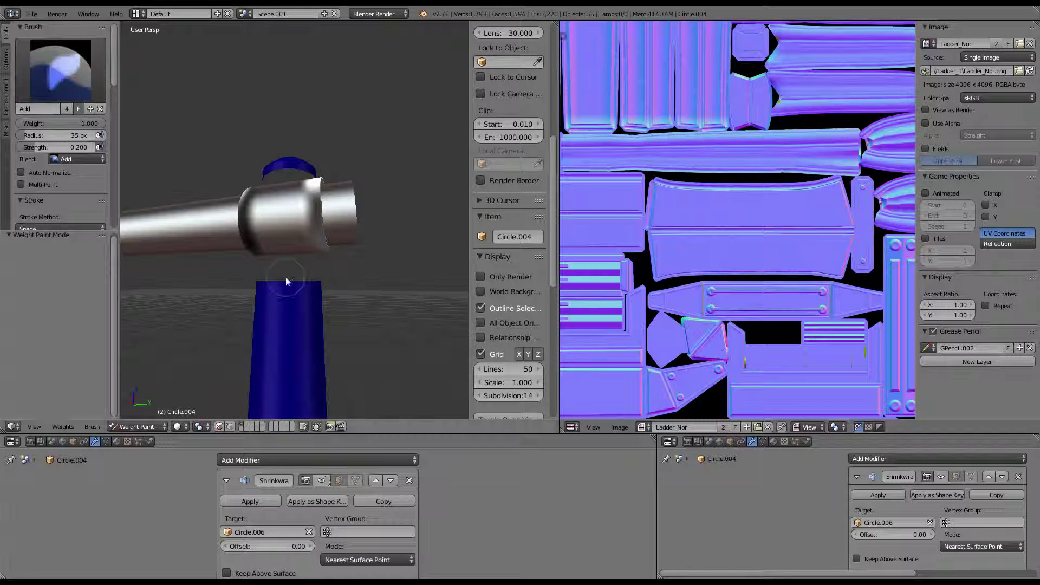
pyautogui.press('Tab')
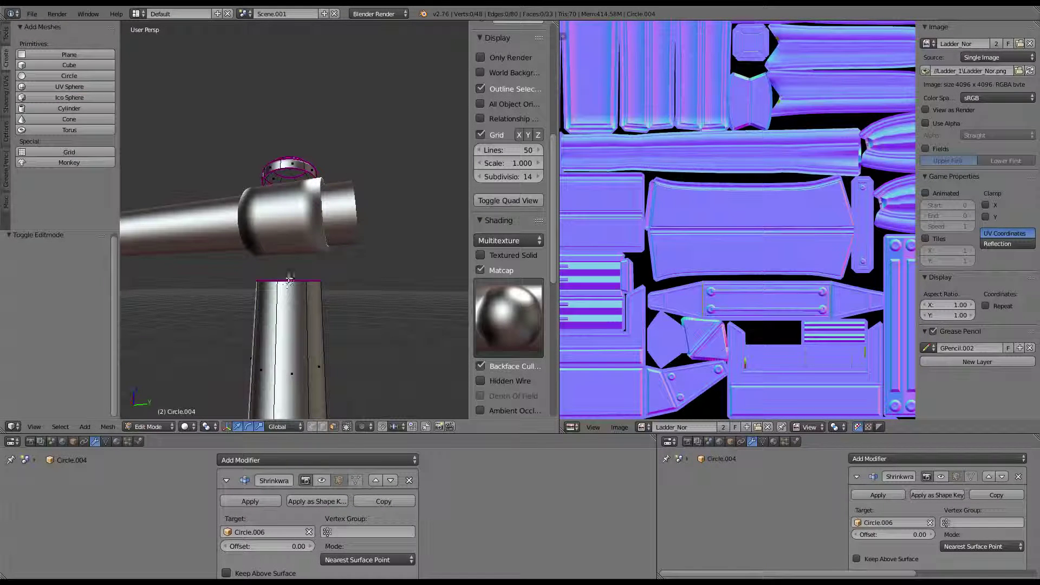
pyautogui.scroll(5, 509, 217)
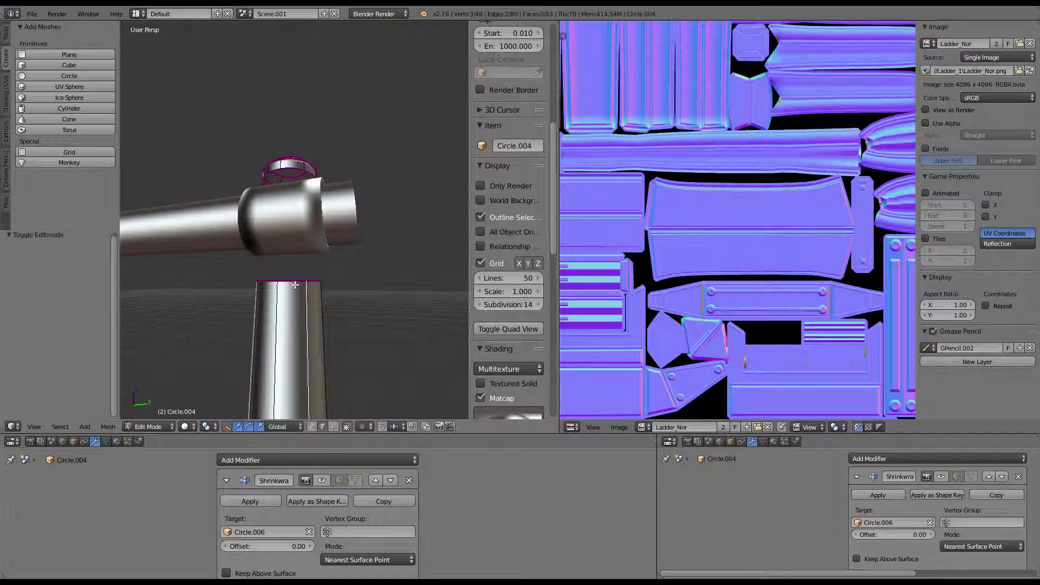
pyautogui.keyDown('alt'); pyautogui.rightClick(292, 281); pyautogui.keyUp('alt')
pyautogui.scroll(2, 312, 161)
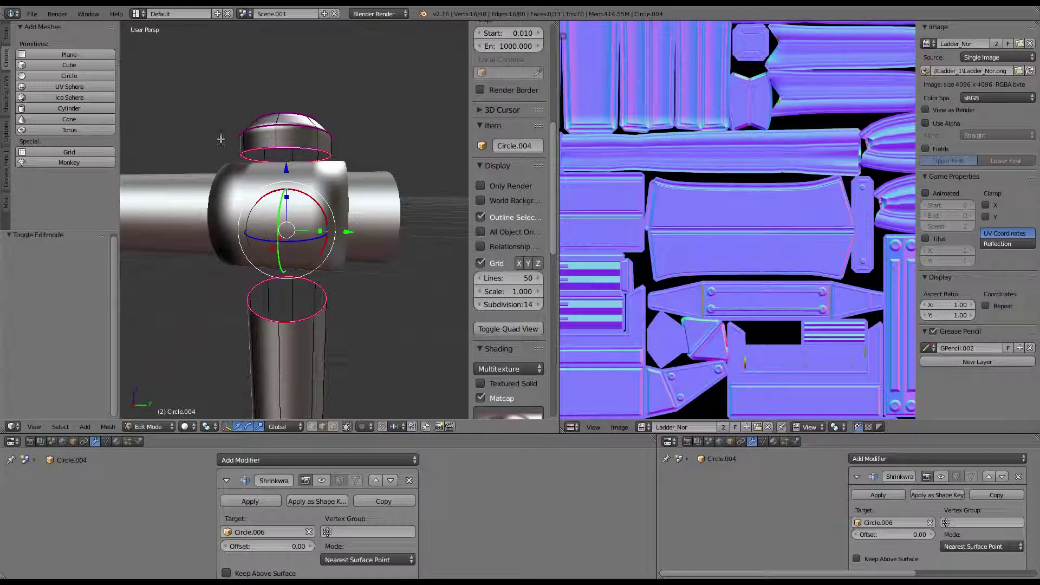
pyautogui.press('Tab')
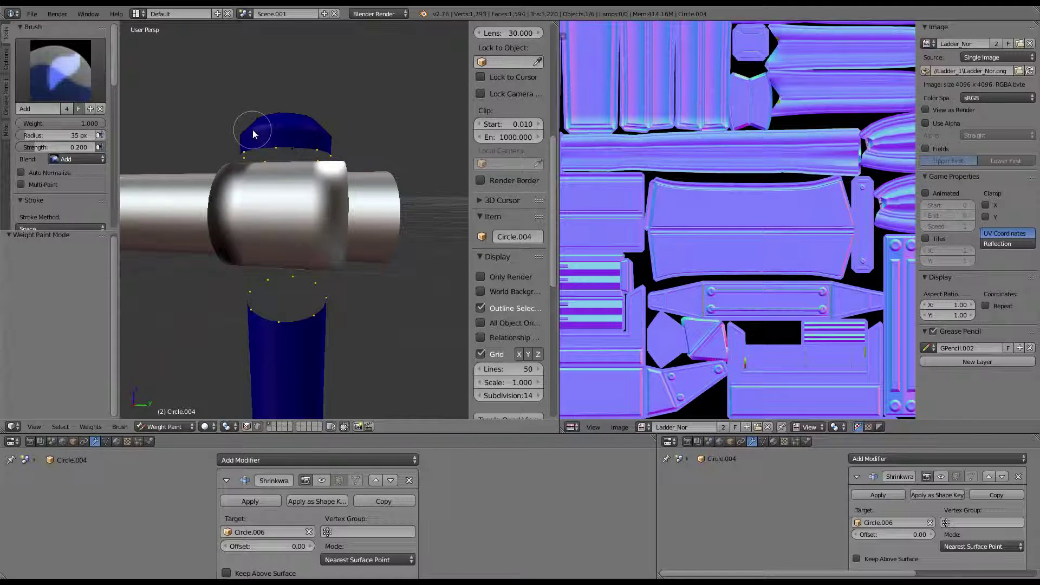
pyautogui.hotkey('shift', 'k')
# Limit the Shrinkwrap to the Group vertex group
pyautogui.click(350, 528)
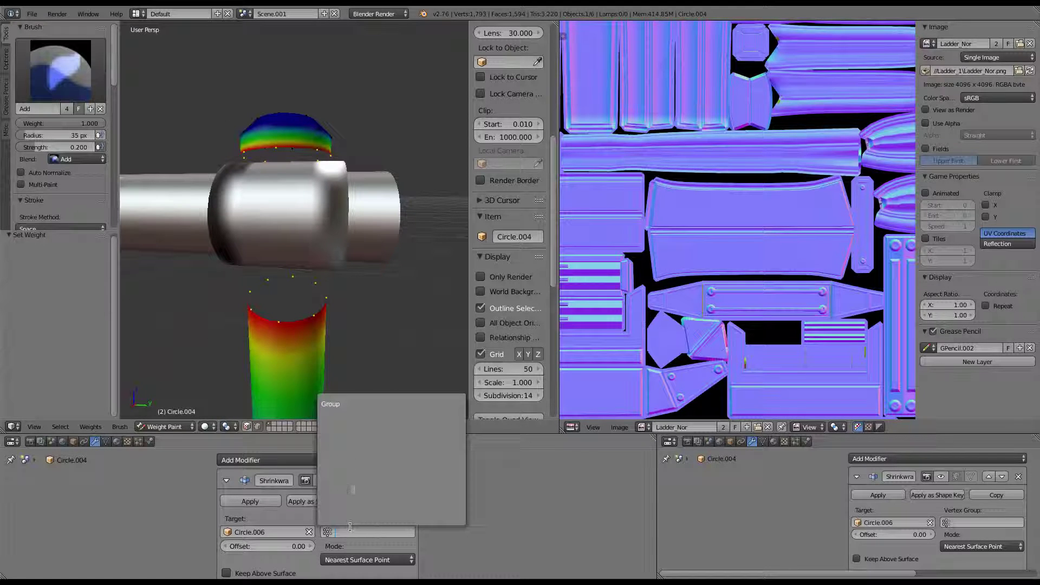
pyautogui.click(340, 406)
pyautogui.moveTo(282, 325)
pyautogui.mouseDown(button='middle')
pyautogui.moveTo(164, 319)
pyautogui.moveTo(265, 294)
pyautogui.mouseUp(button='middle')
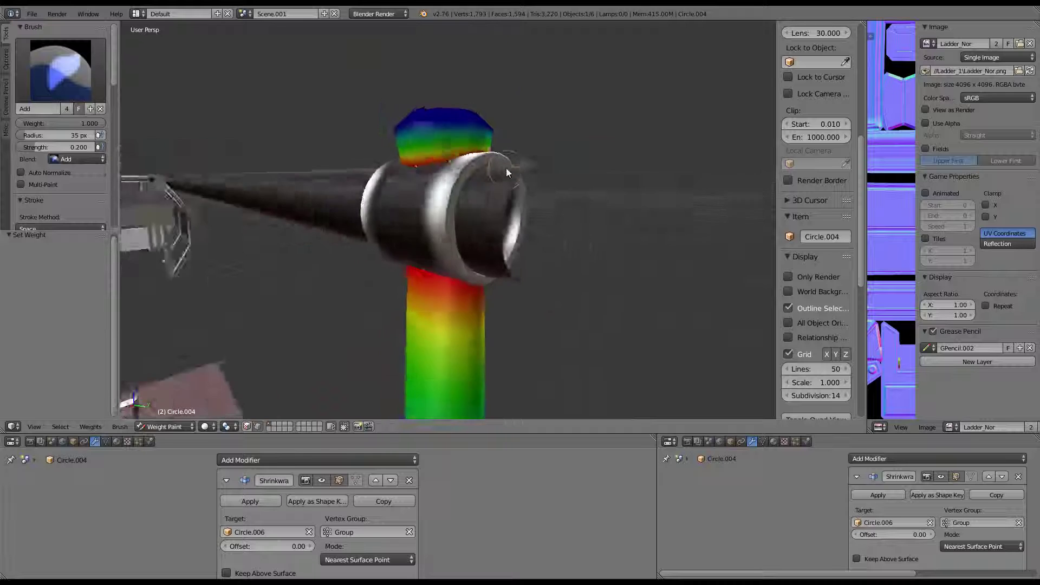
pyautogui.click(160, 427)
# Set the post's Shrinkwrap to Project mode along Z, in both Negative and Positive directions
pyautogui.press('KP_Decimal')
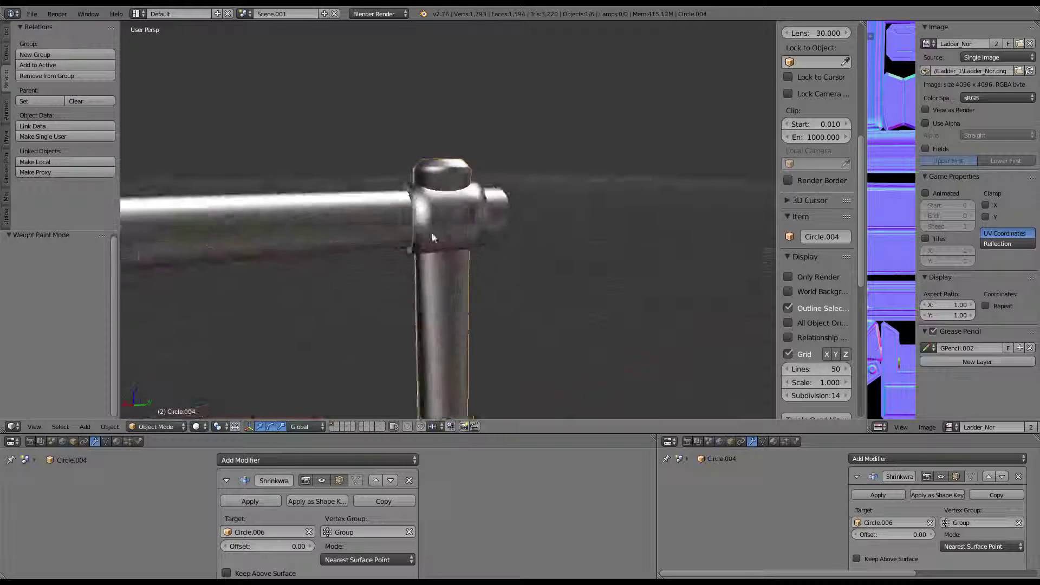
pyautogui.moveTo(506, 413)
pyautogui.mouseDown(button='middle')
pyautogui.moveTo(451, 261)
pyautogui.moveTo(395, 197)
pyautogui.moveTo(385, 259)
pyautogui.moveTo(428, 295)
pyautogui.moveTo(529, 293)
pyautogui.mouseUp(button='middle')
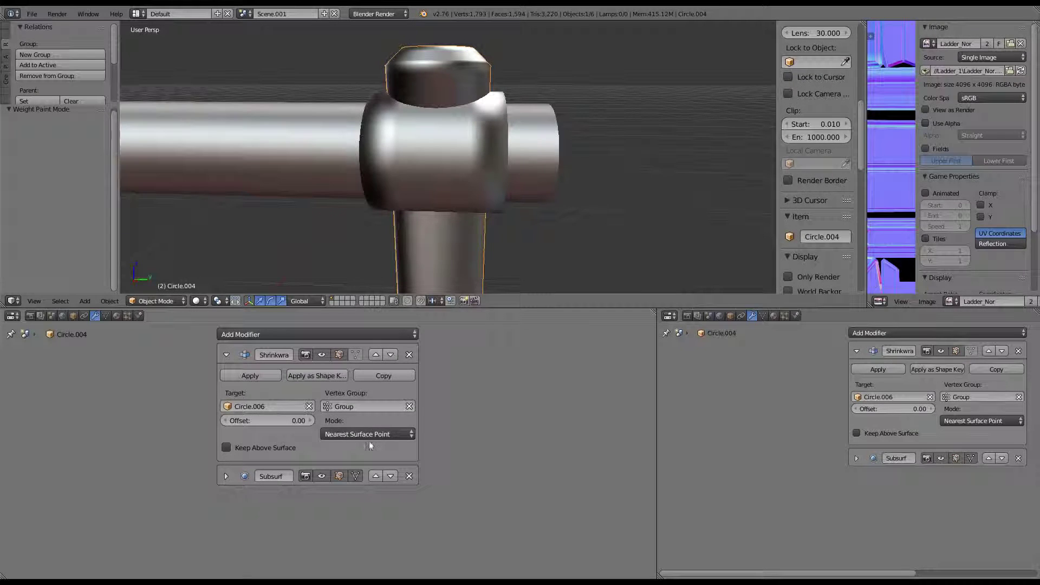
pyautogui.click(367, 434)
pyautogui.click(367, 434)
pyautogui.click(352, 410)
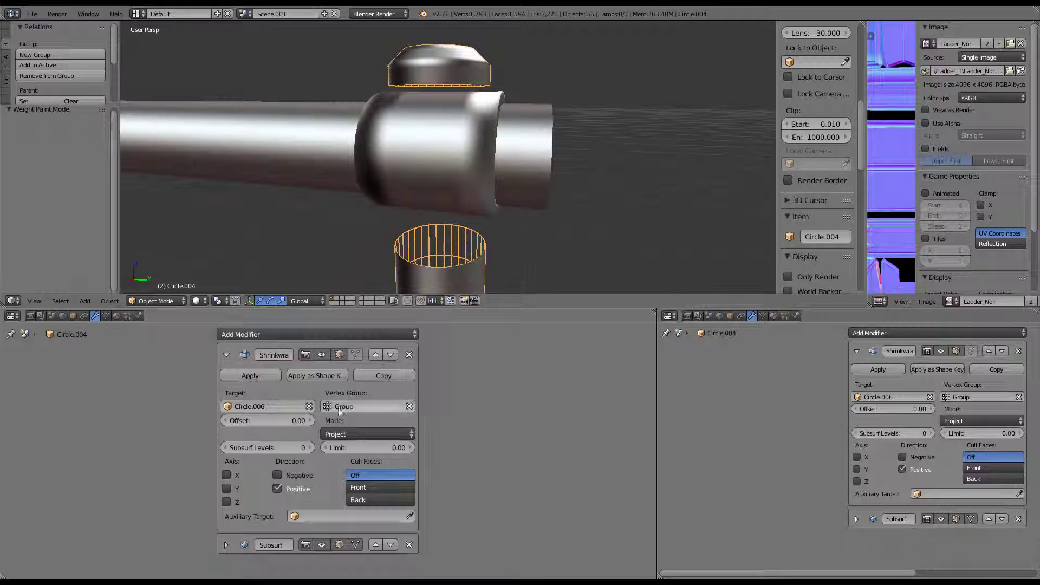
pyautogui.click(278, 475)
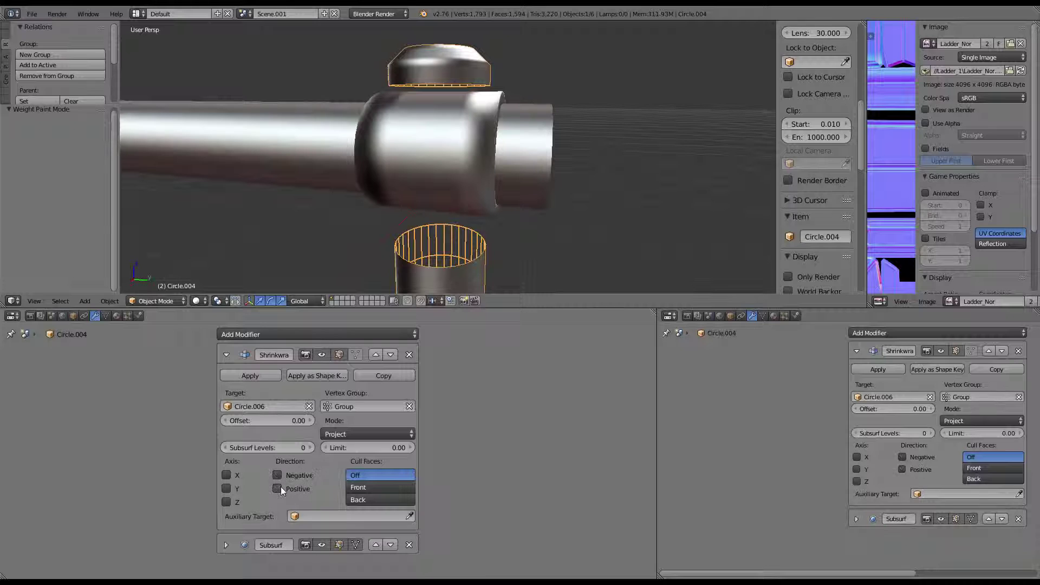
pyautogui.click(280, 486)
pyautogui.click(349, 434)
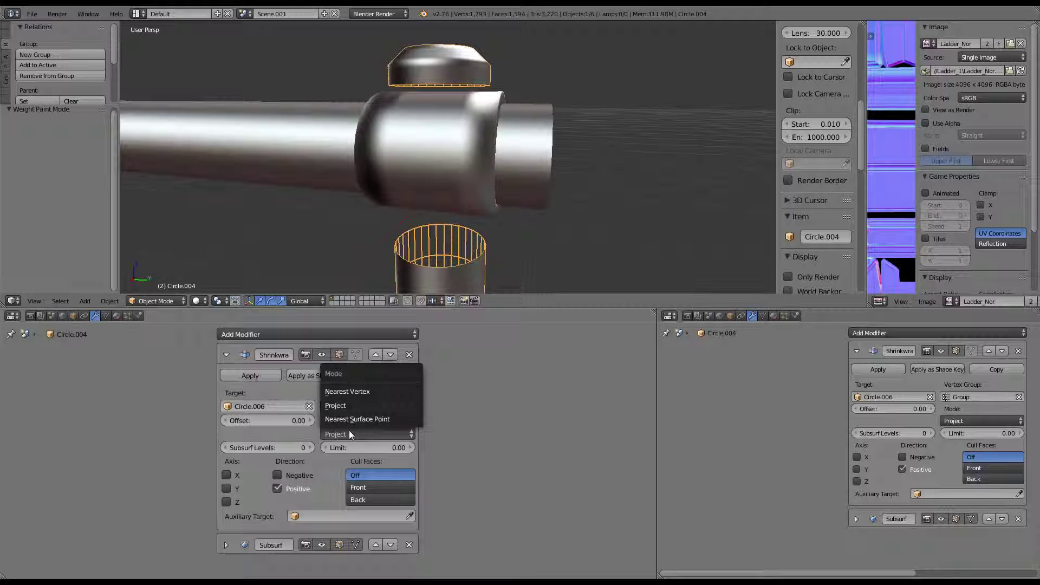
pyautogui.click(329, 405)
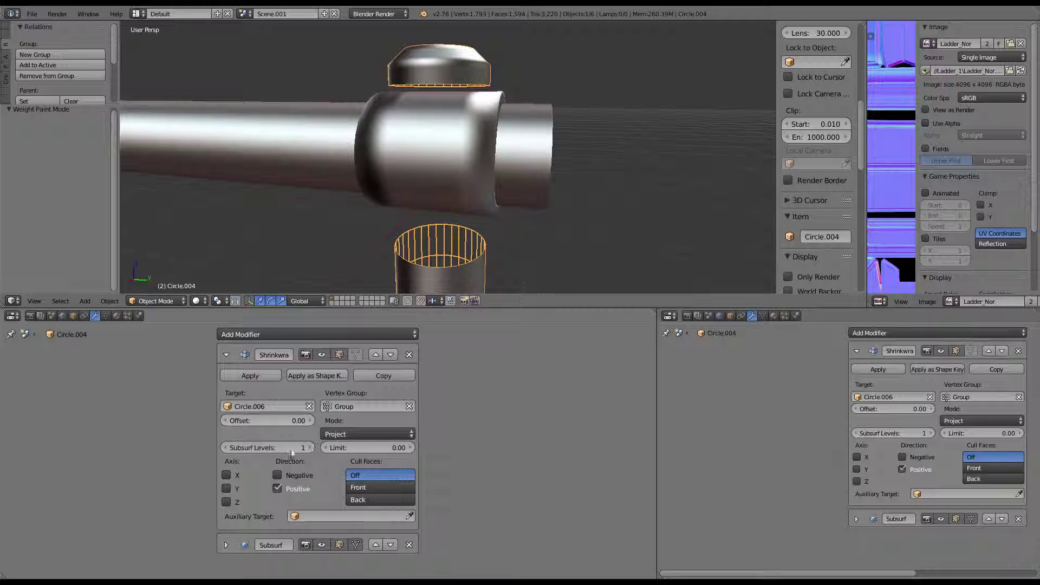
pyautogui.click(227, 502)
pyautogui.moveTo(381, 269)
pyautogui.mouseDown(button='middle')
pyautogui.moveTo(318, 229)
pyautogui.moveTo(364, 227)
pyautogui.moveTo(436, 151)
pyautogui.moveTo(482, 179)
pyautogui.moveTo(465, 163)
pyautogui.mouseUp(button='middle')
pyautogui.click(277, 475)
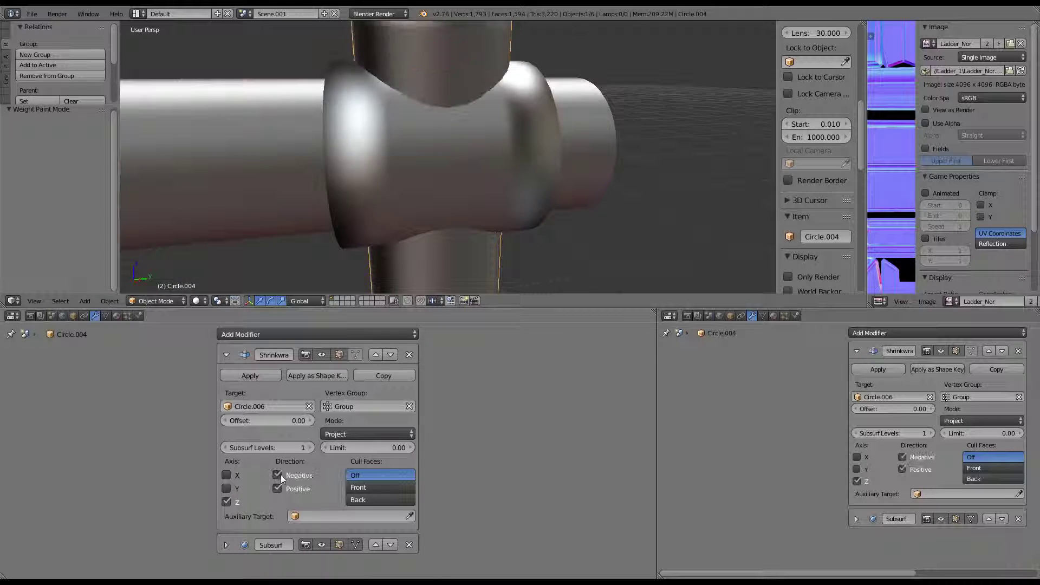
pyautogui.scroll(-3, 494, 227)
pyautogui.moveTo(494, 228)
pyautogui.mouseDown(button='middle')
pyautogui.moveTo(328, 204)
pyautogui.moveTo(219, 212)
pyautogui.moveTo(272, 155)
pyautogui.moveTo(472, 158)
pyautogui.moveTo(466, 100)
pyautogui.moveTo(476, 91)
pyautogui.moveTo(455, 107)
pyautogui.moveTo(486, 122)
pyautogui.moveTo(528, 67)
pyautogui.moveTo(432, 104)
pyautogui.moveTo(503, 143)
pyautogui.moveTo(463, 166)
pyautogui.moveTo(462, 135)
pyautogui.moveTo(507, 141)
pyautogui.moveTo(516, 80)
pyautogui.moveTo(470, 142)
pyautogui.moveTo(440, 80)
pyautogui.mouseUp(button='middle')
# Select the Circle.006 object and enter Edit Mode on its mesh
pyautogui.rightClick(462, 135)
pyautogui.press('Tab')
pyautogui.press('Tab')
pyautogui.scroll(-3, 372, 125)
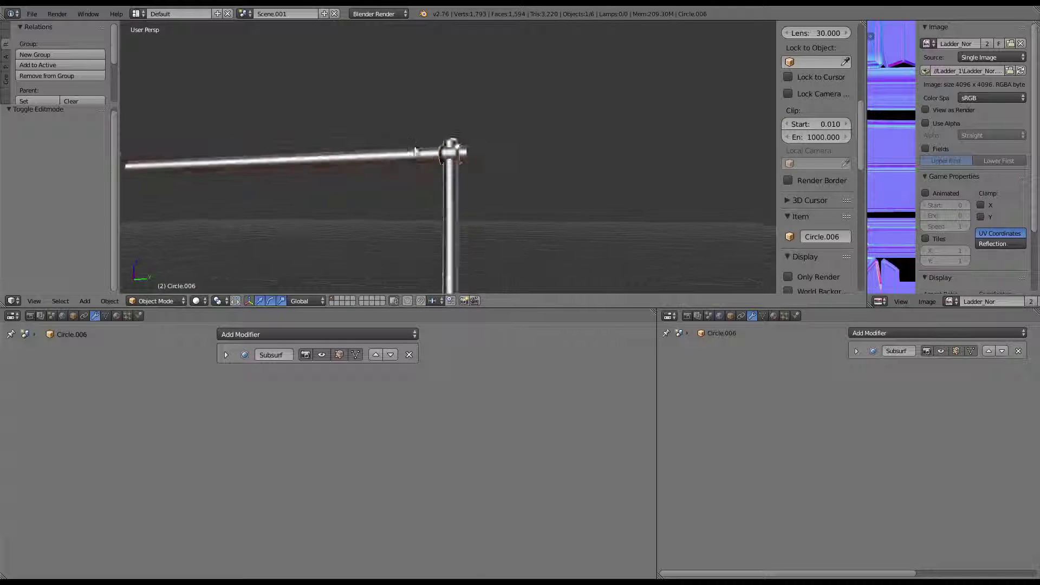
pyautogui.moveTo(373, 126); pyautogui.dragTo(351, 179, button='middle')
pyautogui.scroll(5, 351, 180)
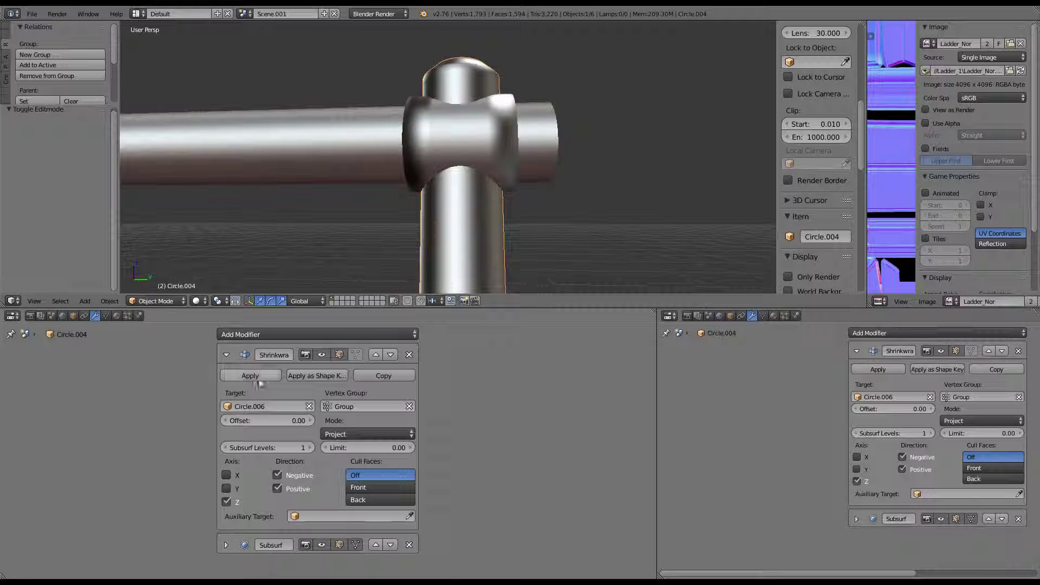
# Apply the Shrinkwrap modifier to bake the projection into the post's mesh
pyautogui.click(254, 375)
pyautogui.press('Tab')
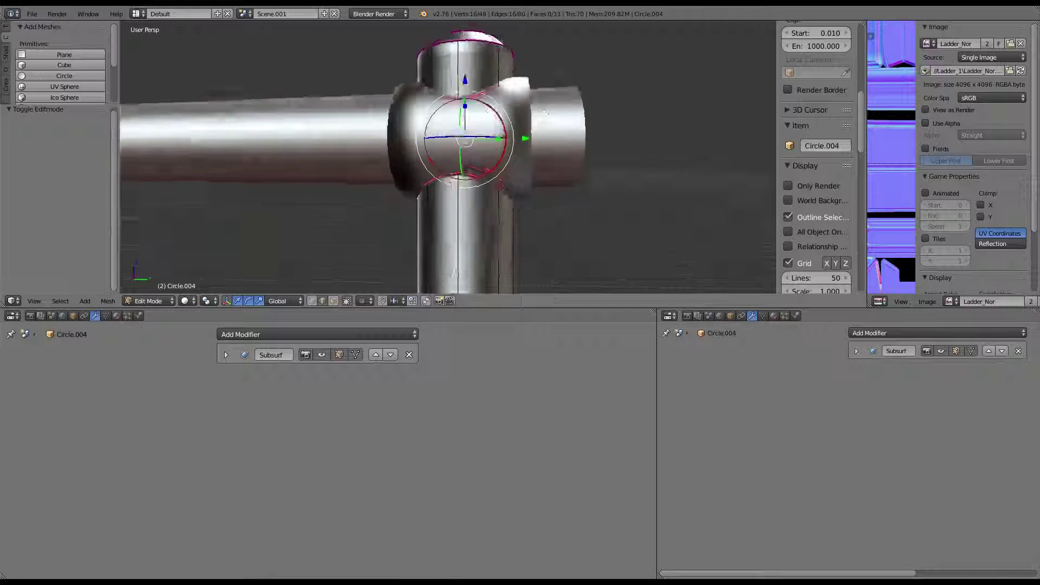
pyautogui.moveTo(610, 90); pyautogui.dragTo(542, 135, button='middle')
pyautogui.scroll(4, 481, 125)
pyautogui.moveTo(485, 118)
pyautogui.mouseDown(button='middle')
pyautogui.moveTo(362, 144)
pyautogui.moveTo(460, 124)
pyautogui.mouseUp(button='middle')
pyautogui.scroll(3, 362, 144)
pyautogui.press('a')
pyautogui.press('Tab')
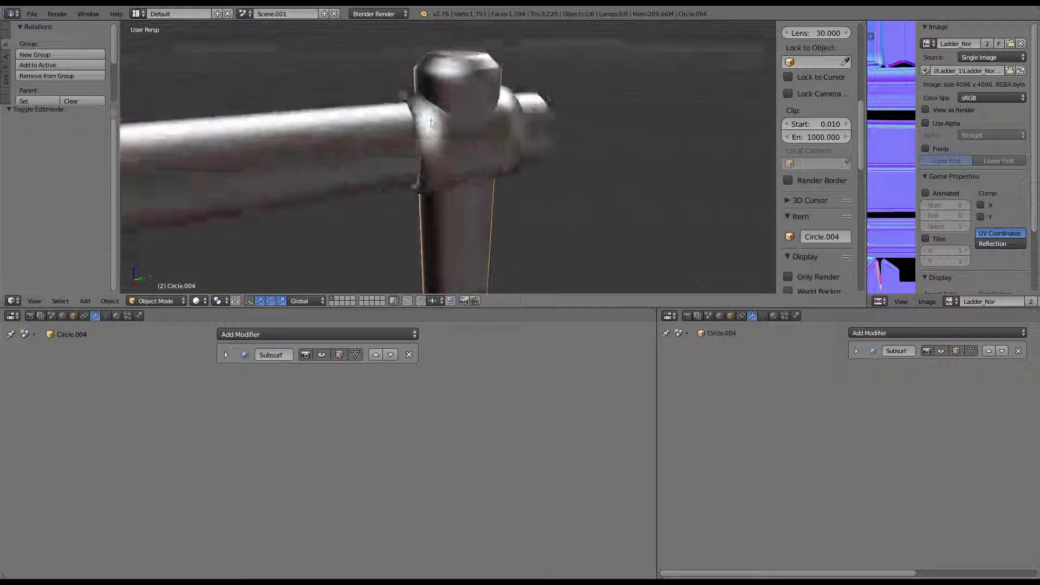
# Place the sleeve on the joint and join it with post Circle.004
pyautogui.scroll(-5, 448, 163)
pyautogui.moveTo(448, 162); pyautogui.dragTo(448, 168, button='middle')
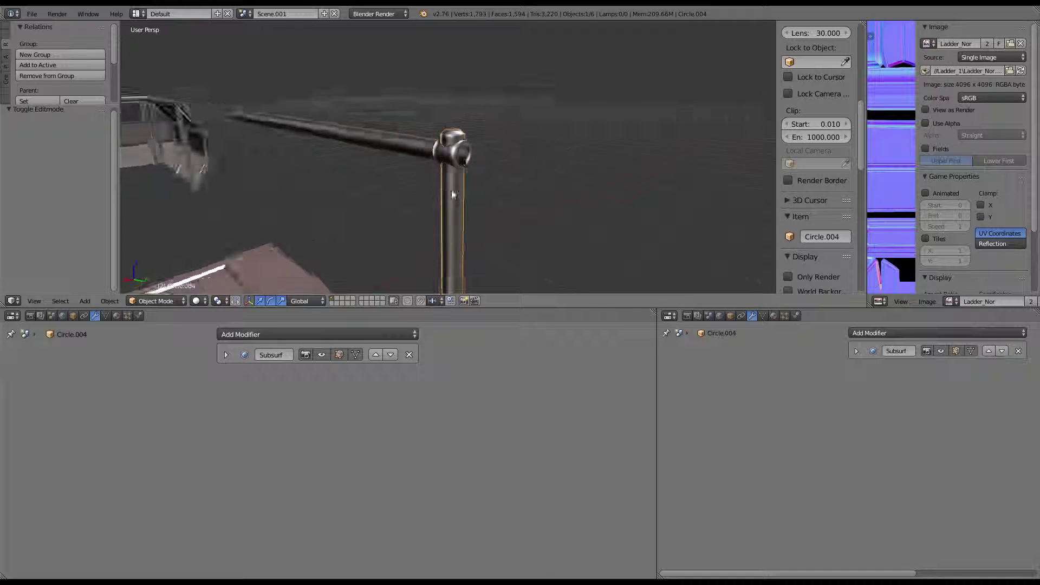
pyautogui.click(456, 153)
pyautogui.scroll(2, 385, 170)
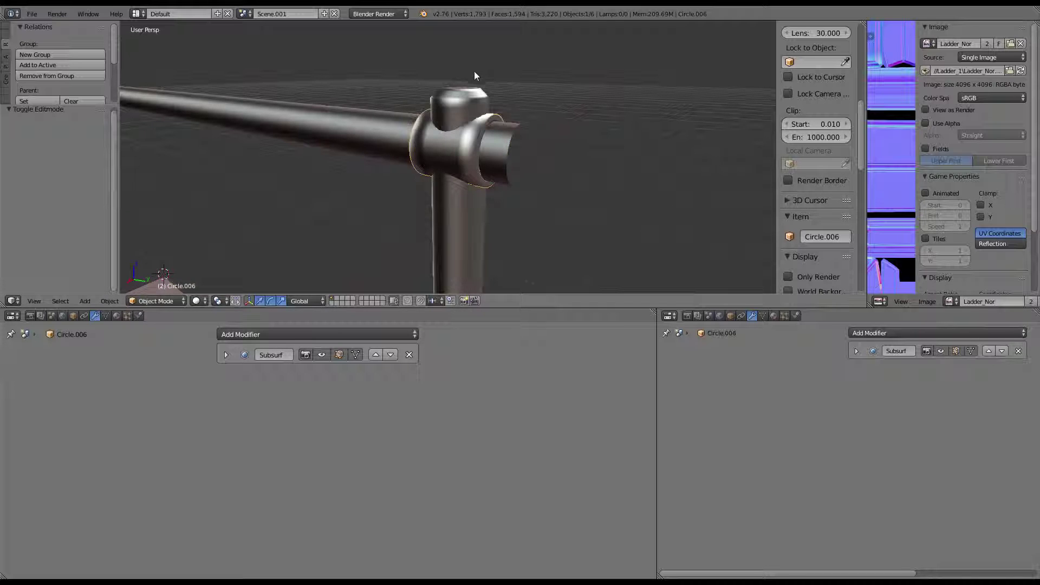
pyautogui.press('g')
pyautogui.press('Escape')
pyautogui.rightClick(429, 222)
pyautogui.hotkey('ctrl', 'j')
# Disable the smoothing preview, inspect the joined joint, and maximize the 3D view
pyautogui.click(323, 355)
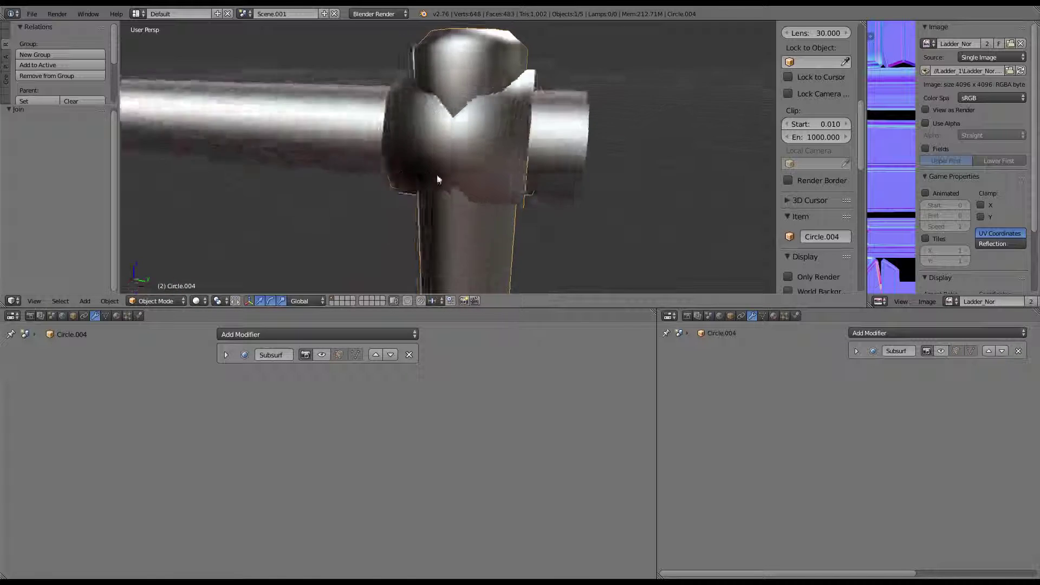
pyautogui.moveTo(437, 176); pyautogui.dragTo(523, 184, button='middle')
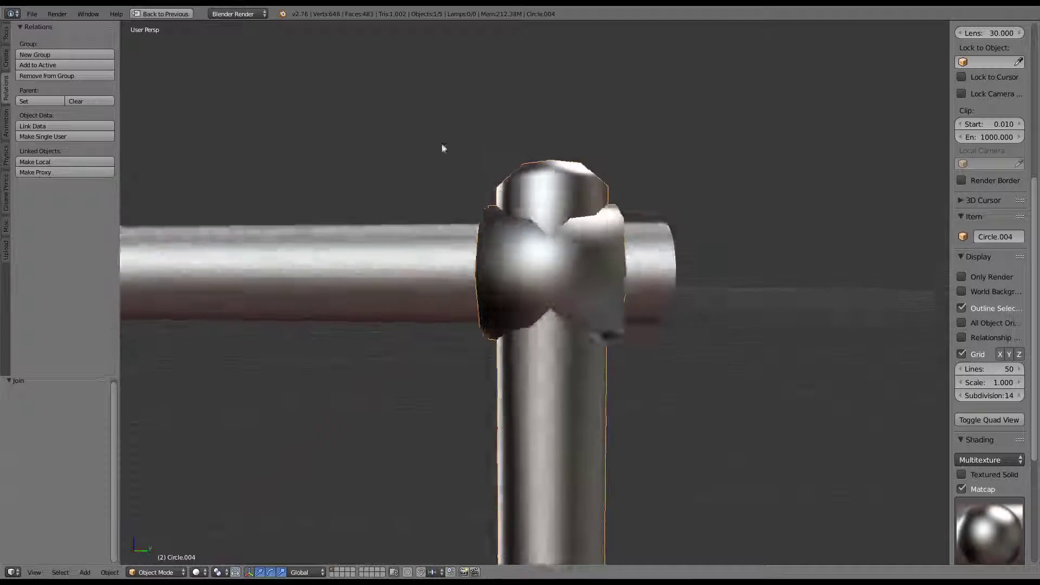
pyautogui.moveTo(440, 151)
pyautogui.mouseDown(button='middle')
pyautogui.moveTo(246, 184)
pyautogui.moveTo(278, 169)
pyautogui.moveTo(417, 162)
pyautogui.moveTo(464, 173)
pyautogui.mouseUp(button='middle')
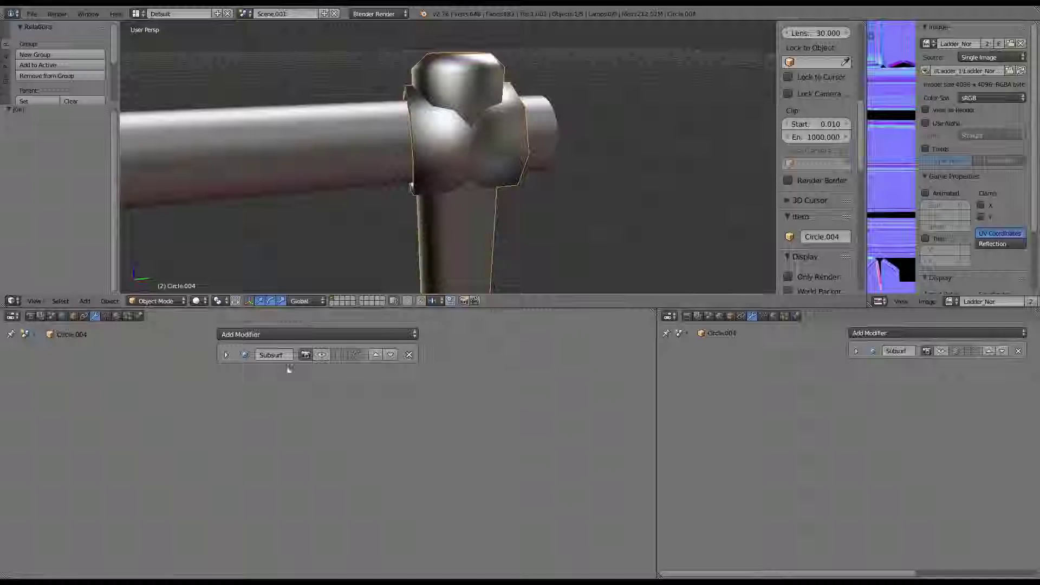
pyautogui.hotkey('shift', 'space')
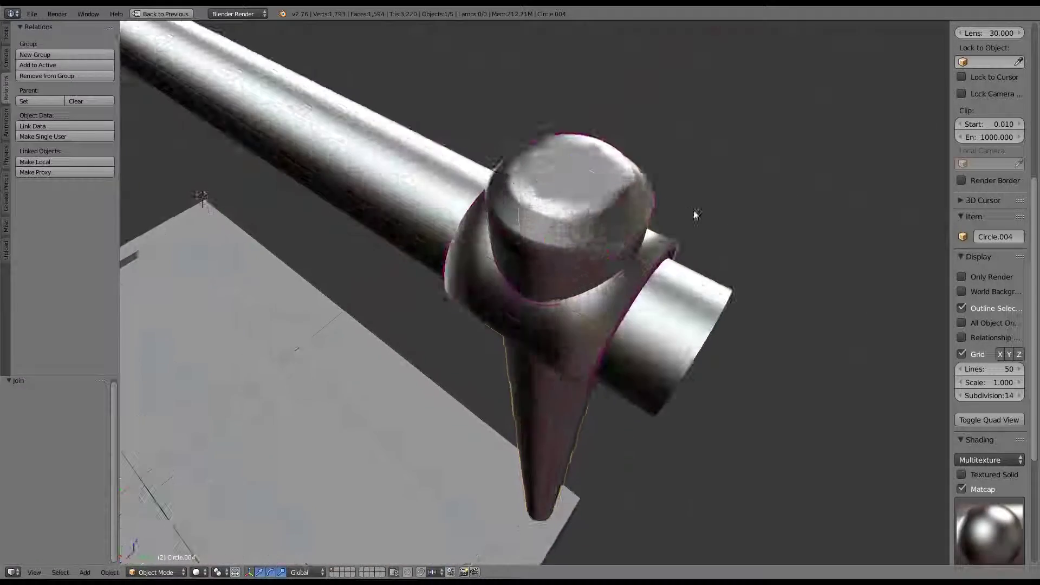
# Extrude the post's top cap ring and scale it inward
pyautogui.press('Tab')
pyautogui.moveTo(696, 213)
pyautogui.mouseDown(button='middle')
pyautogui.moveTo(587, 262)
pyautogui.moveTo(489, 343)
pyautogui.mouseUp(button='middle')
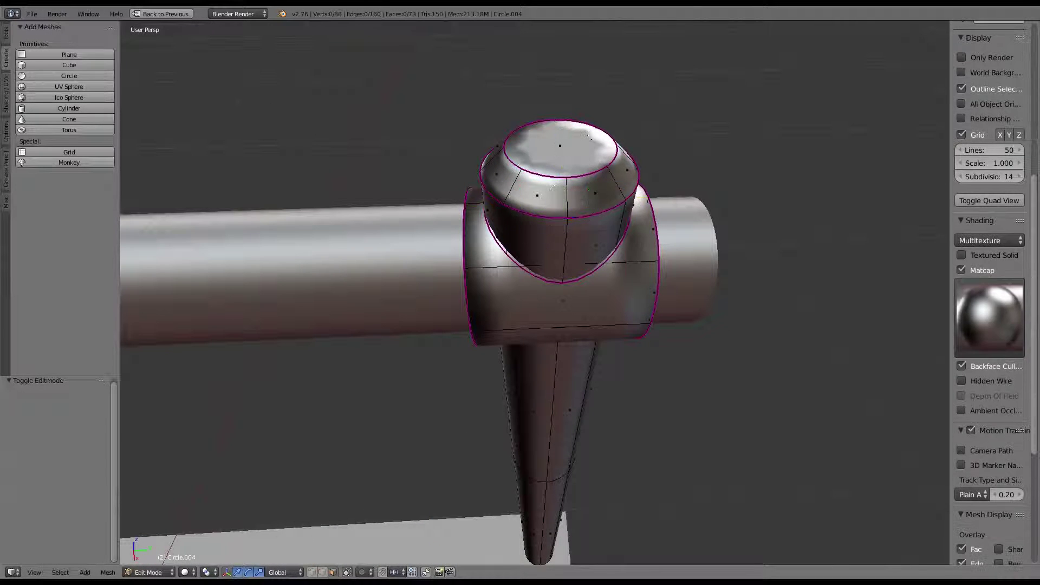
pyautogui.moveTo(596, 135); pyautogui.dragTo(606, 204, button='middle')
pyautogui.press('e')
pyautogui.press('s')
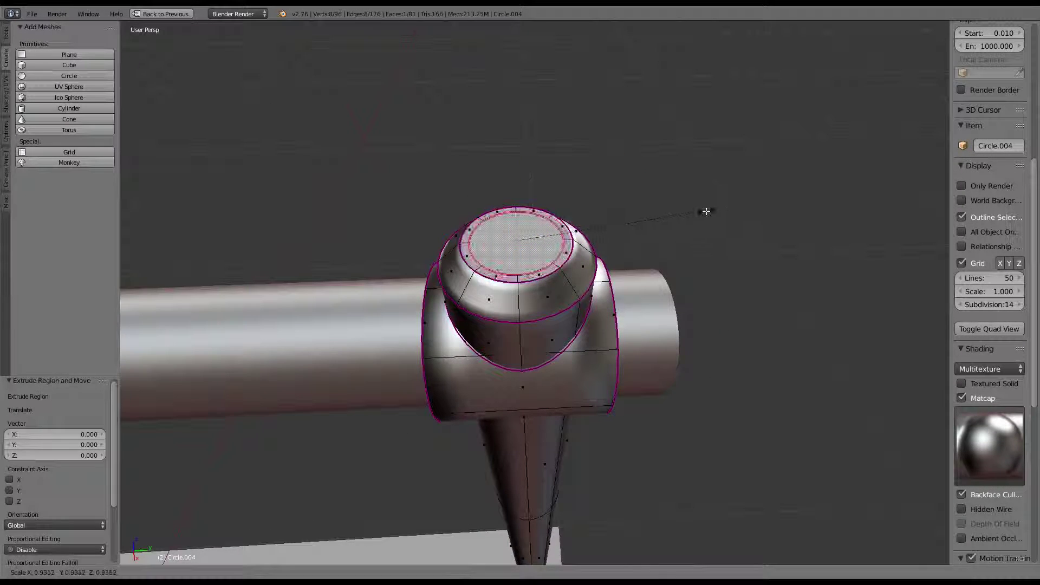
pyautogui.click(697, 214)
pyautogui.press('Tab')
# Apply the Subsurf modifier to Circle.004, making the smoothing permanent
pyautogui.moveTo(697, 214)
pyautogui.mouseDown(button='middle')
pyautogui.moveTo(543, 237)
pyautogui.moveTo(586, 236)
pyautogui.moveTo(542, 275)
pyautogui.moveTo(612, 267)
pyautogui.mouseUp(button='middle')
pyautogui.scroll(4, 543, 237)
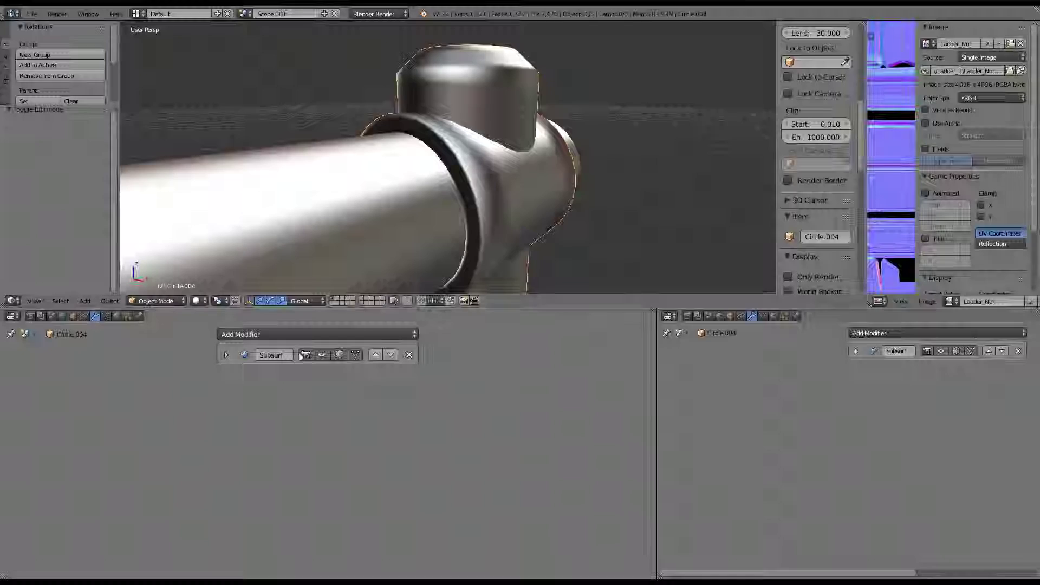
pyautogui.click(320, 356)
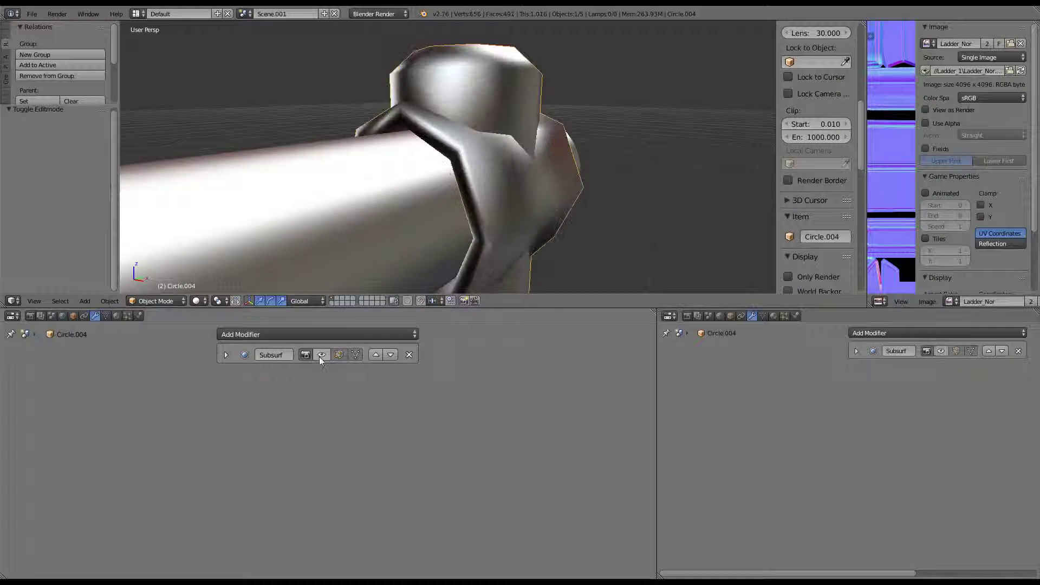
pyautogui.click(321, 355)
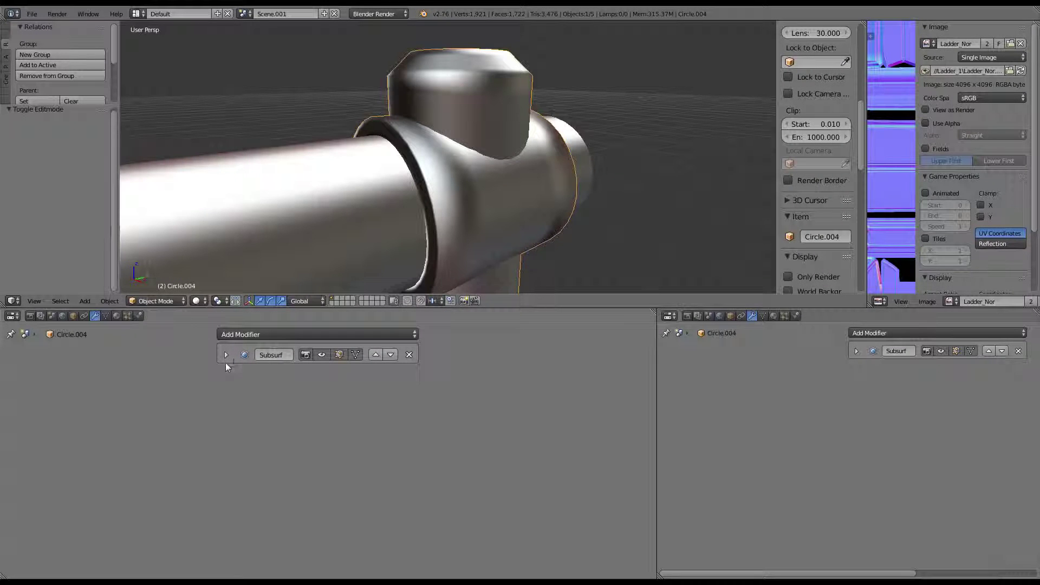
pyautogui.click(226, 359)
pyautogui.click(294, 375)
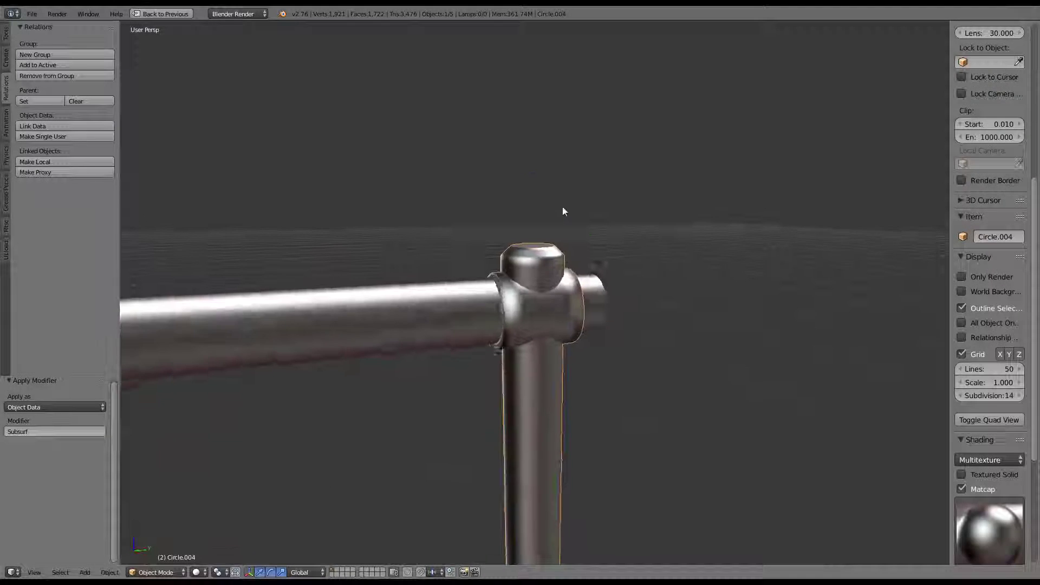
pyautogui.press('Tab')
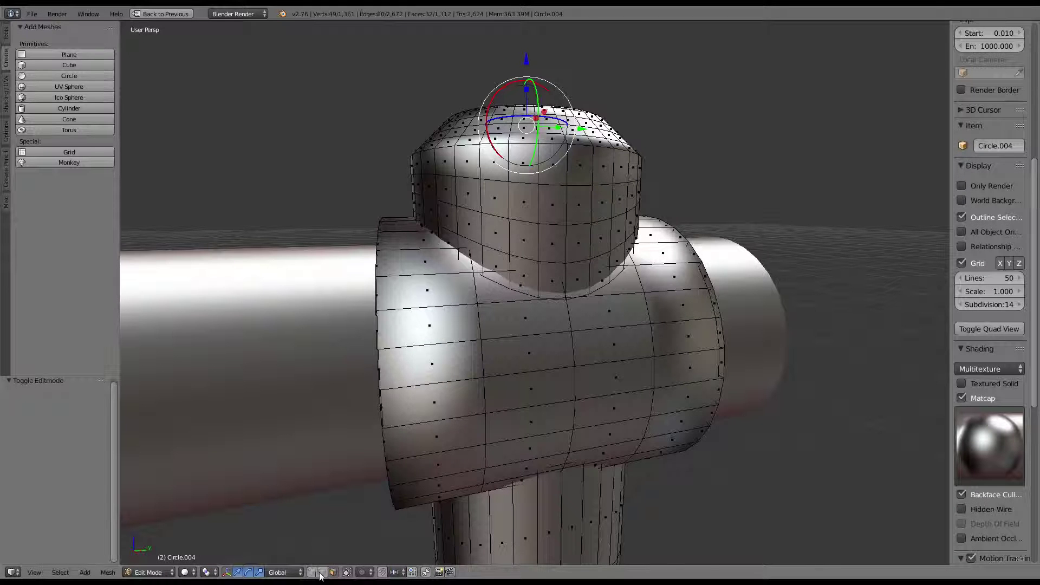
# Edge-slide the loops on the domed cap up toward its rim
pyautogui.press('g')
pyautogui.press('g')
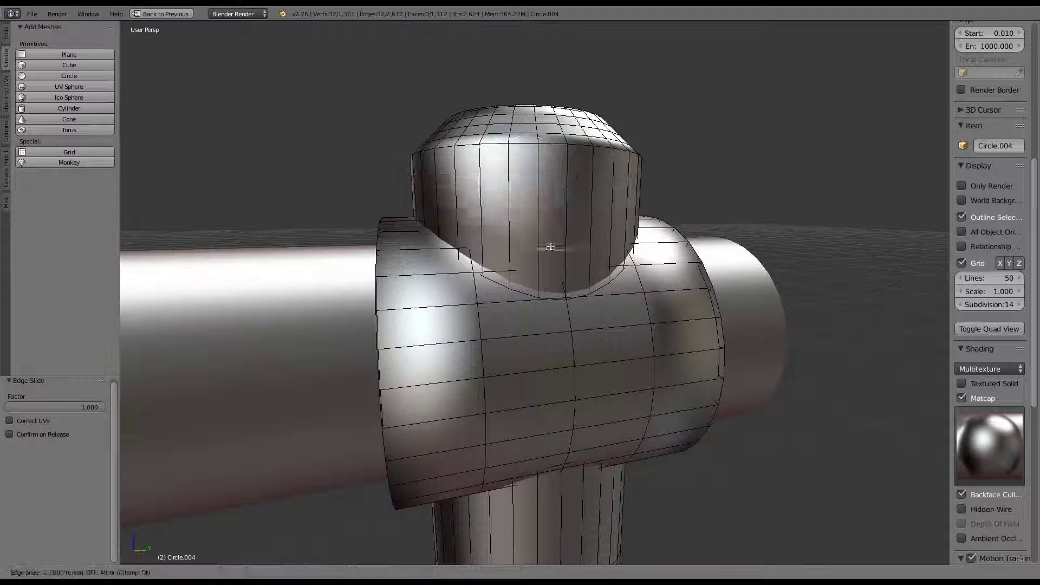
pyautogui.click(576, 192)
pyautogui.moveTo(576, 192)
pyautogui.mouseDown(button='middle')
pyautogui.moveTo(591, 293)
pyautogui.moveTo(584, 280)
pyautogui.mouseUp(button='middle')
pyautogui.press('g')
pyautogui.press('g')
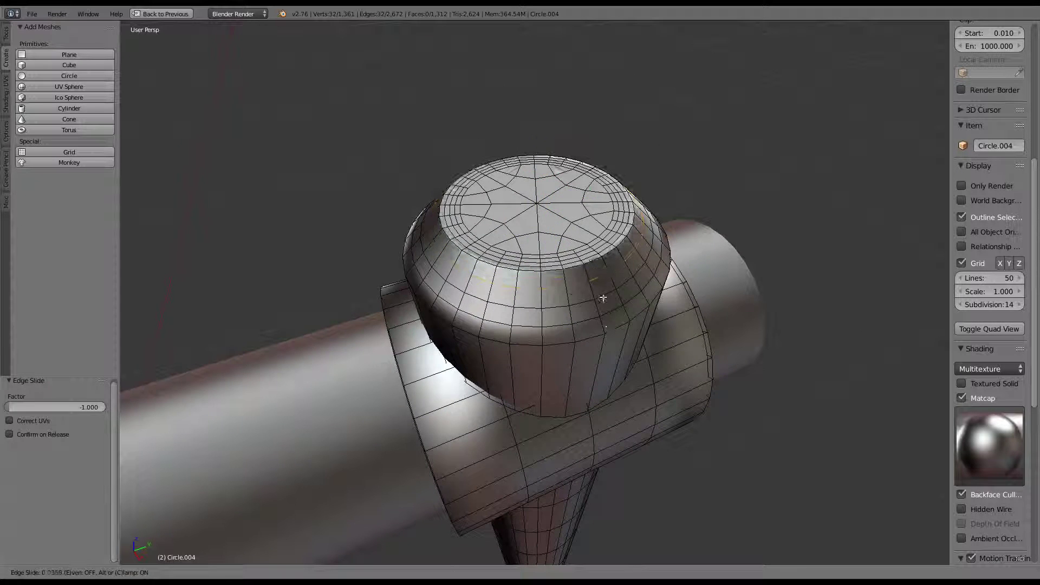
pyautogui.click(584, 327)
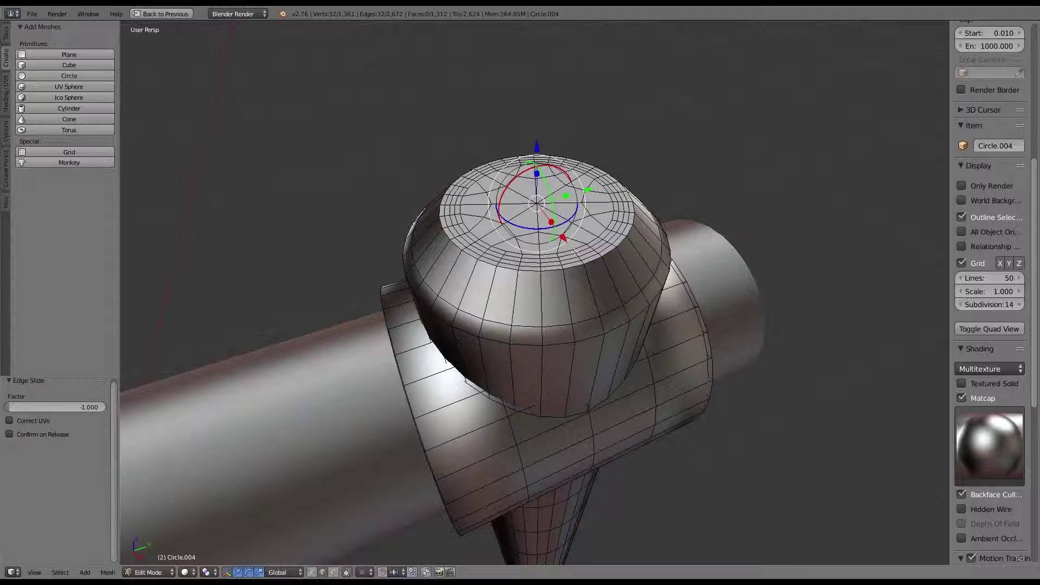
pyautogui.moveTo(583, 216); pyautogui.dragTo(579, 250, button='middle')
pyautogui.click(602, 299)
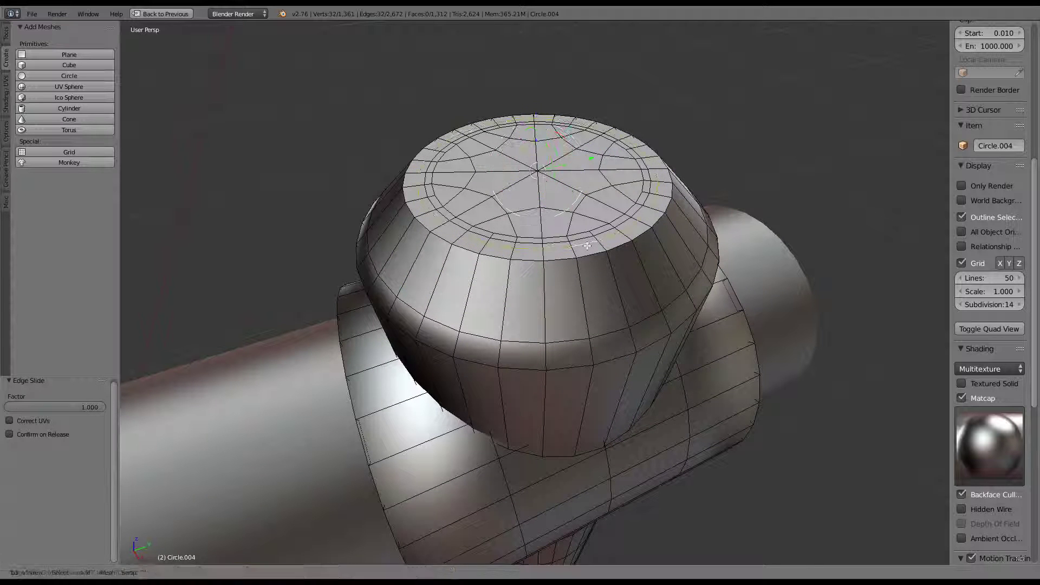
pyautogui.click(588, 245)
pyautogui.click(627, 342)
# Select edge rings at the tube top and merge their duplicate vertices
pyautogui.scroll(-4, 626, 342)
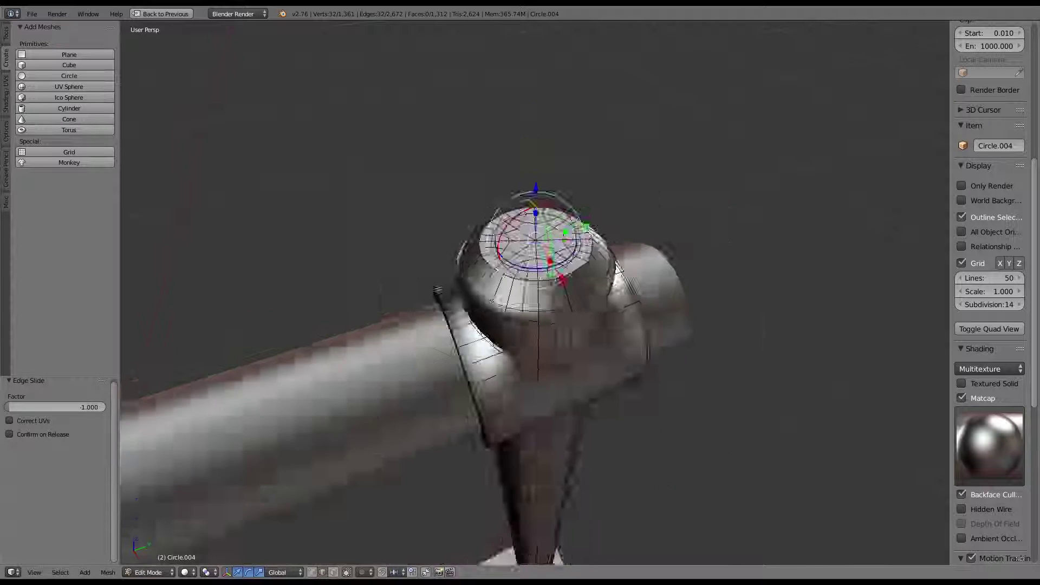
pyautogui.moveTo(627, 342); pyautogui.dragTo(559, 170, button='middle')
pyautogui.scroll(5, 559, 170)
pyautogui.keyDown('alt'); pyautogui.rightClick(550, 193); pyautogui.keyUp('alt')
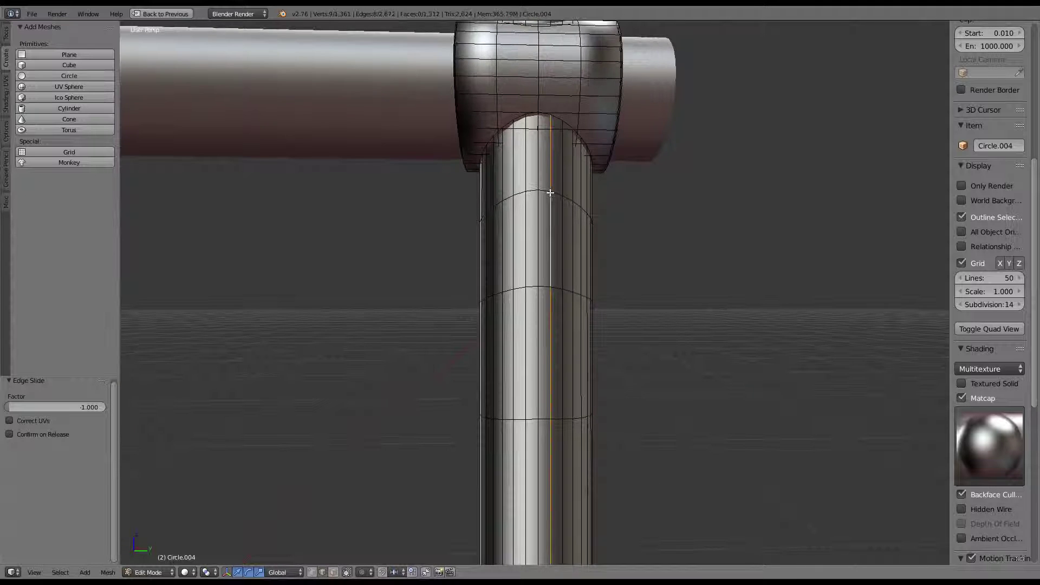
pyautogui.keyDown('alt'); pyautogui.rightClick(541, 193); pyautogui.keyUp('alt')
pyautogui.scroll(-3, 542, 193)
pyautogui.scroll(-3, 563, 287)
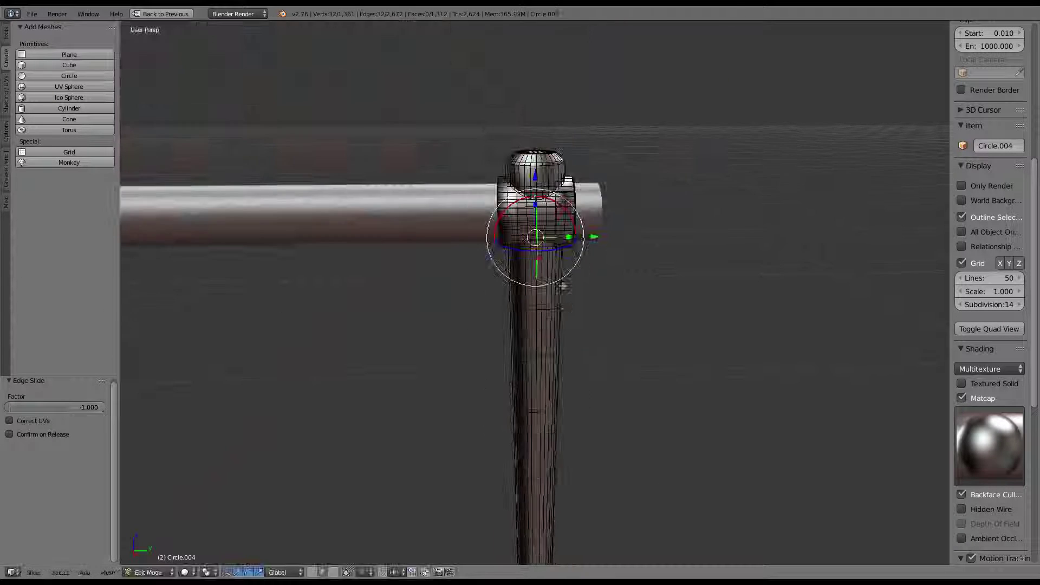
pyautogui.moveTo(541, 315); pyautogui.dragTo(539, 348, button='middle')
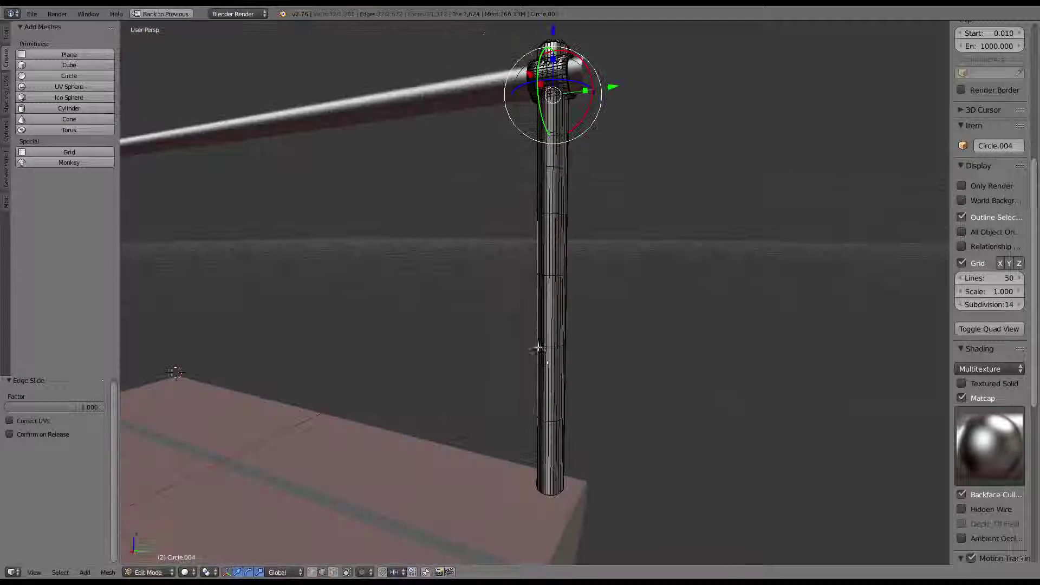
pyautogui.keyDown('alt'); pyautogui.keyDown('shift'); pyautogui.rightClick(563, 160); pyautogui.keyUp('shift'); pyautogui.keyUp('alt')
pyautogui.press('w')
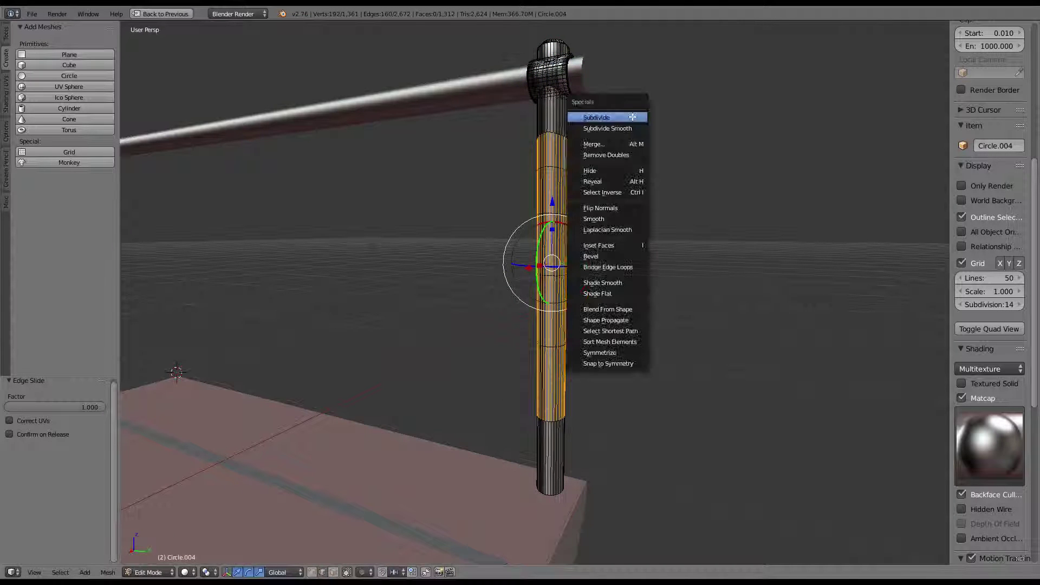
pyautogui.click(595, 144)
# Select the whole mesh and Remove Doubles, merging 288 duplicate vertices across the joint
pyautogui.press('w')
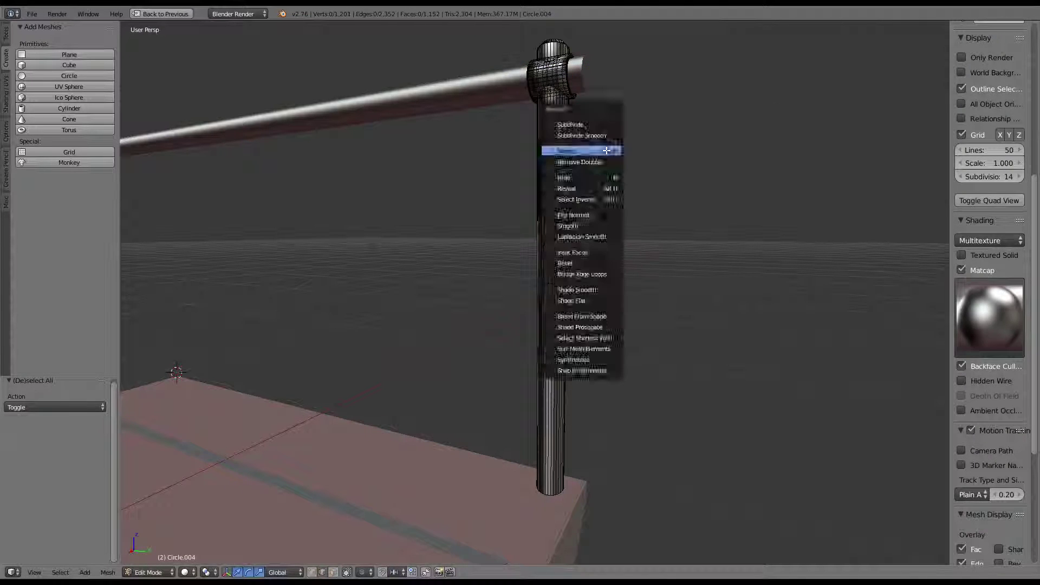
pyautogui.press('a')
pyautogui.moveTo(748, 143); pyautogui.dragTo(808, 148, button='middle')
pyautogui.scroll(5, 493, 244)
pyautogui.scroll(5, 874, 165)
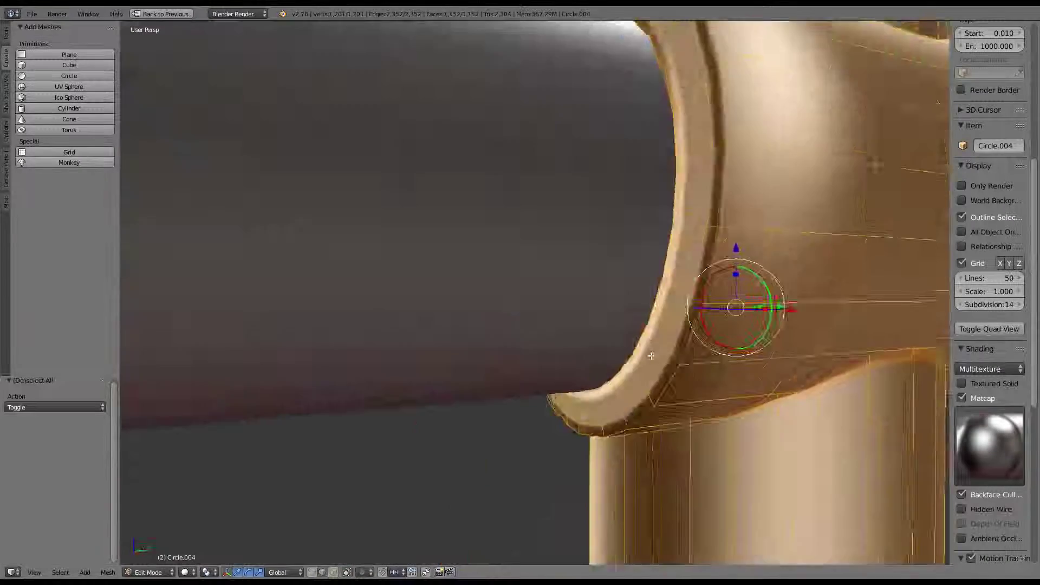
pyautogui.moveTo(874, 165)
pyautogui.mouseDown(button='middle')
pyautogui.moveTo(627, 339)
pyautogui.moveTo(638, 320)
pyautogui.mouseUp(button='middle')
pyautogui.press('w')
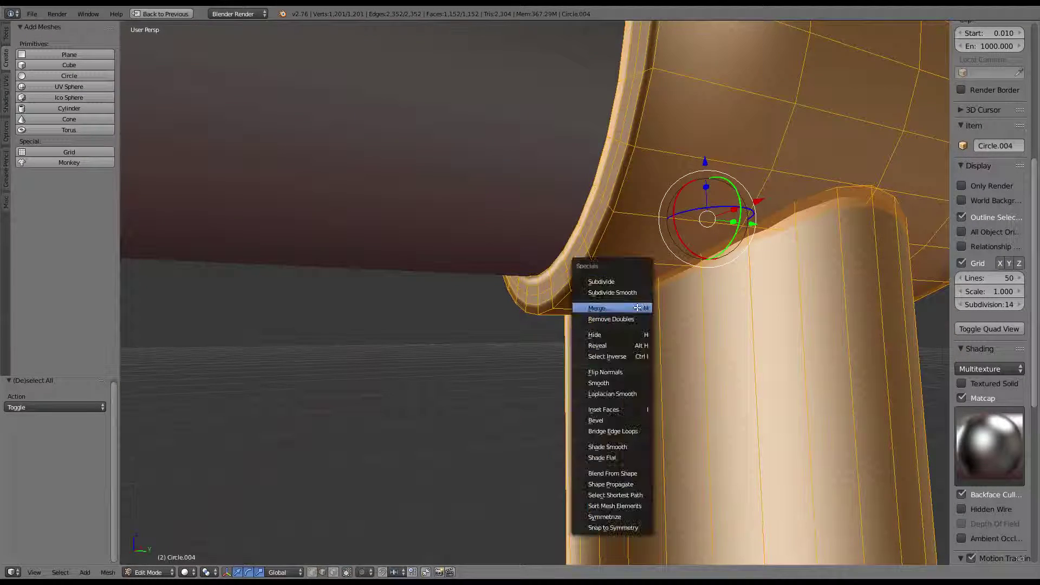
pyautogui.click(611, 319)
# Return to Object Mode and hide every object except the post
pyautogui.scroll(-5, 611, 319)
pyautogui.moveTo(611, 319); pyautogui.dragTo(506, 204, button='middle')
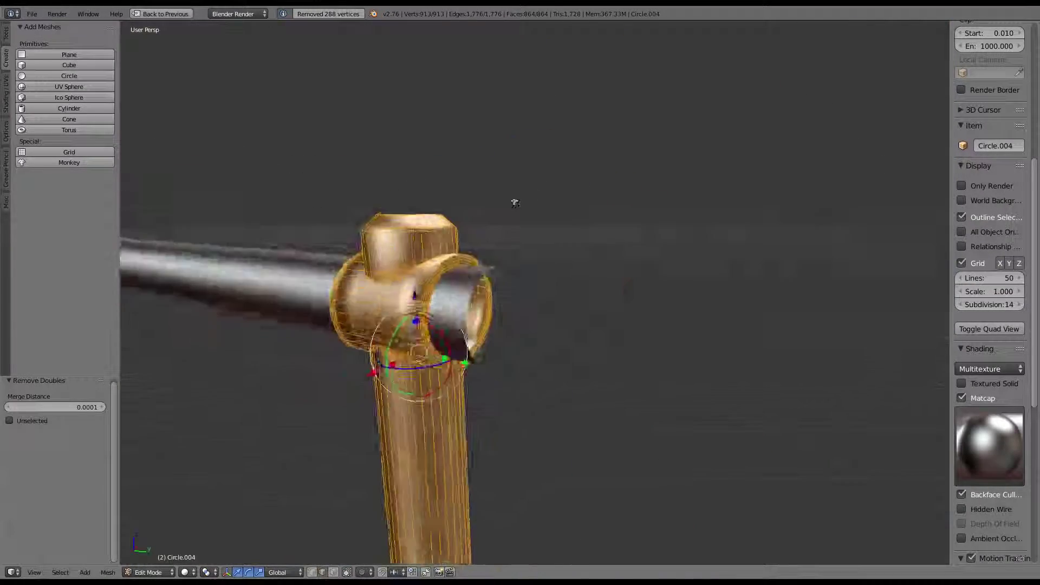
pyautogui.press('Tab')
pyautogui.scroll(-2, 507, 210)
pyautogui.hotkey('shift', 'h')
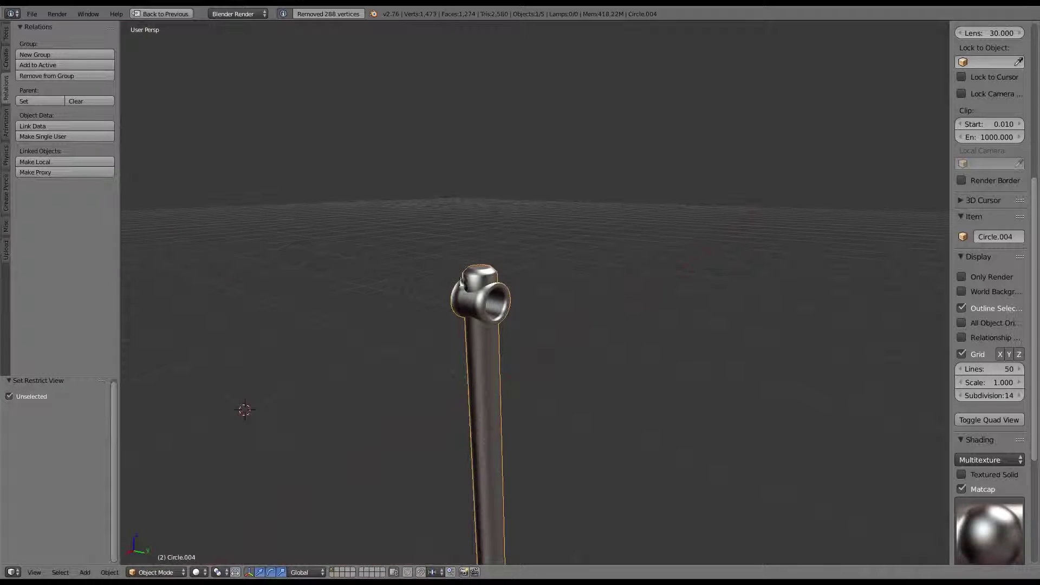
pyautogui.scroll(2, 441, 303)
pyautogui.moveTo(440, 304); pyautogui.dragTo(489, 244, button='middle')
pyautogui.scroll(3, 584, 310)
# In Edit Mode, collapse a loop inside the tube opening and pick another inner loop
pyautogui.press('Tab')
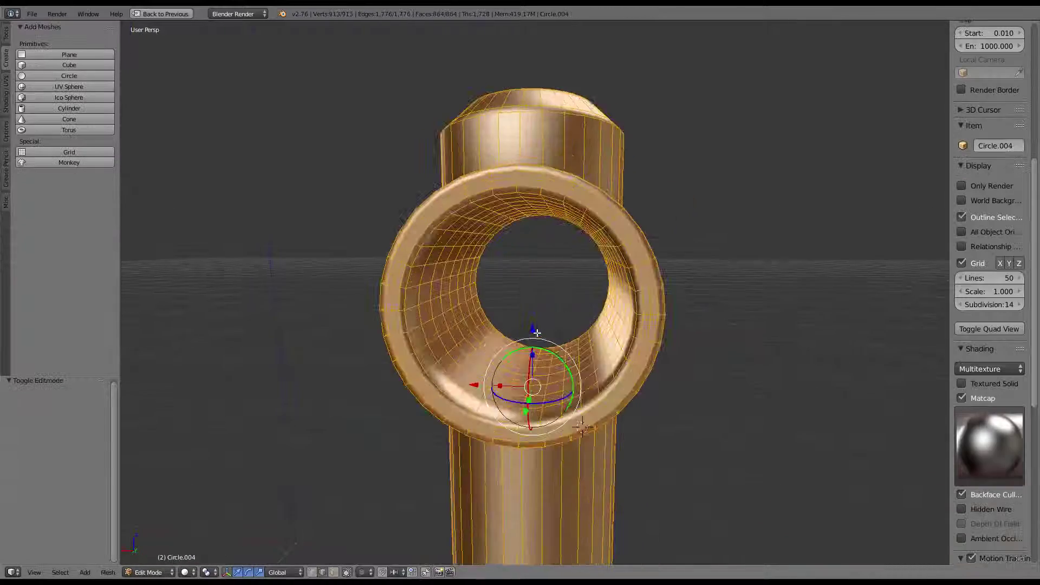
pyautogui.scroll(2, 584, 310)
pyautogui.moveTo(584, 311); pyautogui.dragTo(487, 304, button='middle')
pyautogui.scroll(2, 488, 303)
pyautogui.press('a')
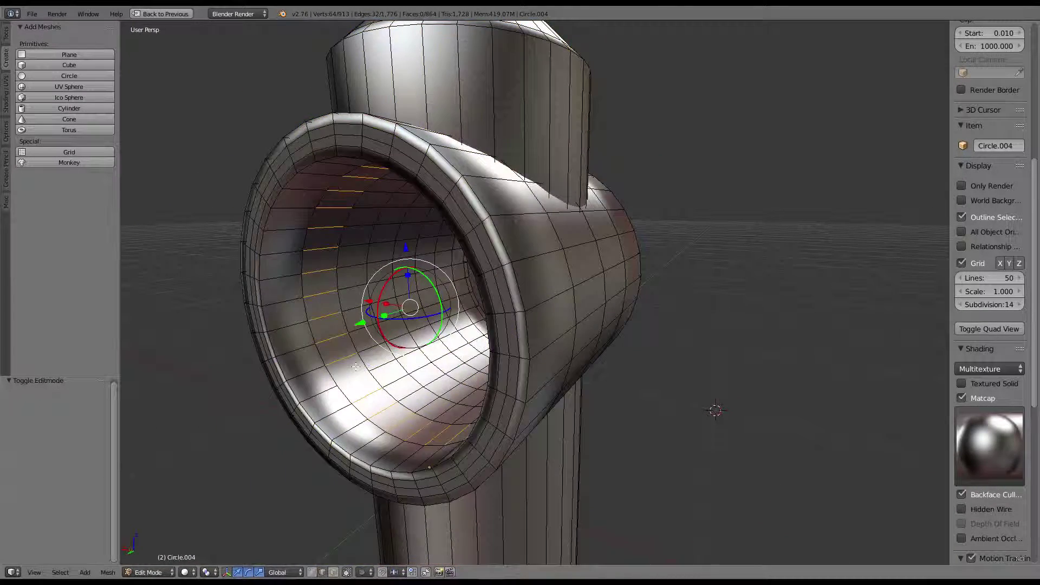
pyautogui.moveTo(351, 371); pyautogui.dragTo(400, 352, button='middle')
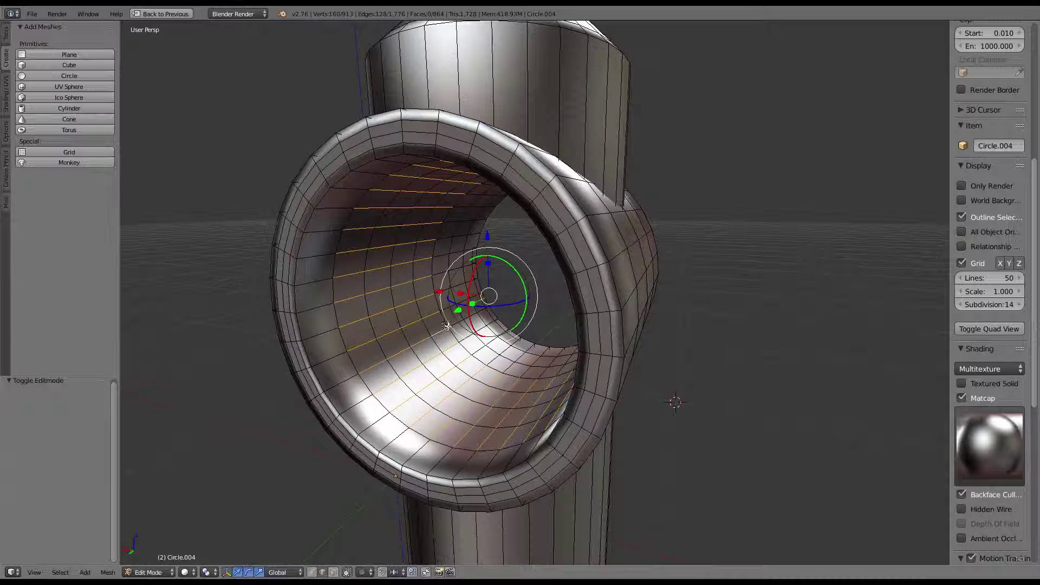
pyautogui.press('w')
pyautogui.click(533, 250)
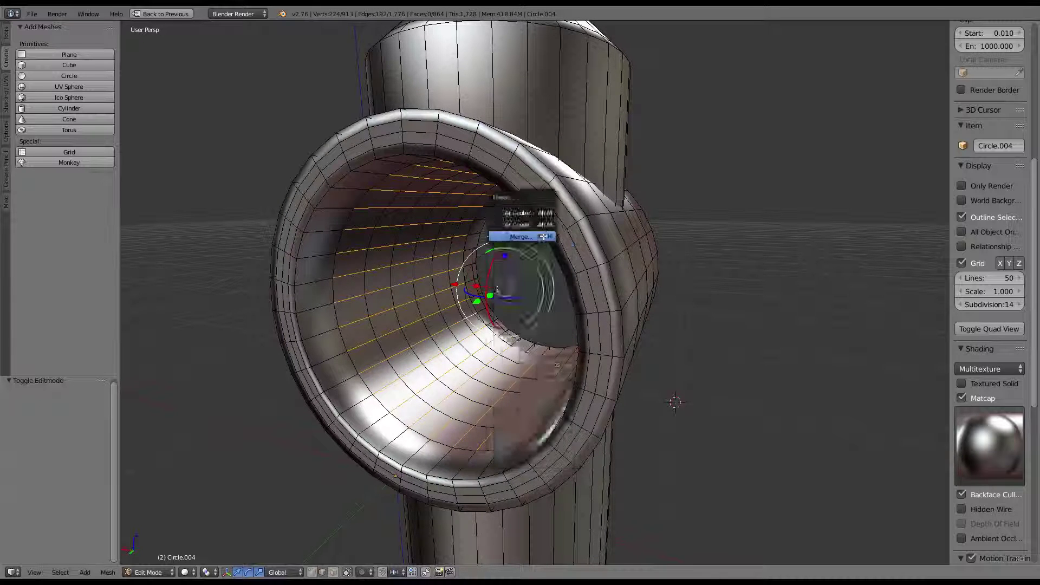
pyautogui.keyDown('alt'); pyautogui.rightClick(434, 340); pyautogui.keyUp('alt')
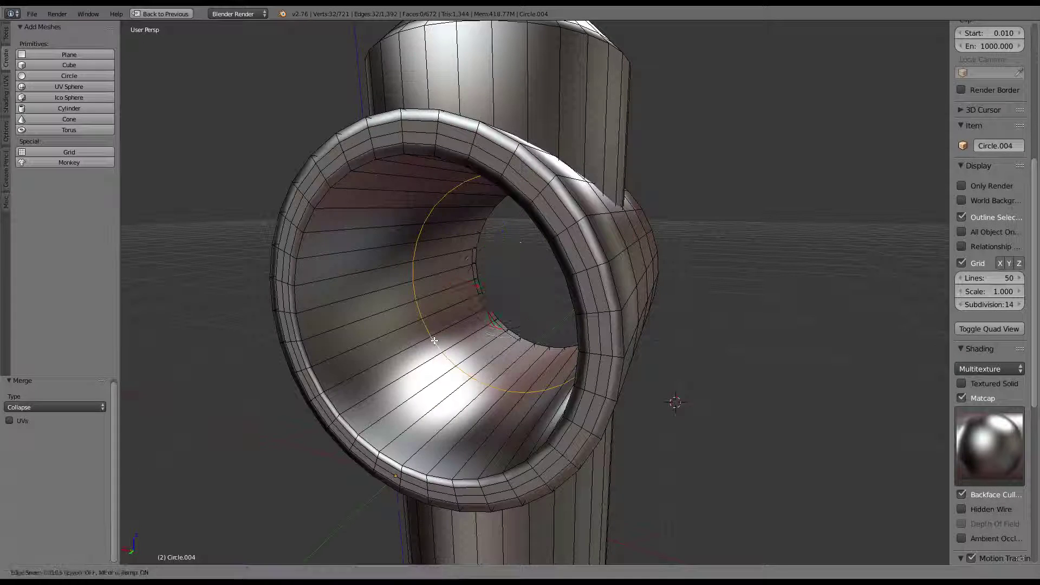
pyautogui.click(233, 352)
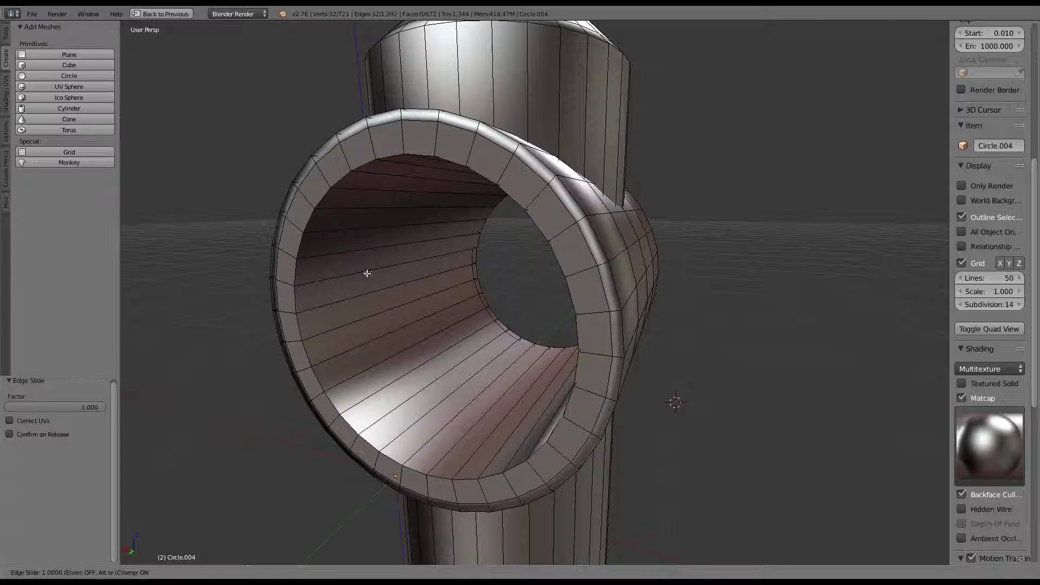
# Edge-slide the branch's loop fully to factor 1.0 to smooth the T-junction
pyautogui.moveTo(368, 273); pyautogui.dragTo(525, 255, button='middle')
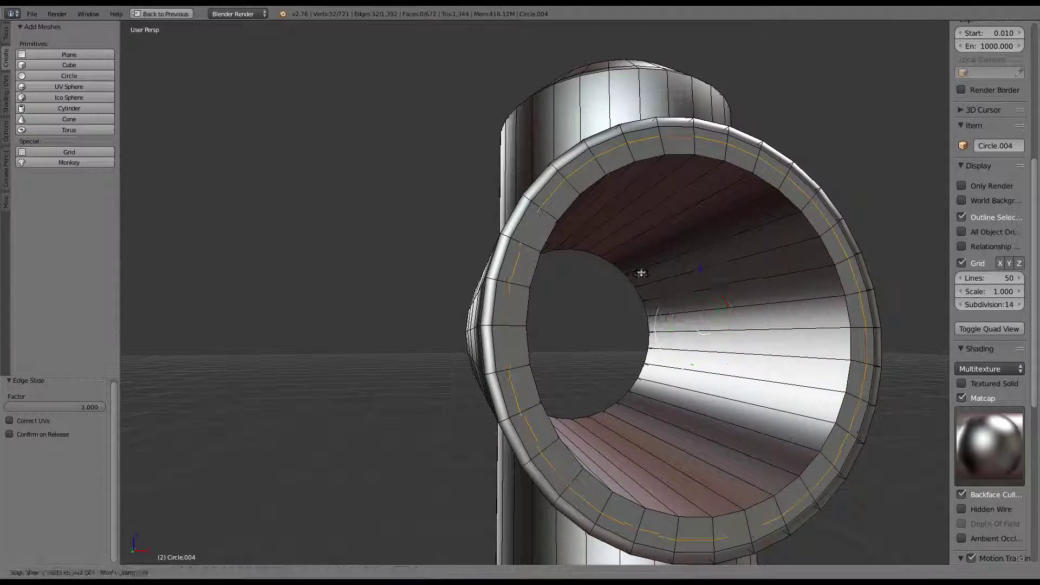
pyautogui.moveTo(533, 226)
pyautogui.mouseDown(button='middle')
pyautogui.moveTo(633, 317)
pyautogui.moveTo(543, 234)
pyautogui.mouseUp(button='middle')
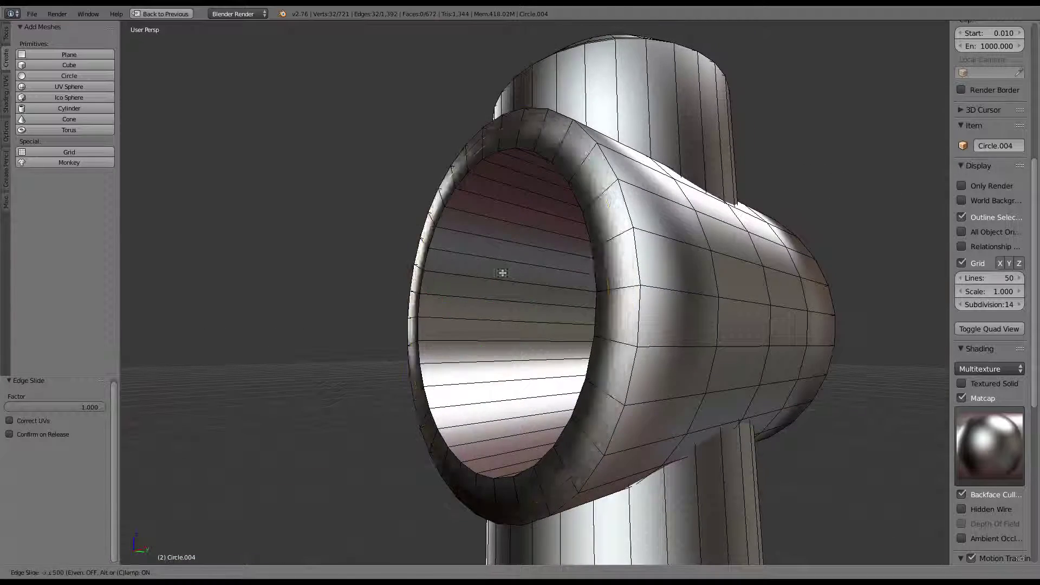
pyautogui.moveTo(502, 274)
pyautogui.mouseDown(button='middle')
pyautogui.moveTo(569, 226)
pyautogui.moveTo(539, 194)
pyautogui.moveTo(582, 259)
pyautogui.moveTo(559, 285)
pyautogui.mouseUp(button='middle')
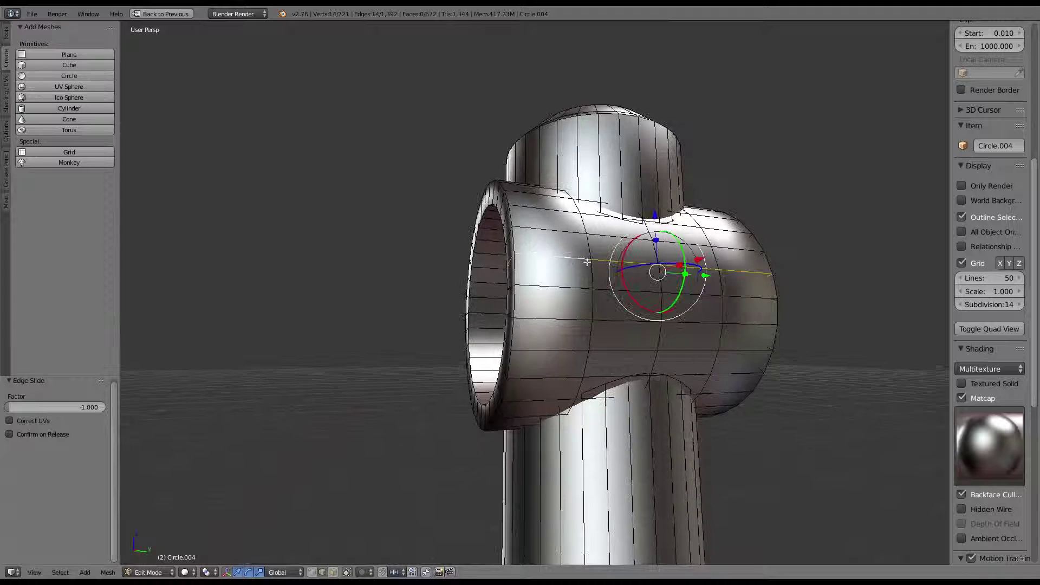
pyautogui.press('g')
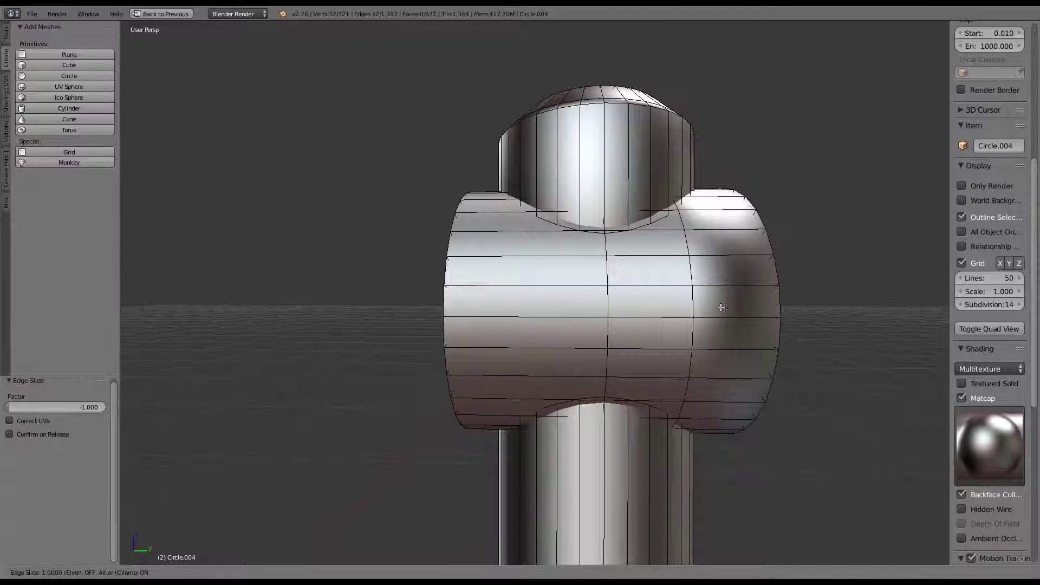
pyautogui.click(939, 332)
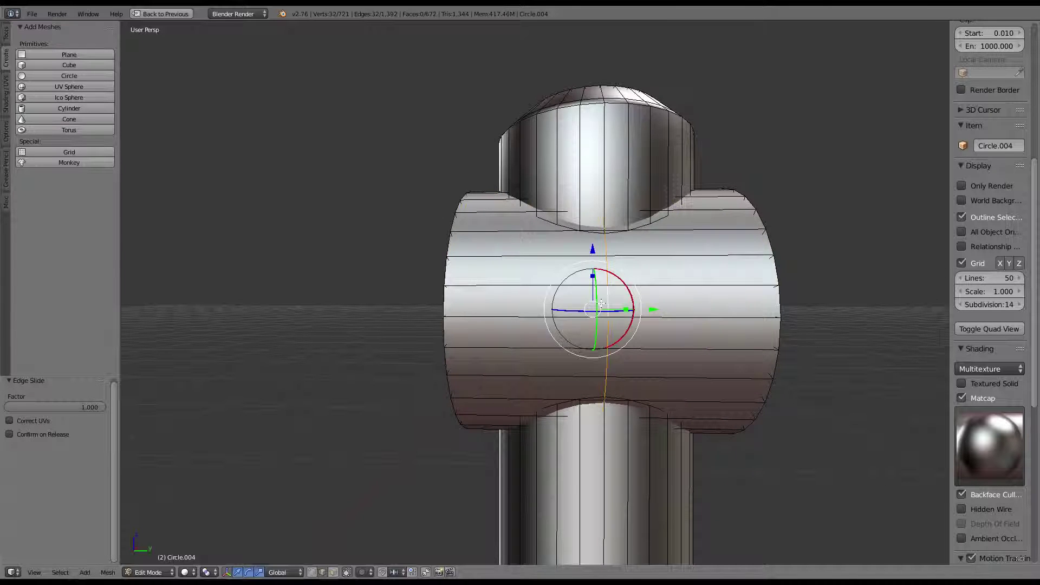
pyautogui.click(384, 316)
pyautogui.scroll(-4, 384, 316)
pyautogui.moveTo(384, 316); pyautogui.dragTo(536, 275, button='middle')
# Select all and Remove Doubles, merging 320 more duplicate vertices
pyautogui.press('a')
pyautogui.press('w')
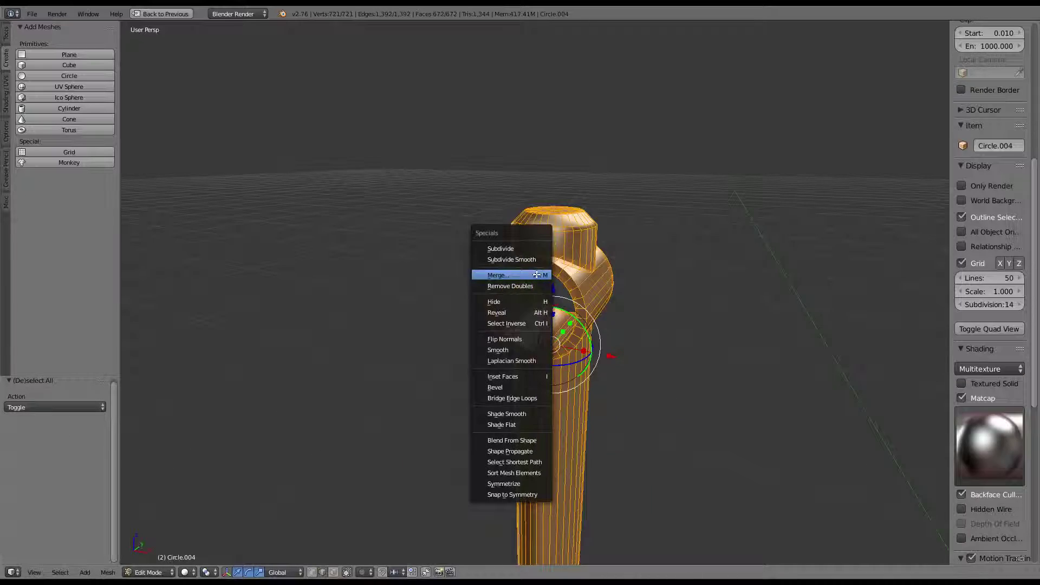
pyautogui.click(532, 286)
pyautogui.press('Tab')
pyautogui.moveTo(640, 229)
pyautogui.mouseDown(button='middle')
pyautogui.moveTo(608, 181)
pyautogui.moveTo(698, 213)
pyautogui.moveTo(575, 255)
pyautogui.mouseUp(button='middle')
pyautogui.scroll(3, 608, 181)
# Re-check the T-junction and select the edge loop on the top cap
pyautogui.press('Tab')
pyautogui.moveTo(685, 278)
pyautogui.mouseDown(button='middle')
pyautogui.moveTo(471, 283)
pyautogui.moveTo(574, 288)
pyautogui.mouseUp(button='middle')
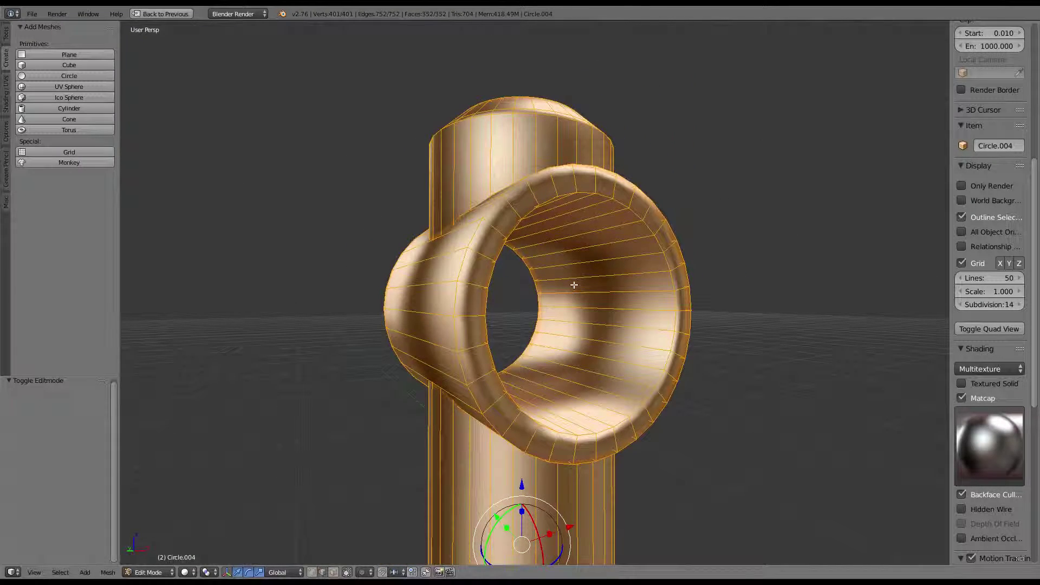
pyautogui.moveTo(498, 284)
pyautogui.mouseDown(button='middle')
pyautogui.moveTo(520, 260)
pyautogui.moveTo(495, 230)
pyautogui.moveTo(563, 293)
pyautogui.mouseUp(button='middle')
pyautogui.press('Tab')
pyautogui.press('Tab')
pyautogui.keyDown('alt'); pyautogui.rightClick(607, 227); pyautogui.keyUp('alt')
# Slide the top cap's edge loop along the post and view the cap from above
pyautogui.press('g')
pyautogui.press('g')
pyautogui.click(618, 315)
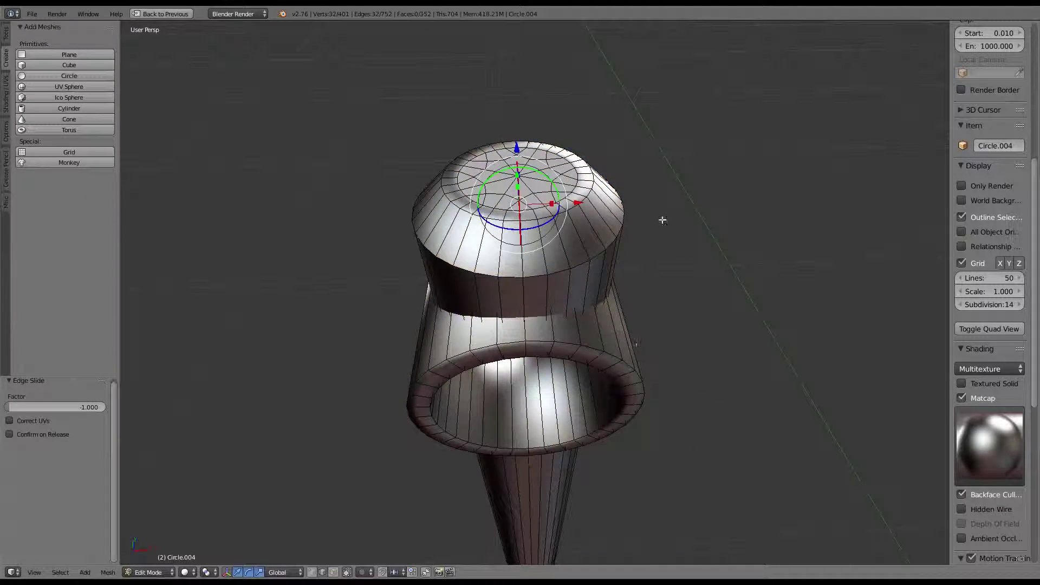
pyautogui.moveTo(662, 219); pyautogui.dragTo(623, 260, button='middle')
pyautogui.scroll(3, 601, 297)
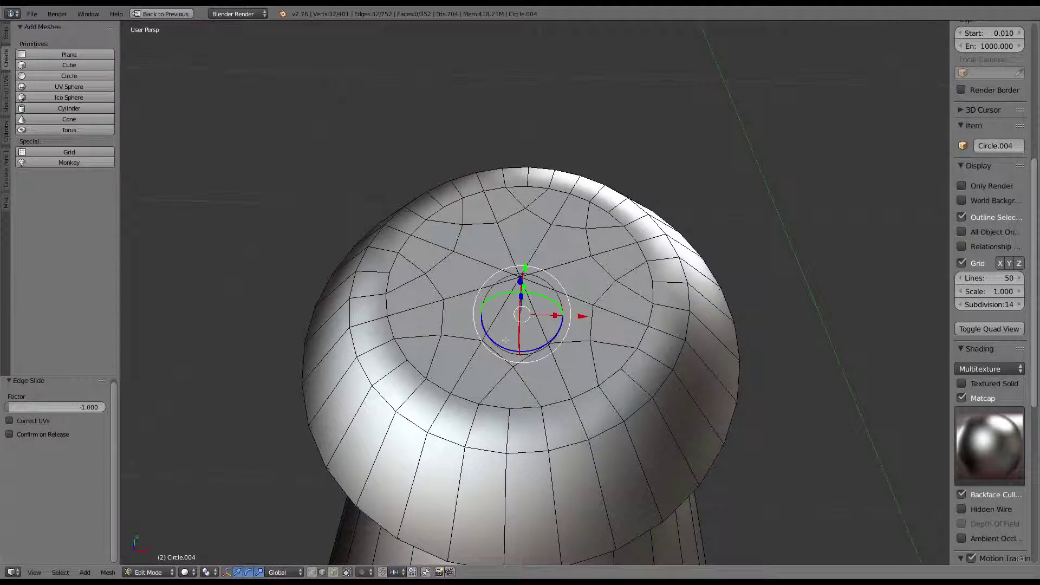
pyautogui.scroll(-5, 505, 339)
pyautogui.scroll(1, 545, 297)
pyautogui.scroll(2, 544, 297)
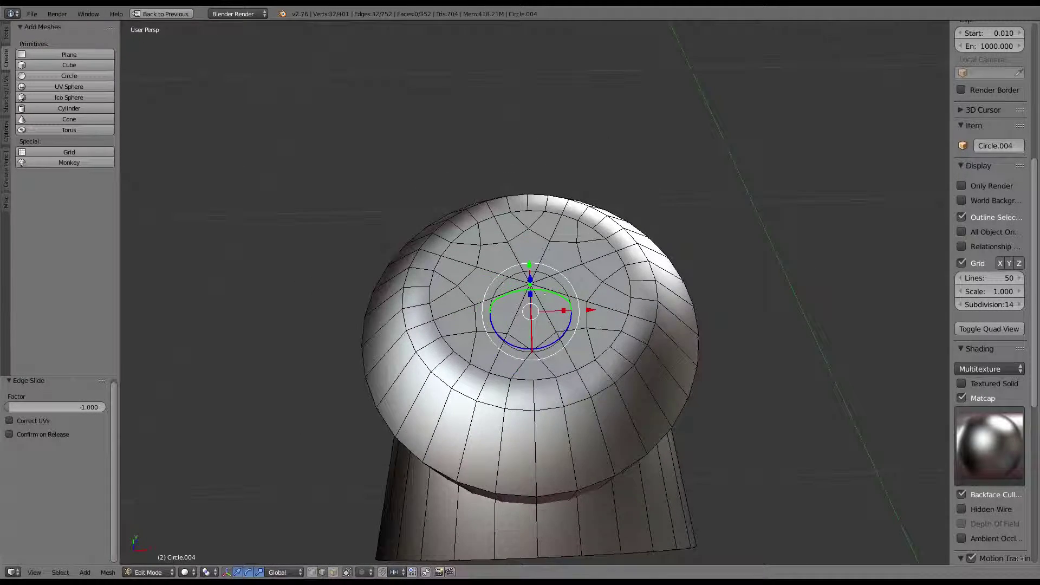
pyautogui.scroll(-3, 545, 294)
# Select the whole post mesh and run Remove Doubles on it
pyautogui.press('a')
pyautogui.moveTo(545, 294)
pyautogui.mouseDown(button='middle')
pyautogui.moveTo(563, 255)
pyautogui.moveTo(531, 260)
pyautogui.mouseUp(button='middle')
pyautogui.press('w')
pyautogui.click(574, 255)
# Grow a face selection around the cap centre, collapse it to one vertex, then remove doubles again
pyautogui.rightClick(499, 259)
pyautogui.scroll(2, 391, 491)
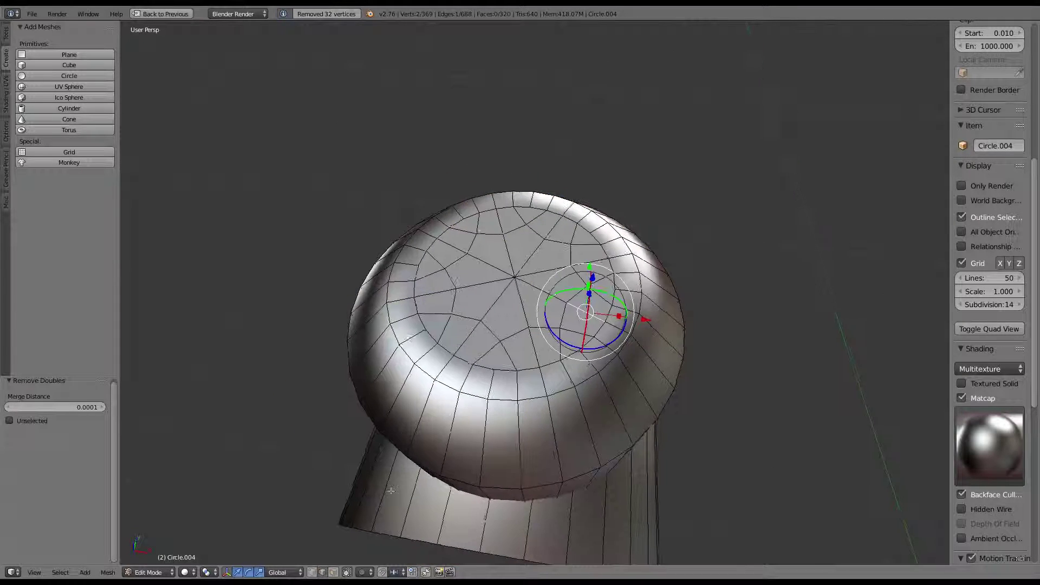
pyautogui.click(333, 572)
pyautogui.moveTo(357, 488); pyautogui.dragTo(412, 411, button='middle')
pyautogui.press('b')
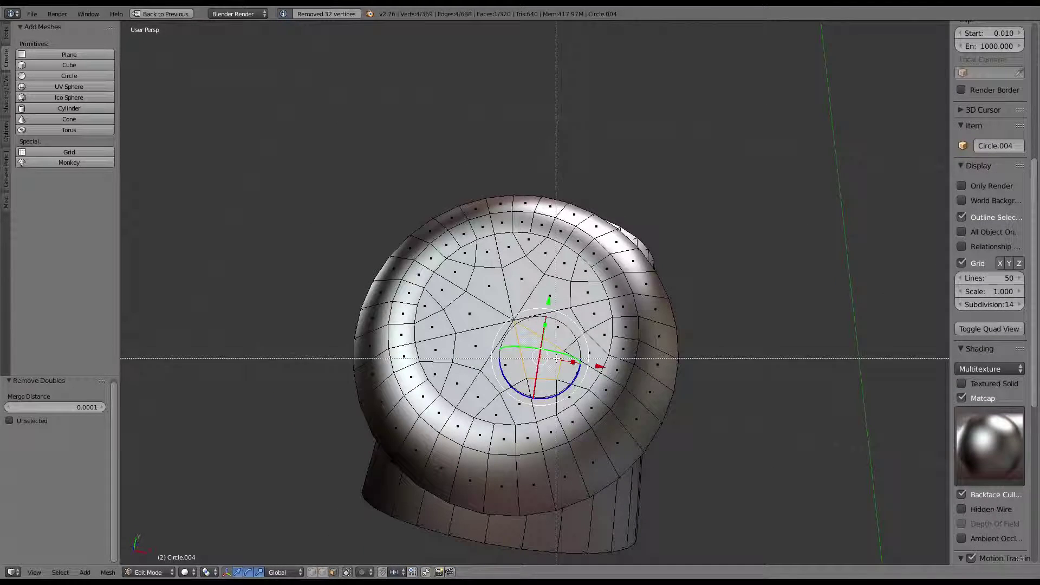
pyautogui.moveTo(522, 364); pyautogui.dragTo(465, 280)
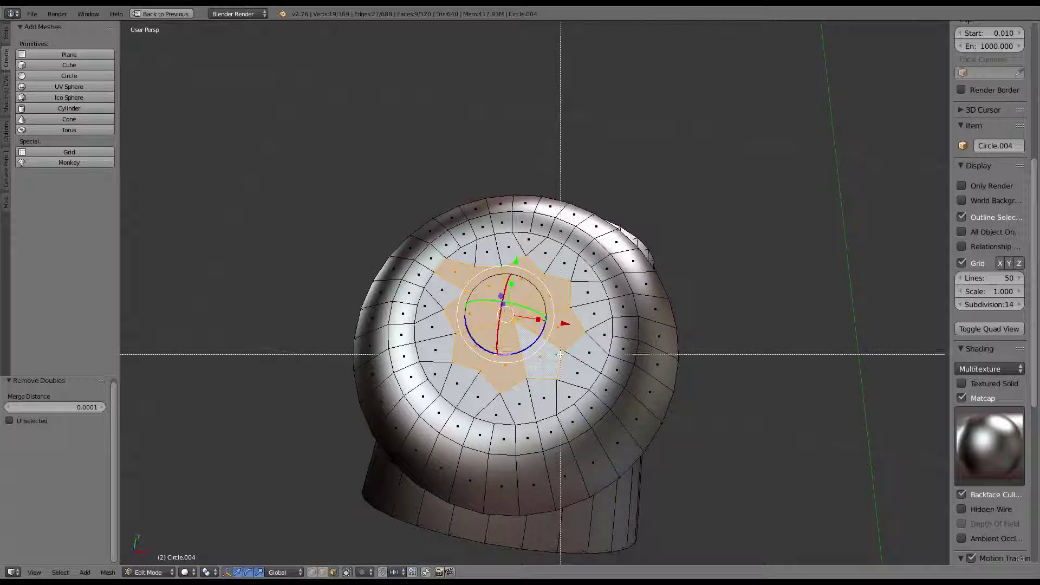
pyautogui.press('ctrl+KP_Add')
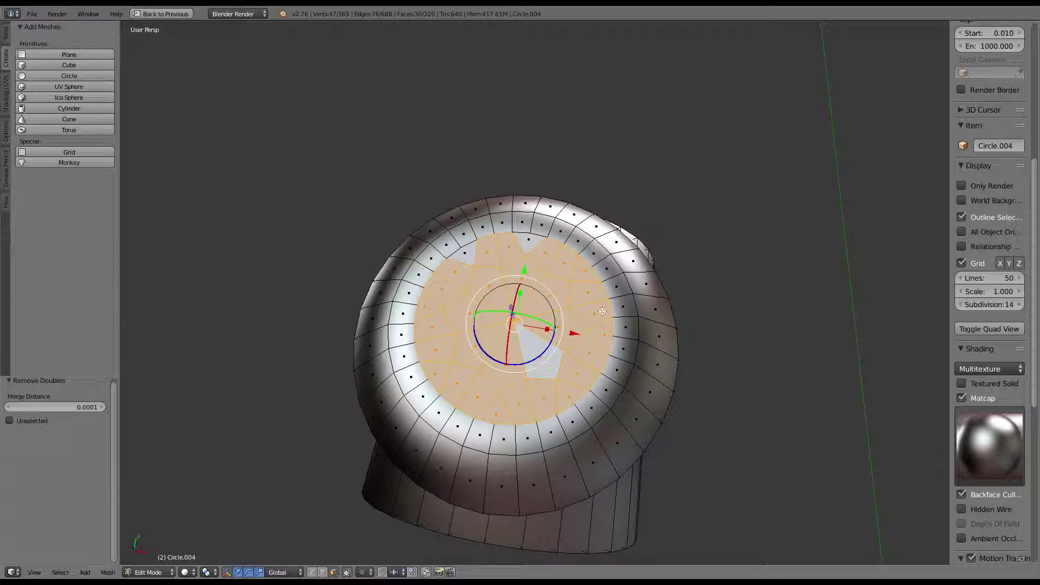
pyautogui.press('w')
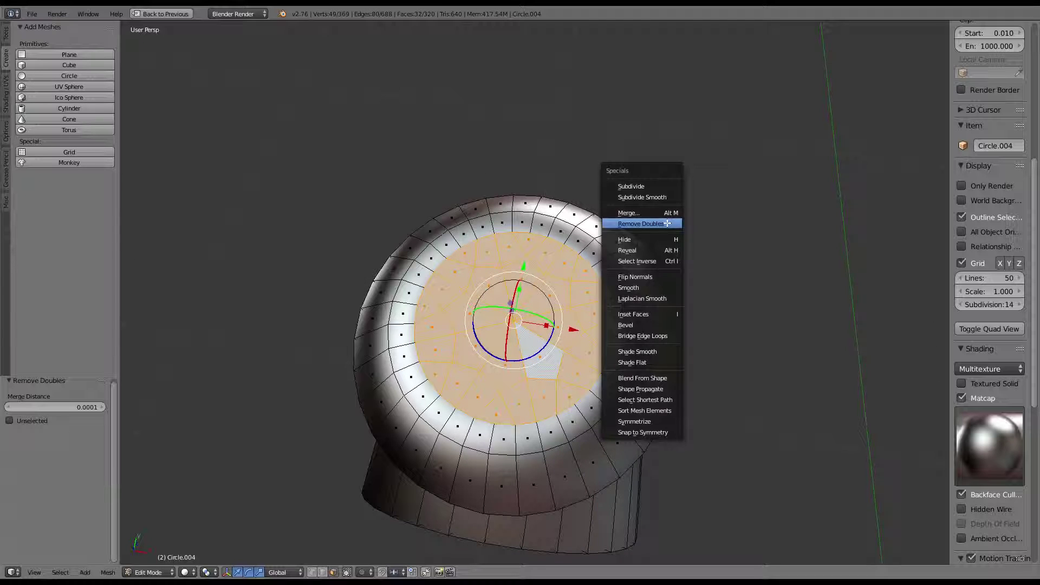
pyautogui.hotkey('alt', 'm')
pyautogui.click(654, 213)
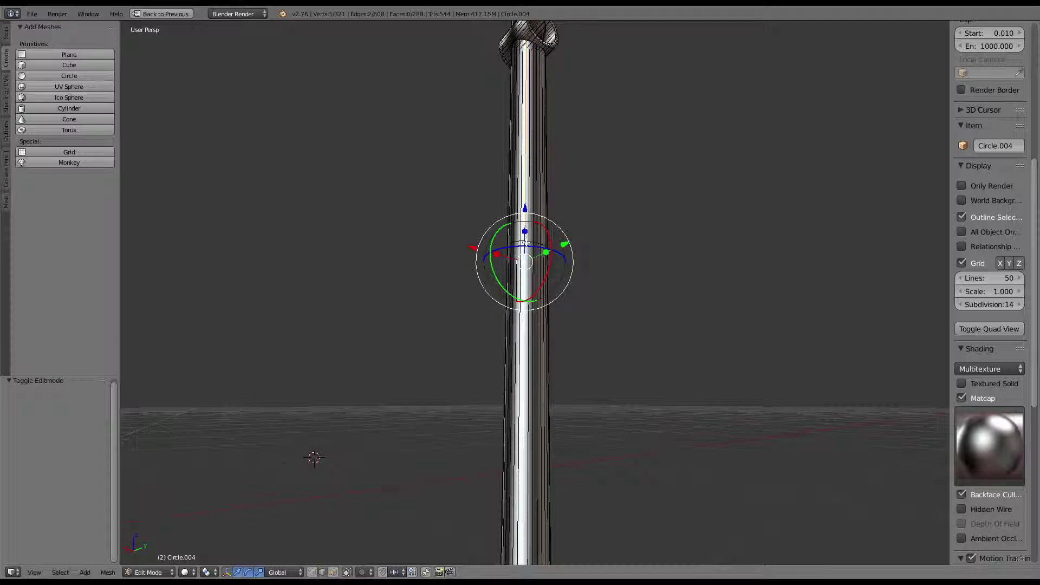
pyautogui.scroll(-3, 545, 188)
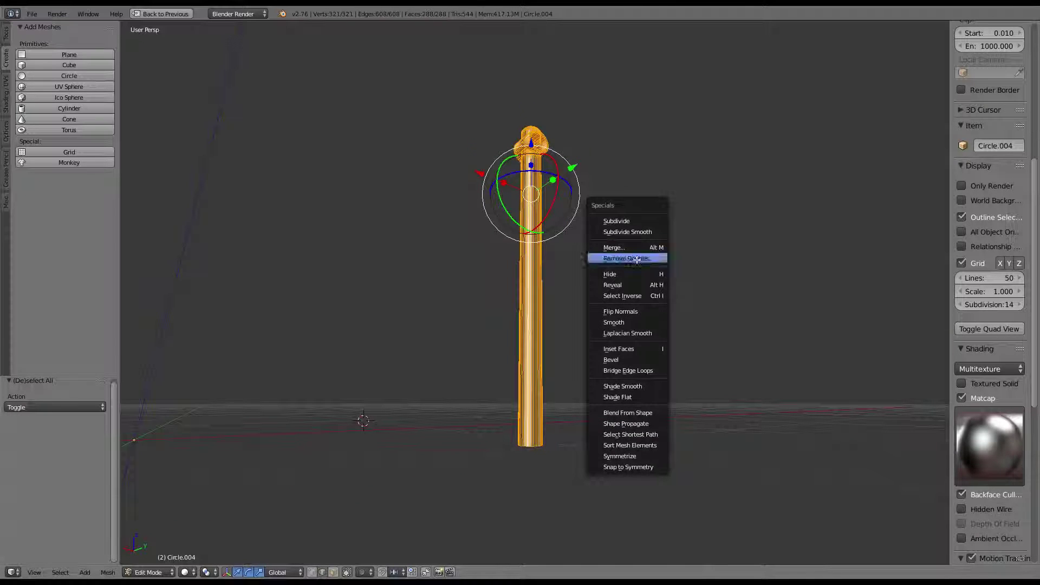
pyautogui.click(636, 259)
# Orbit and zoom around the post top to inspect the cleaned-up cap from several angles
pyautogui.rightClick(569, 325)
pyautogui.moveTo(569, 325); pyautogui.dragTo(515, 217, button='middle')
pyautogui.scroll(3, 492, 172)
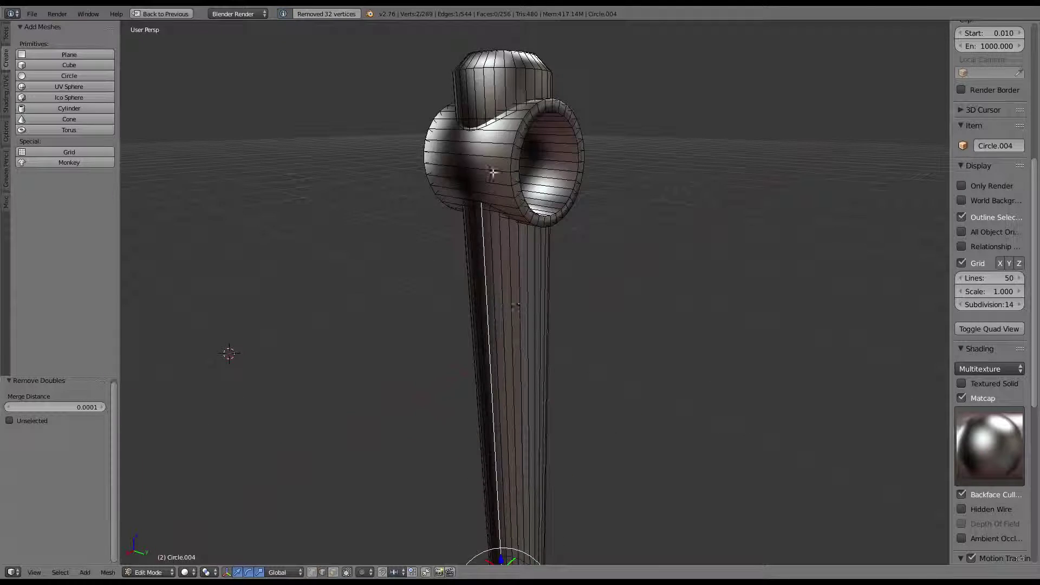
pyautogui.moveTo(492, 172)
pyautogui.mouseDown(button='middle')
pyautogui.moveTo(650, 191)
pyautogui.moveTo(671, 148)
pyautogui.moveTo(513, 200)
pyautogui.moveTo(544, 264)
pyautogui.mouseUp(button='middle')
pyautogui.scroll(3, 494, 170)
pyautogui.scroll(-3, 494, 170)
pyautogui.scroll(5, 520, 190)
pyautogui.scroll(-5, 524, 183)
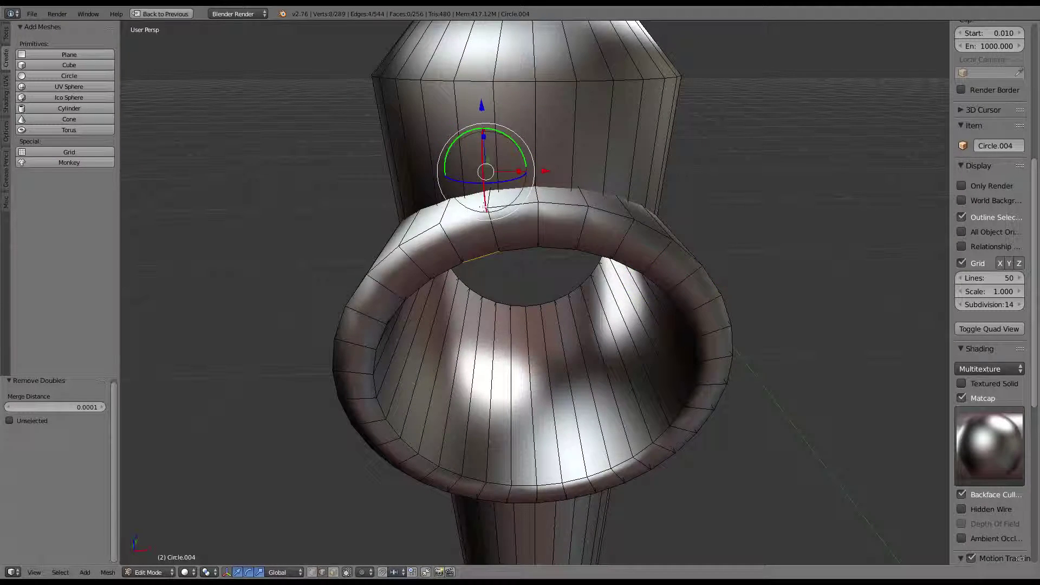
pyautogui.scroll(-2, 605, 221)
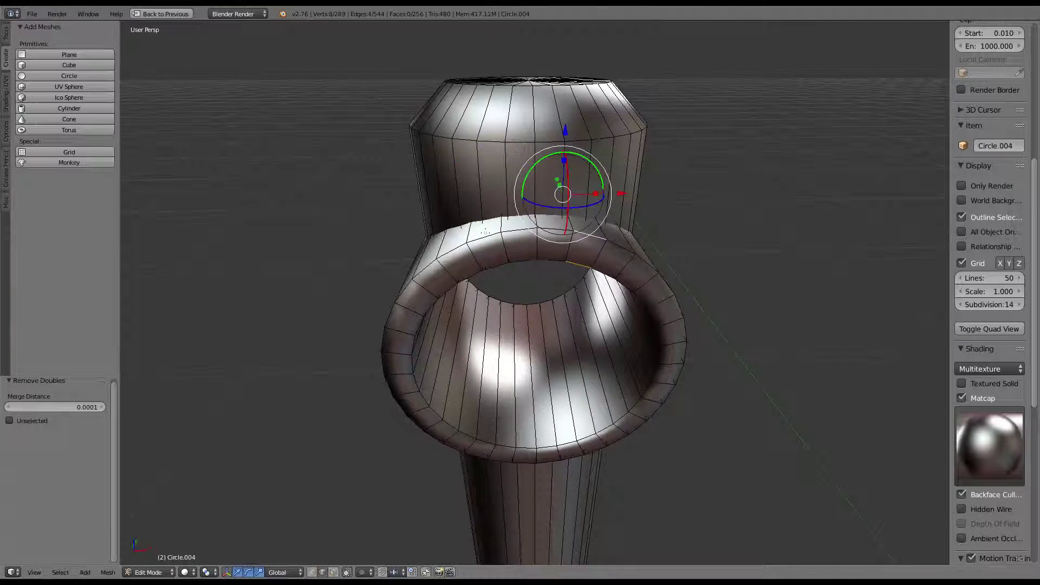
pyautogui.moveTo(586, 238)
pyautogui.mouseDown(button='middle')
pyautogui.moveTo(592, 192)
pyautogui.moveTo(557, 157)
pyautogui.moveTo(530, 146)
pyautogui.moveTo(555, 204)
pyautogui.moveTo(568, 207)
pyautogui.mouseUp(button='middle')
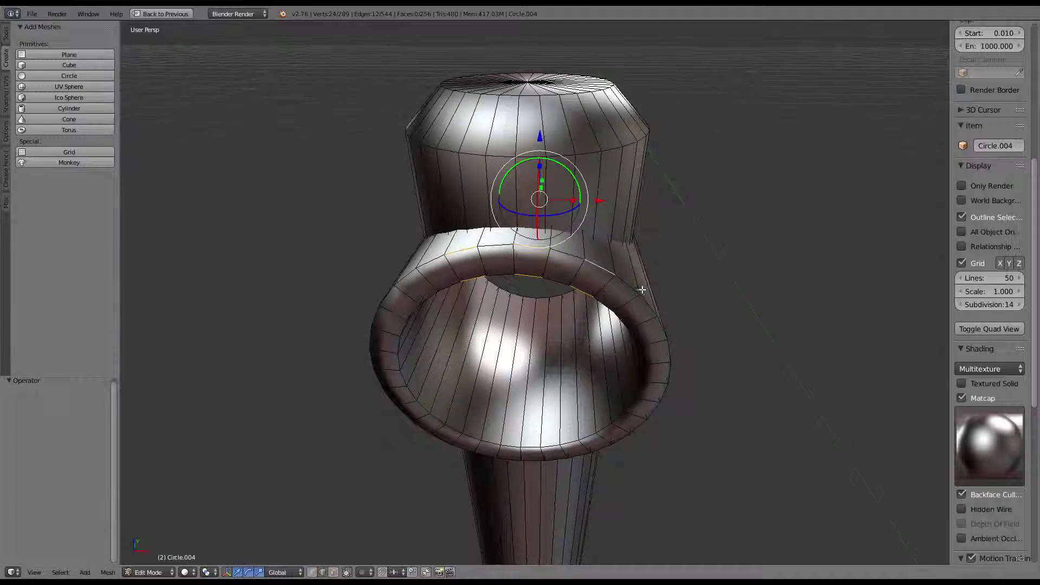
pyautogui.moveTo(642, 290)
pyautogui.mouseDown(button='middle')
pyautogui.moveTo(559, 302)
pyautogui.moveTo(571, 259)
pyautogui.moveTo(523, 265)
pyautogui.moveTo(540, 288)
pyautogui.mouseUp(button='middle')
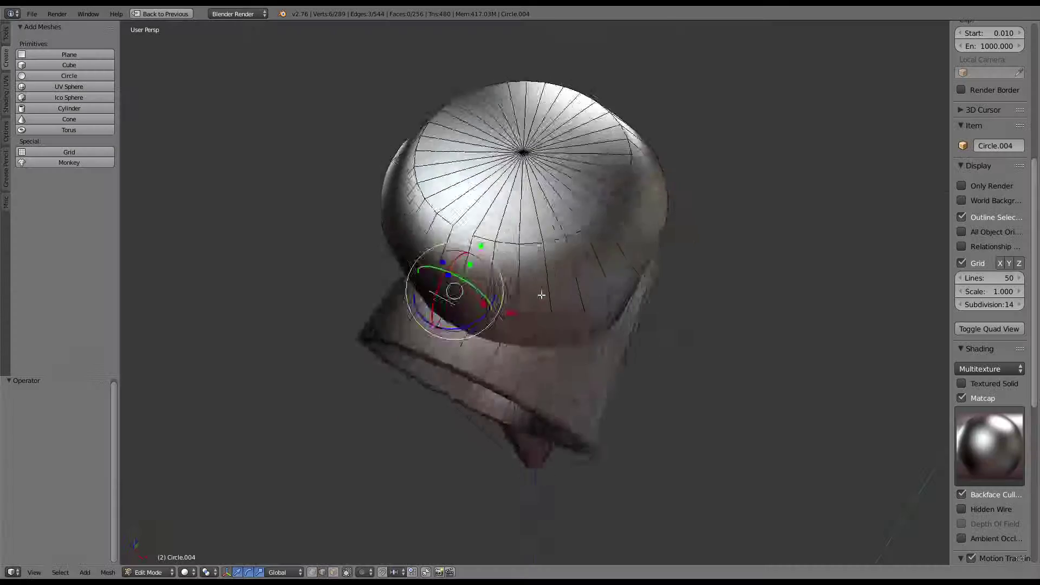
pyautogui.moveTo(539, 297)
pyautogui.mouseDown(button='middle')
pyautogui.moveTo(437, 302)
pyautogui.moveTo(512, 261)
pyautogui.moveTo(566, 277)
pyautogui.mouseUp(button='middle')
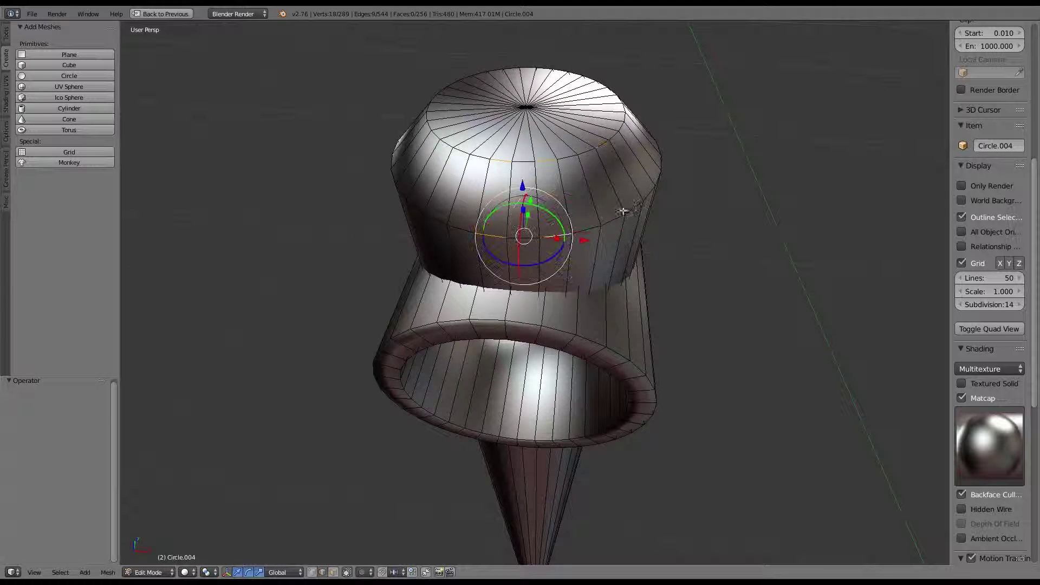
# Select the whole post mesh, switch to Object Mode, then return to Edit Mode on the post
pyautogui.press('a')
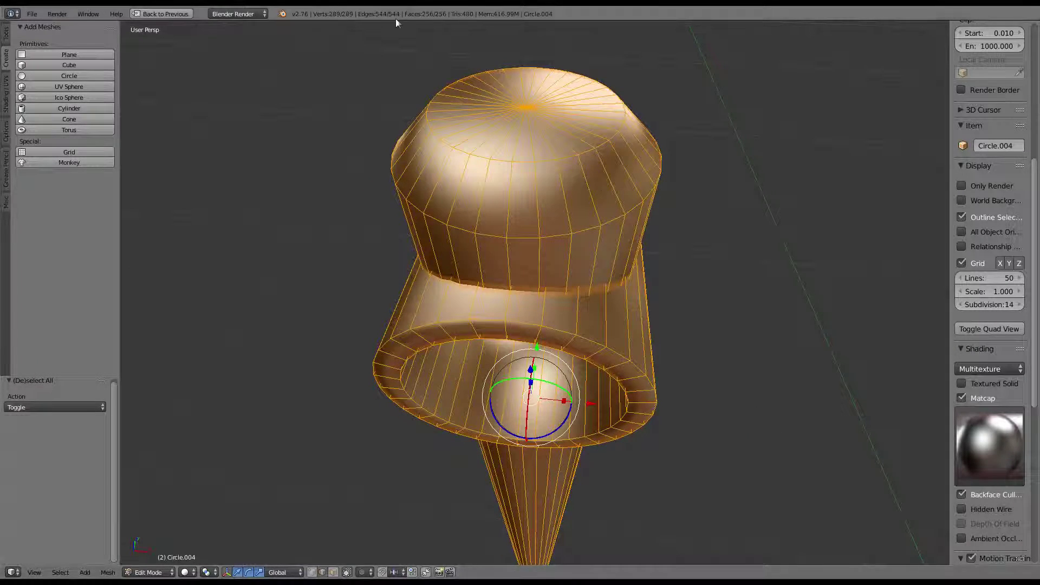
pyautogui.press('Tab')
pyautogui.moveTo(612, 215)
pyautogui.mouseDown(button='middle')
pyautogui.moveTo(561, 255)
pyautogui.moveTo(487, 244)
pyautogui.moveTo(447, 218)
pyautogui.moveTo(395, 267)
pyautogui.moveTo(442, 271)
pyautogui.mouseUp(button='middle')
pyautogui.press('a')
pyautogui.scroll(5, 561, 255)
pyautogui.scroll(-3, 515, 239)
pyautogui.scroll(6, 537, 271)
pyautogui.press('Tab')
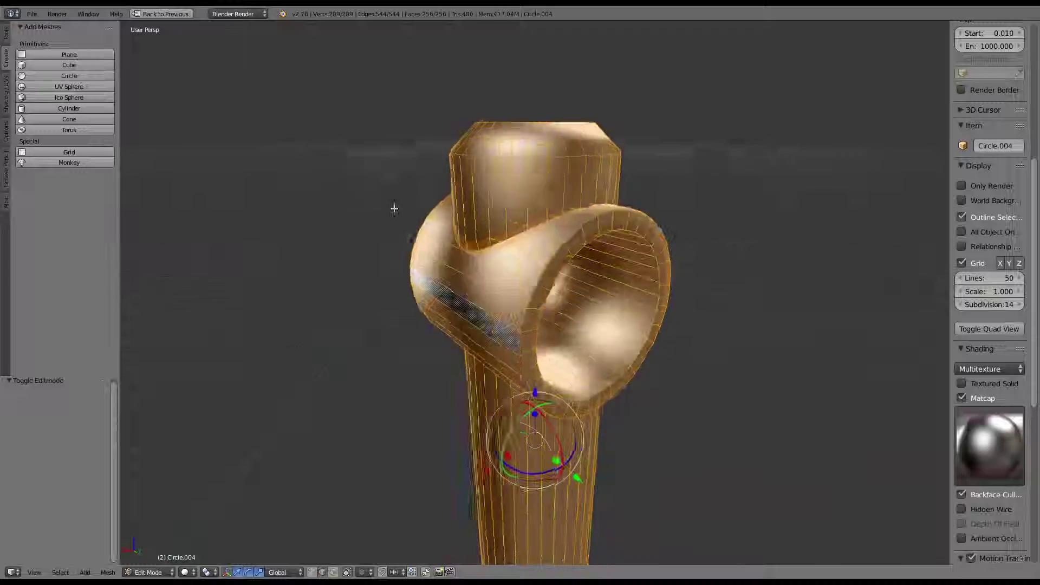
pyautogui.moveTo(394, 209)
pyautogui.mouseDown(button='middle')
pyautogui.moveTo(365, 188)
pyautogui.moveTo(391, 175)
pyautogui.moveTo(489, 232)
pyautogui.mouseUp(button='middle')
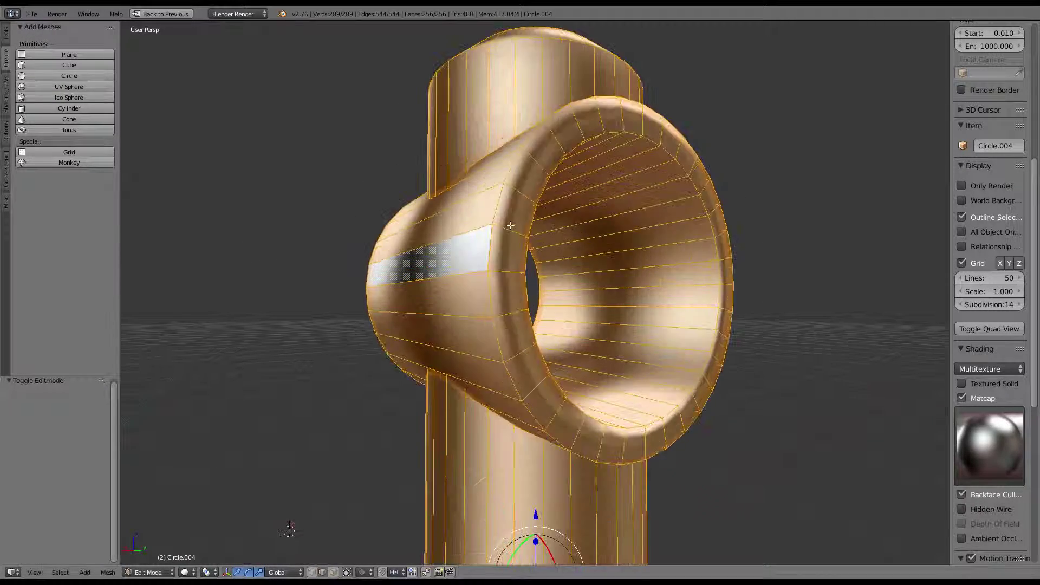
pyautogui.rightClick(406, 255)
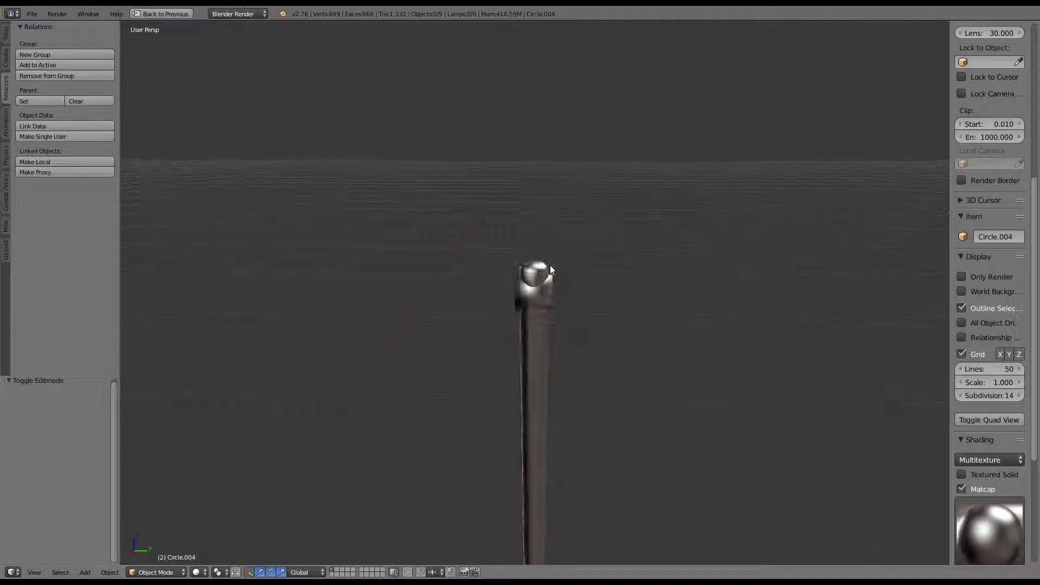
# Look closely at the post joint, going into and back out of Edit Mode on the post
pyautogui.moveTo(551, 270)
pyautogui.mouseDown(button='middle')
pyautogui.moveTo(558, 349)
pyautogui.moveTo(355, 295)
pyautogui.moveTo(461, 232)
pyautogui.moveTo(536, 309)
pyautogui.moveTo(607, 277)
pyautogui.moveTo(606, 307)
pyautogui.moveTo(592, 318)
pyautogui.moveTo(540, 297)
pyautogui.mouseUp(button='middle')
pyautogui.scroll(2, 536, 309)
pyautogui.press('Tab')
pyautogui.scroll(2, 624, 306)
pyautogui.press('Tab')
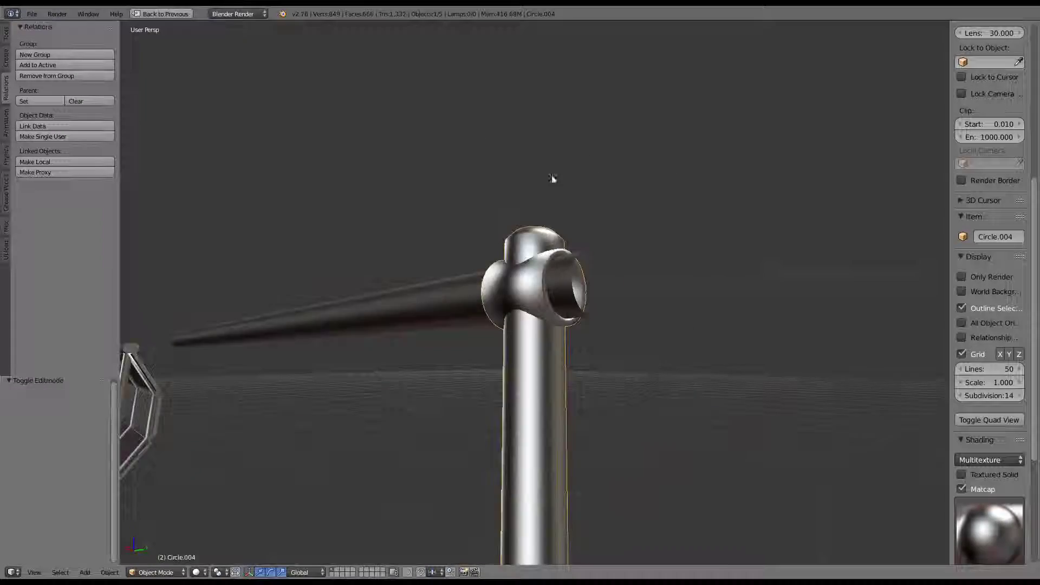
# Select the horizontal rail and toggle its full mesh selection in Edit Mode
pyautogui.moveTo(553, 177)
pyautogui.mouseDown(button='middle')
pyautogui.moveTo(497, 278)
pyautogui.moveTo(469, 273)
pyautogui.mouseUp(button='middle')
pyautogui.rightClick(469, 273)
pyautogui.press('Tab')
pyautogui.press('a')
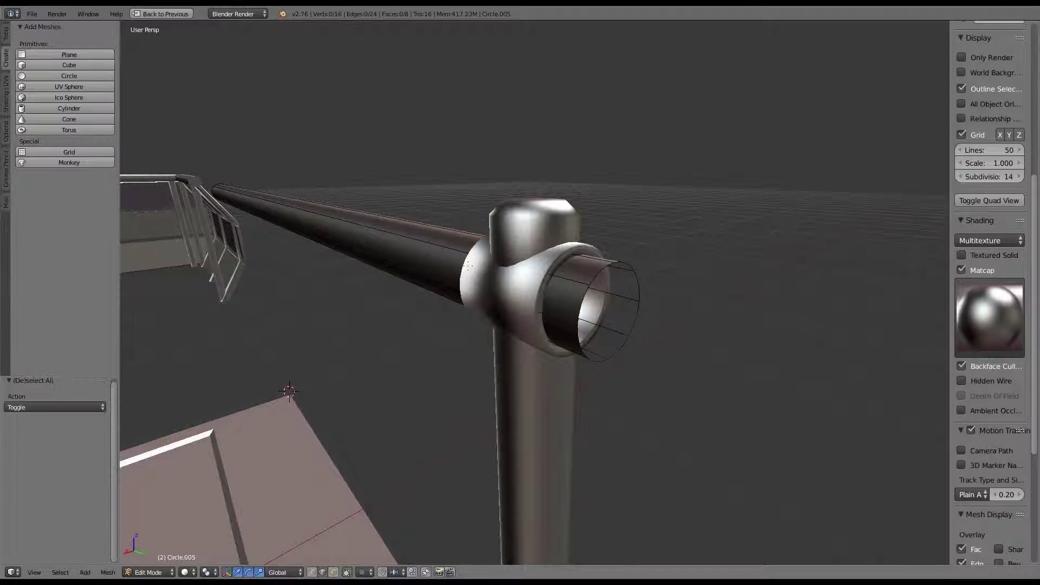
pyautogui.press('a')
pyautogui.press('Tab')
pyautogui.scroll(3, 470, 266)
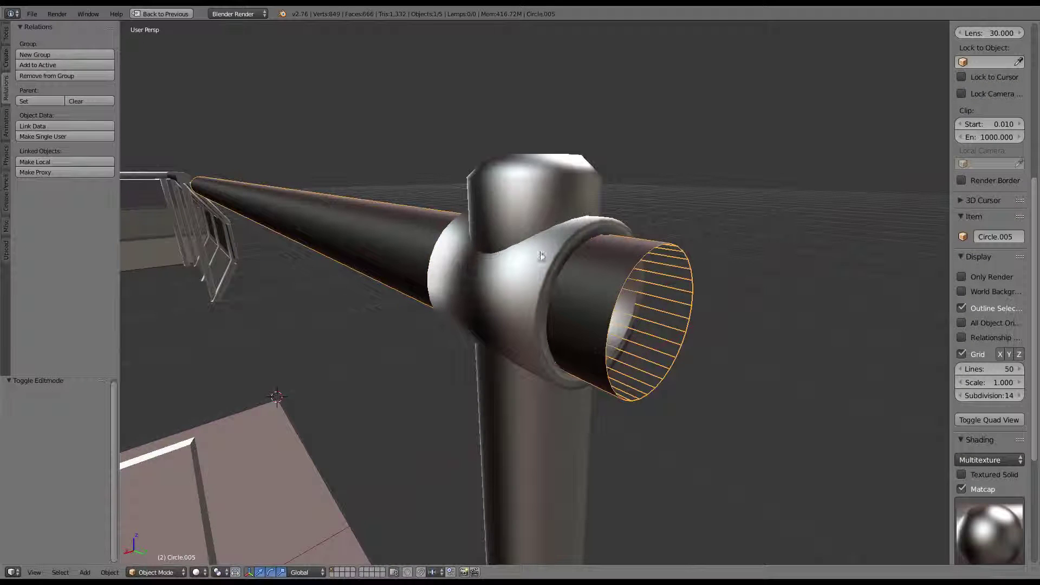
pyautogui.scroll(-5, 469, 267)
# Cancel a move of the handrail so it stays seated in the joint, then select the vertical post
pyautogui.press('a')
pyautogui.press('g')
pyautogui.rightClick(441, 96)
pyautogui.scroll(-4, 524, 204)
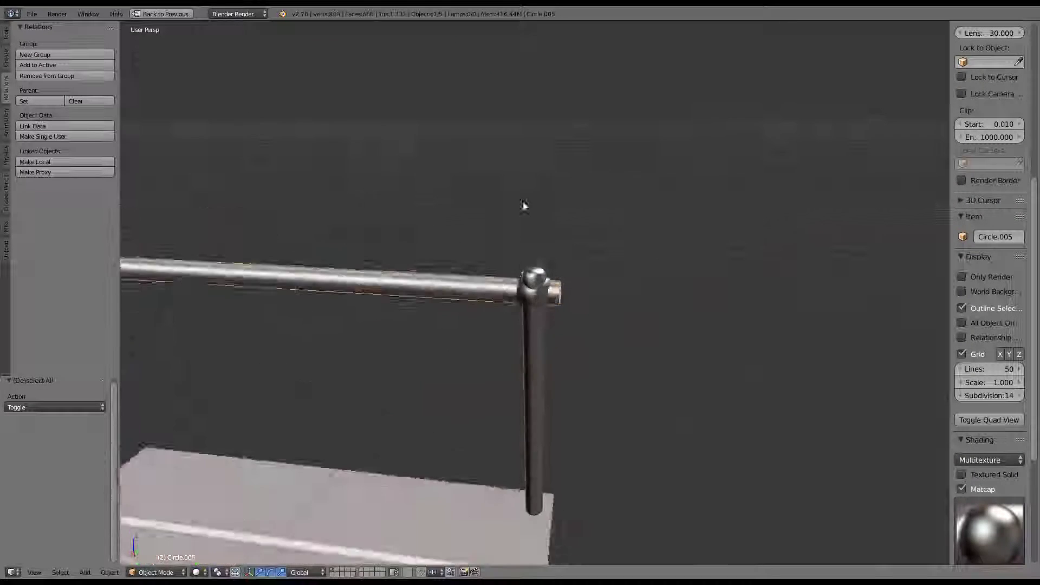
pyautogui.moveTo(524, 204)
pyautogui.mouseDown(button='middle')
pyautogui.moveTo(548, 271)
pyautogui.moveTo(564, 267)
pyautogui.moveTo(550, 275)
pyautogui.moveTo(580, 310)
pyautogui.mouseUp(button='middle')
pyautogui.rightClick(579, 256)
# Create a linked duplicate of the post mirrored with a -1 scale, then delete the extra copy
pyautogui.hotkey('alt', 'd')
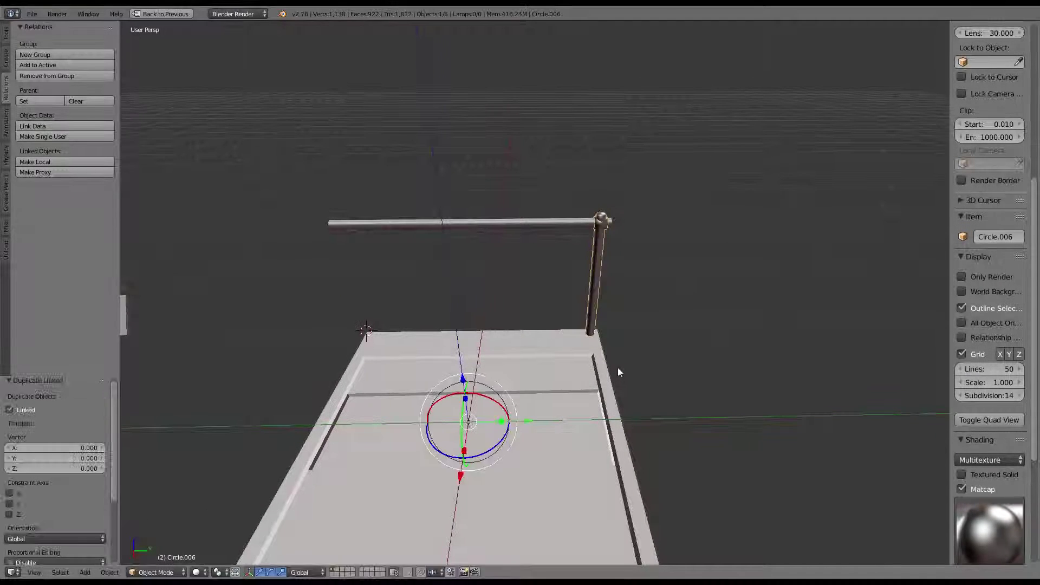
pyautogui.write('-1')
pyautogui.press('Return')
pyautogui.hotkey('alt', 'd')
pyautogui.press('Escape')
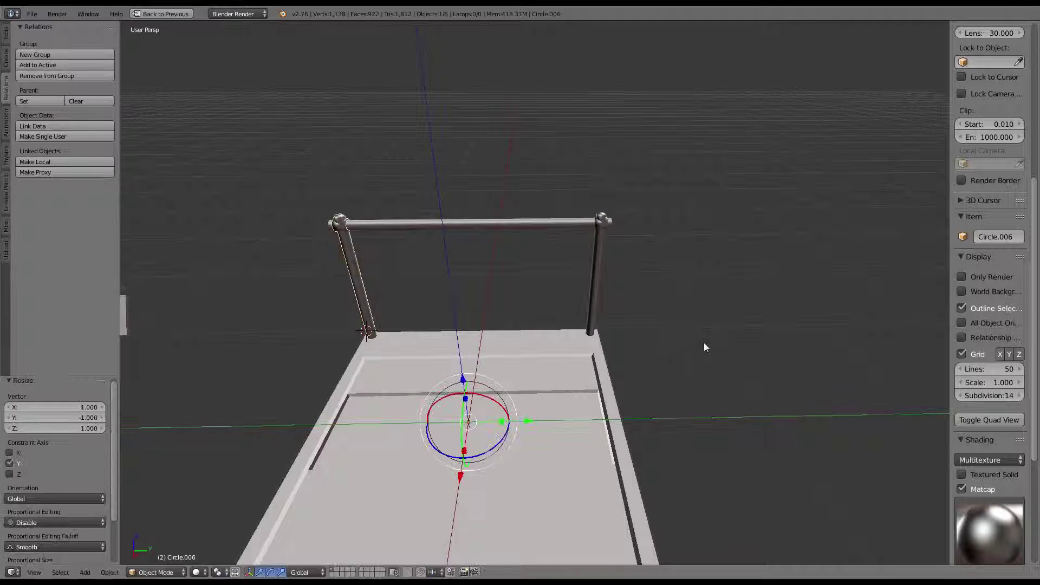
pyautogui.press('Delete')
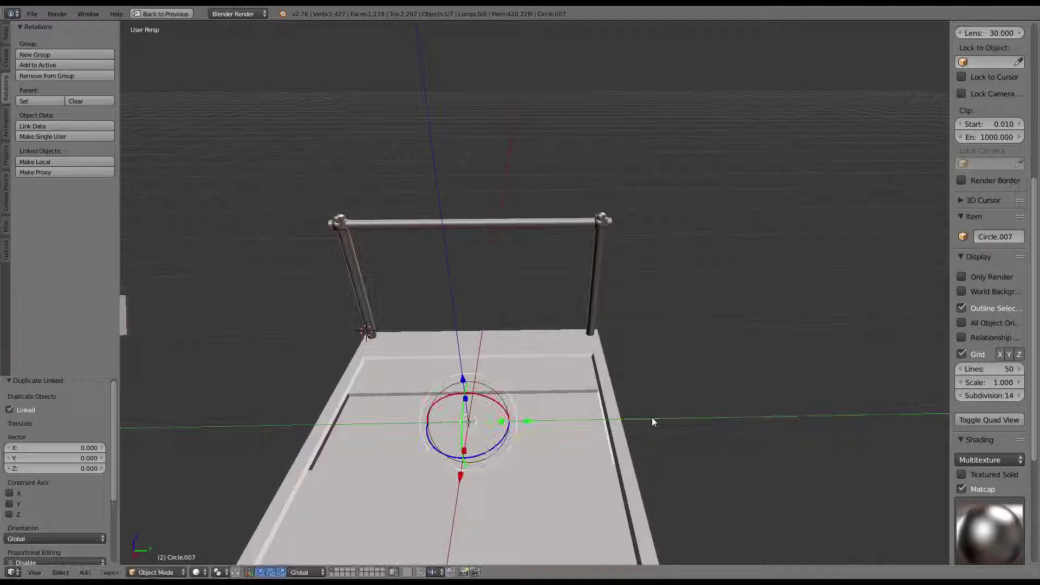
# Select the mirrored left post, check it from several angles, and delete it
pyautogui.moveTo(652, 417); pyautogui.dragTo(647, 336, button='middle')
pyautogui.moveTo(468, 289); pyautogui.dragTo(577, 271, button='middle')
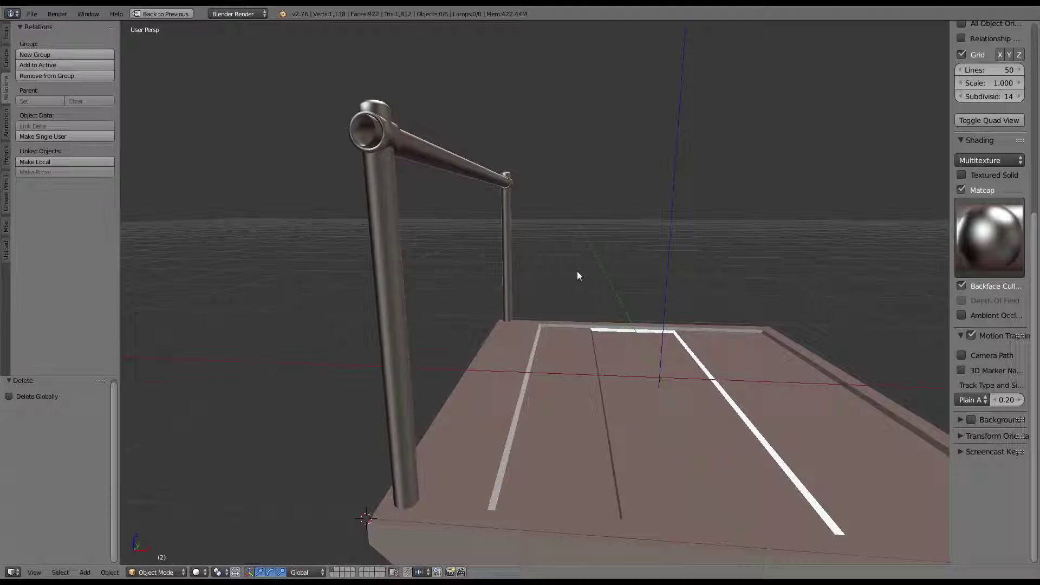
pyautogui.rightClick(381, 155)
pyautogui.moveTo(382, 155)
pyautogui.mouseDown(button='middle')
pyautogui.moveTo(662, 276)
pyautogui.moveTo(687, 261)
pyautogui.moveTo(538, 269)
pyautogui.moveTo(545, 278)
pyautogui.moveTo(425, 265)
pyautogui.moveTo(506, 239)
pyautogui.moveTo(580, 283)
pyautogui.moveTo(609, 285)
pyautogui.moveTo(508, 227)
pyautogui.moveTo(615, 246)
pyautogui.mouseUp(button='middle')
pyautogui.moveTo(286, 309)
pyautogui.mouseDown(button='middle')
pyautogui.moveTo(541, 297)
pyautogui.moveTo(478, 313)
pyautogui.mouseUp(button='middle')
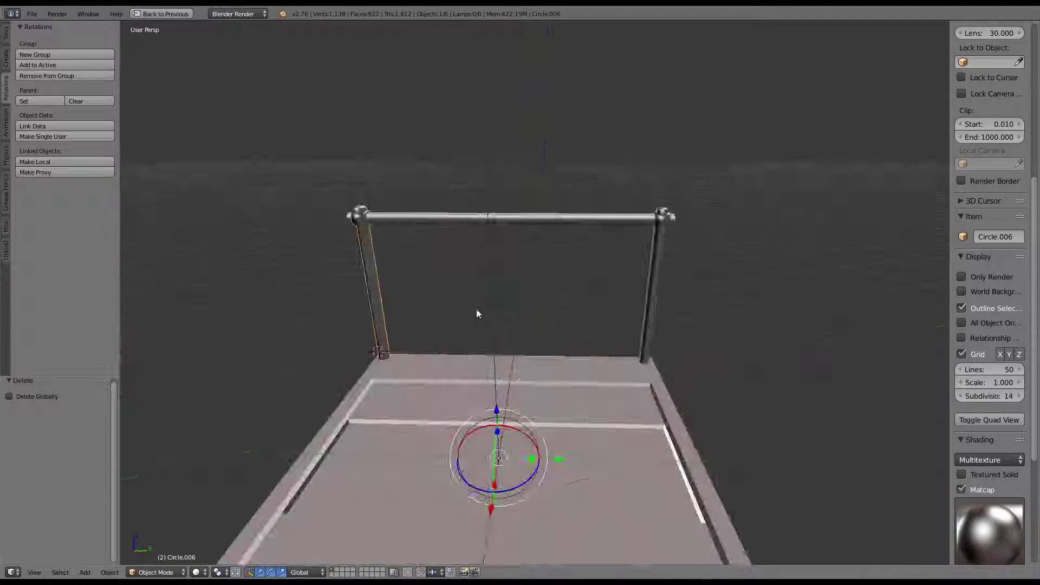
pyautogui.moveTo(545, 367); pyautogui.dragTo(550, 386, button='middle')
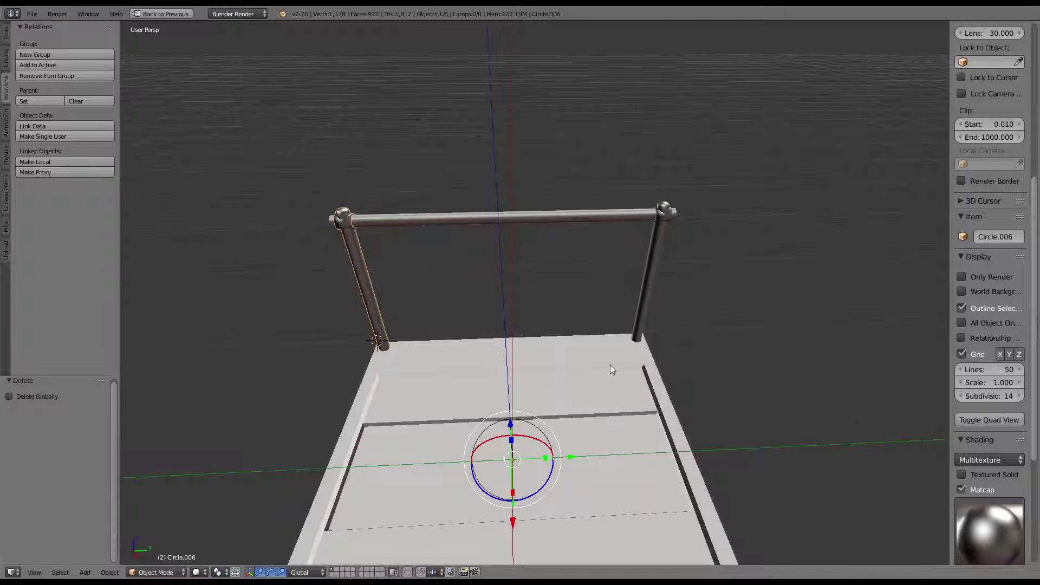
pyautogui.moveTo(610, 368); pyautogui.dragTo(608, 320, button='middle')
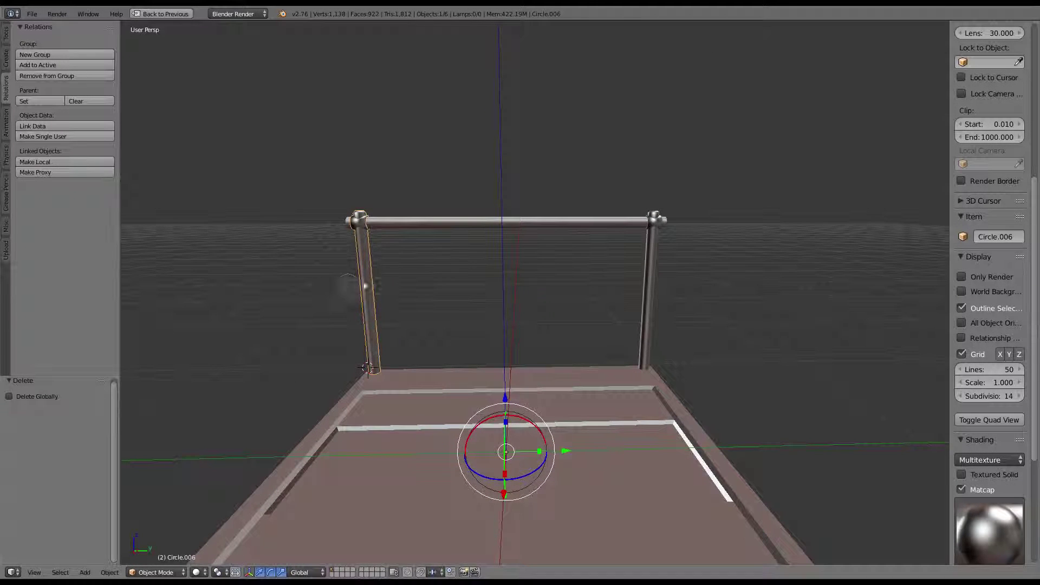
pyautogui.press('x')
pyautogui.click(502, 265)
# In Edit Mode on the right post, use Shift+S snapping around the post's base
pyautogui.rightClick(656, 290)
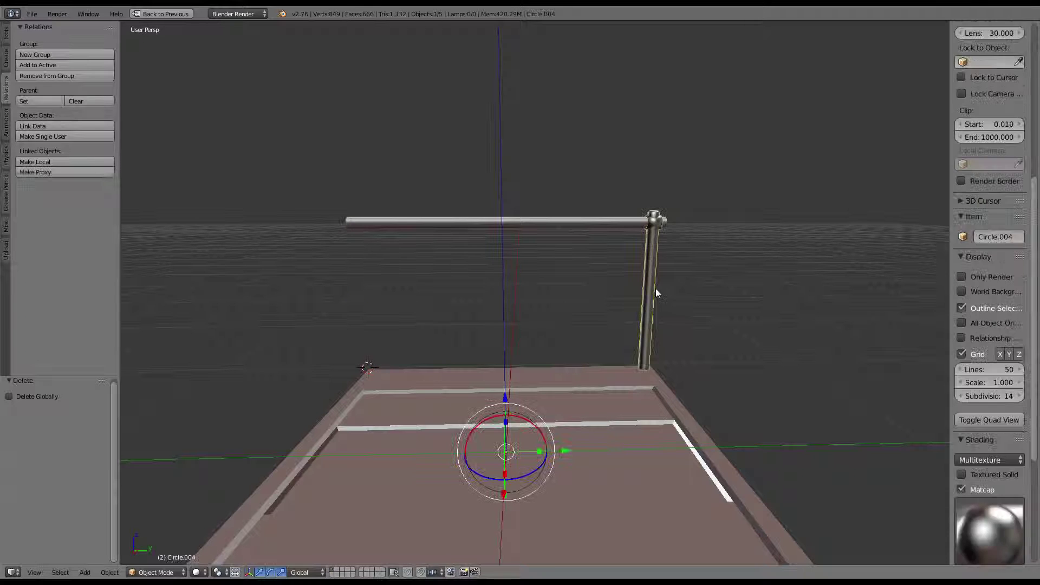
pyautogui.press('Tab')
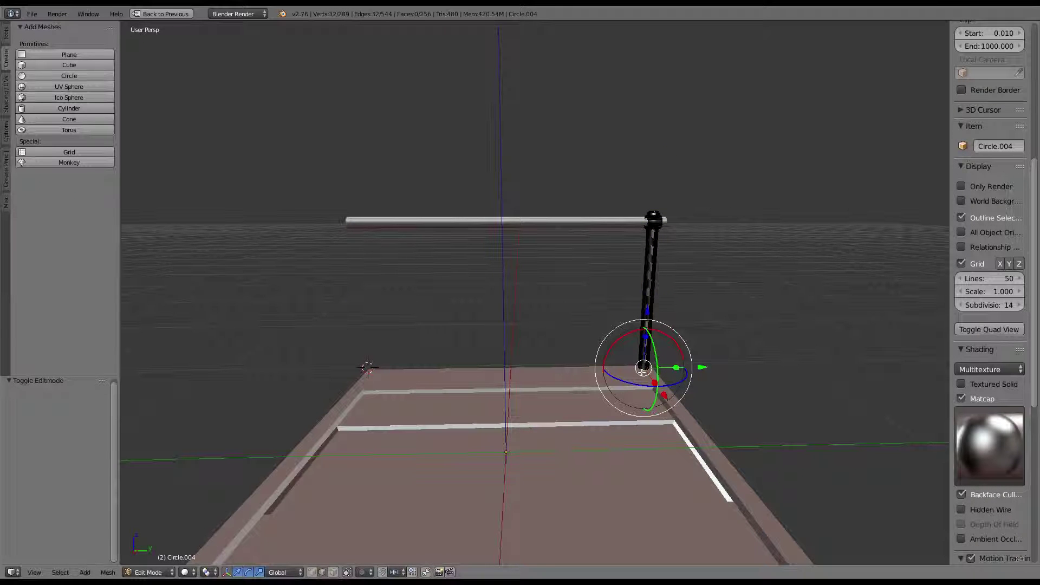
pyautogui.hotkey('shift', 's')
pyautogui.click(642, 370)
pyautogui.moveTo(642, 370)
pyautogui.mouseDown(button='middle')
pyautogui.moveTo(592, 297)
pyautogui.moveTo(510, 271)
pyautogui.mouseUp(button='middle')
pyautogui.scroll(5, 537, 291)
pyautogui.scroll(3, 511, 272)
pyautogui.moveTo(541, 227); pyautogui.dragTo(551, 193, button='middle')
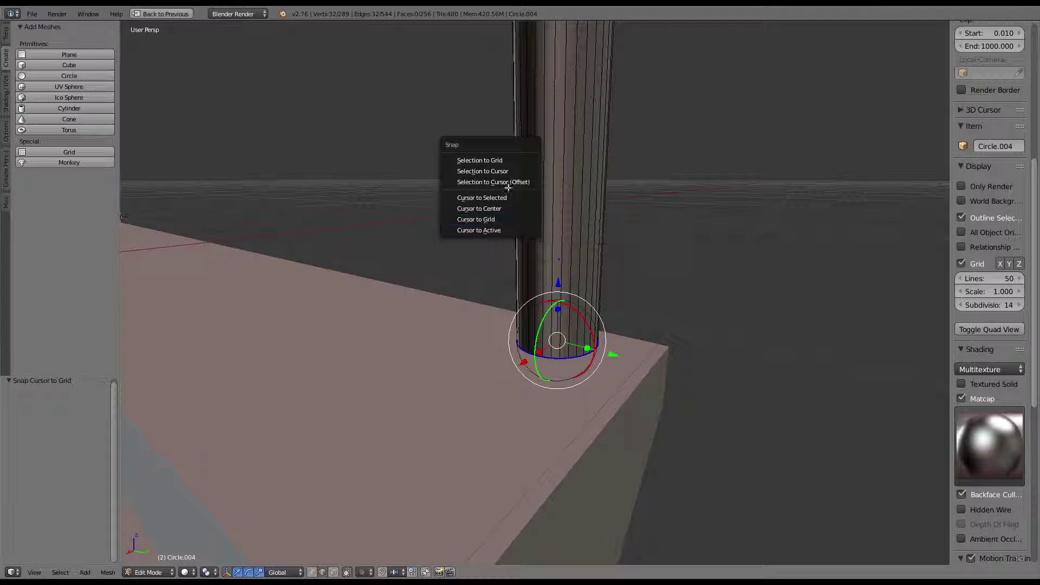
pyautogui.click(507, 184)
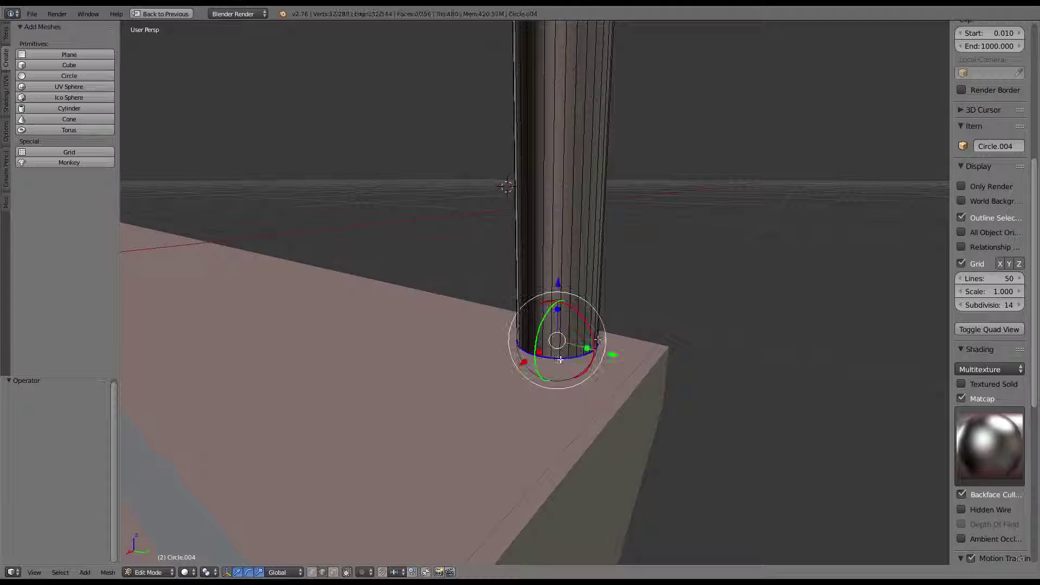
# Put the 3D cursor on the base ring and set the post's origin to the 3D cursor
pyautogui.moveTo(637, 303)
pyautogui.mouseDown(button='middle')
pyautogui.moveTo(655, 213)
pyautogui.moveTo(650, 258)
pyautogui.mouseUp(button='middle')
pyautogui.hotkey('shift', 's')
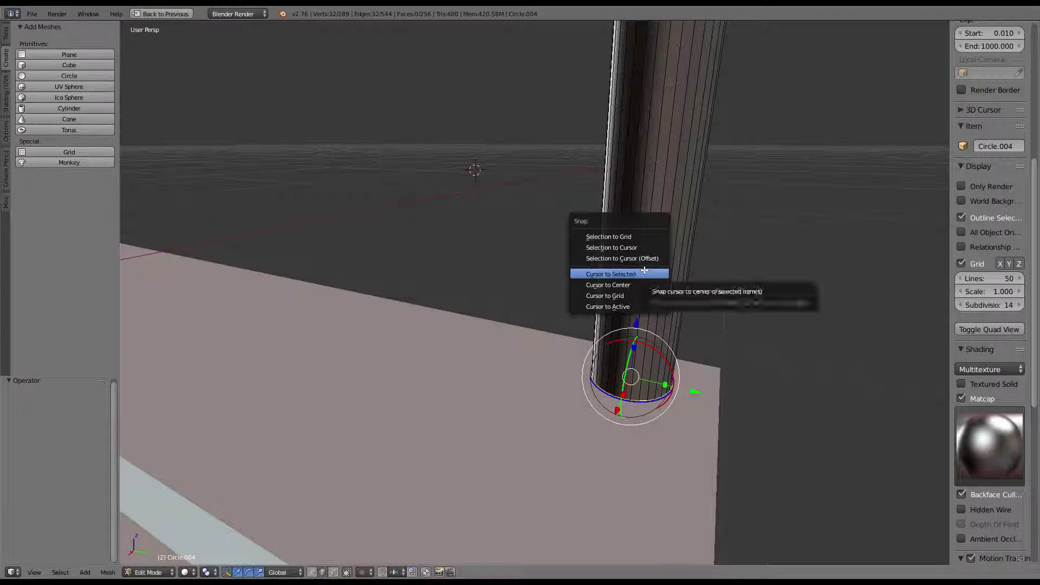
pyautogui.click(645, 270)
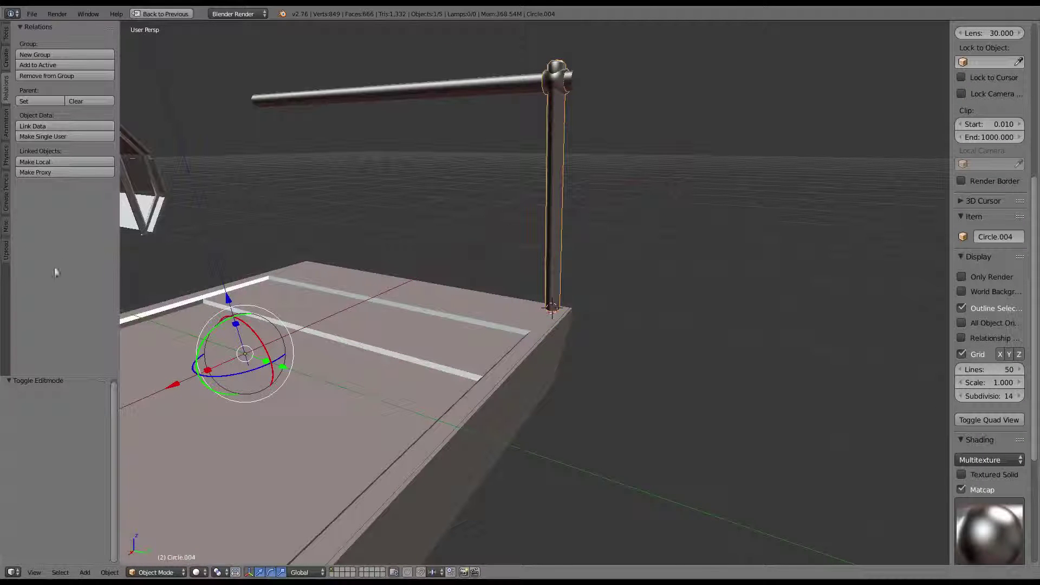
pyautogui.click(7, 43)
pyautogui.click(39, 158)
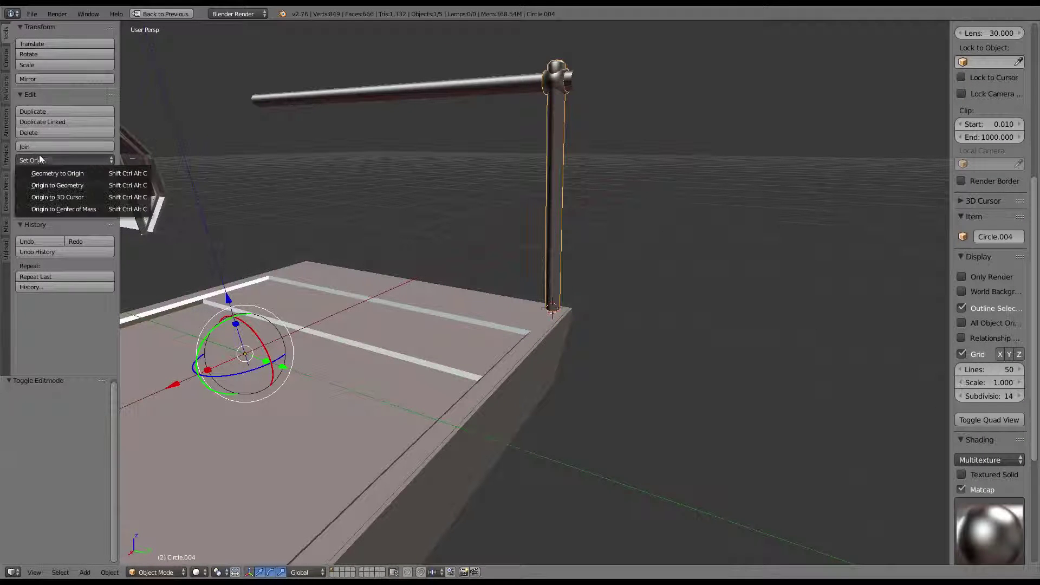
pyautogui.click(68, 198)
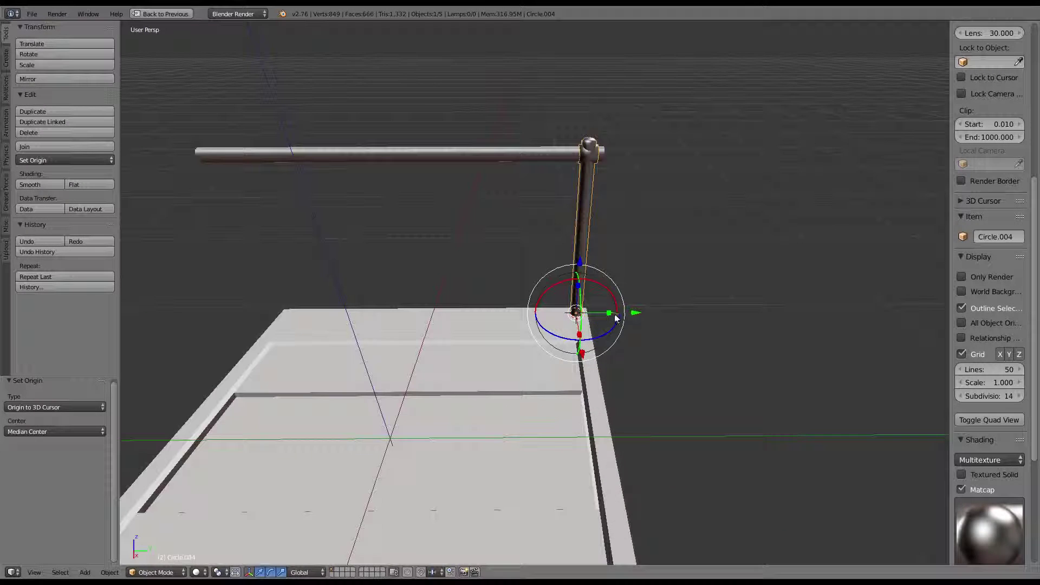
pyautogui.keyDown('shift'); pyautogui.moveTo(622, 324); pyautogui.dragTo(688, 330, button='middle'); pyautogui.keyUp('shift')
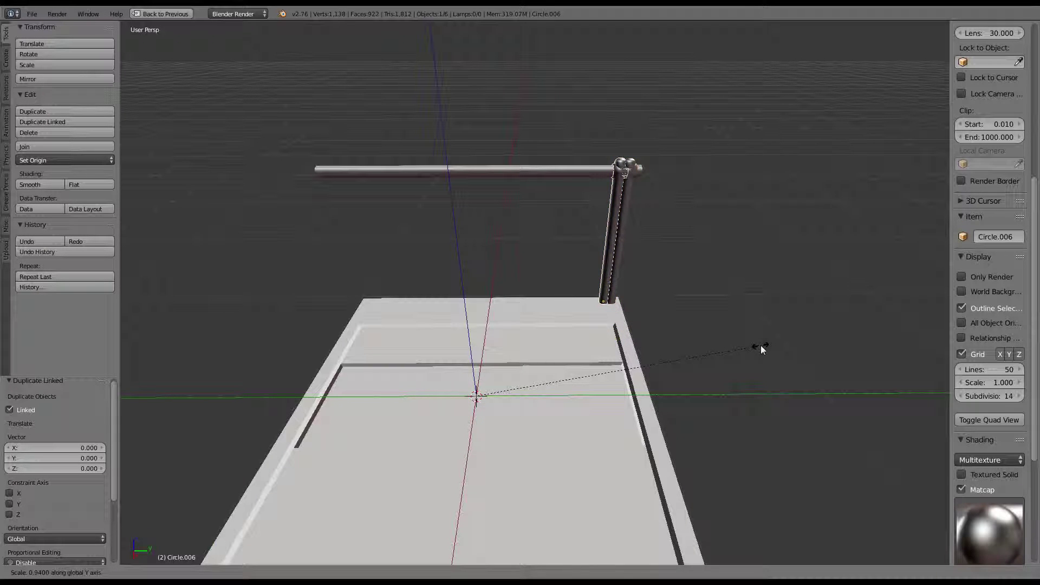
# Mirror the copied post to the left end with -1 and add a full-size linked middle post
pyautogui.write('-1')
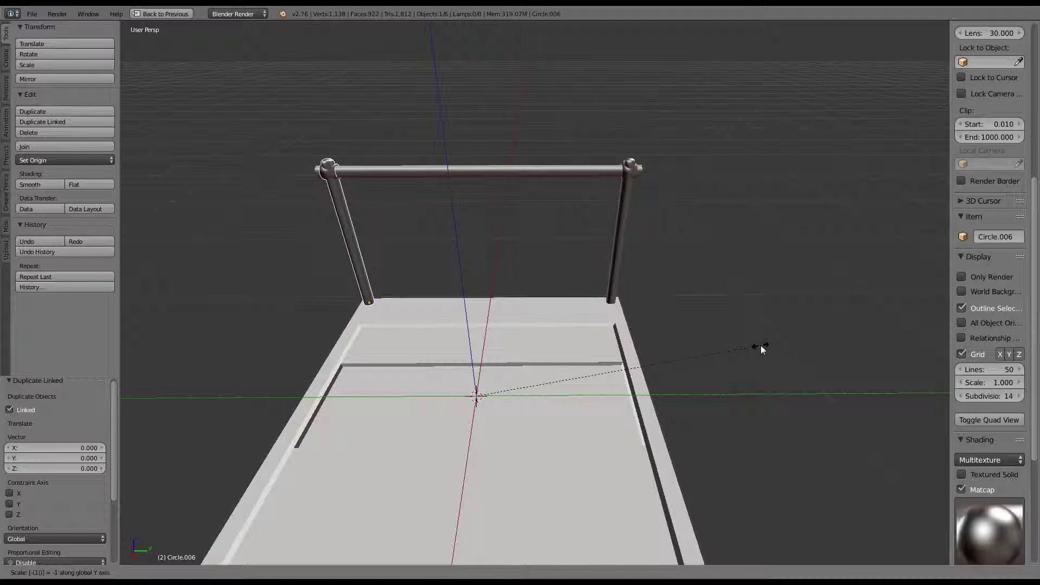
pyautogui.press('Return')
pyautogui.rightClick(635, 238)
pyautogui.hotkey('alt', 'd')
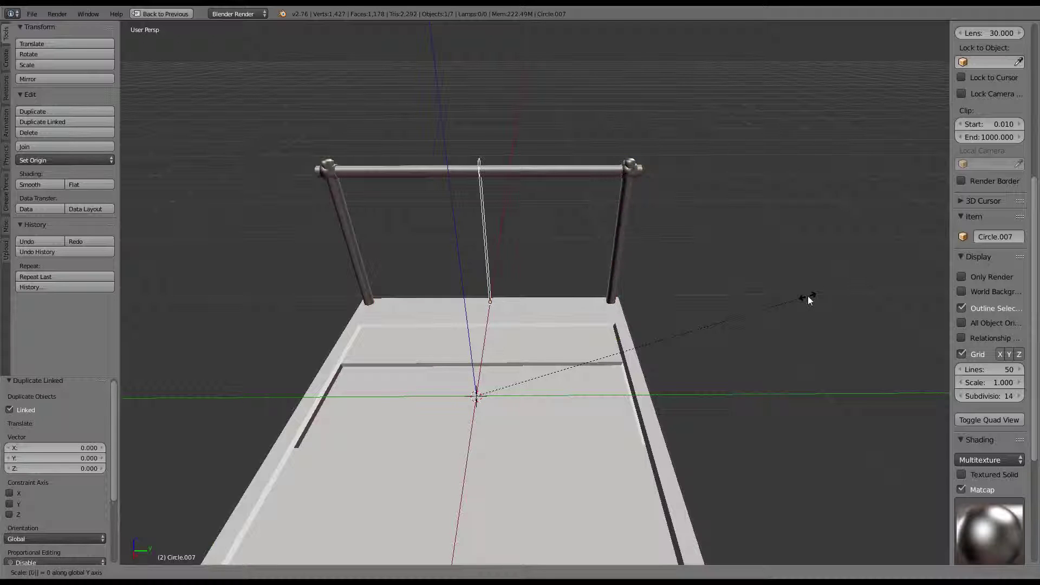
pyautogui.press('Escape')
pyautogui.press('a')
# Select the middle post and open its mesh in Edit Mode
pyautogui.moveTo(807, 296)
pyautogui.mouseDown(button='middle')
pyautogui.moveTo(604, 192)
pyautogui.moveTo(400, 250)
pyautogui.moveTo(517, 261)
pyautogui.moveTo(622, 234)
pyautogui.mouseUp(button='middle')
pyautogui.scroll(5, 401, 248)
pyautogui.scroll(3, 644, 238)
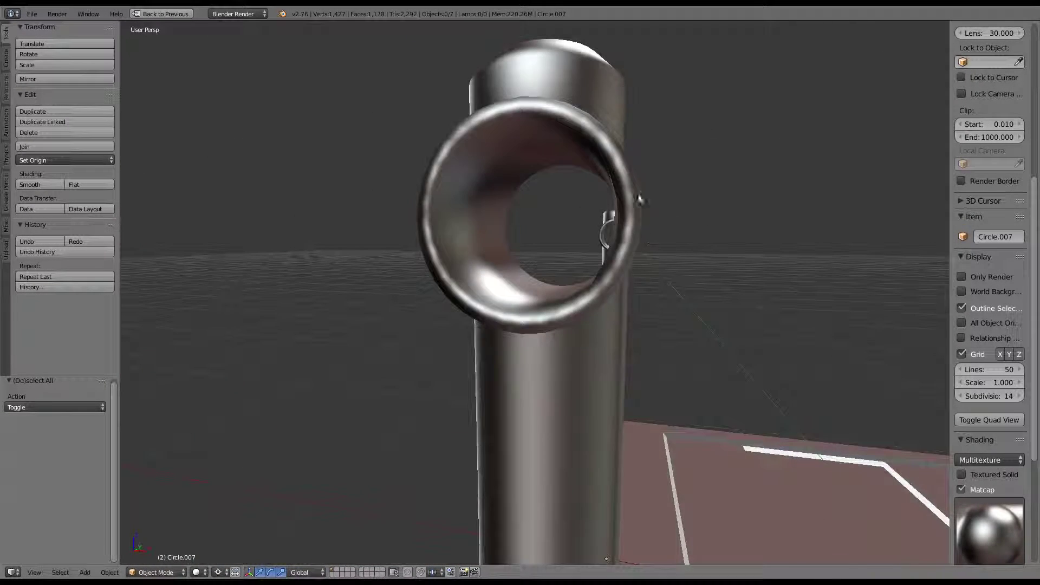
pyautogui.scroll(-5, 641, 194)
pyautogui.rightClick(573, 247)
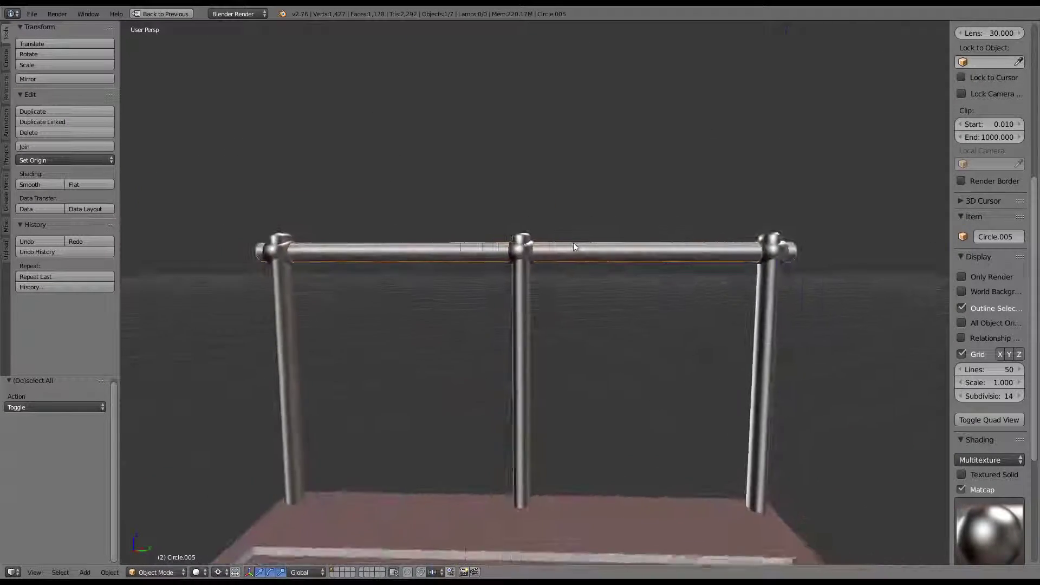
pyautogui.scroll(4, 623, 257)
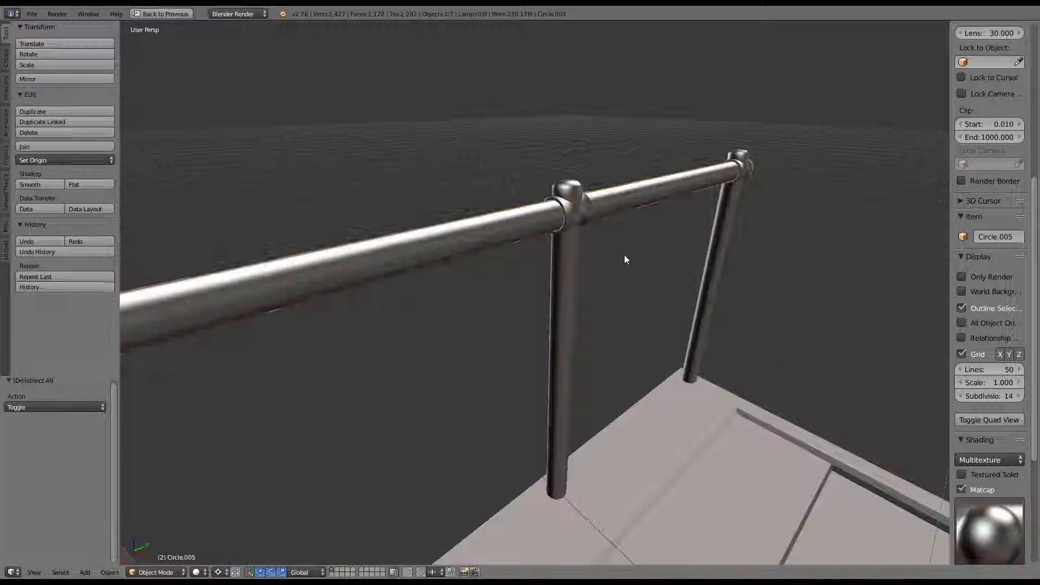
pyautogui.rightClick(480, 293)
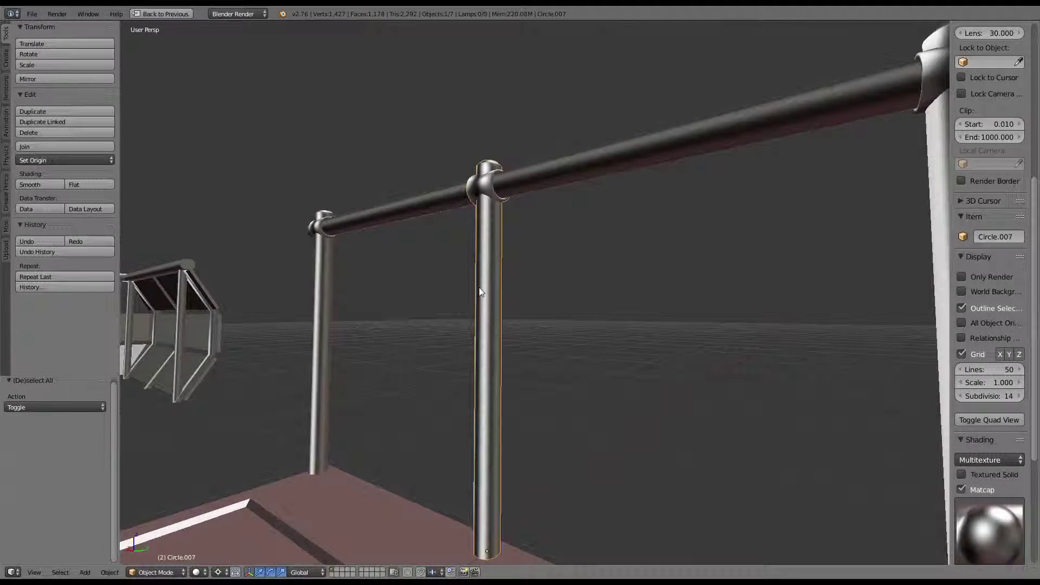
pyautogui.scroll(-3, 480, 292)
pyautogui.scroll(3, 541, 302)
pyautogui.press('Tab')
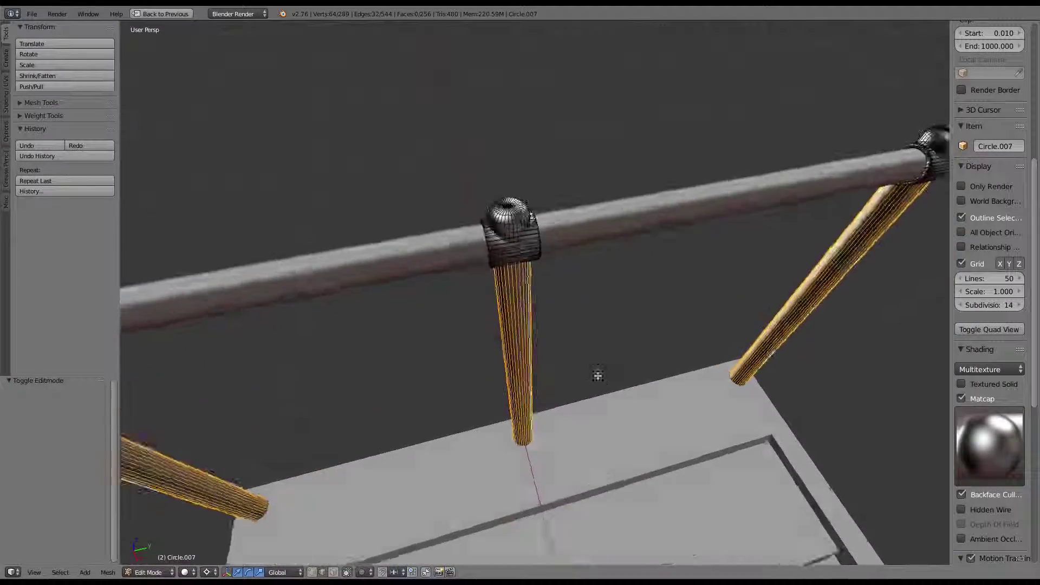
pyautogui.scroll(-2, 571, 314)
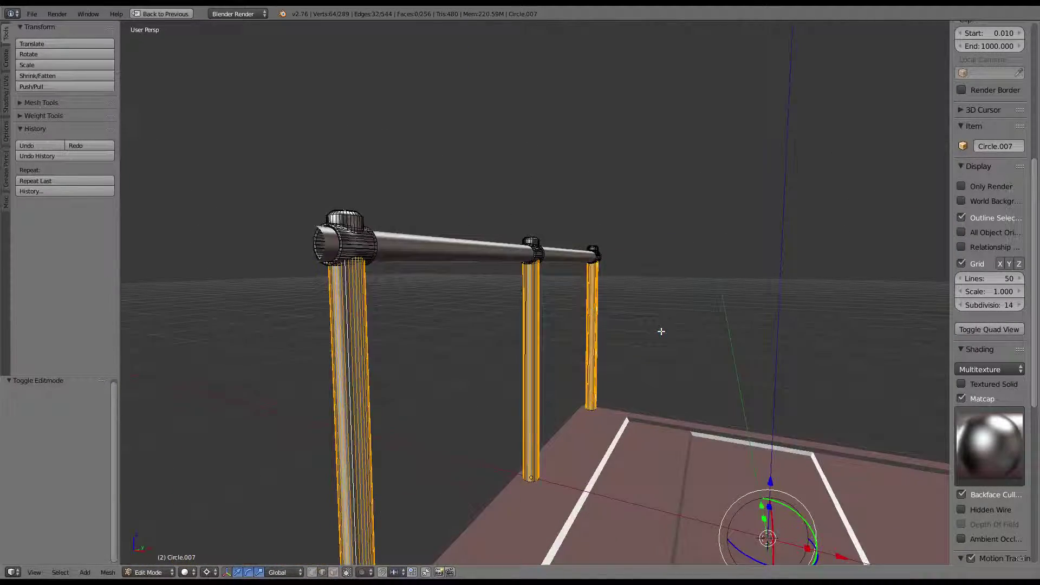